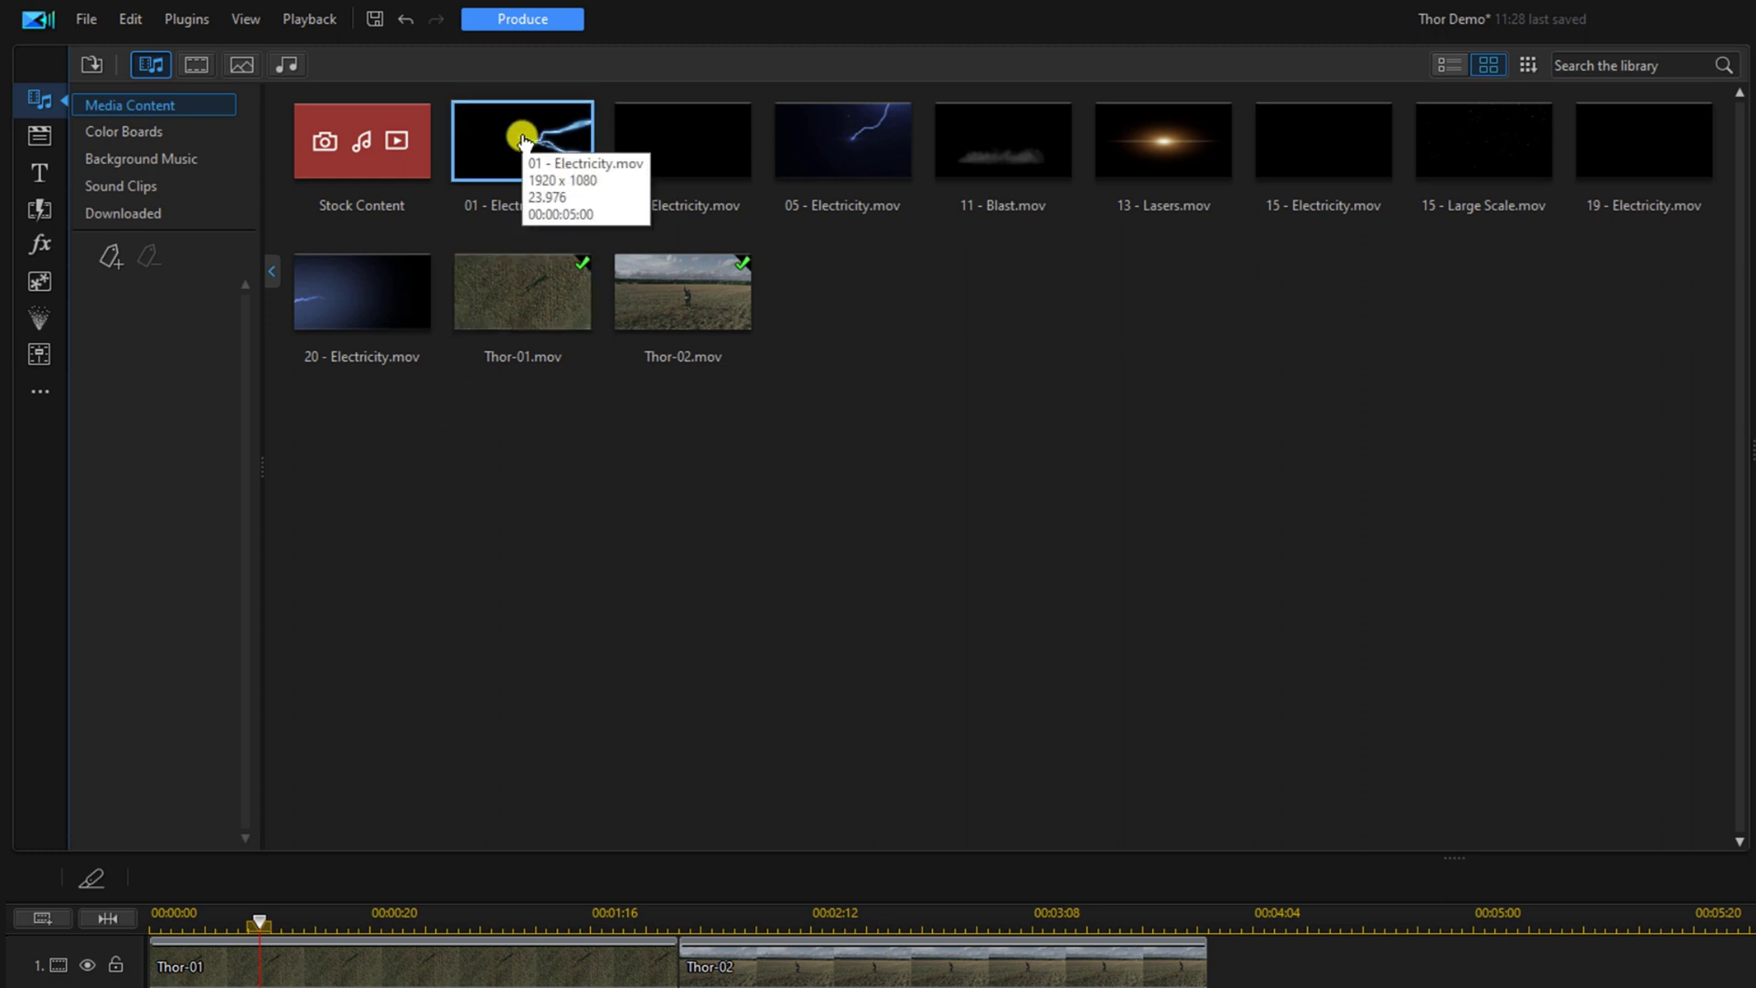
Place 01 - Electricity.mov on video track 2 starting at 00:00:00:10 and trim its end to 00:00:02:00, where Thor-01 ends
left_click_drag(521, 139, 256, 521)
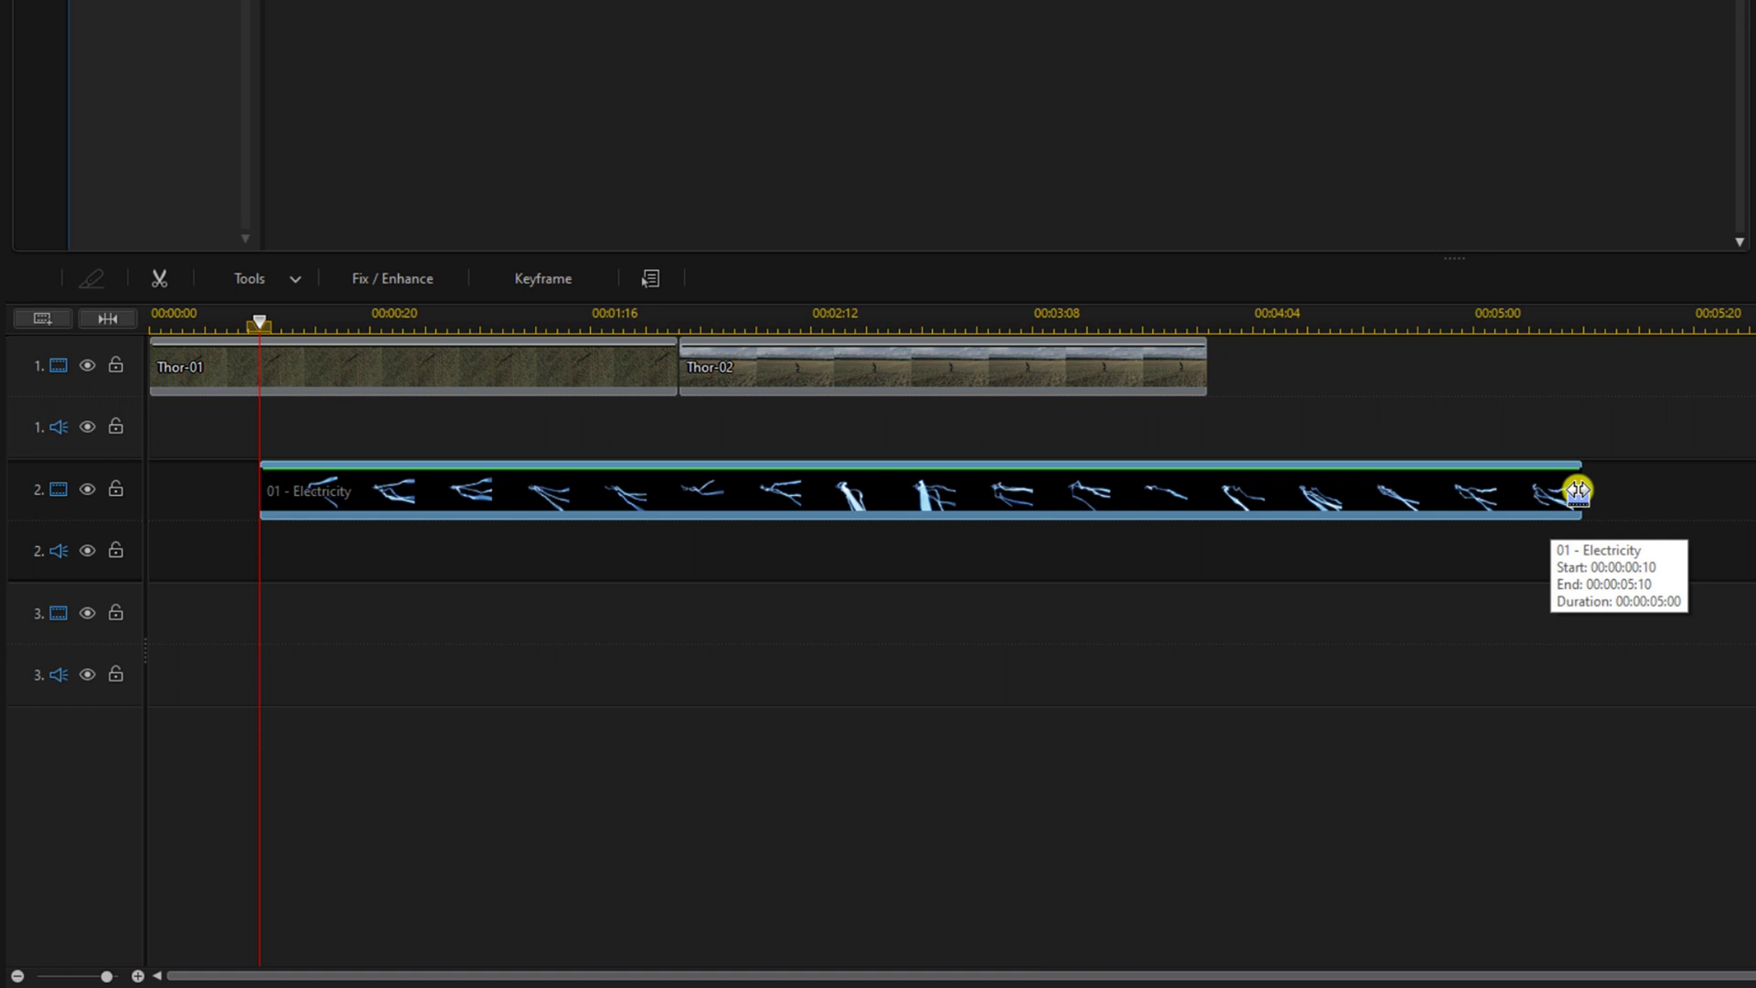
left_click_drag(1578, 491, 675, 495)
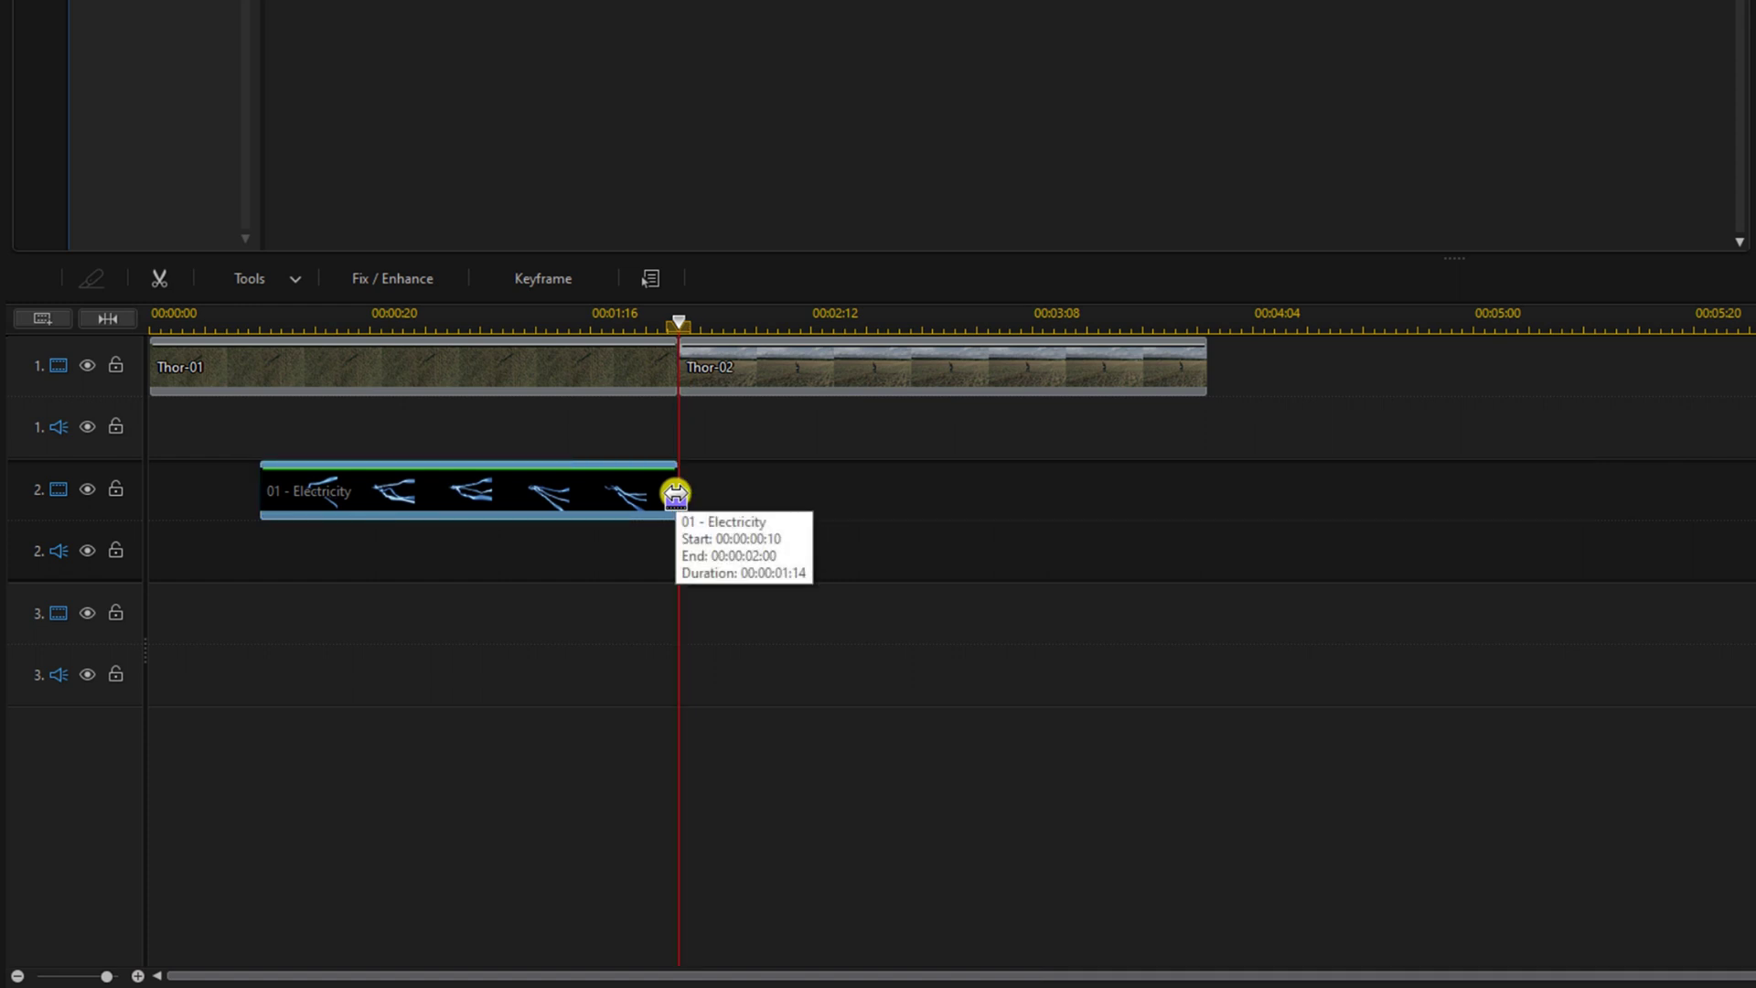
Open the 01 - Electricity clip in PiP Designer and set its rotation to 180 degrees at frame 00:00:00:15
double_click(468, 503)
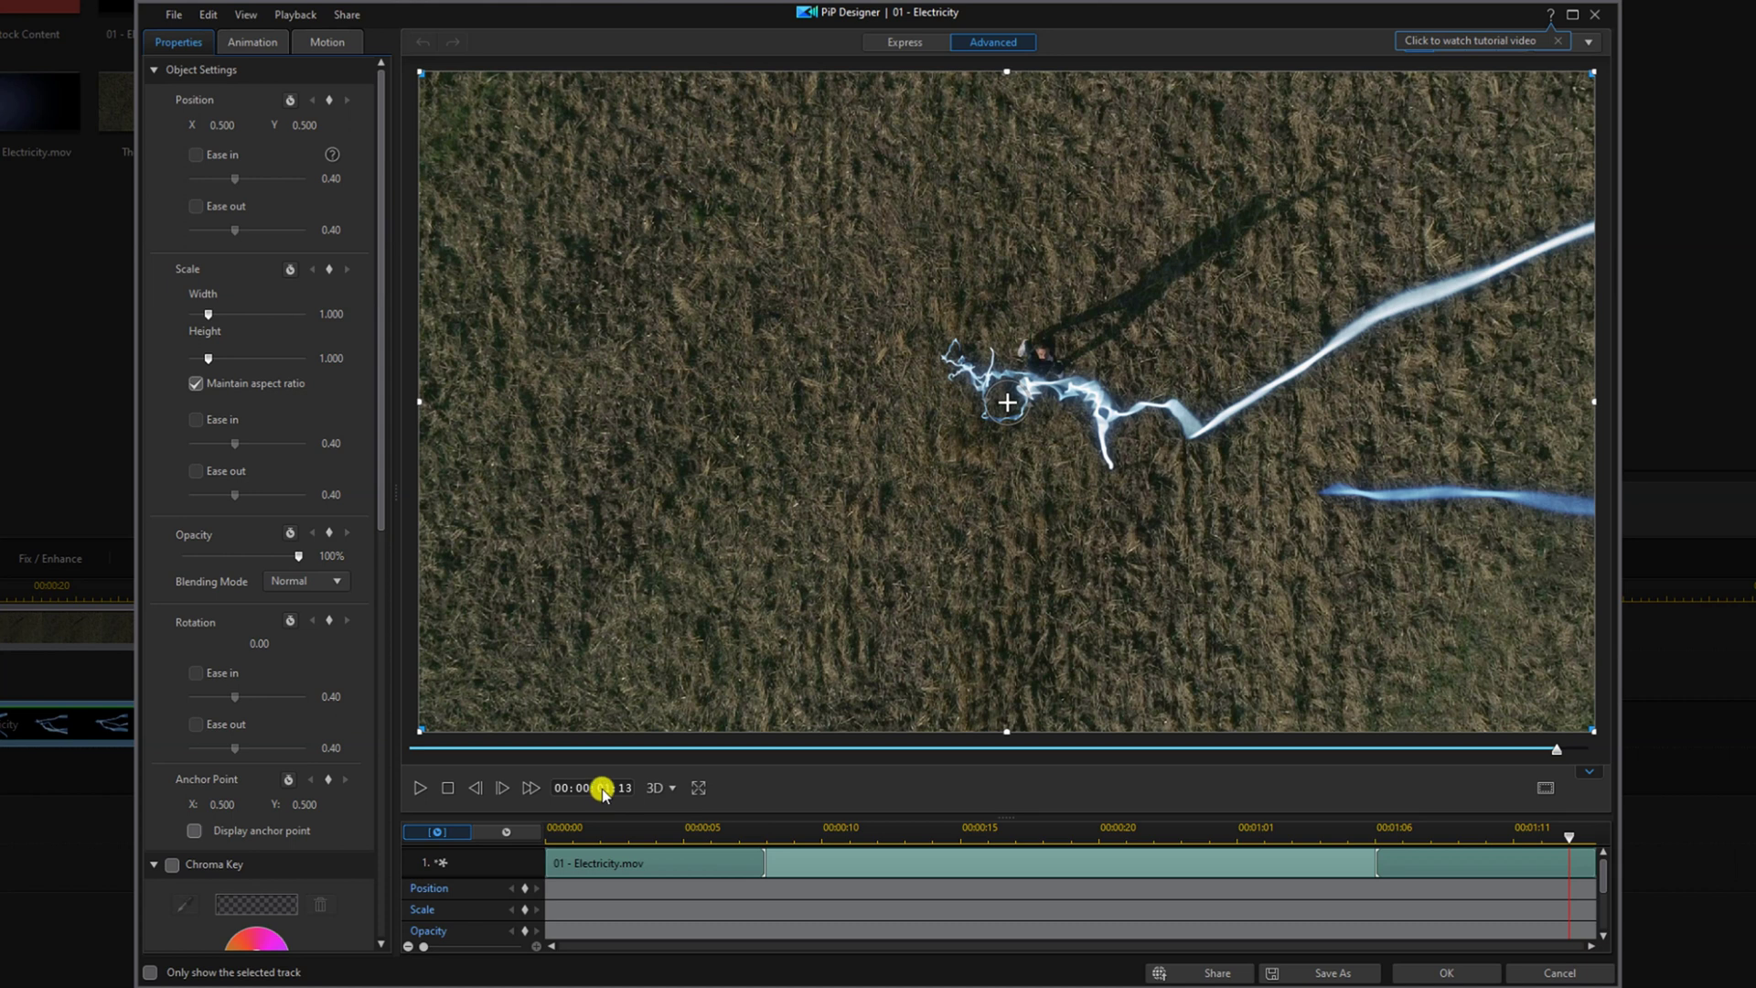
scroll(603, 787, "down", 2)
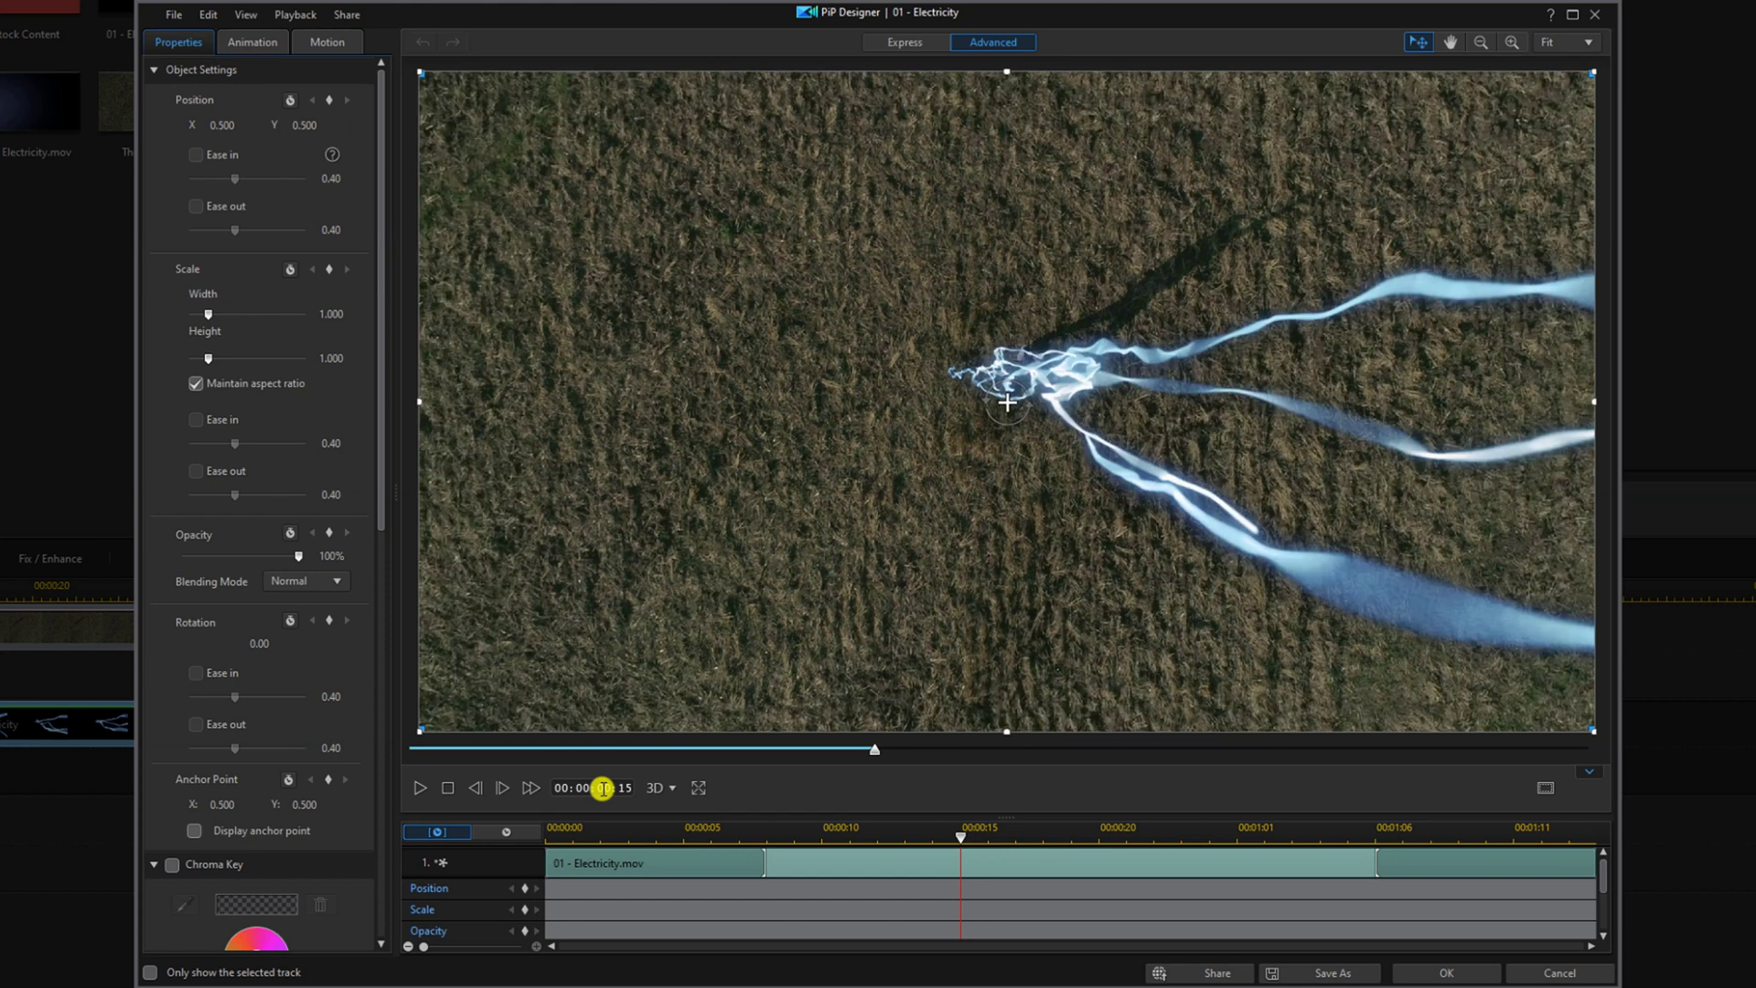
left_click_drag(277, 646, 181, 642)
type("180")
key("Return")
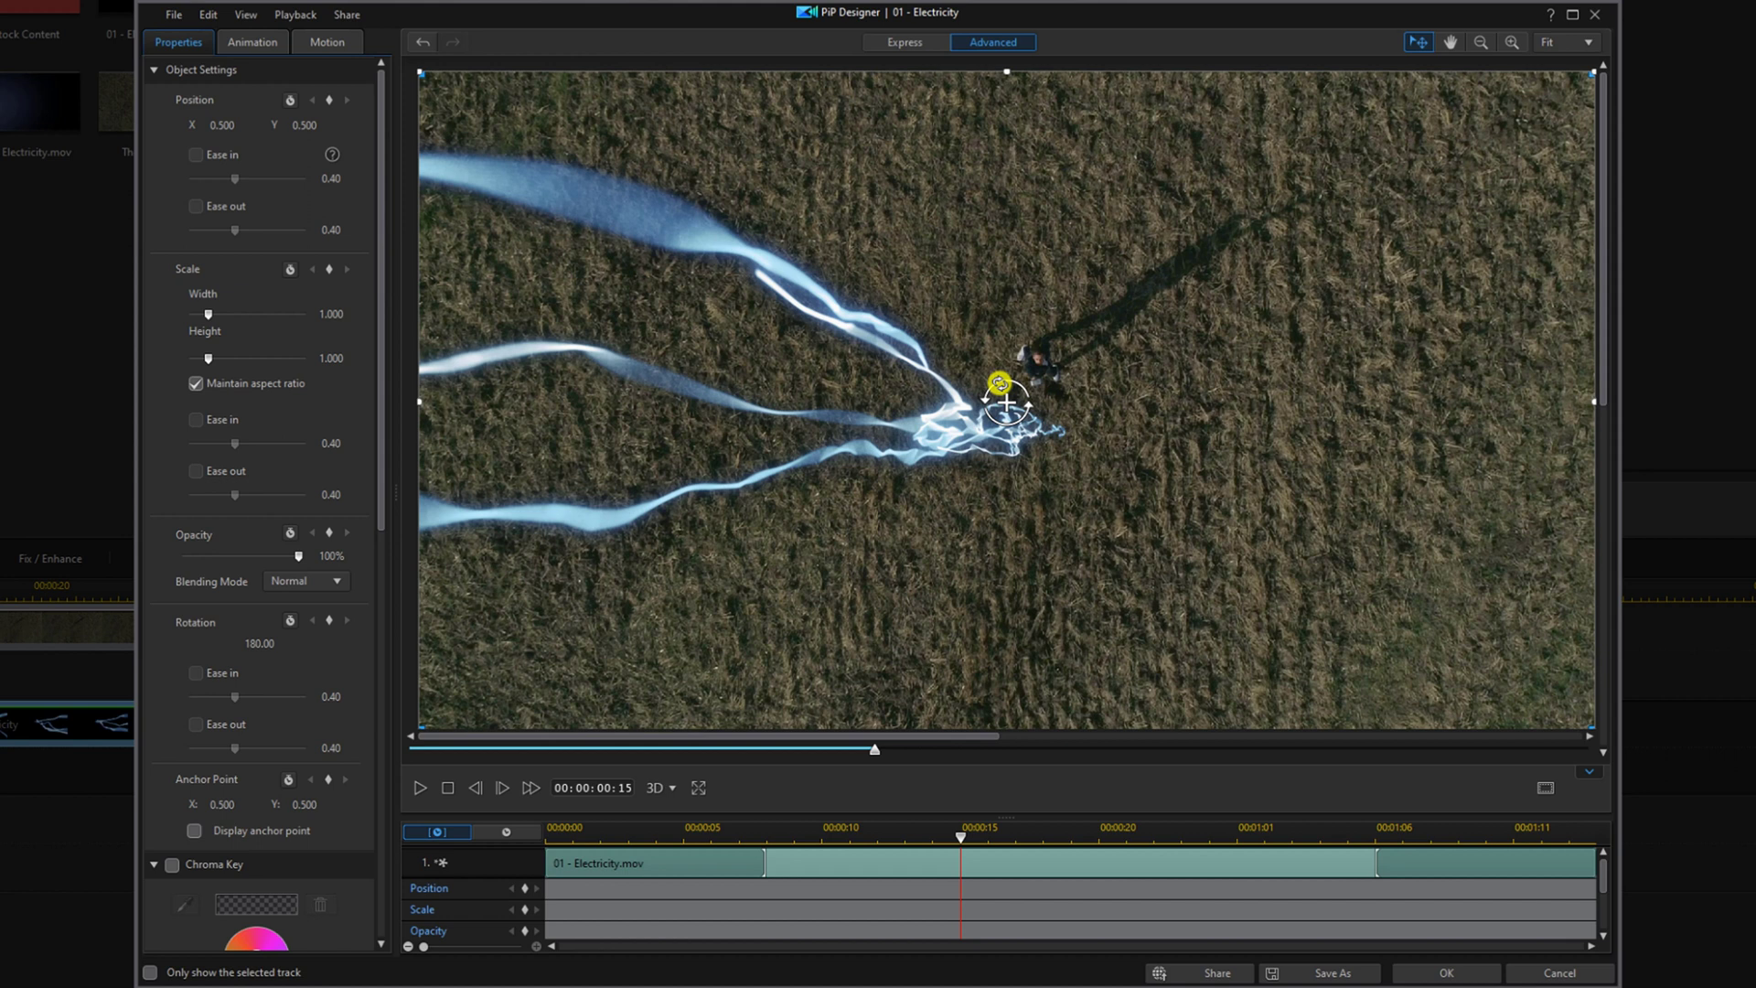
left_click_drag(999, 384, 998, 380)
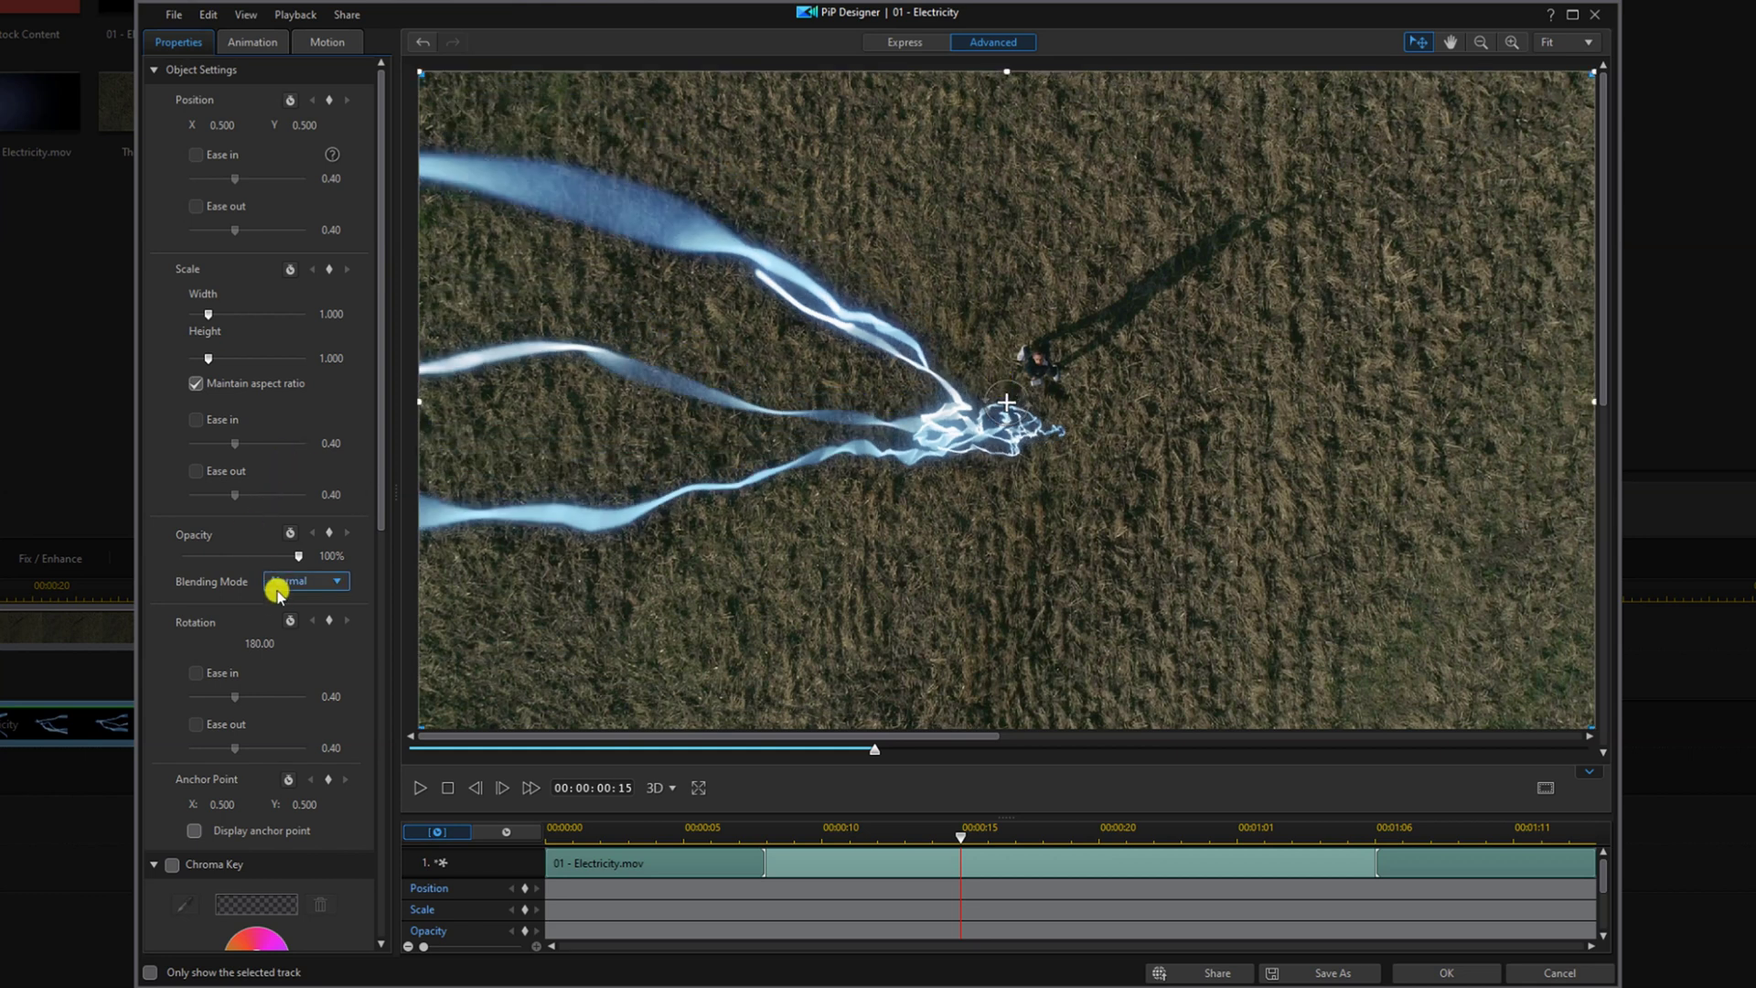
Set the 01 - Electricity clip's scale to 1.150 with the aspect ratio maintained
left_click(348, 313)
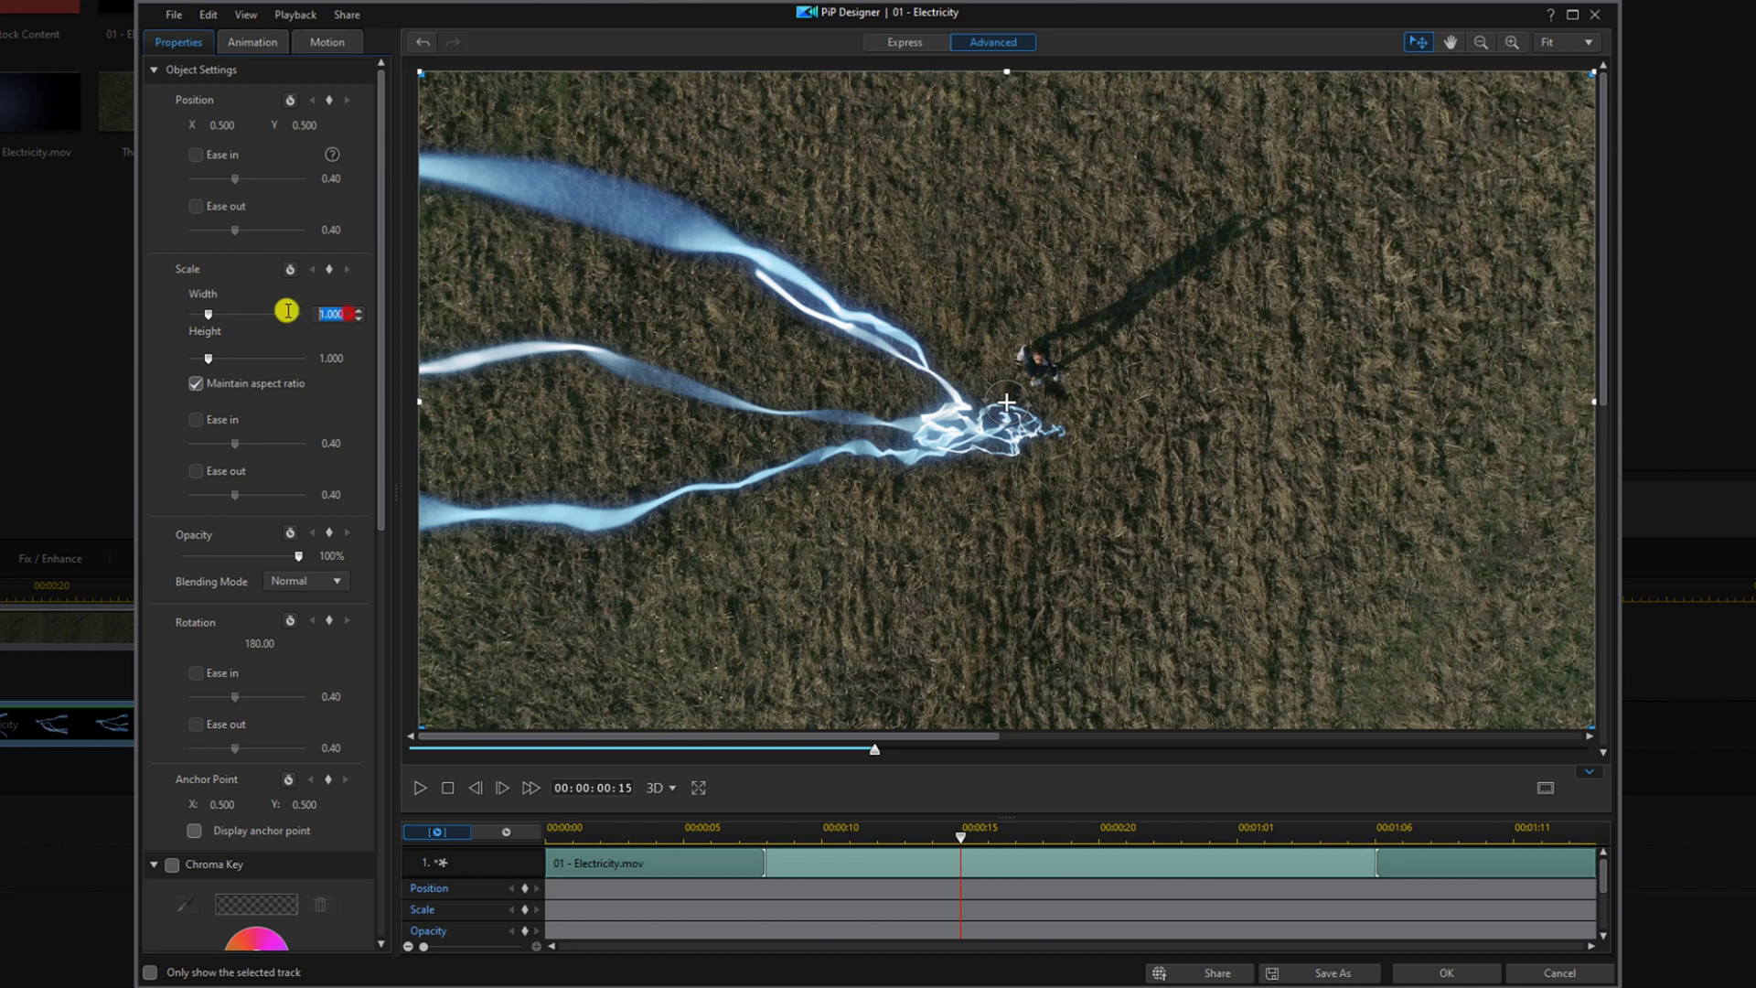
type("1.15")
key("Return")
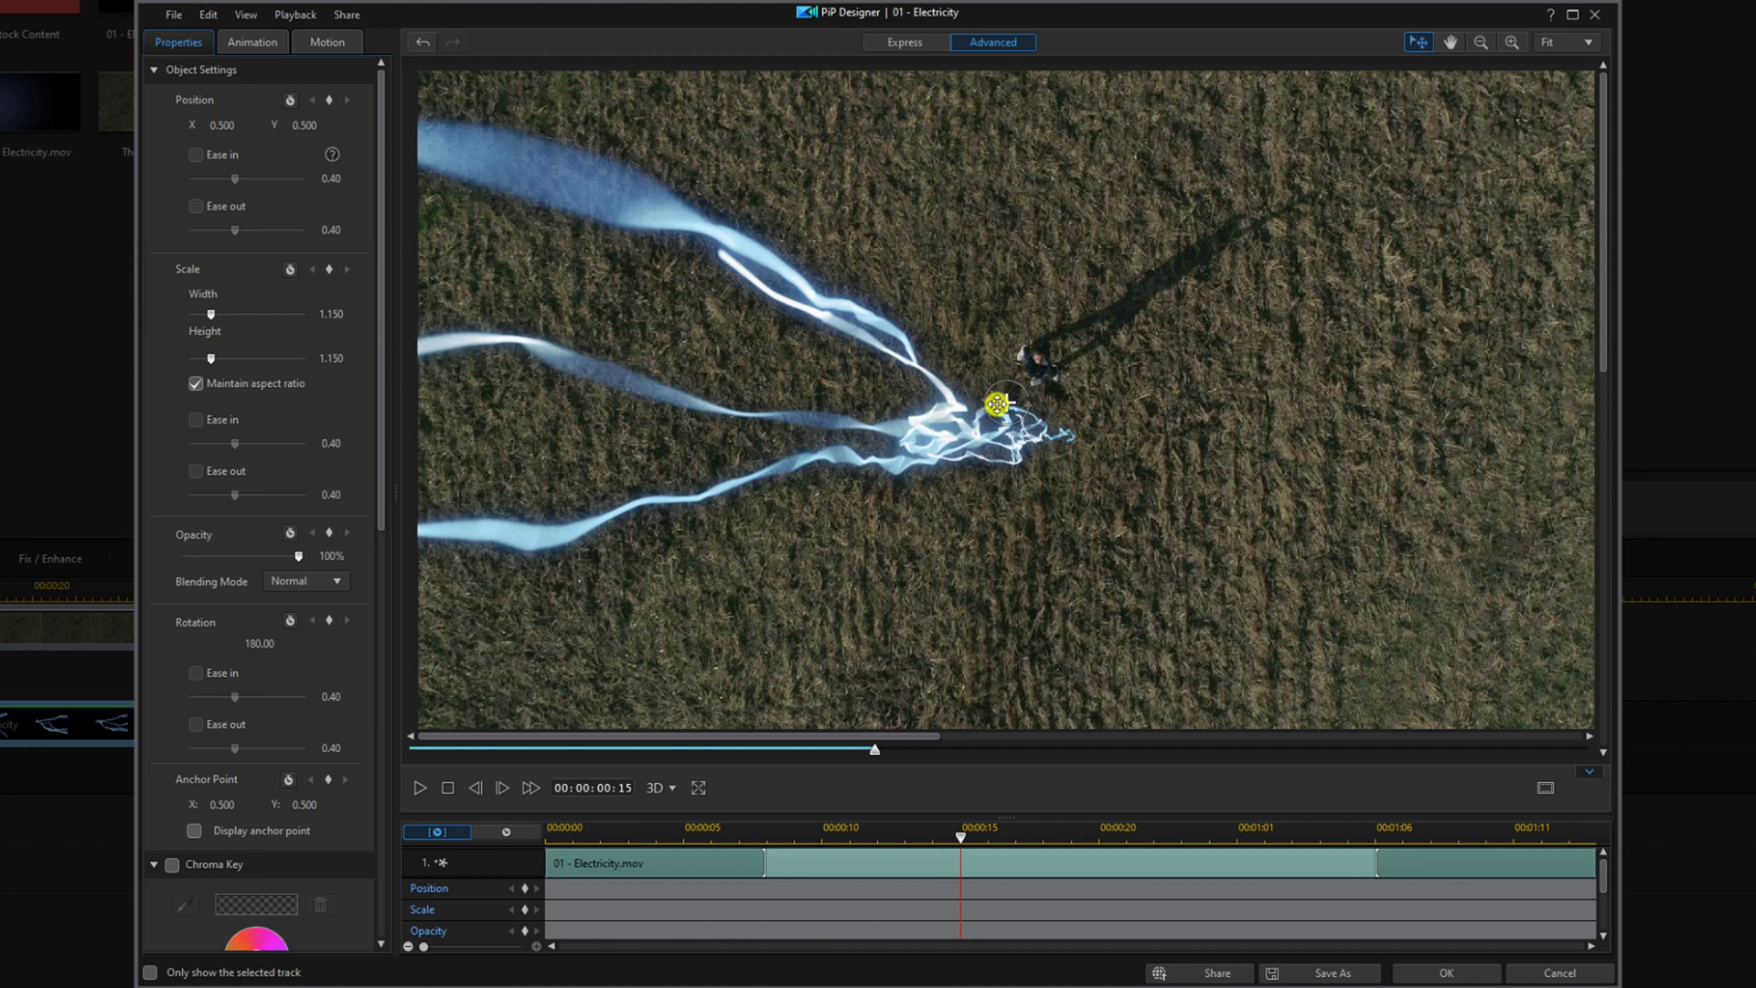
Move the electricity effect over the man in the field, setting its position to X 0.515, Y 0.425
left_click_drag(999, 402, 1009, 345)
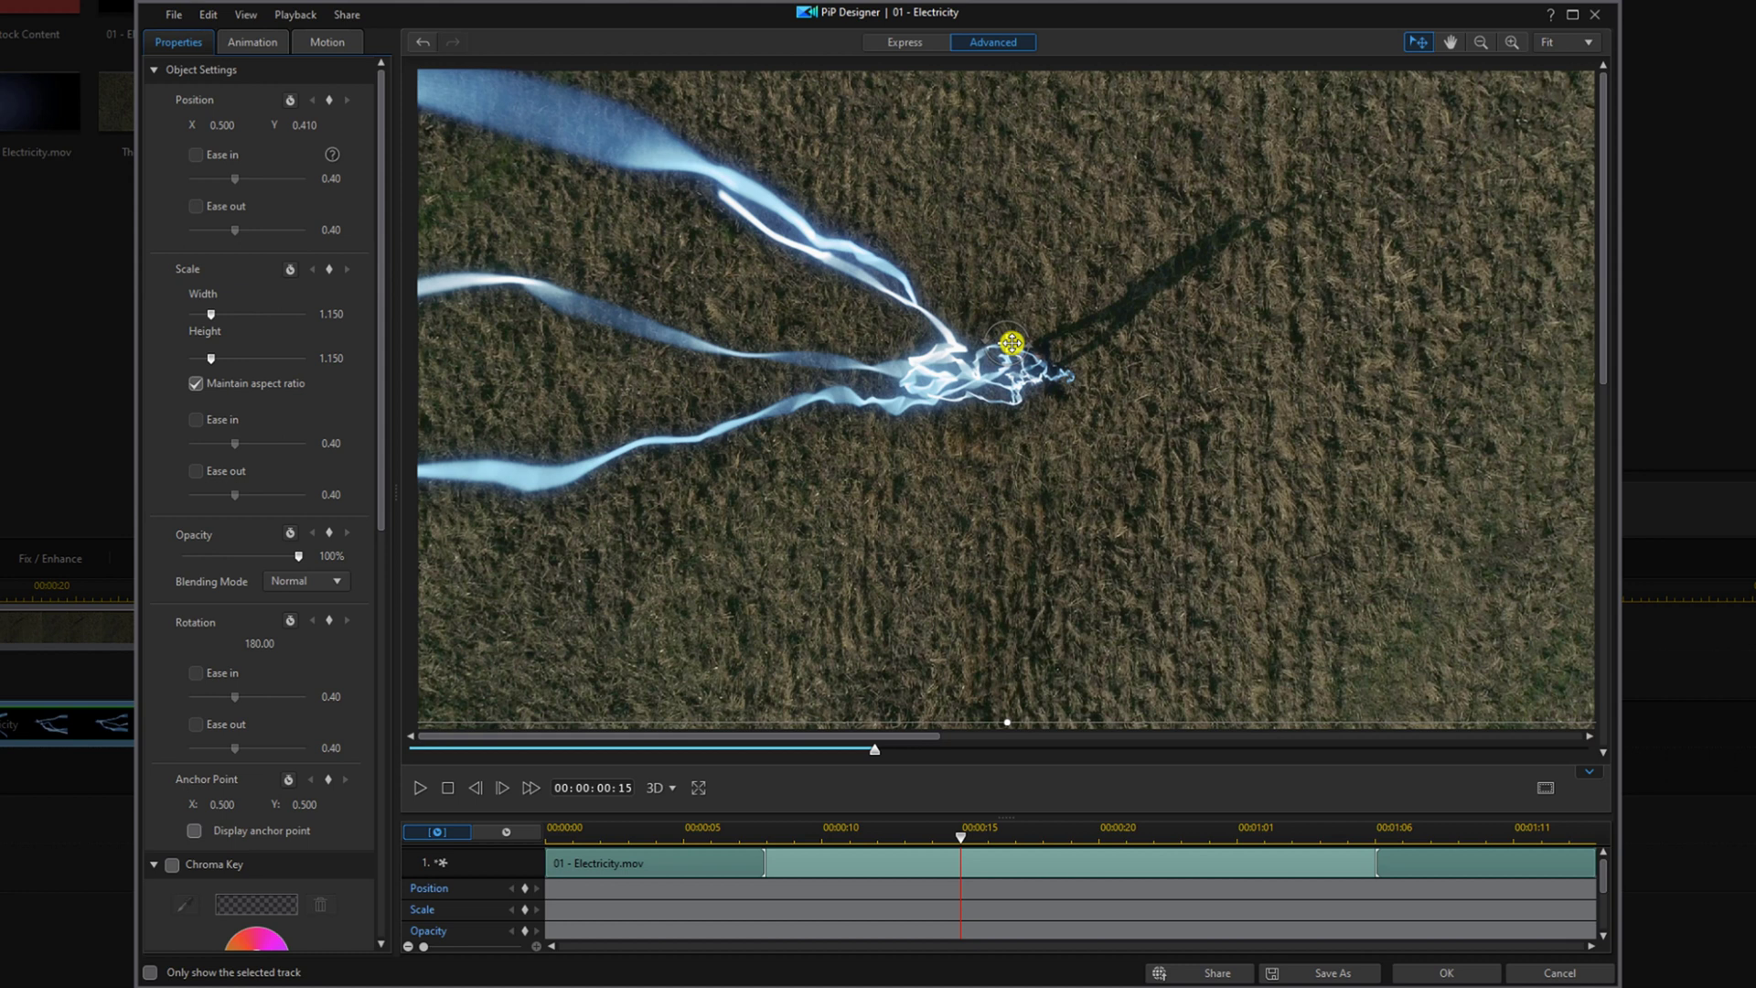
left_click(234, 125)
type("0.515")
key("Return")
left_click(311, 124)
type("0.425")
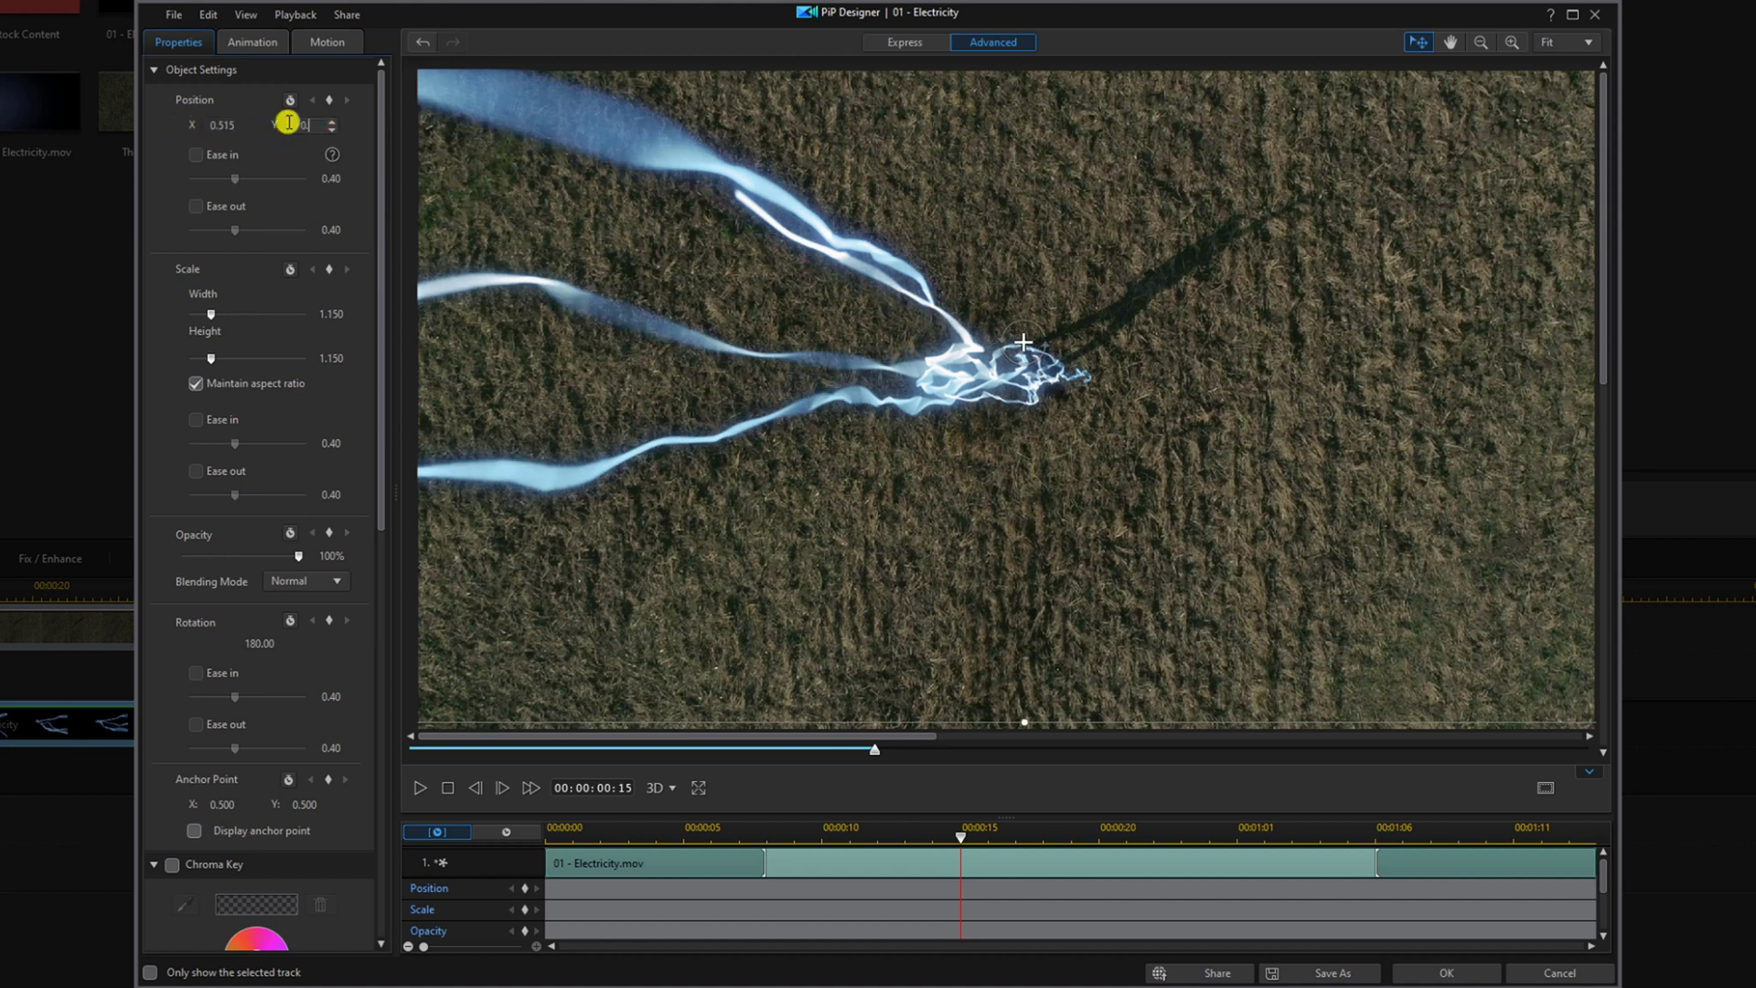
key("Return")
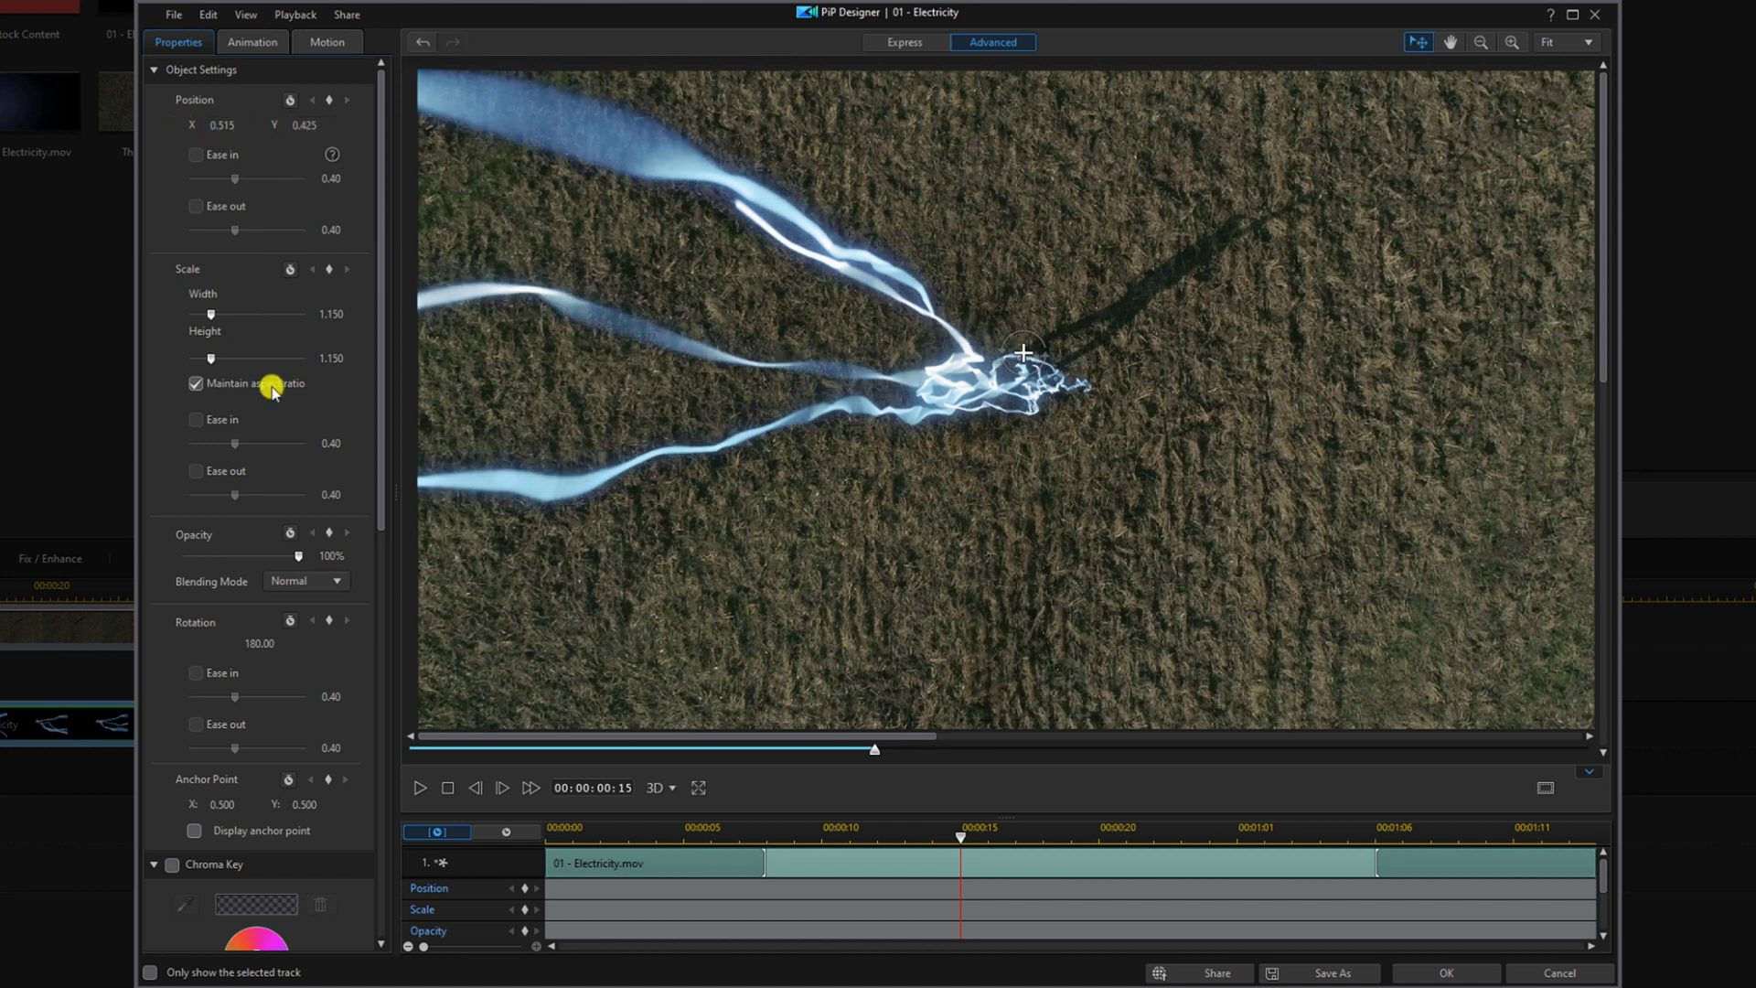
Set the 01 - Electricity clip's blending mode to Screen and apply the PiP Designer changes
left_click(338, 585)
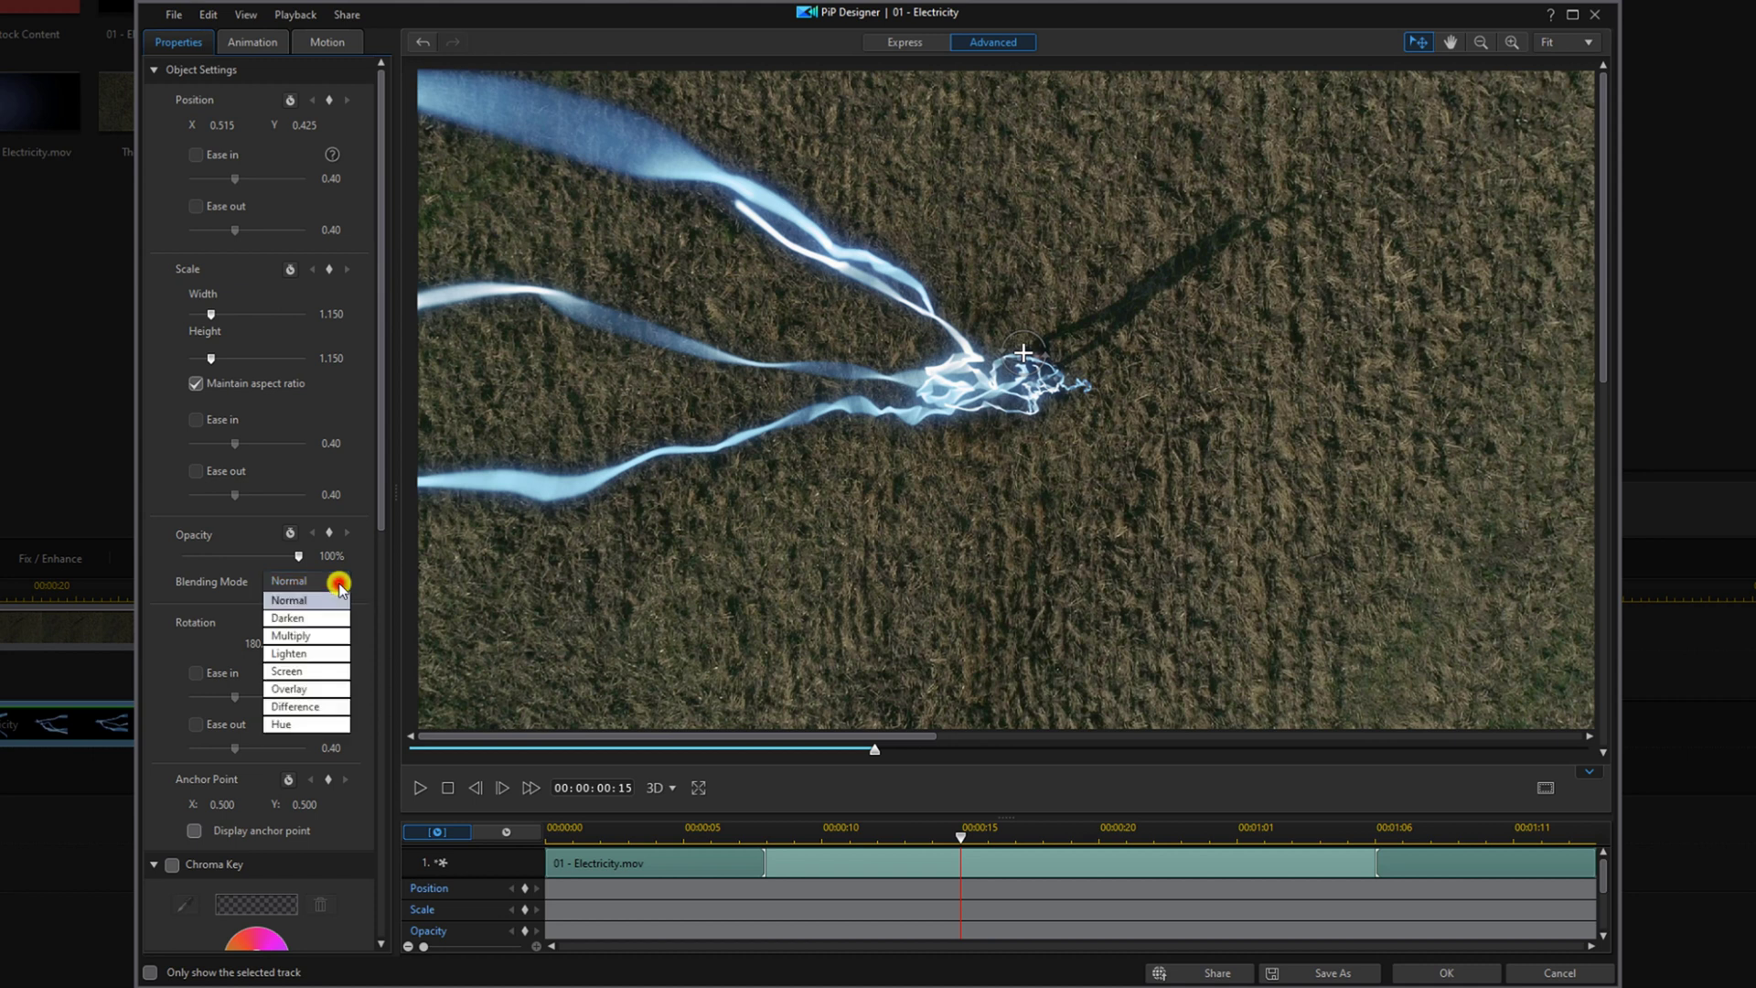
left_click(340, 677)
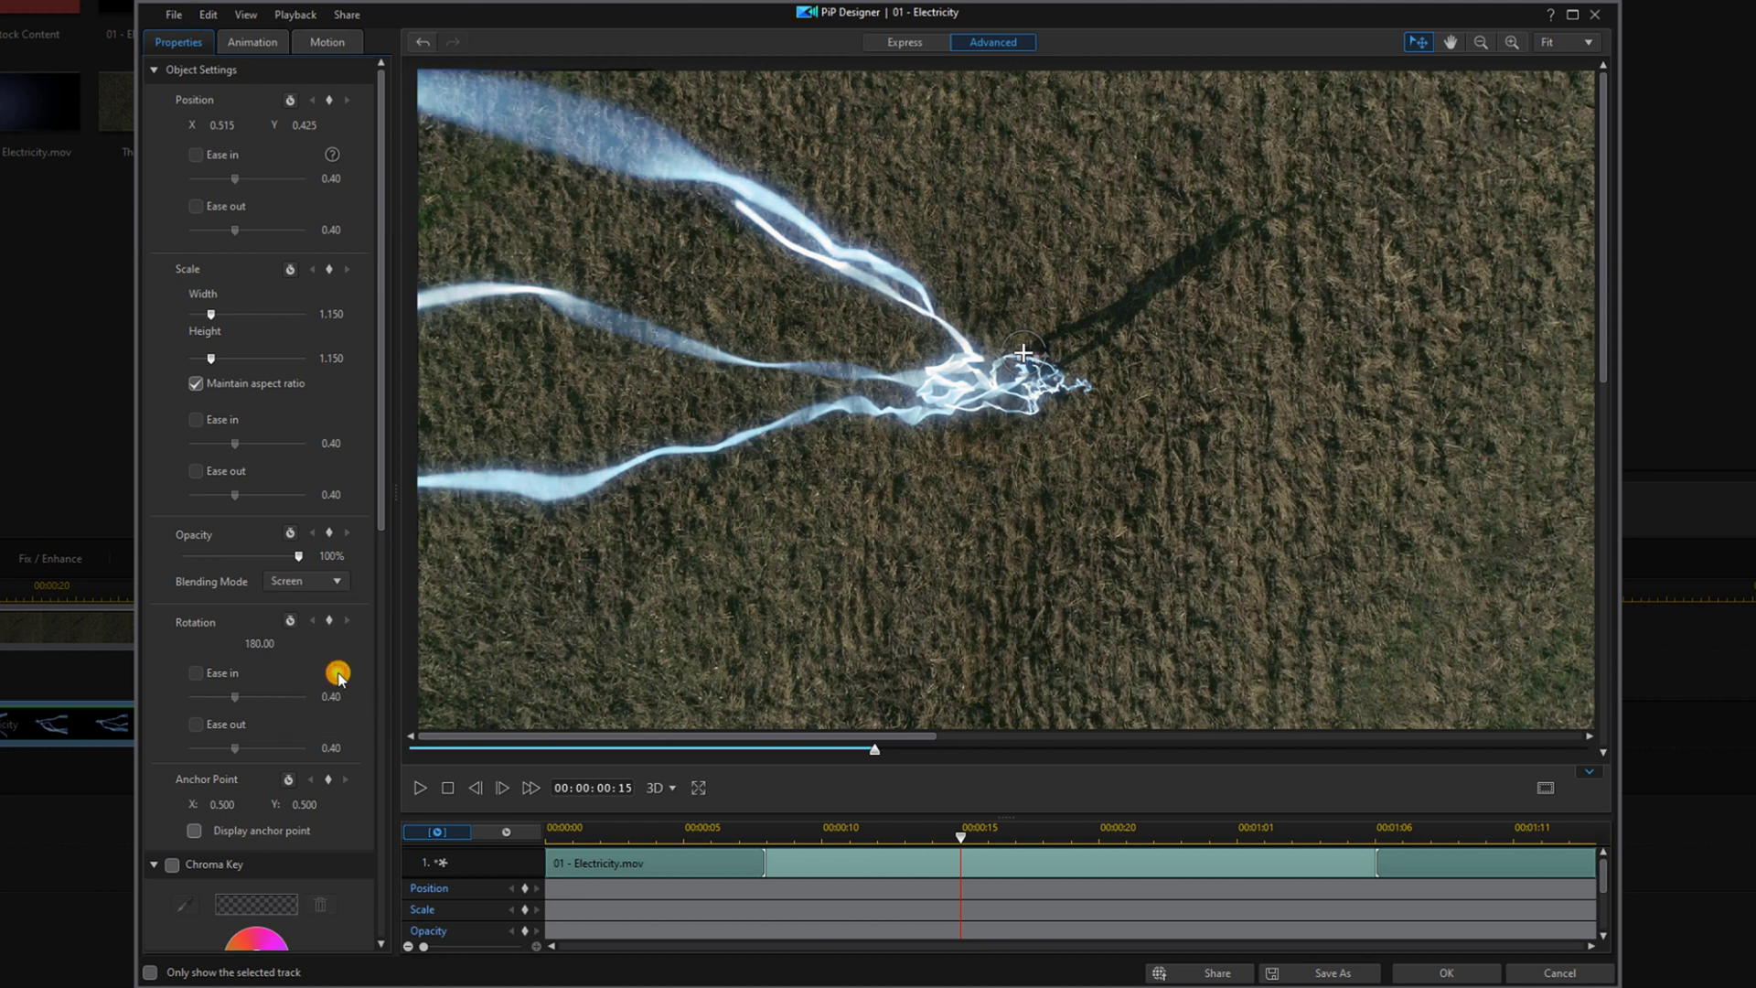
left_click(1431, 973)
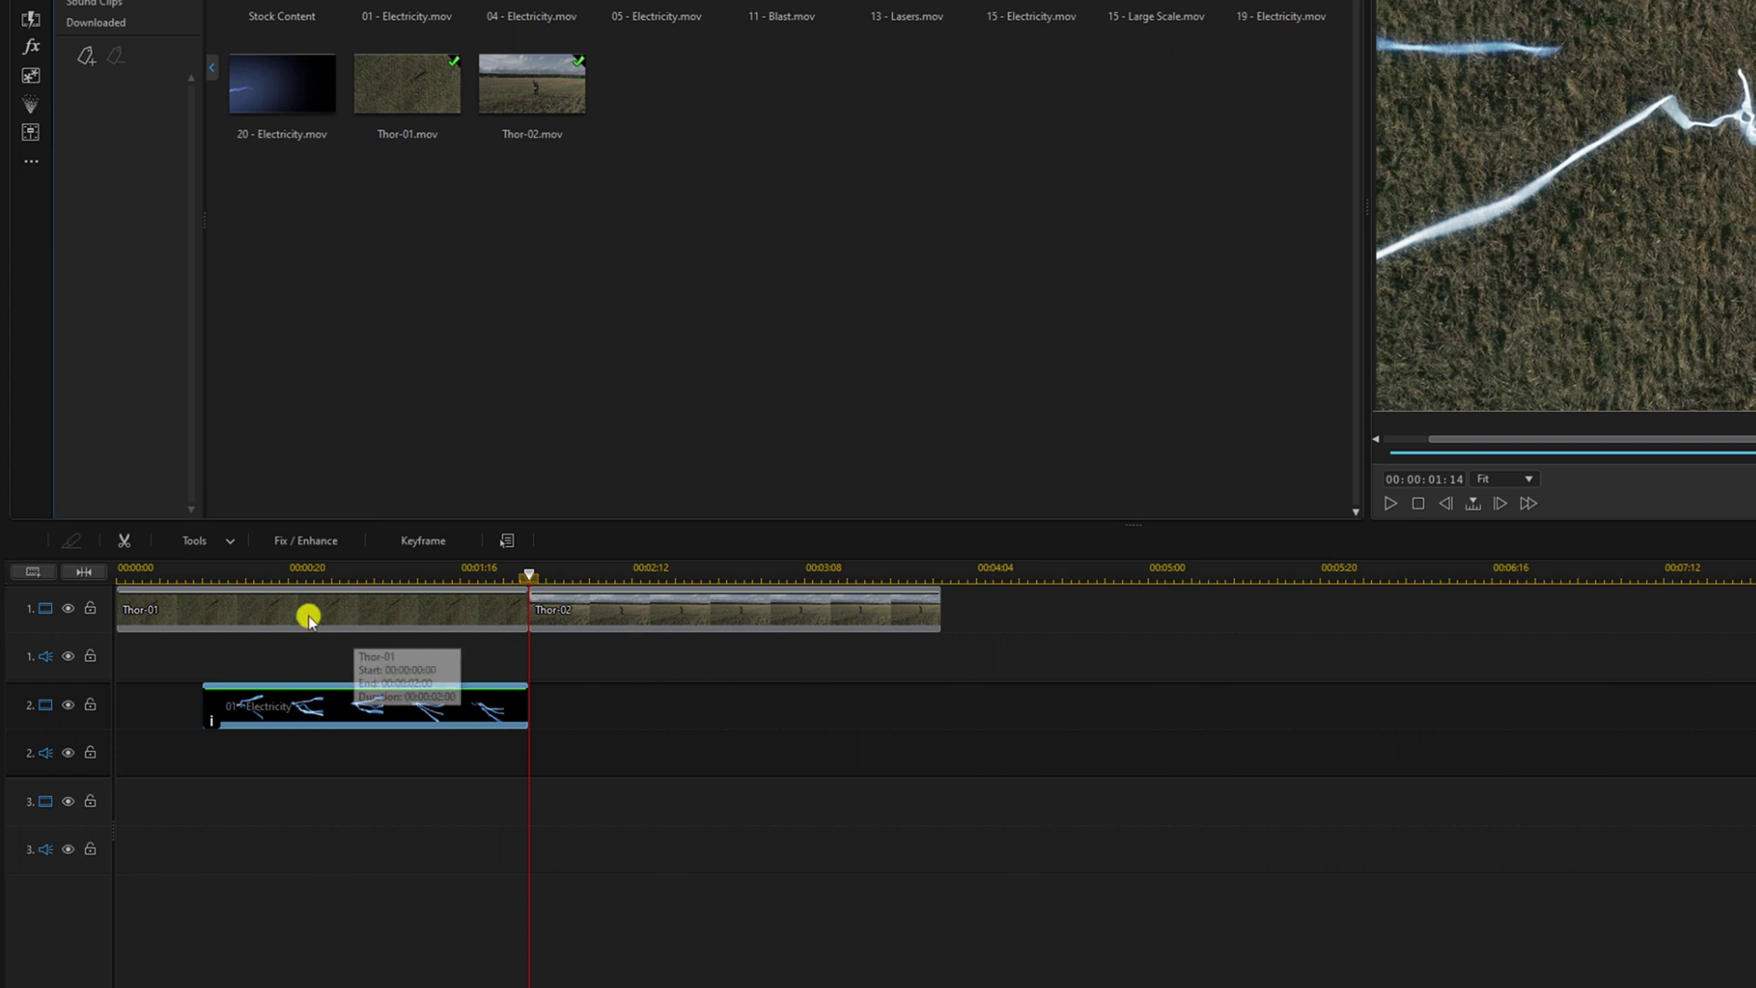
Place 19 - Electricity.mov on video track 3 starting at 00:00:00:20 and trim its end to 00:00:02:00
left_click(243, 573)
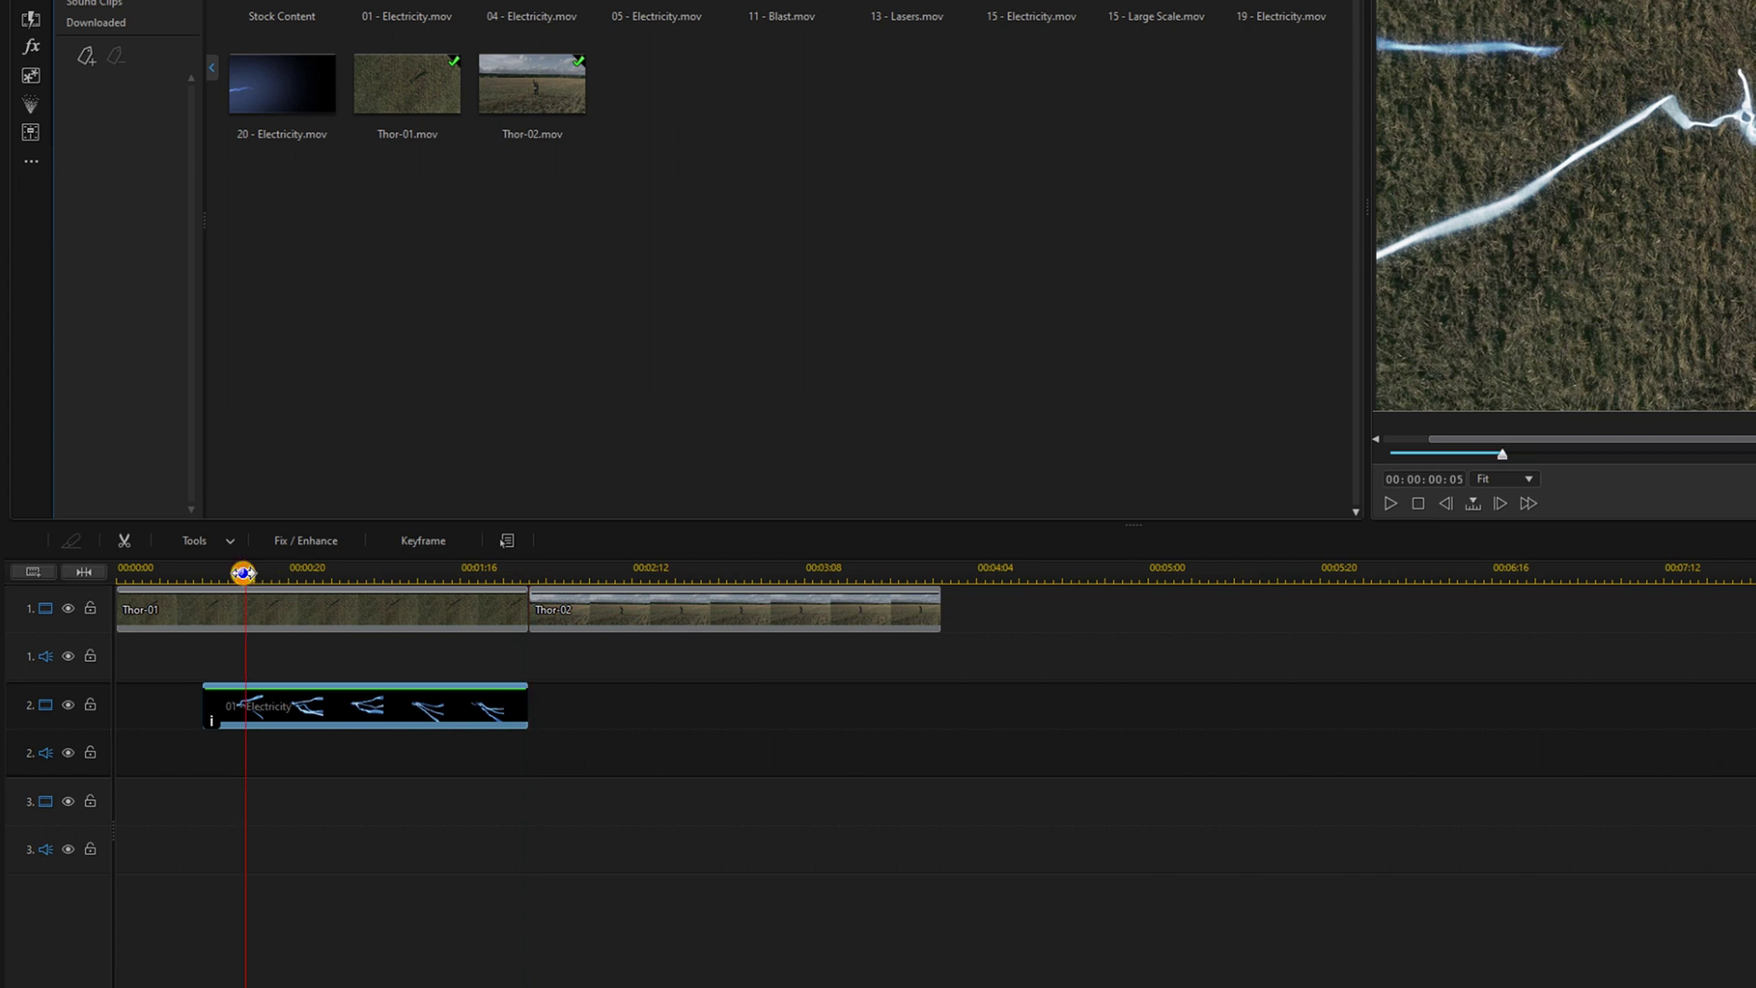
left_click(664, 695)
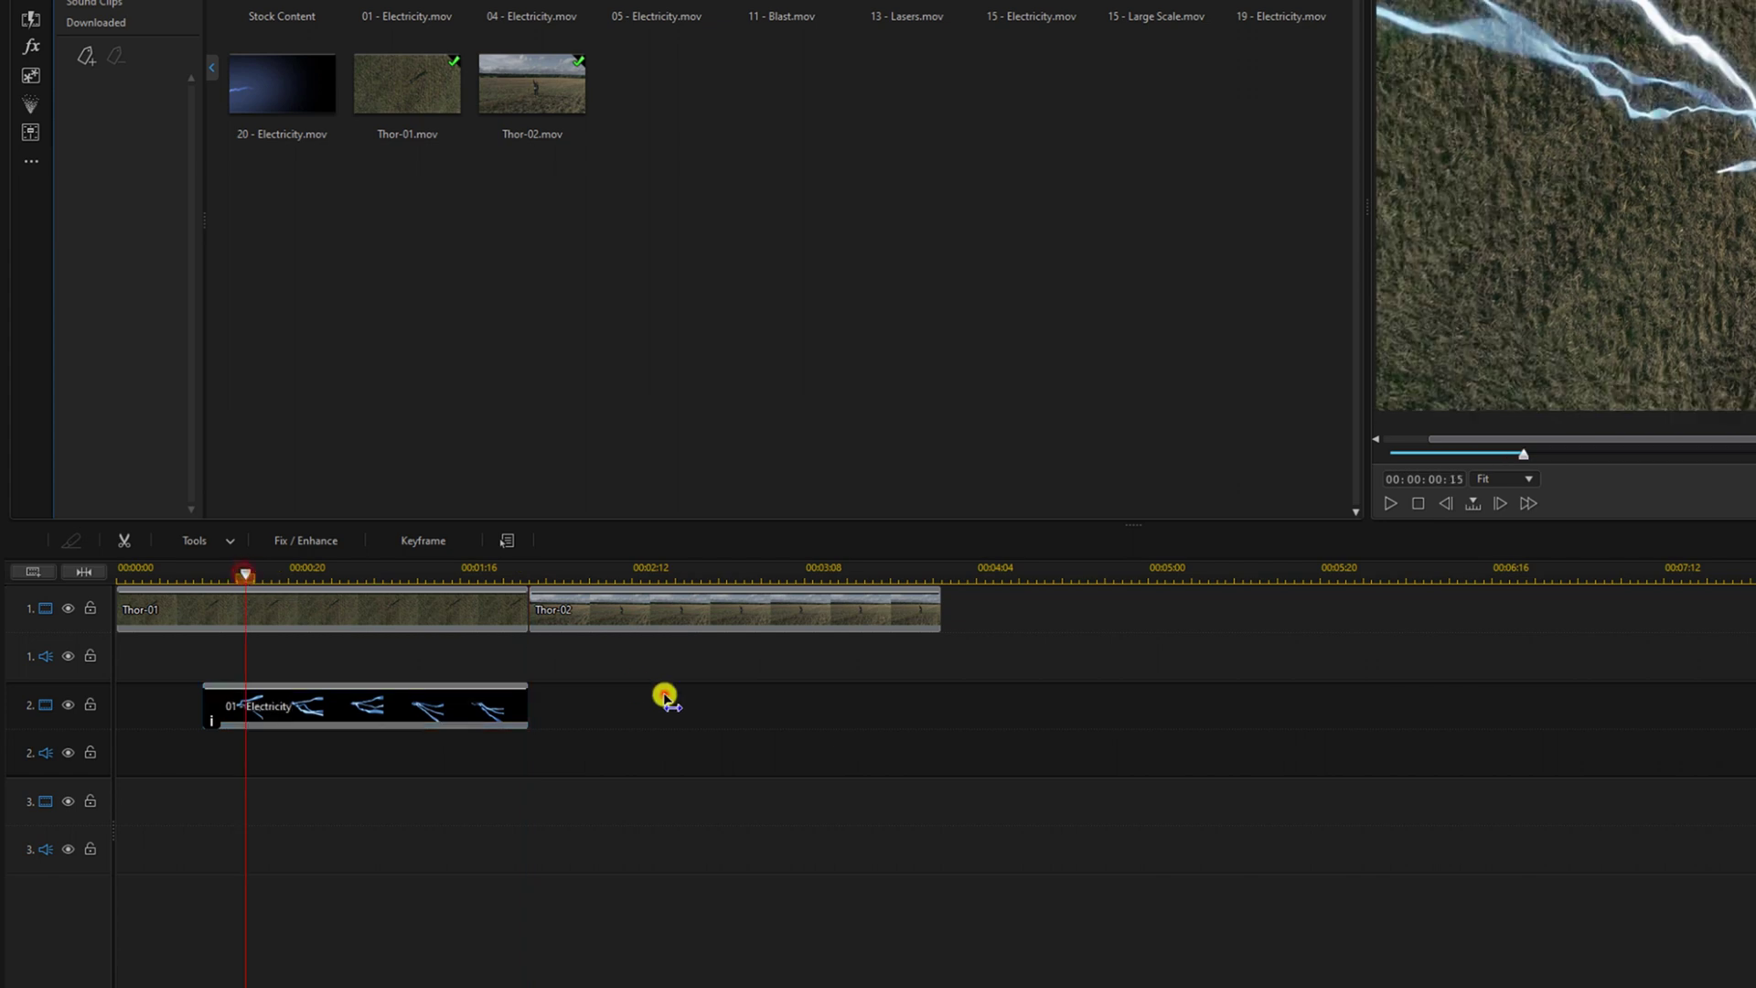
left_click(1458, 479)
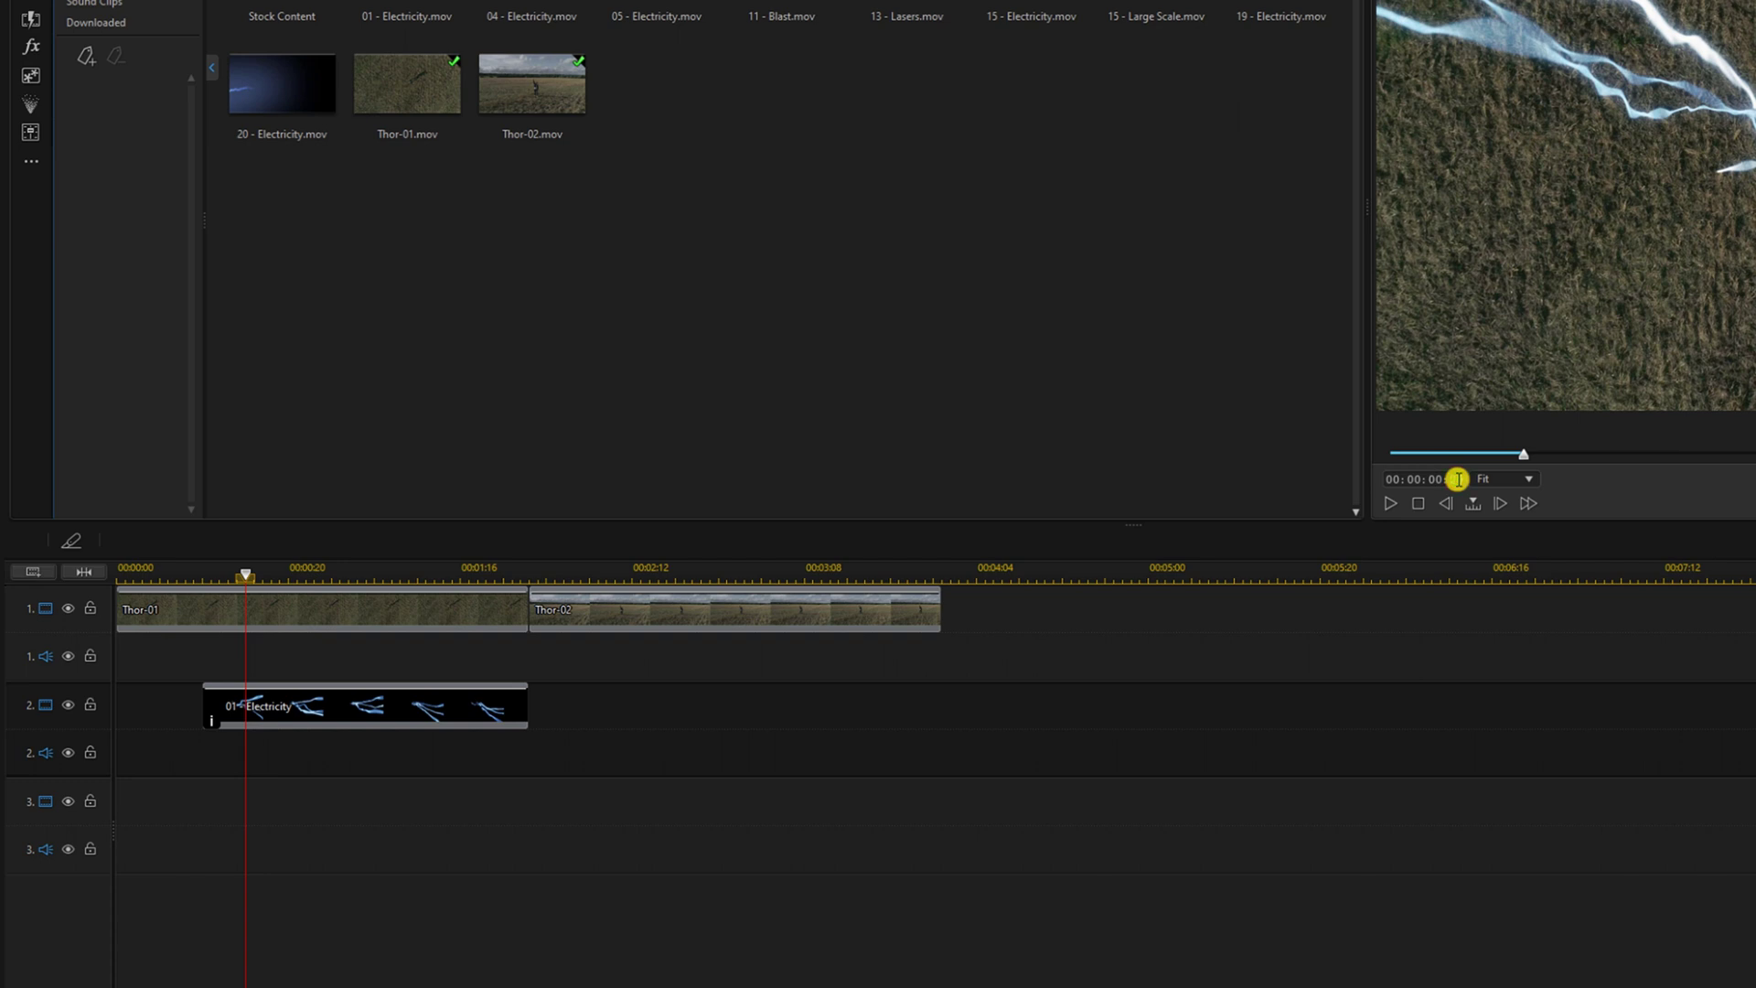
key("Return")
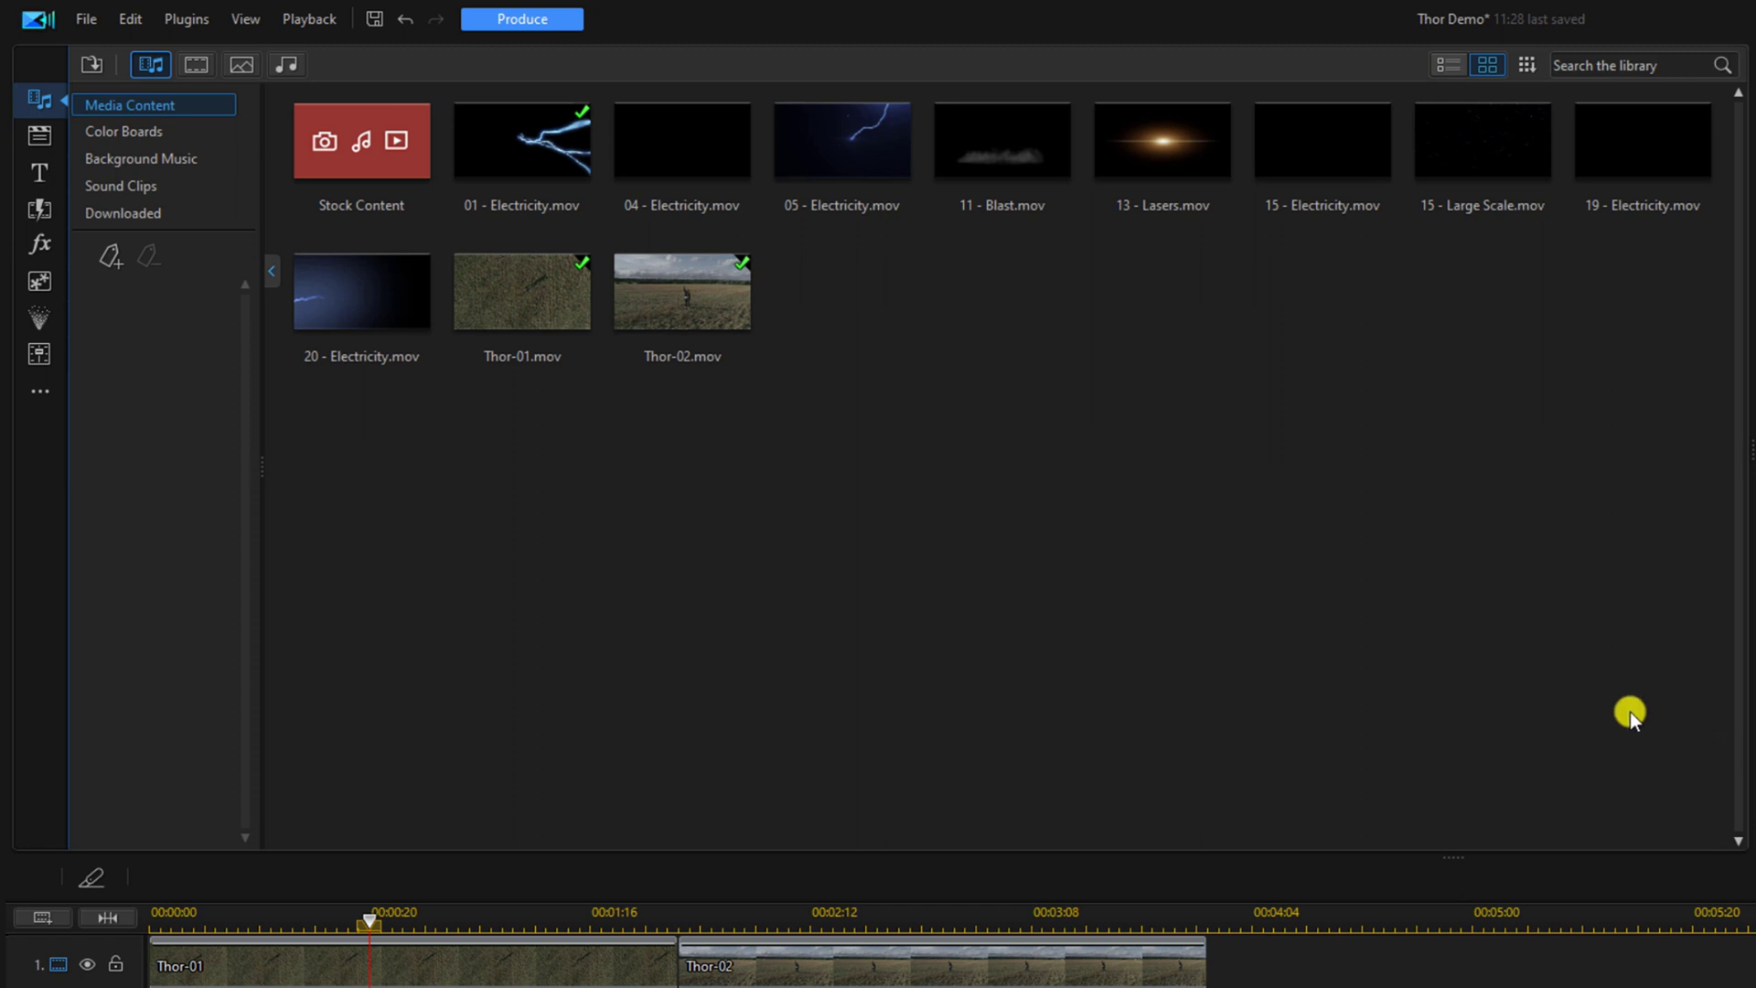
left_click(1601, 162)
left_click_drag(1610, 167, 388, 987)
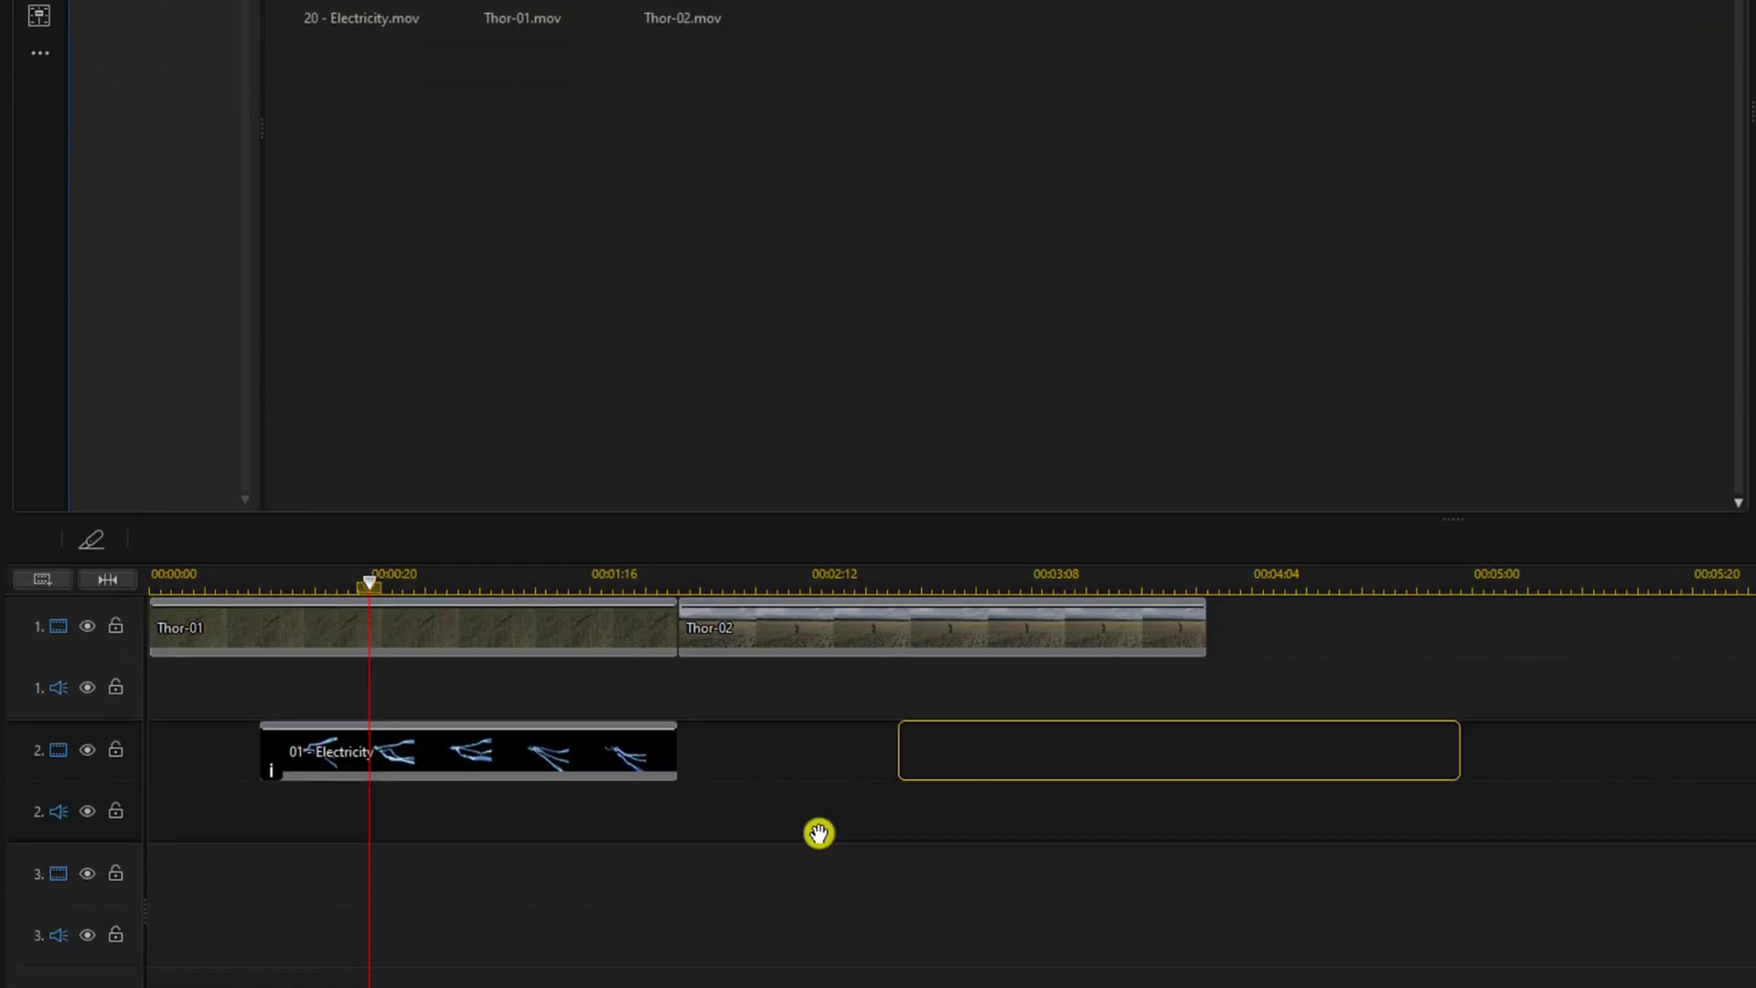
left_click_drag(388, 653, 370, 651)
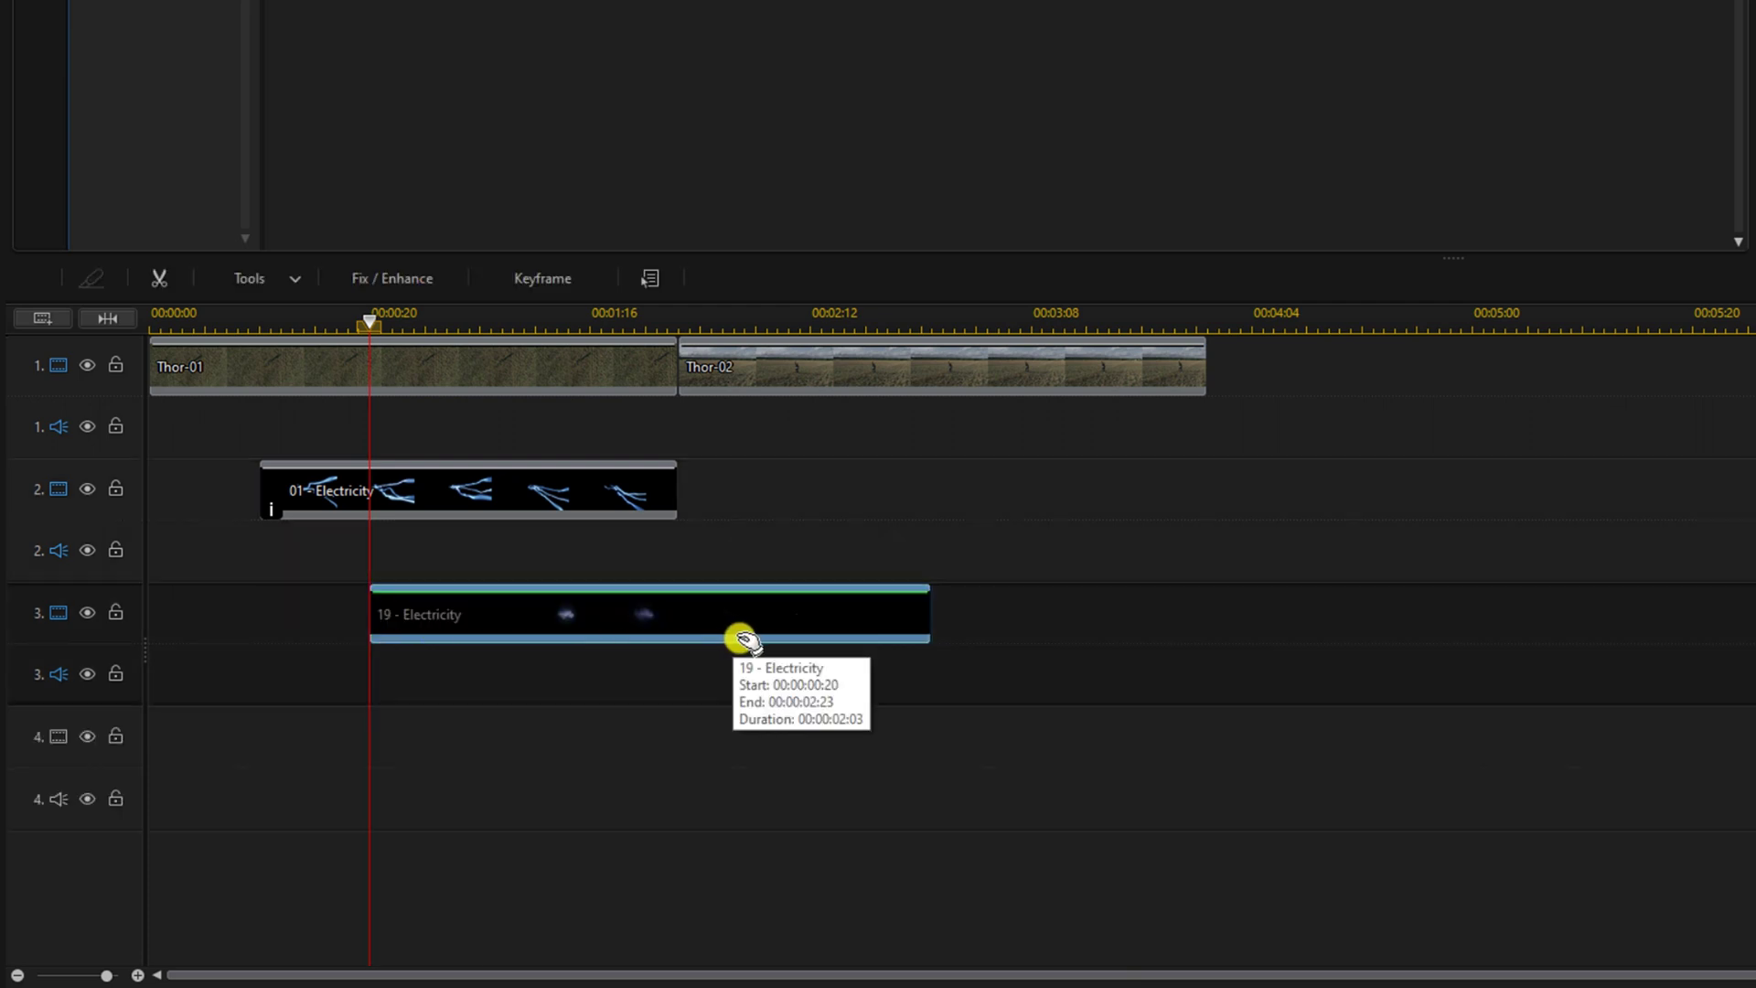
left_click_drag(926, 626, 679, 616)
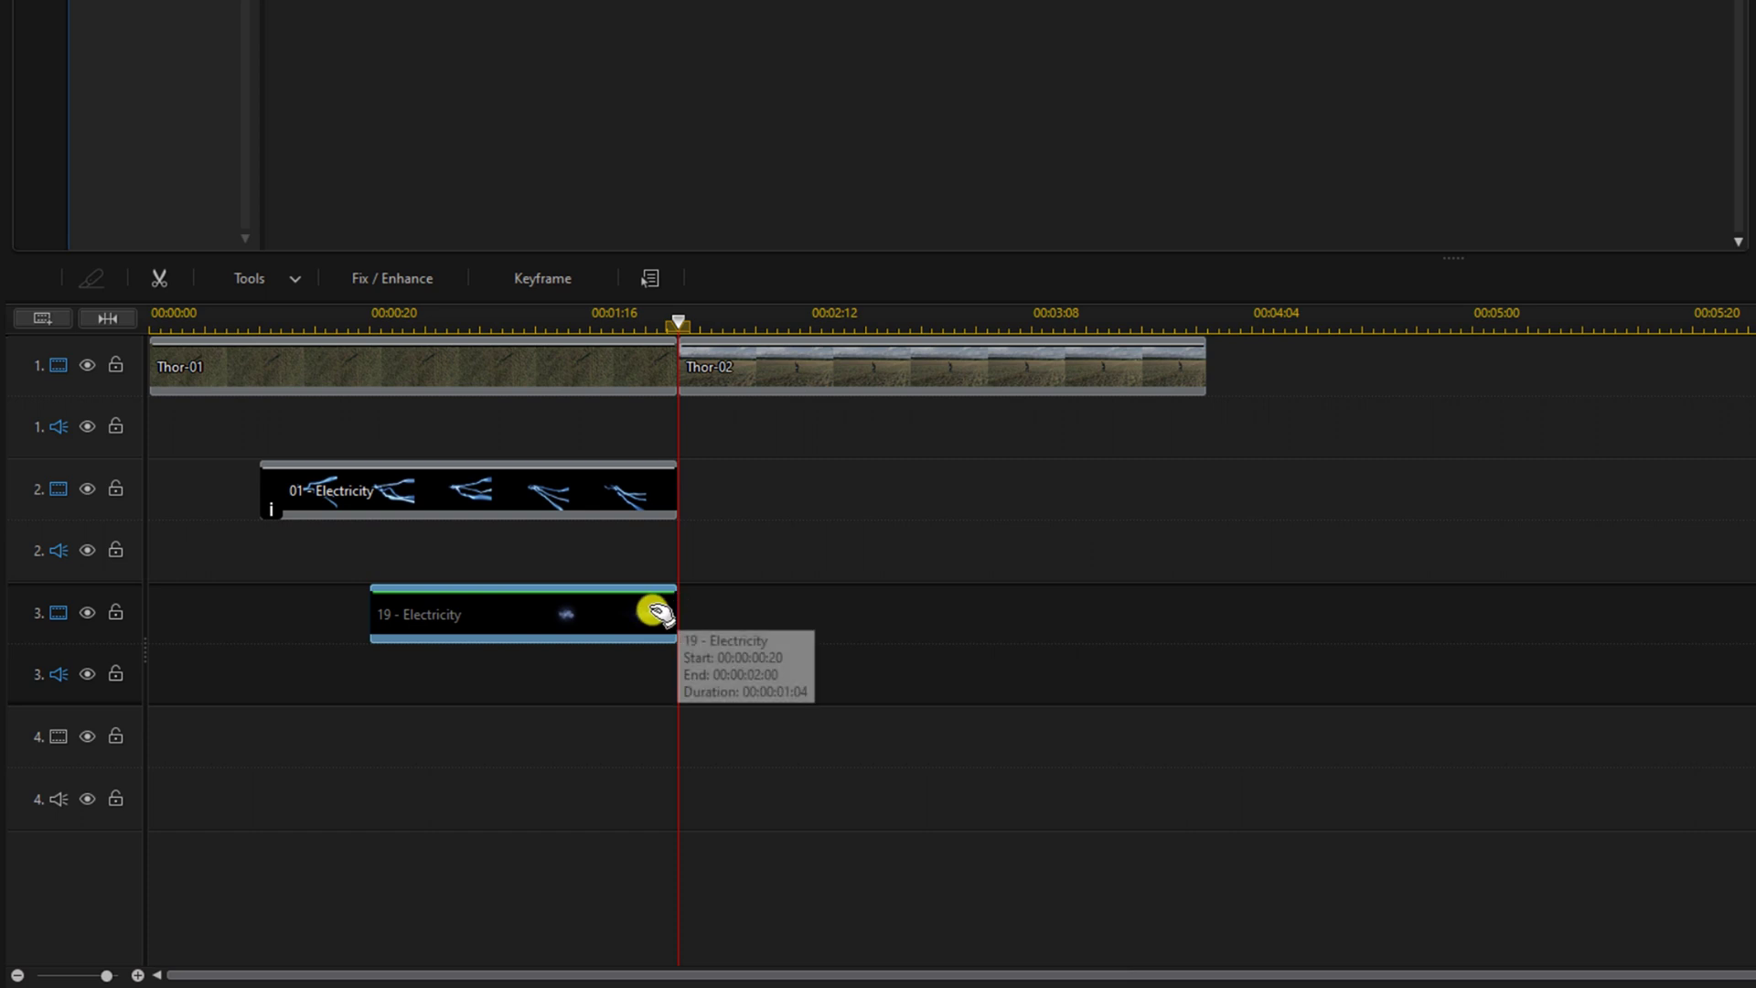
Open the 19 - Electricity clip in PiP Designer and, at frame 00:00:00:06, set its scale to 0.843
double_click(548, 618)
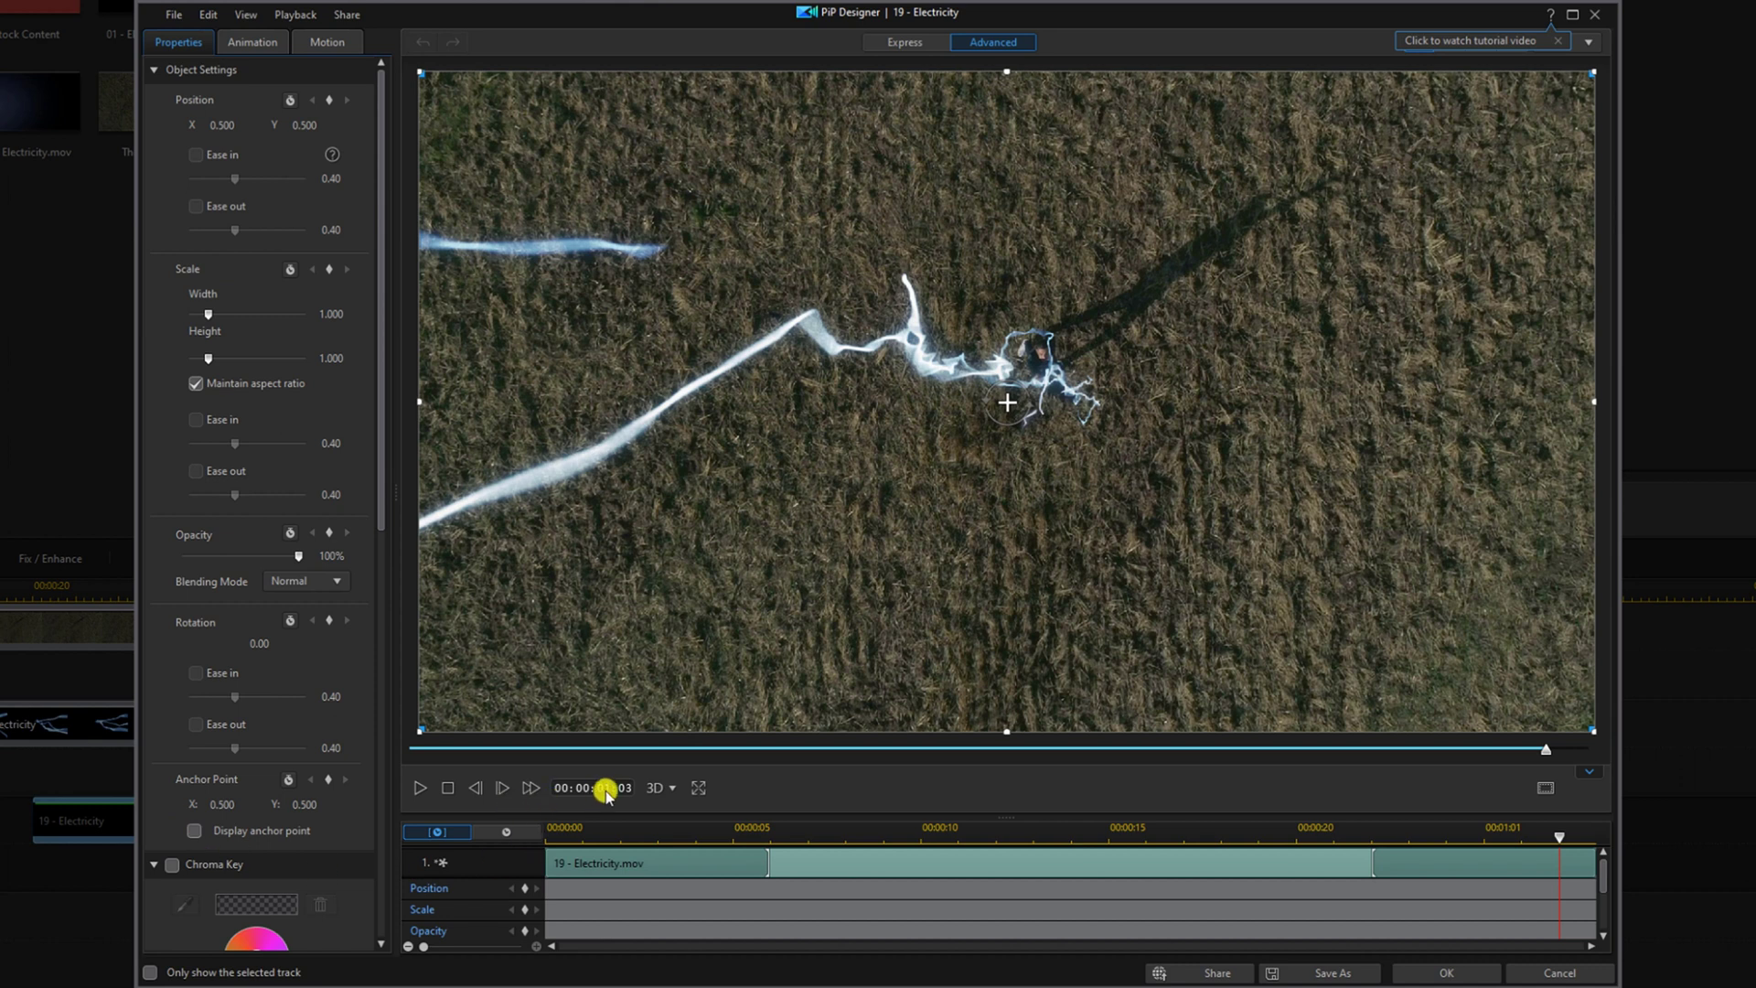
left_click(604, 788)
key("Return")
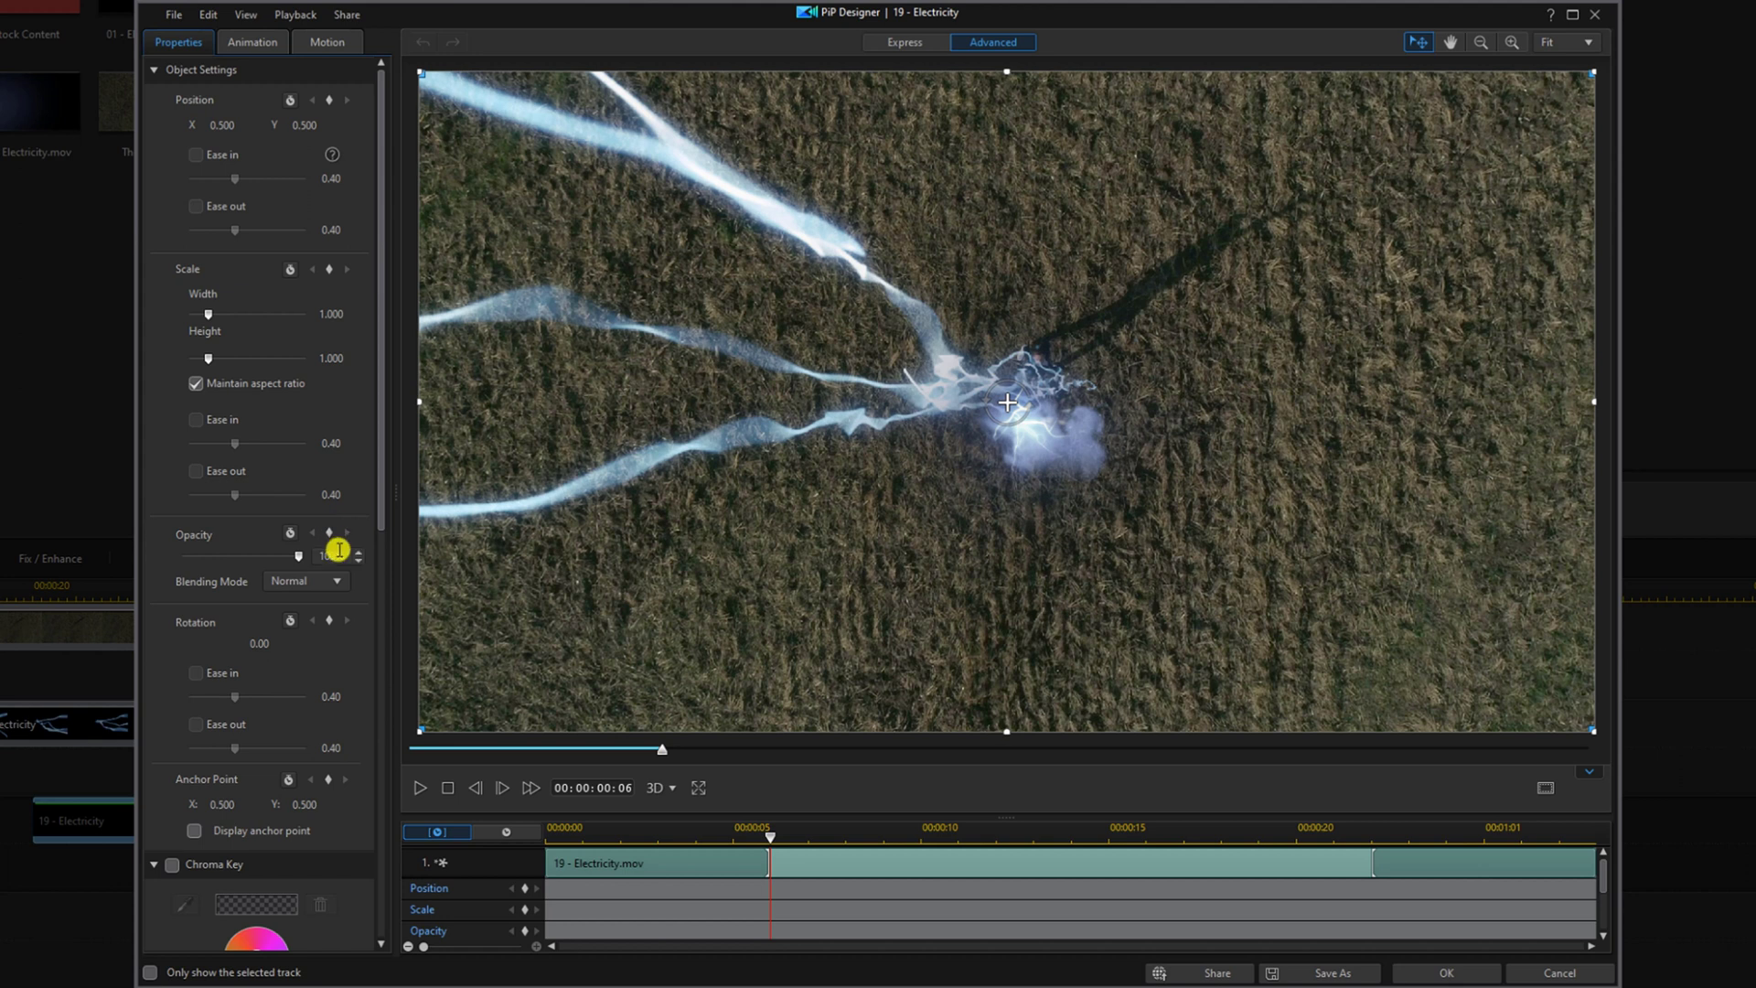
left_click(350, 315)
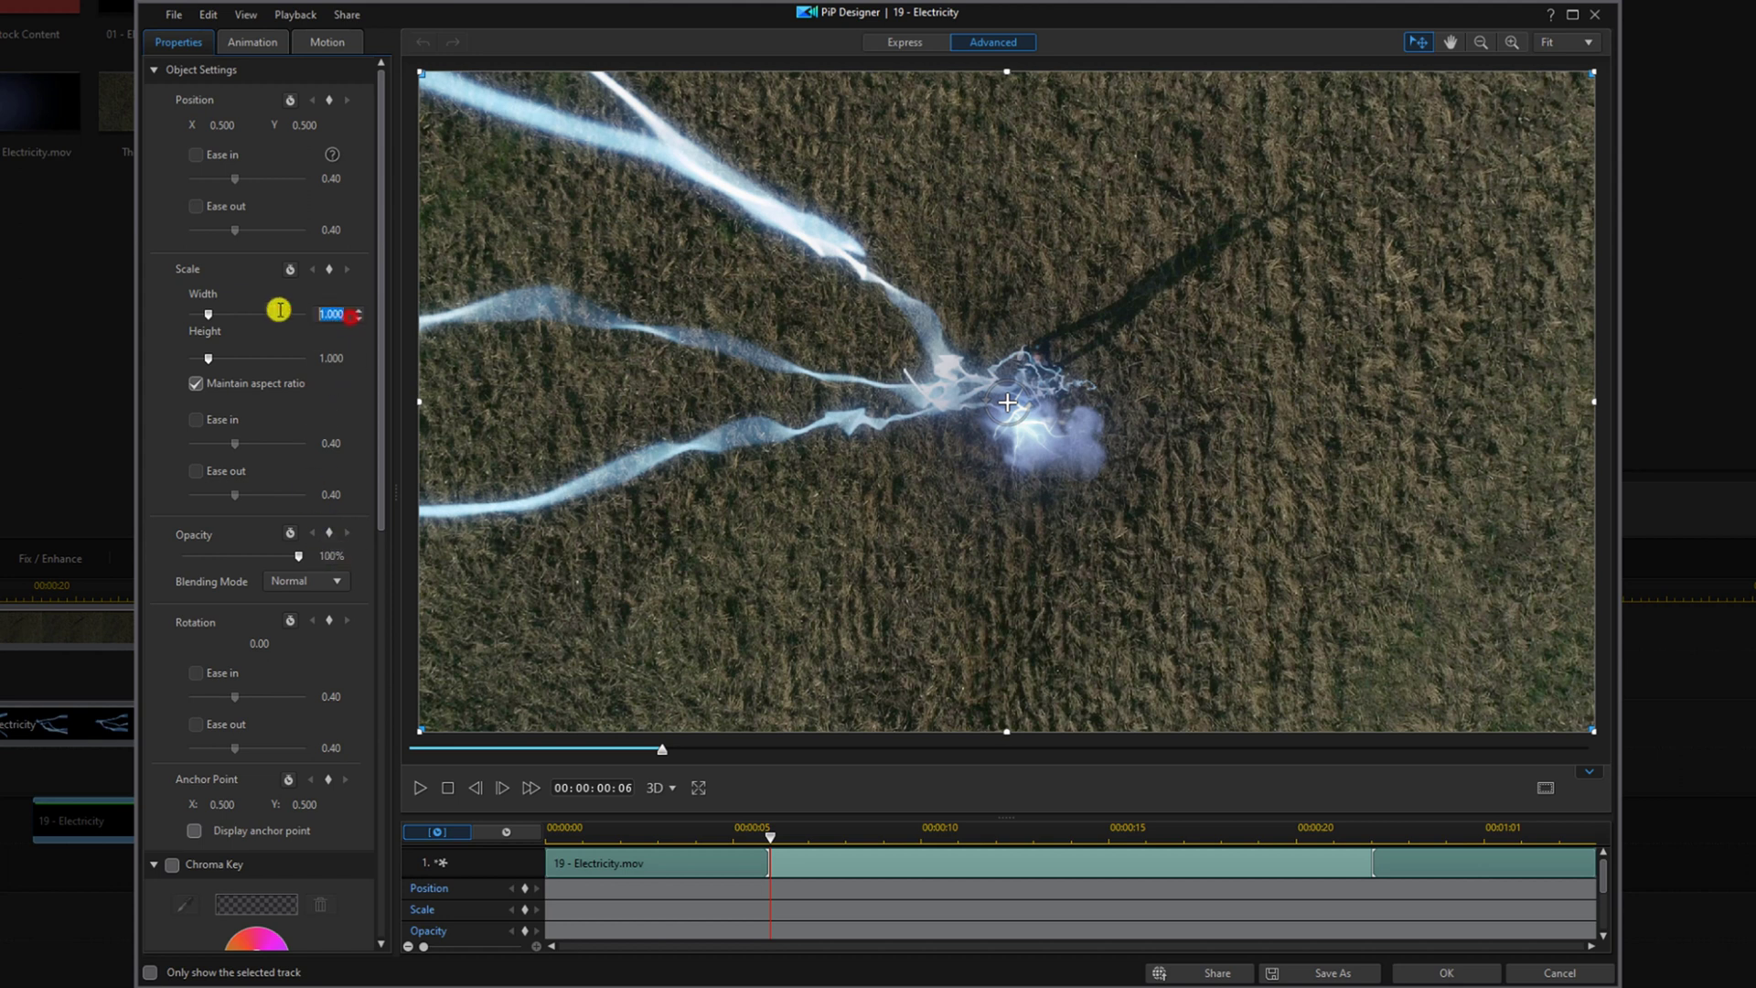
type("0.843")
key("Return")
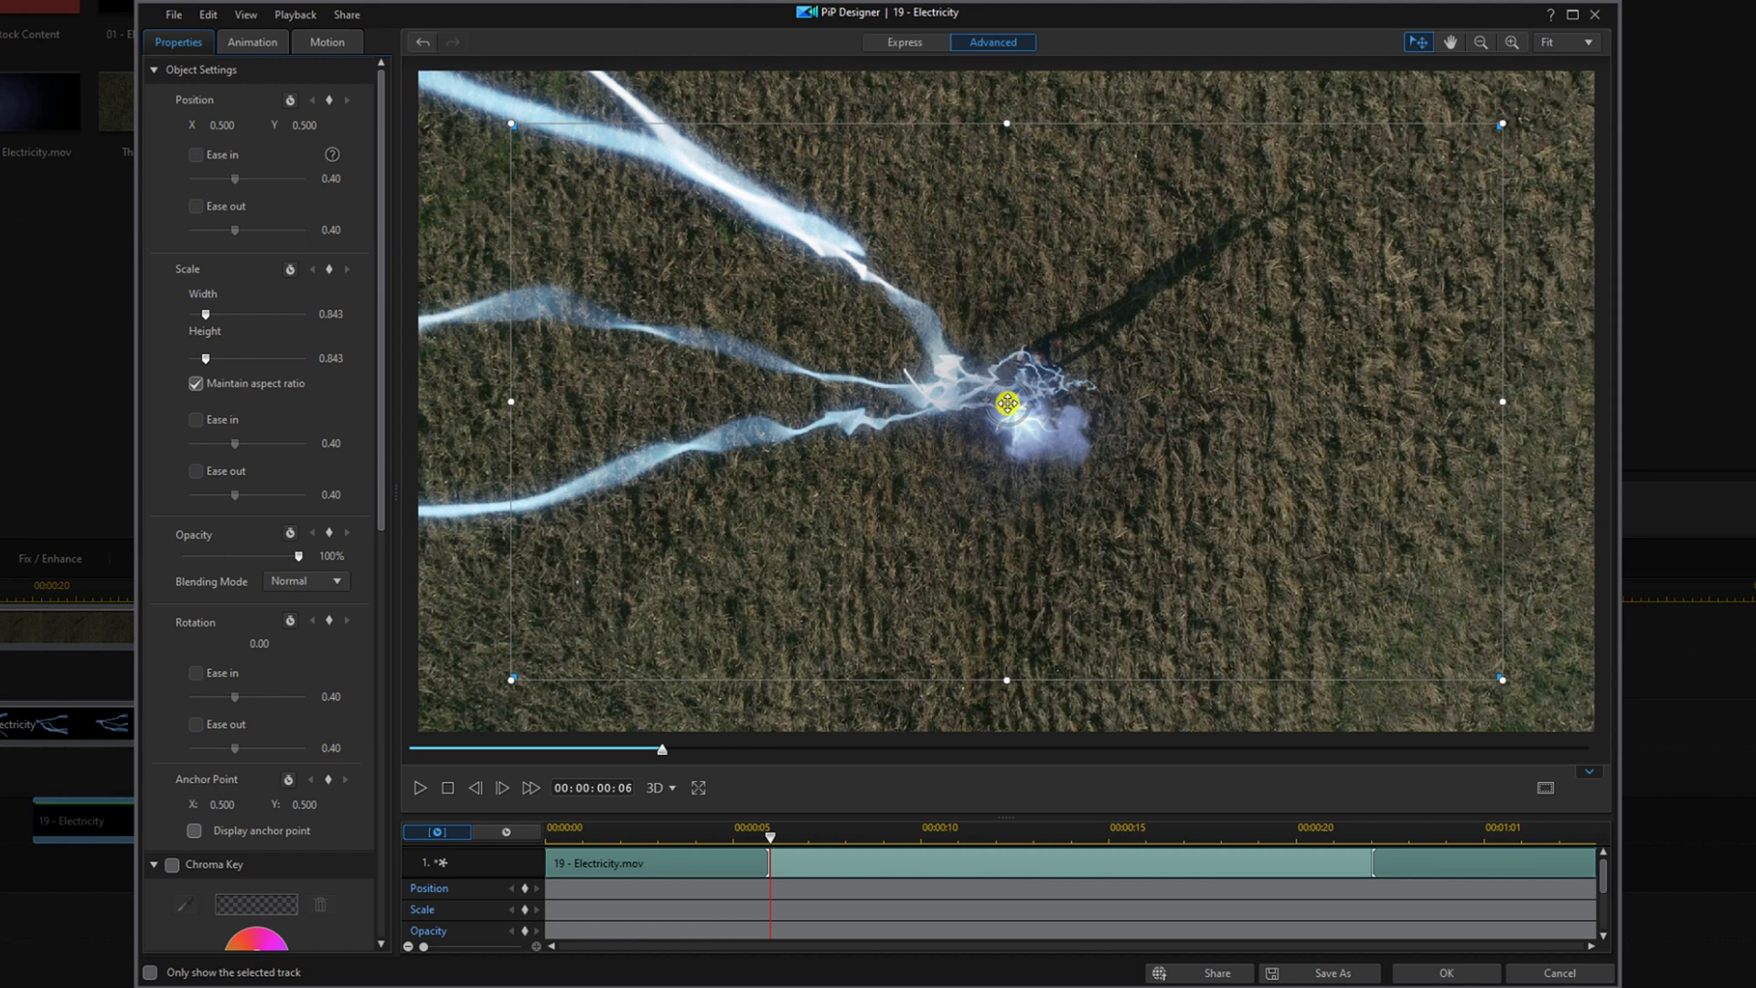
Position the 19 - Electricity burst over the man at X 0.513, Y 0.443
left_click_drag(1007, 402, 991, 348)
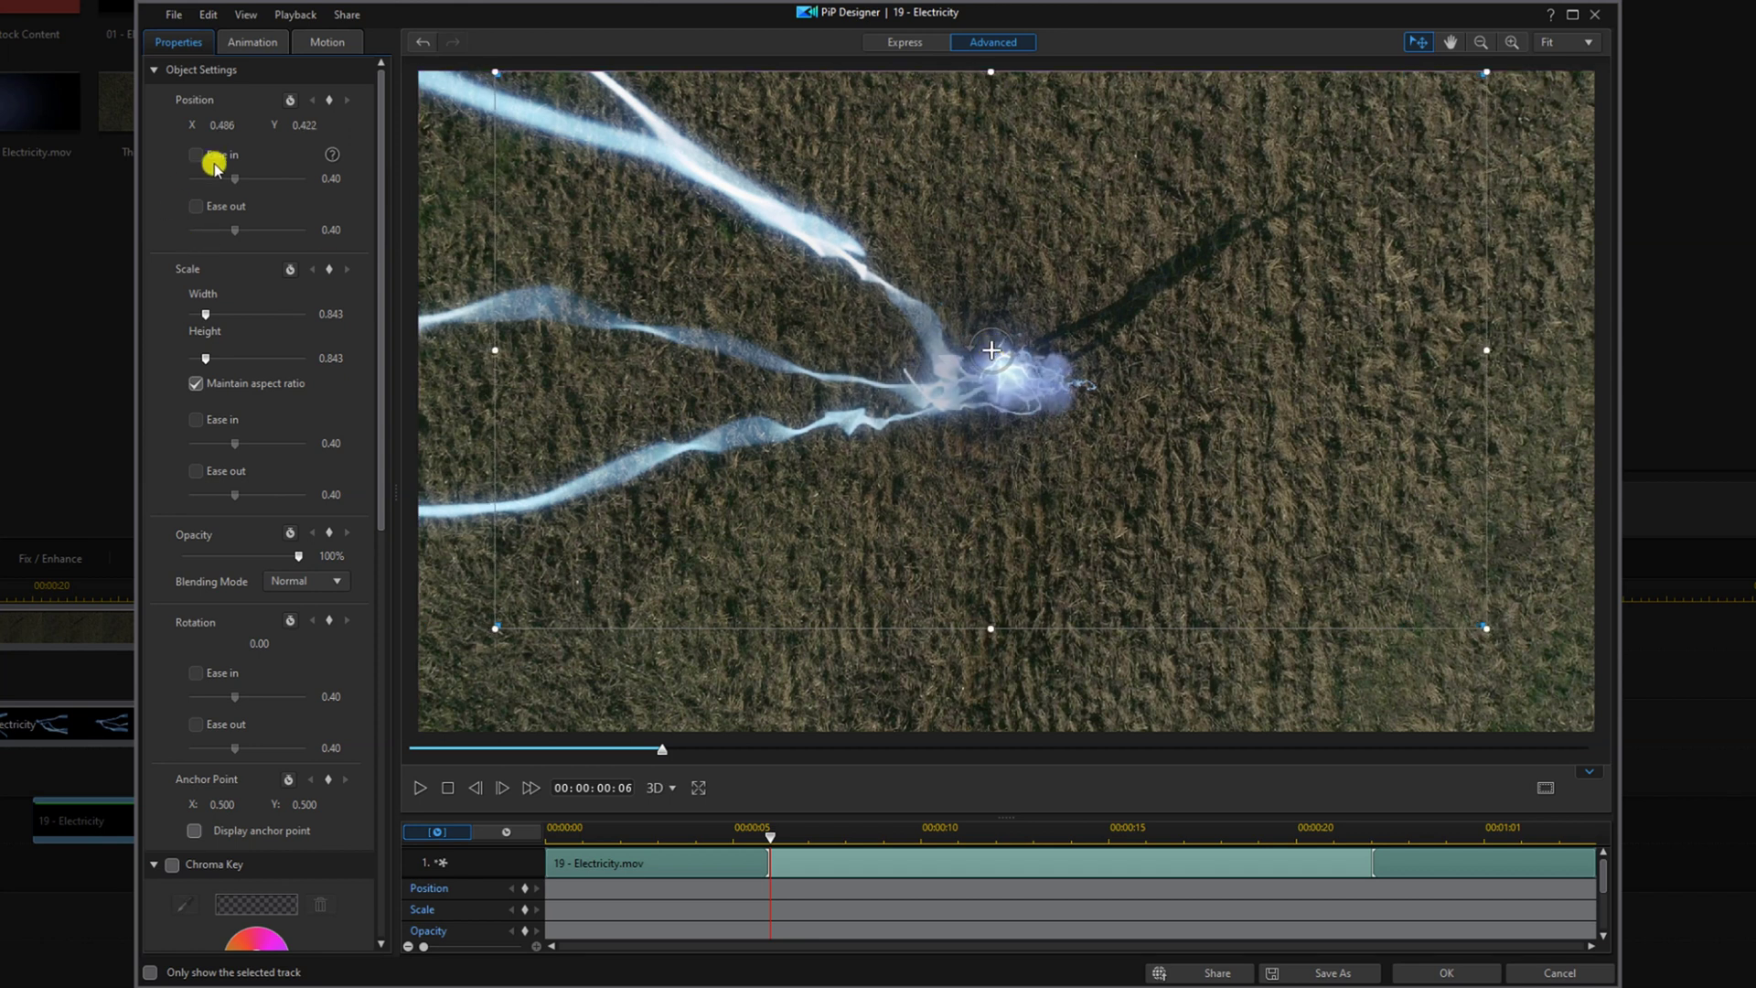
double_click(235, 126)
type("0.513")
key("Return")
double_click(311, 125)
type("0.443")
key("Return")
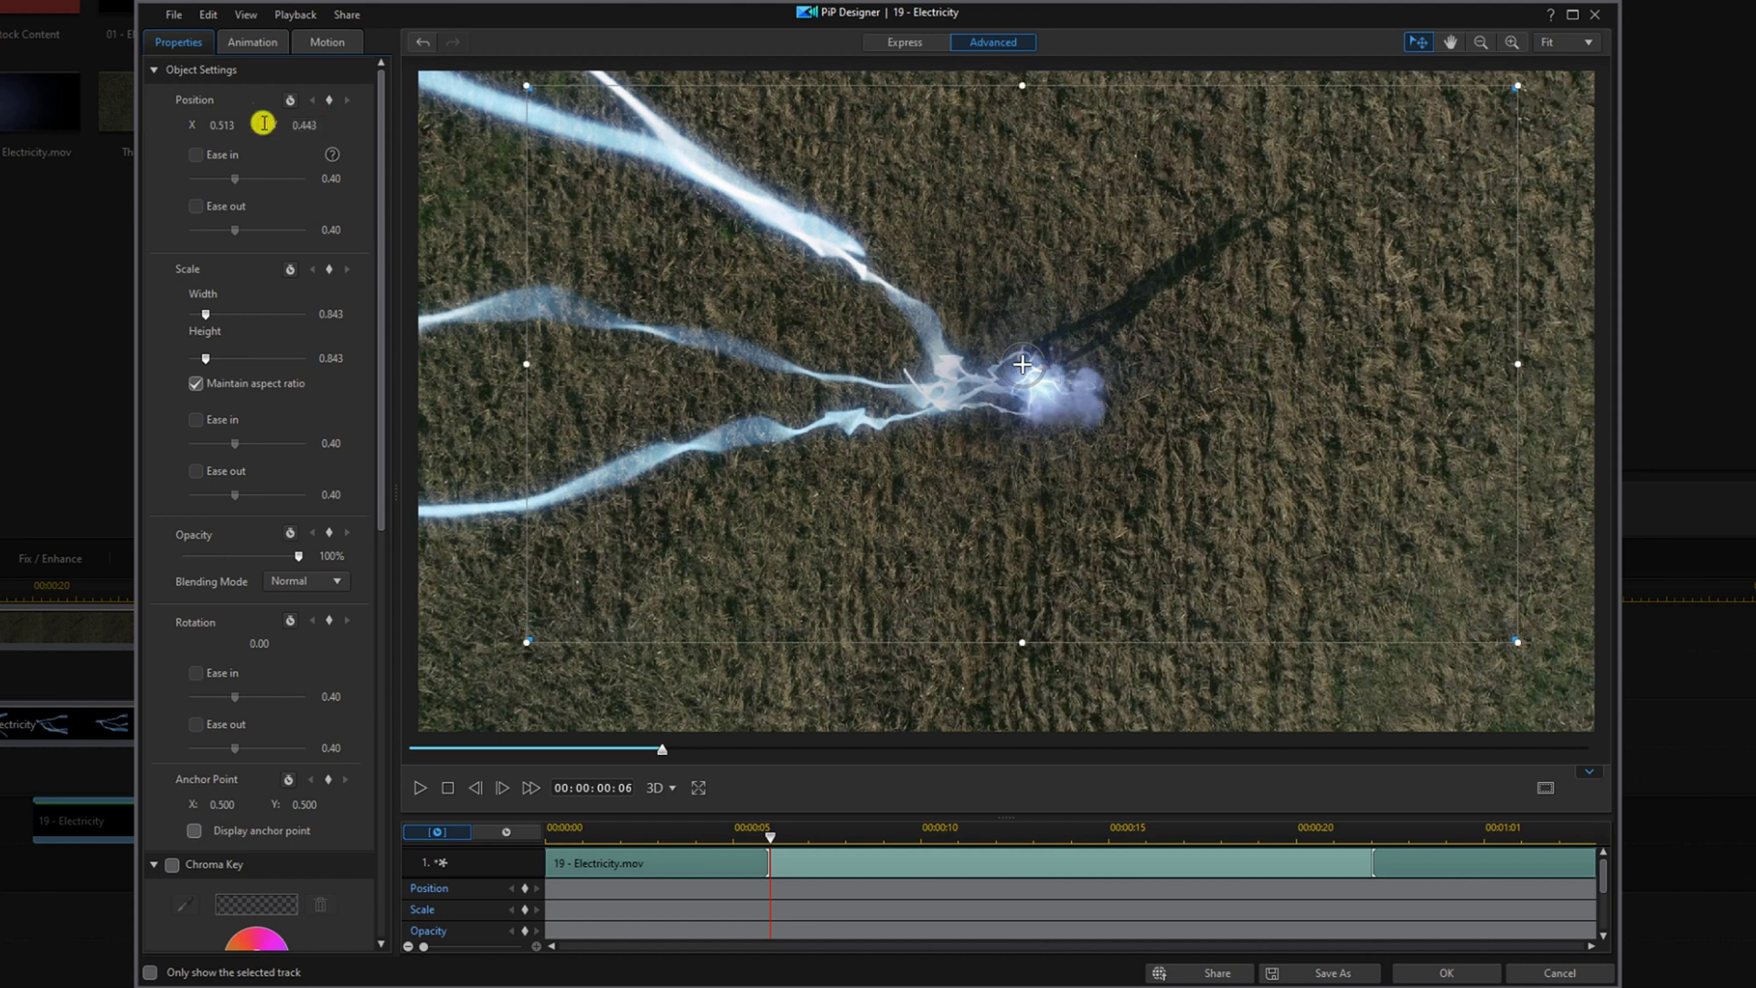
Switch the 19 - Electricity clip's blending mode to Screen and apply the PiP Designer changes
left_click(341, 583)
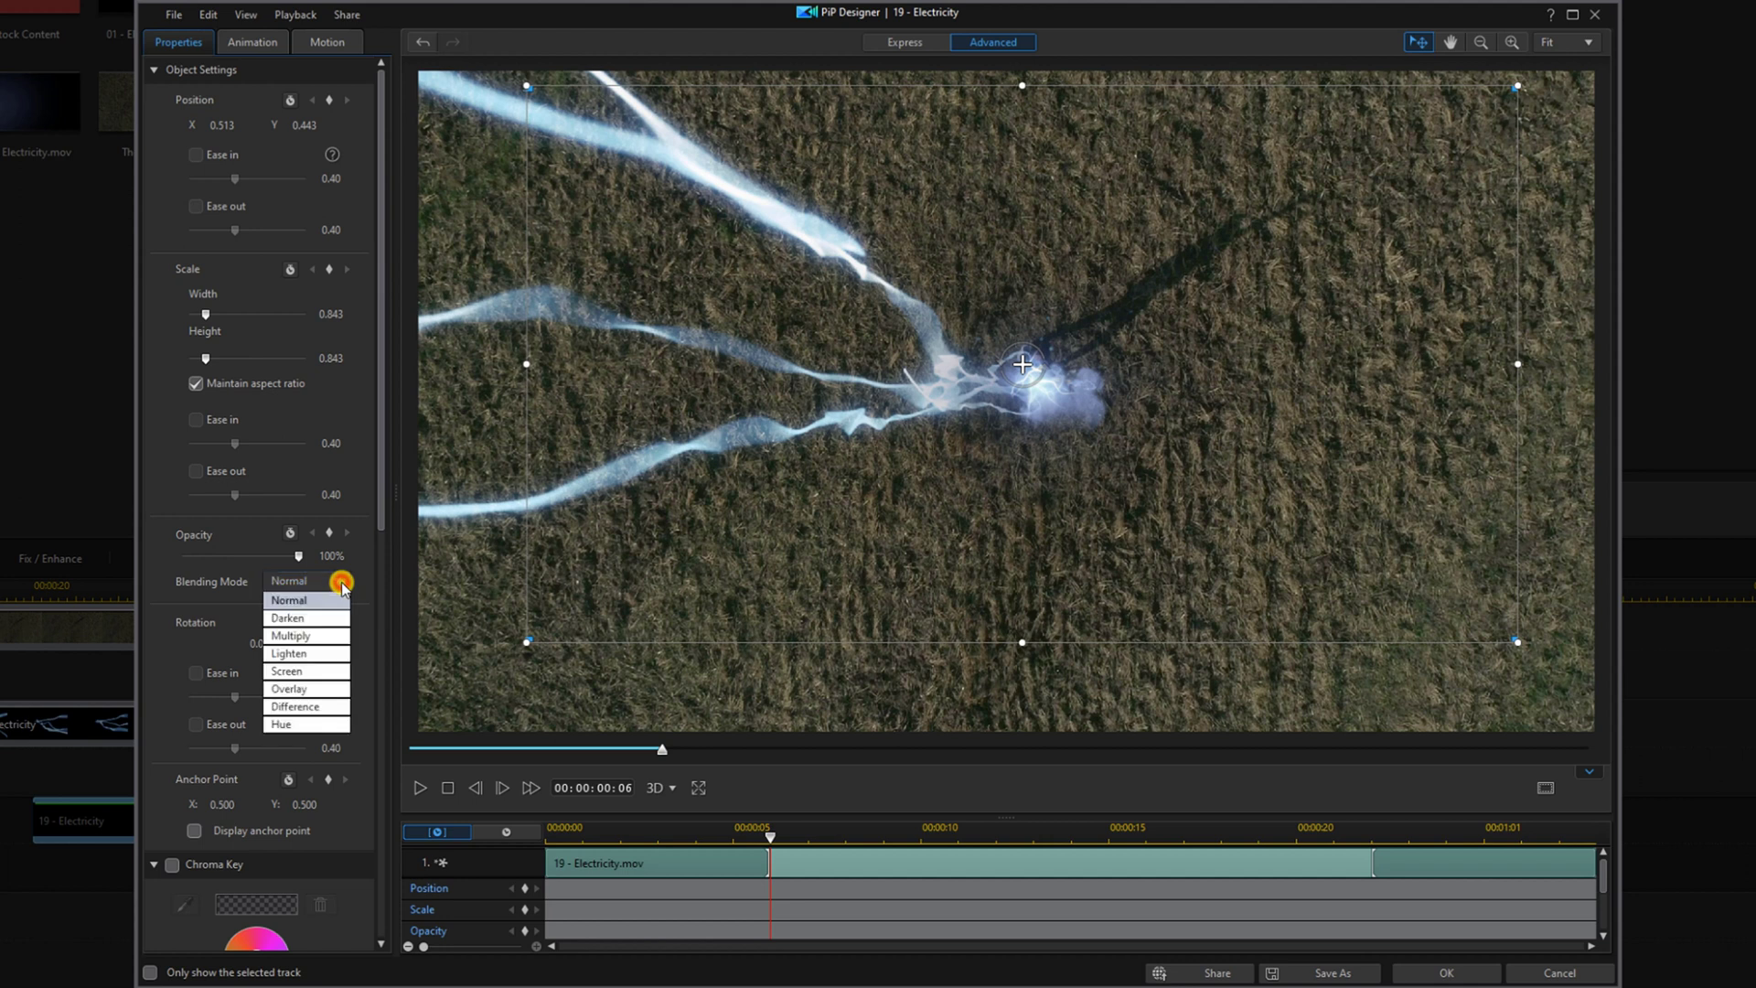
left_click(334, 675)
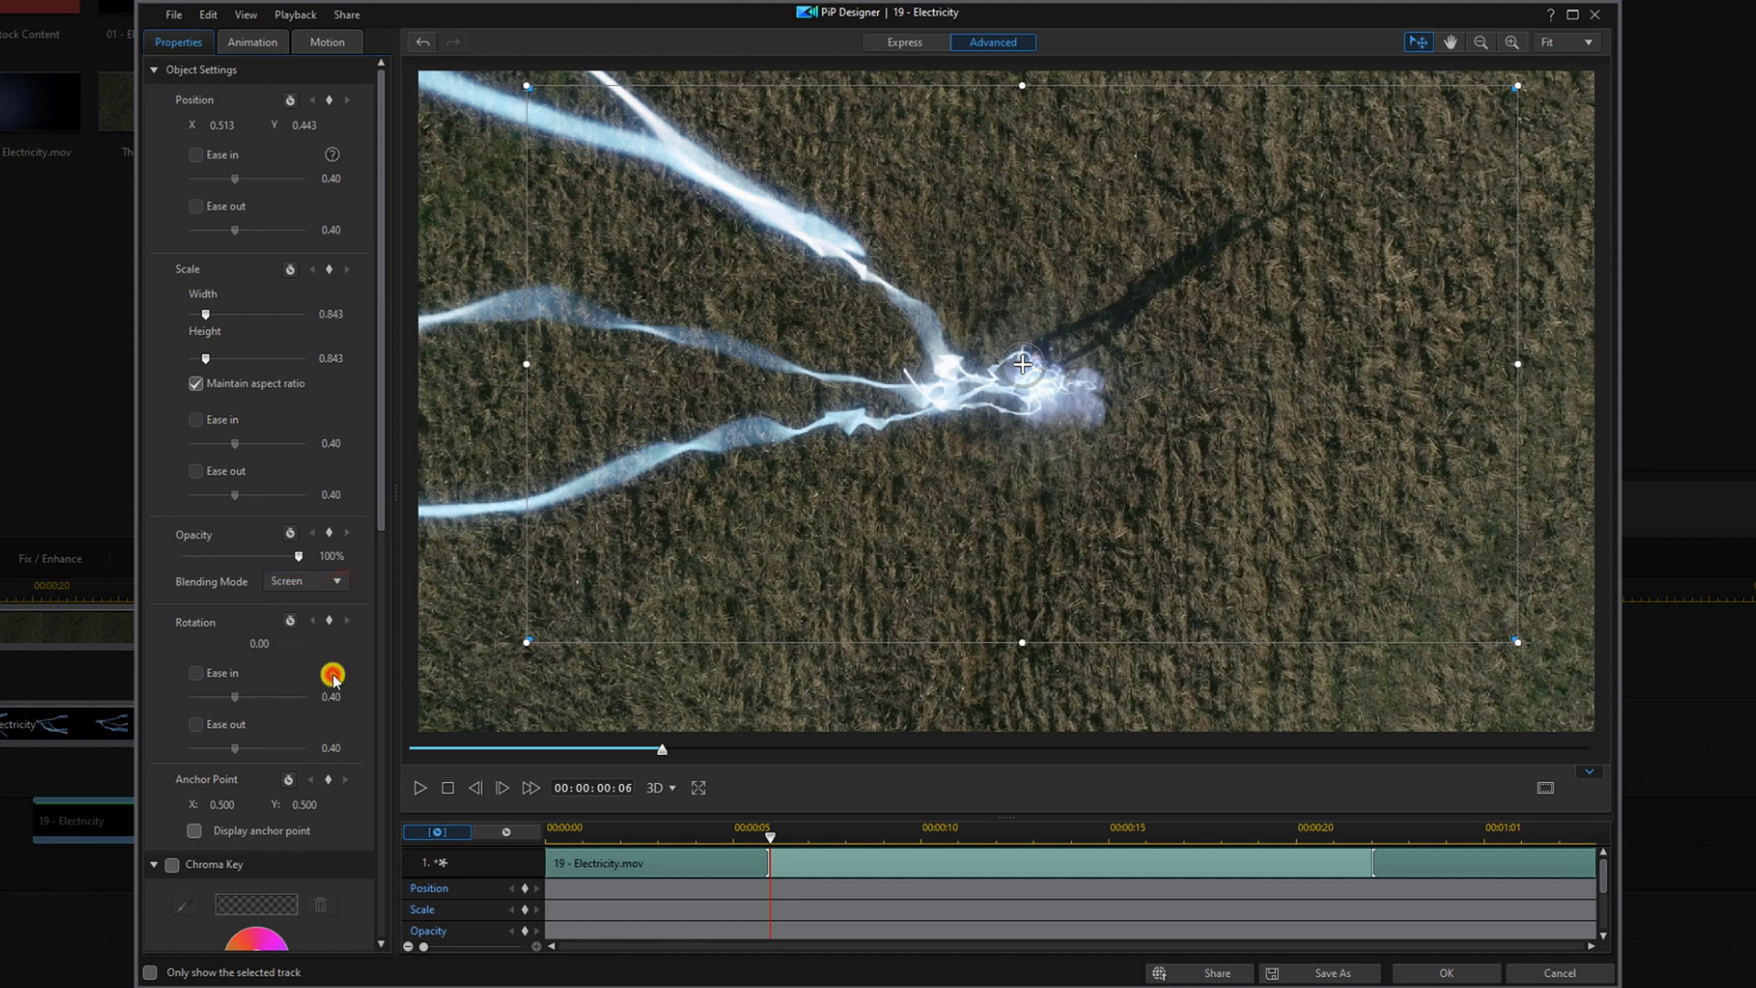
left_click(1436, 970)
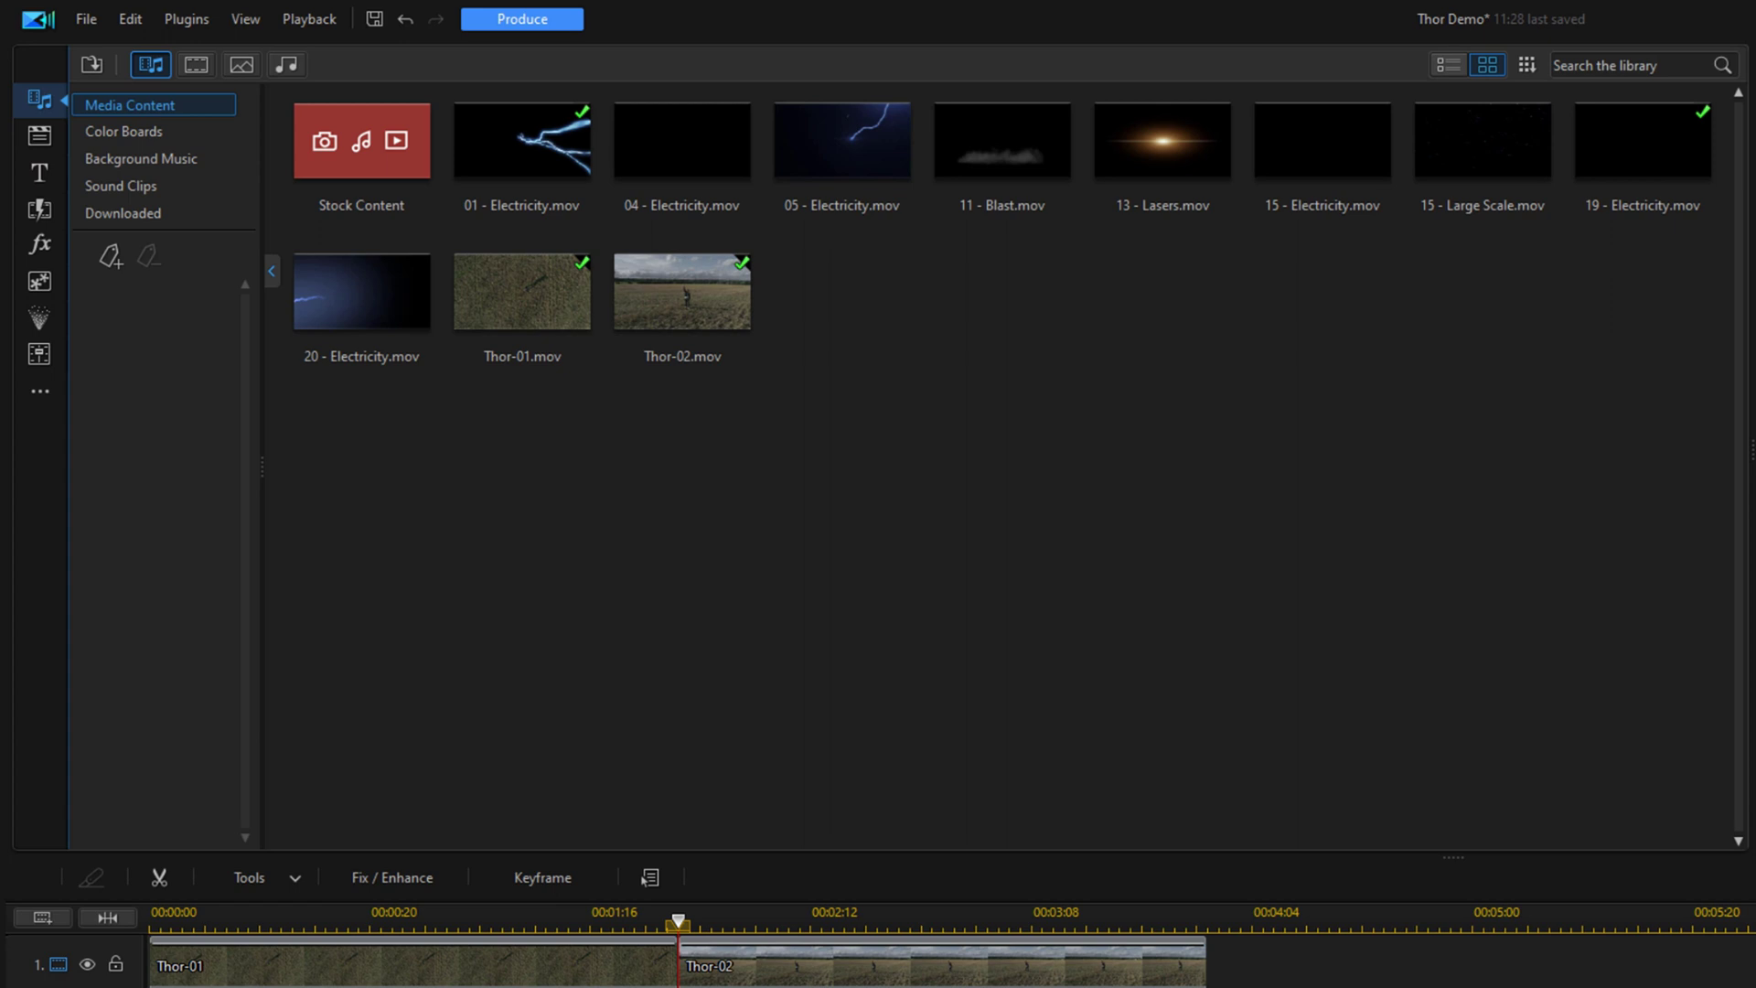
Place 13 - Lasers.mov on video track 4, aligning its start with the 19 - Electricity clip at 00:00:00:20
left_click(1149, 144)
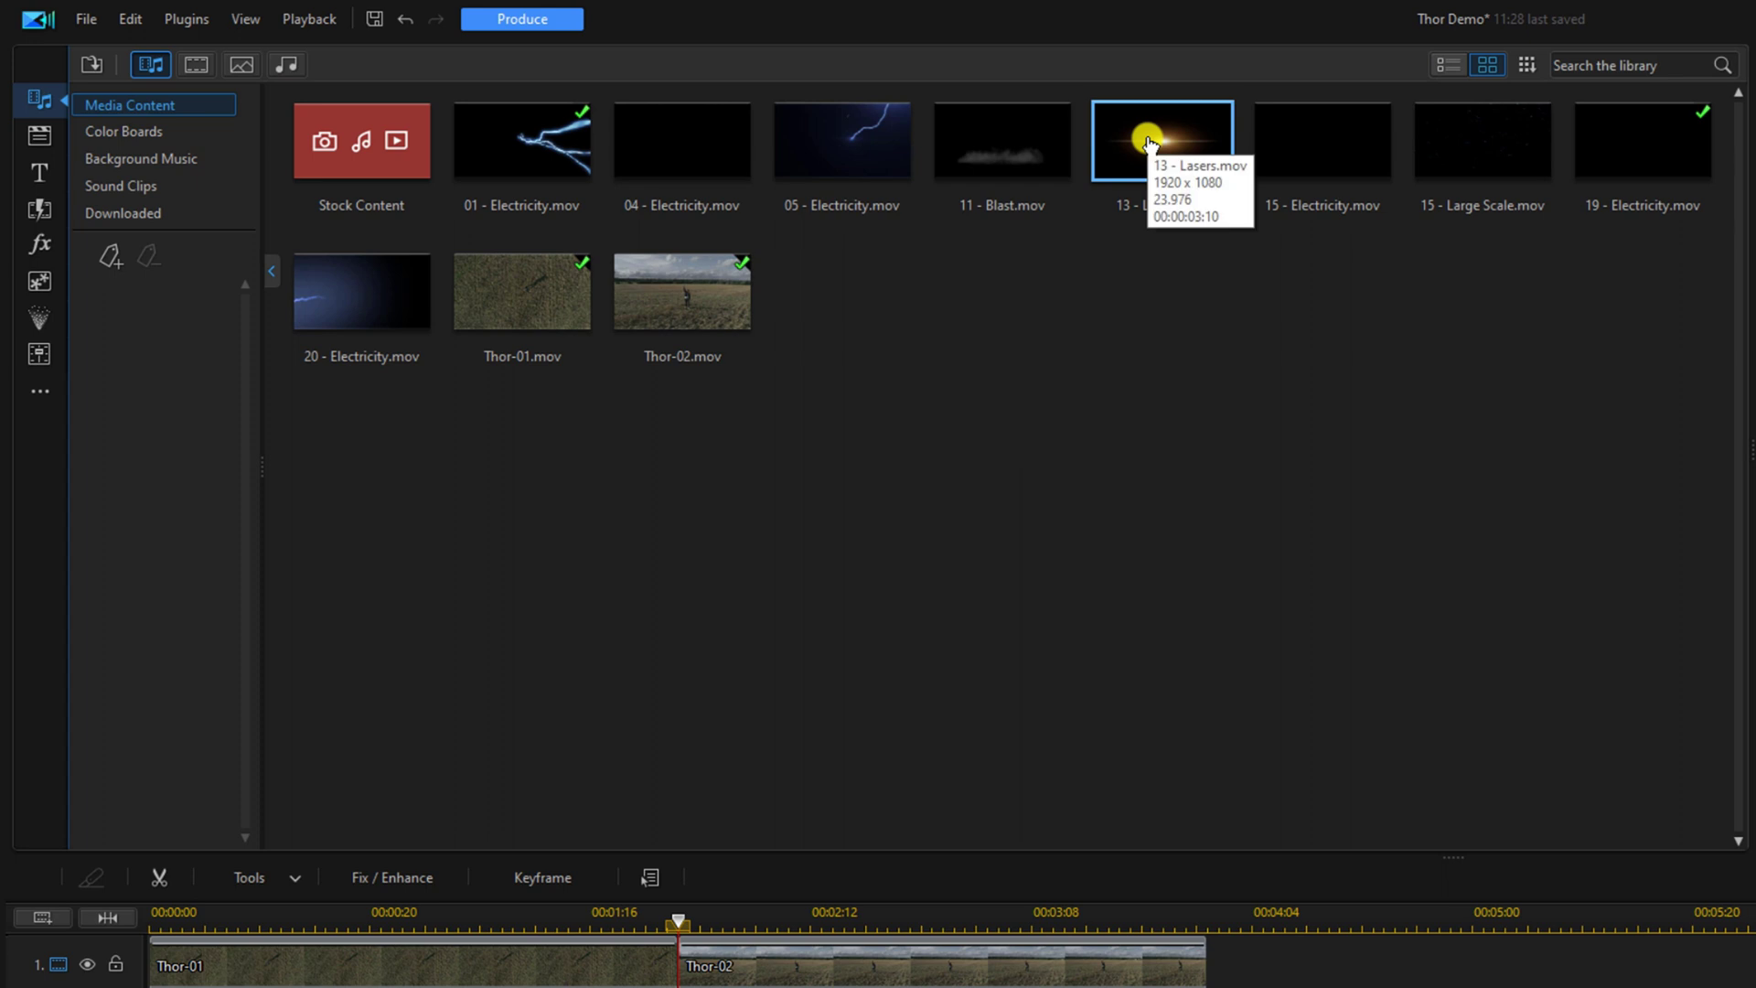
left_click_drag(1149, 144, 1191, 987)
left_click_drag(1191, 740, 447, 933)
left_click_drag(448, 708, 372, 724)
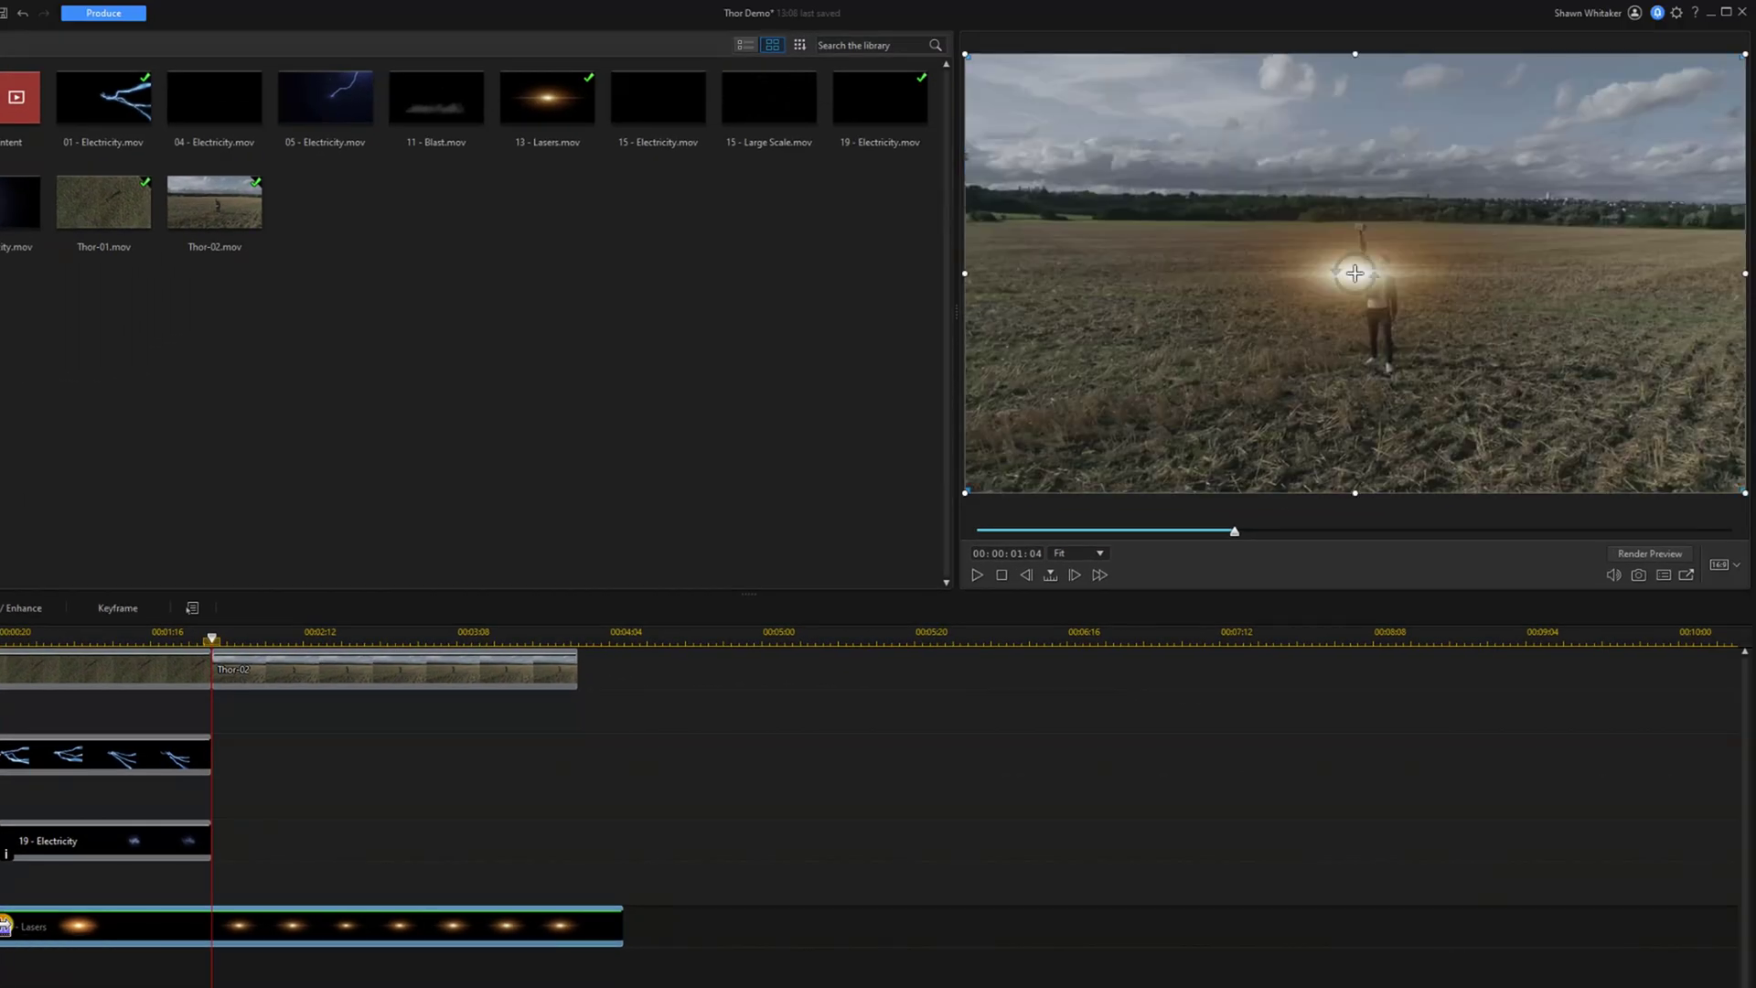
Trim the first second and the end off the 13 - Lasers clip so it runs from 00:00:00:20 to 00:00:02:00
left_click_drag(6, 926, 180, 927)
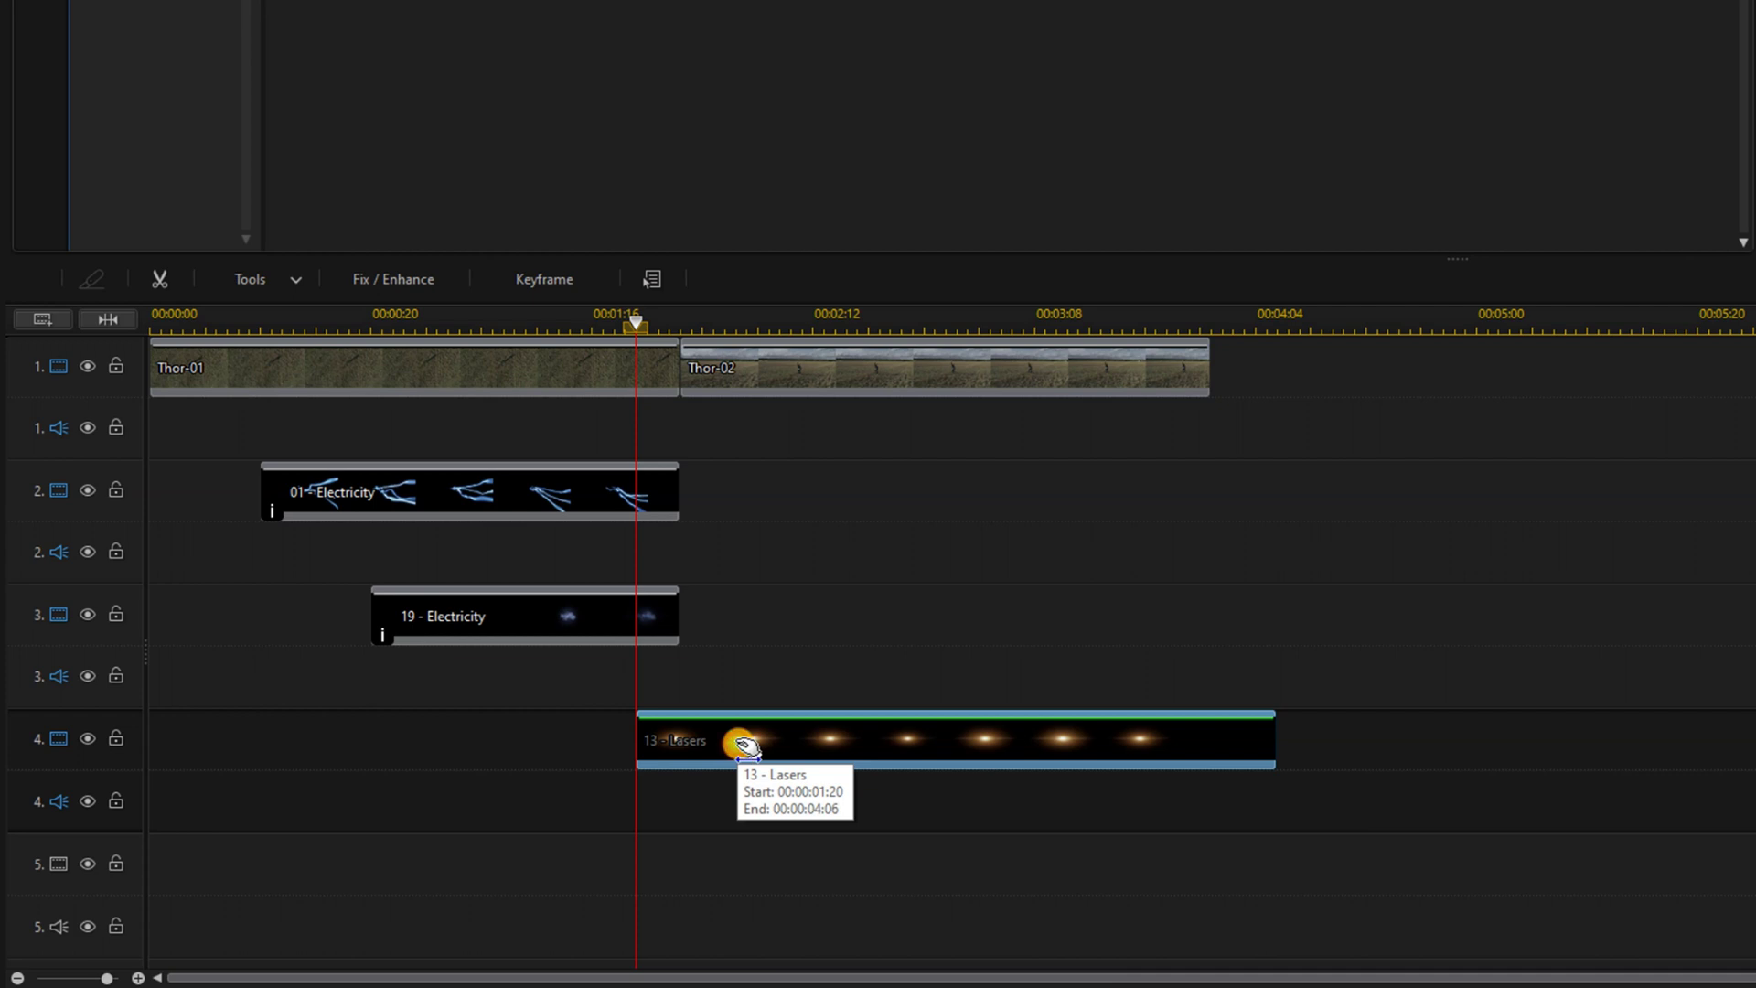
left_click_drag(747, 746, 480, 746)
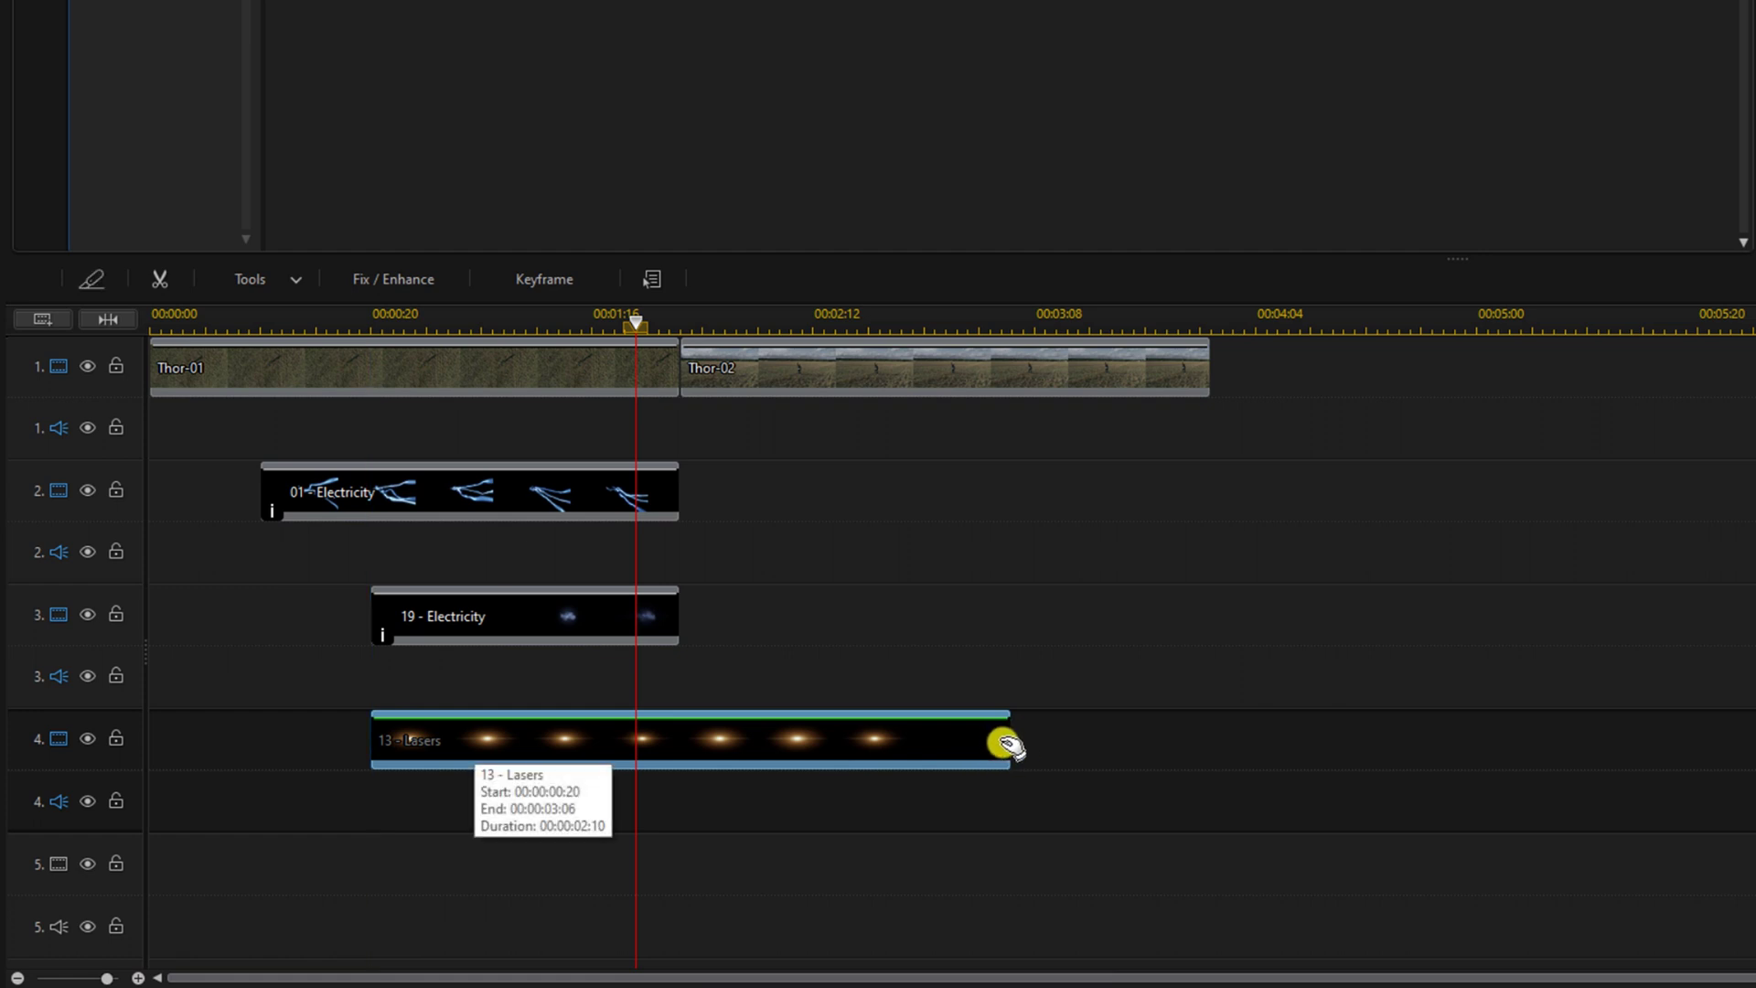
left_click_drag(1009, 746, 607, 746)
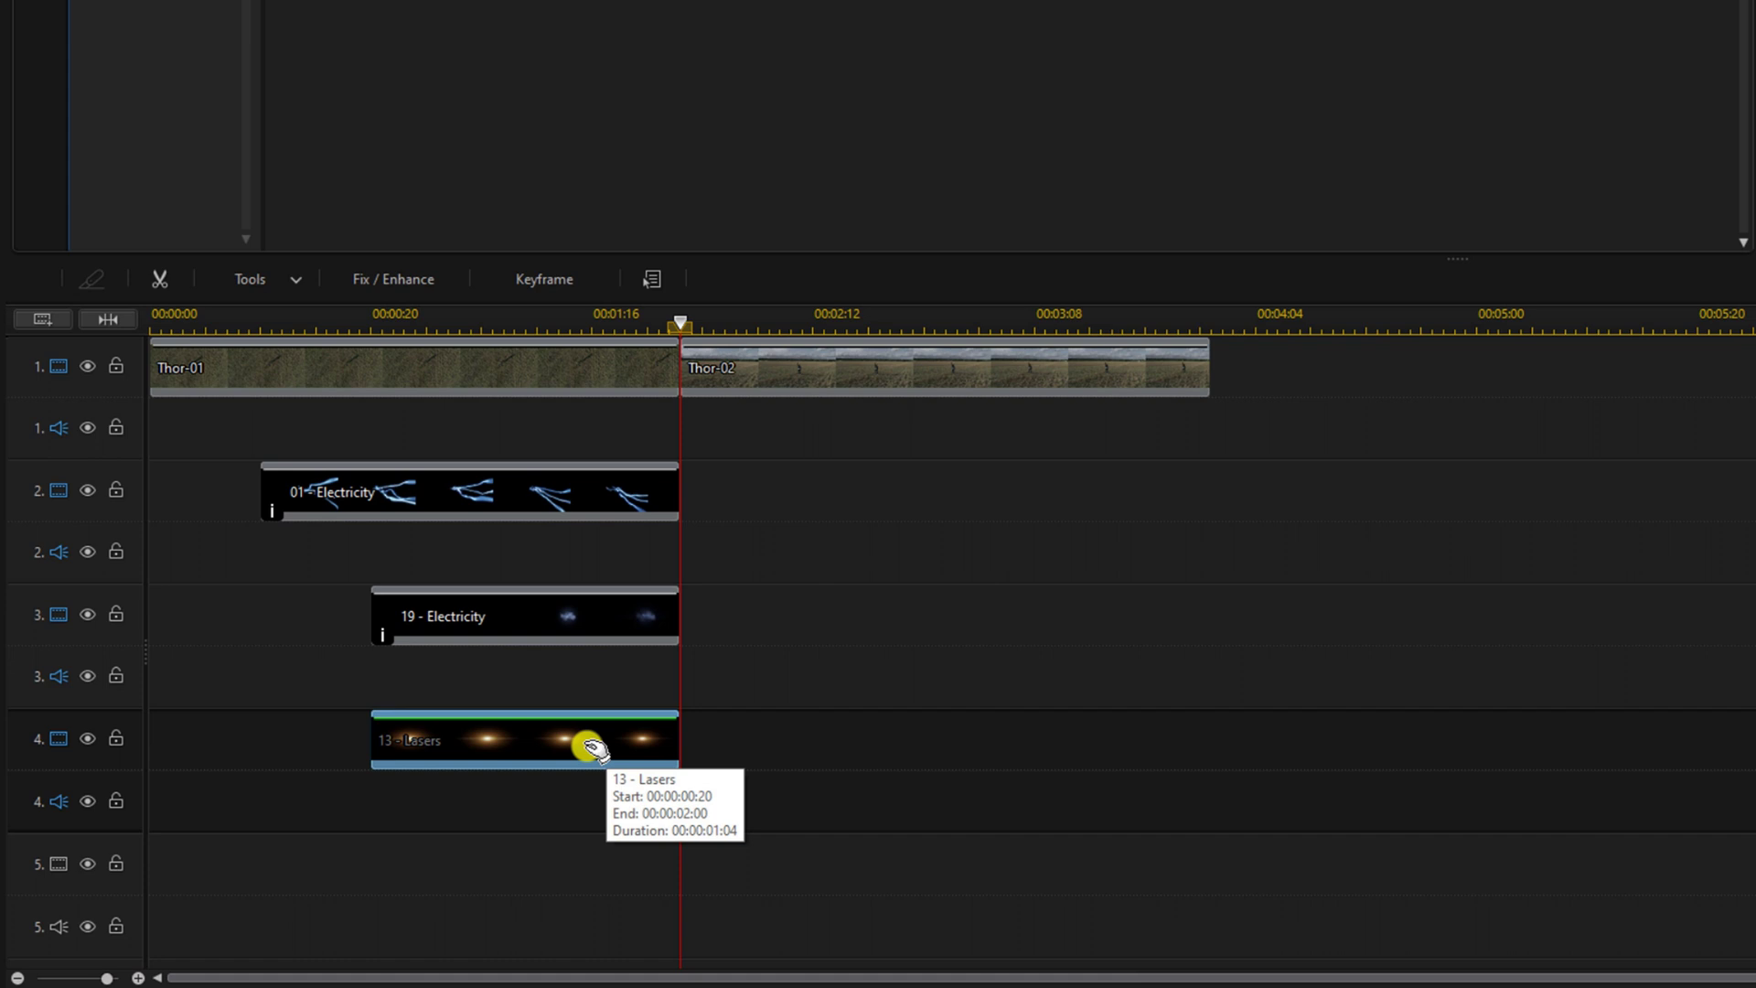
Open the 13 - Lasers clip in PiP Designer at 00:00:00:03 and position the flare over the man at X 0.525, Y 0.485
double_click(590, 748)
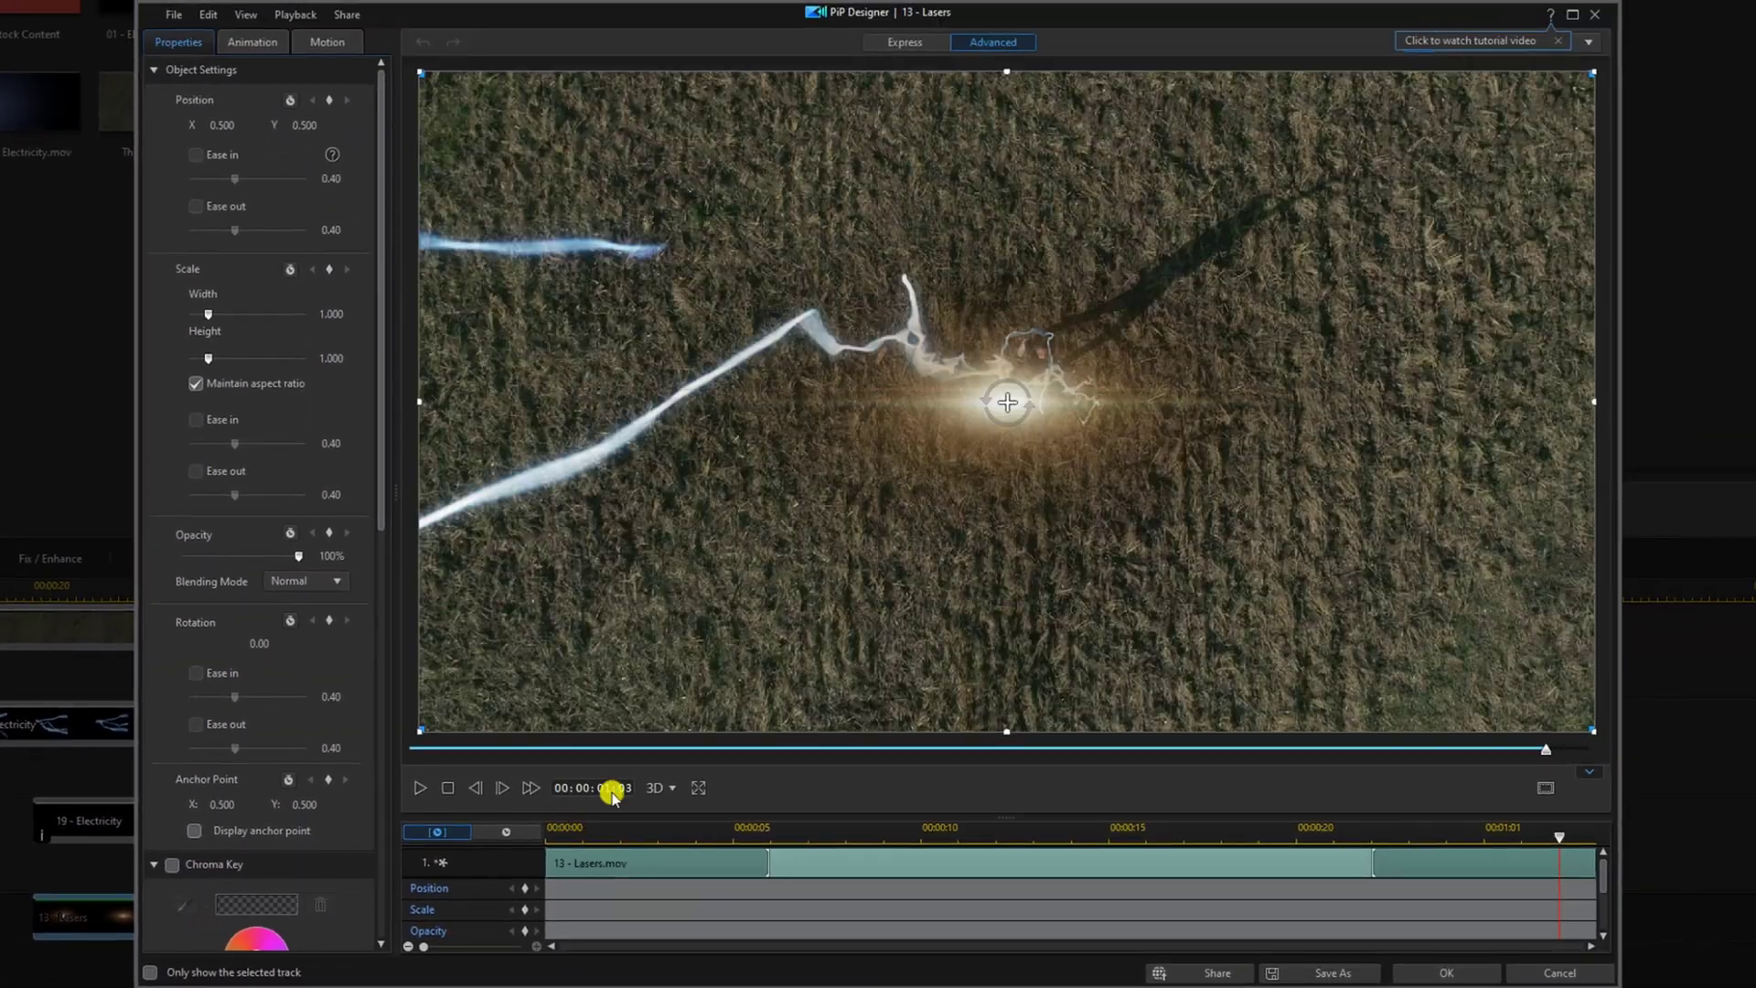
left_click(604, 790)
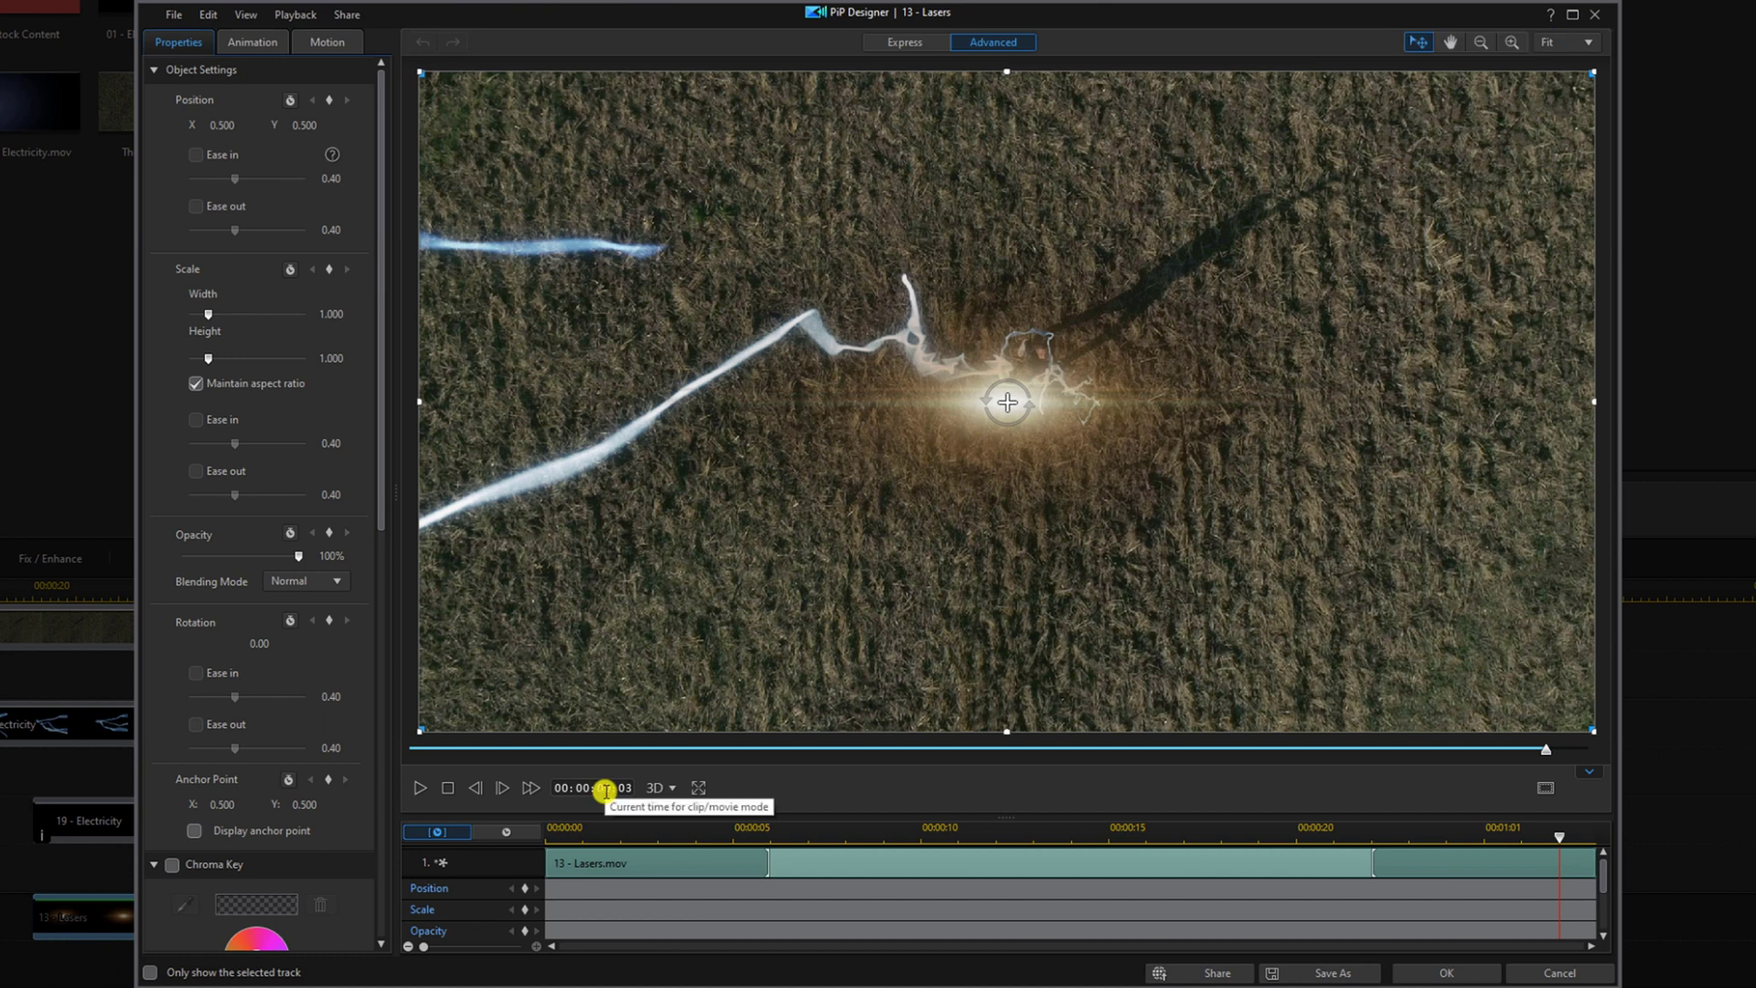
key("Return")
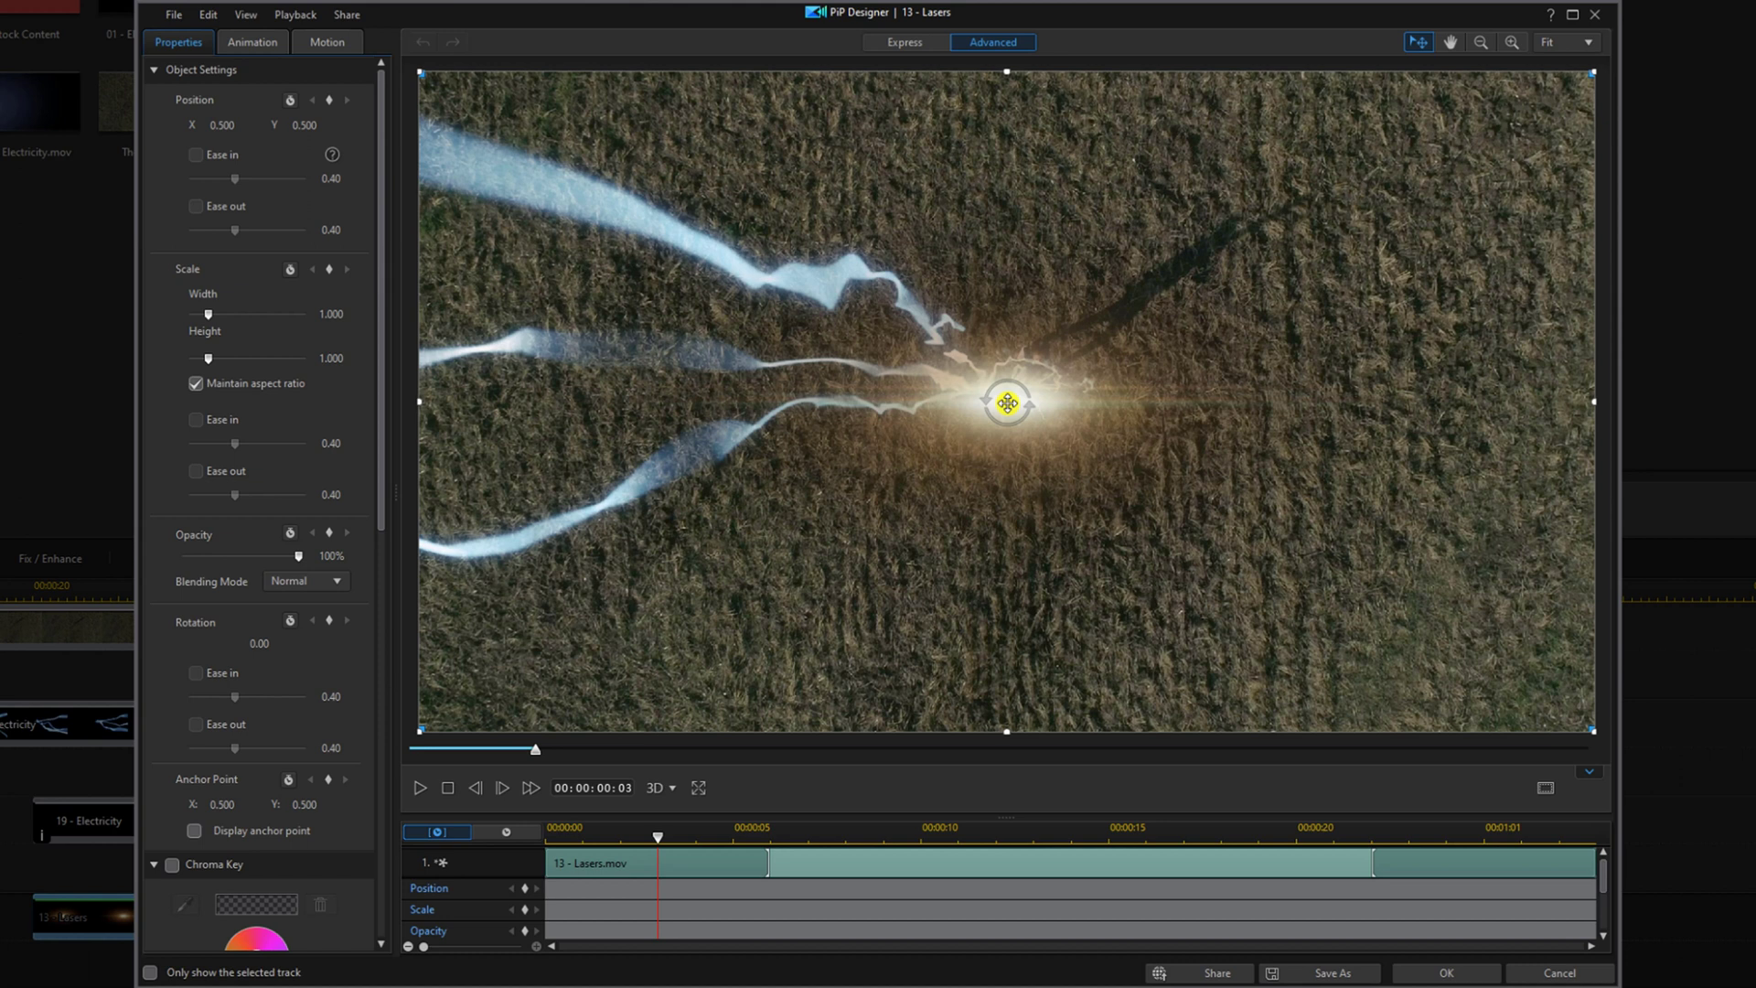
mouse_move(1007, 403)
left_mouse_down()
mouse_move(969, 376)
mouse_move(1021, 375)
left_mouse_up()
left_click(236, 125)
left_click_drag(237, 126, 131, 120)
type("0.525")
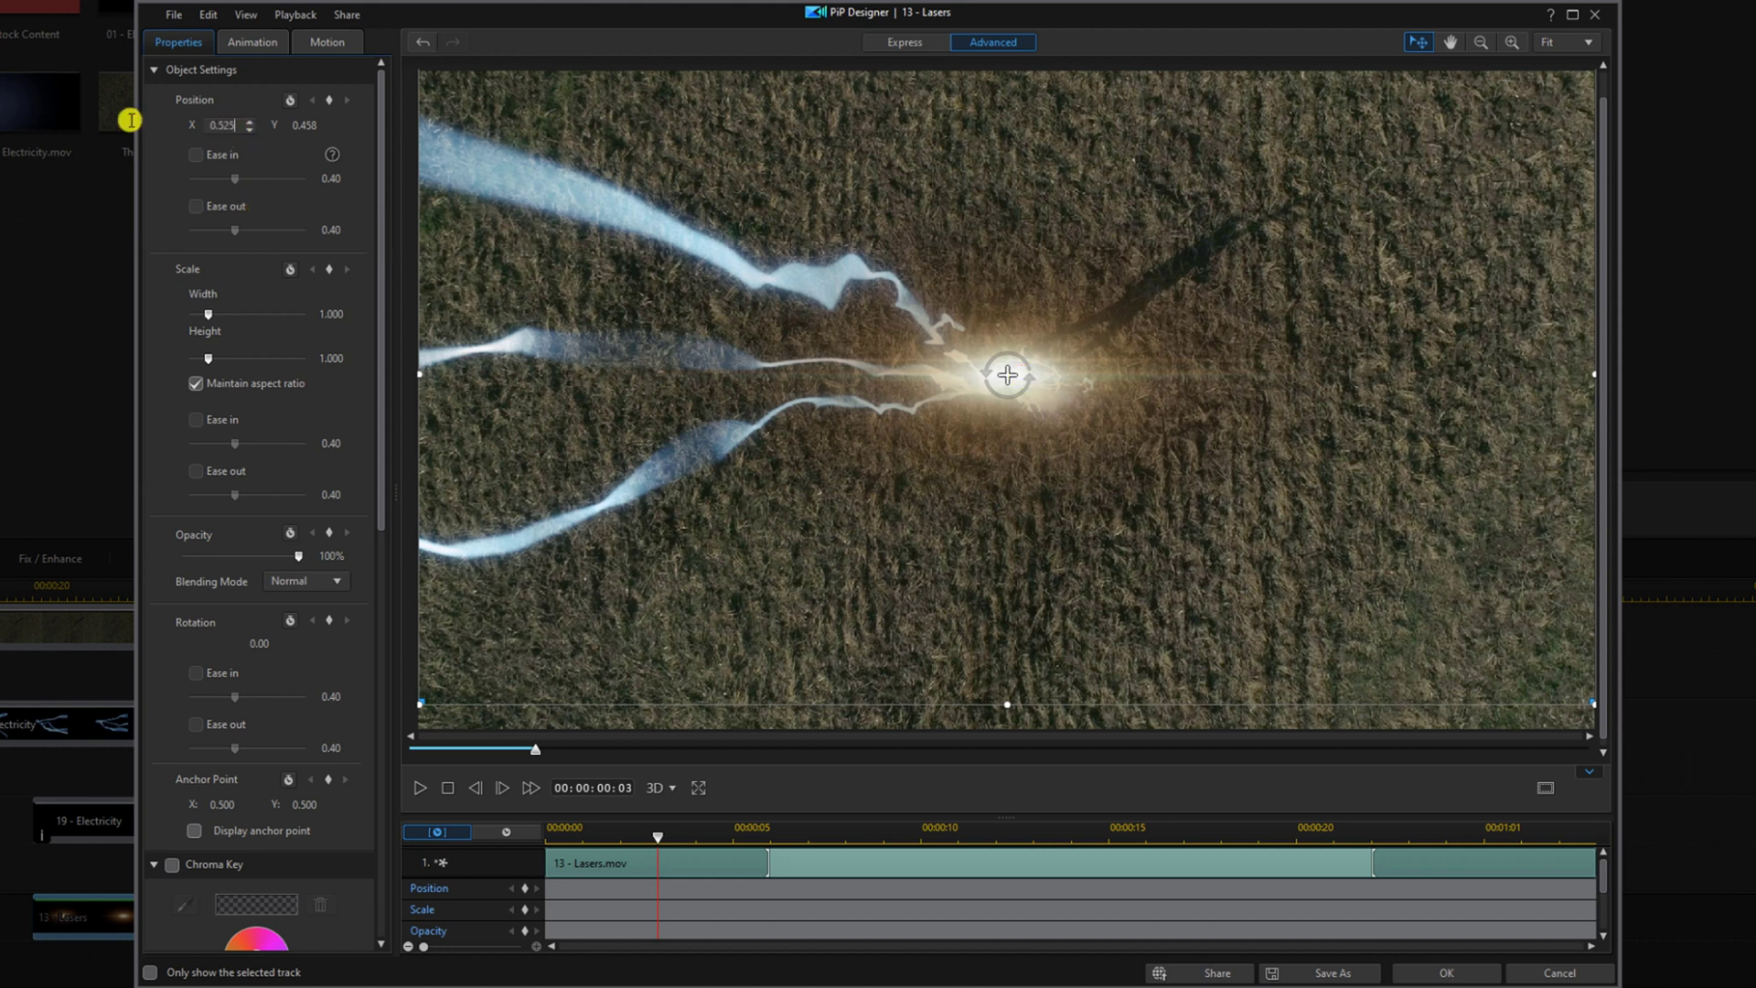
key("Return")
double_click(311, 125)
type("0")
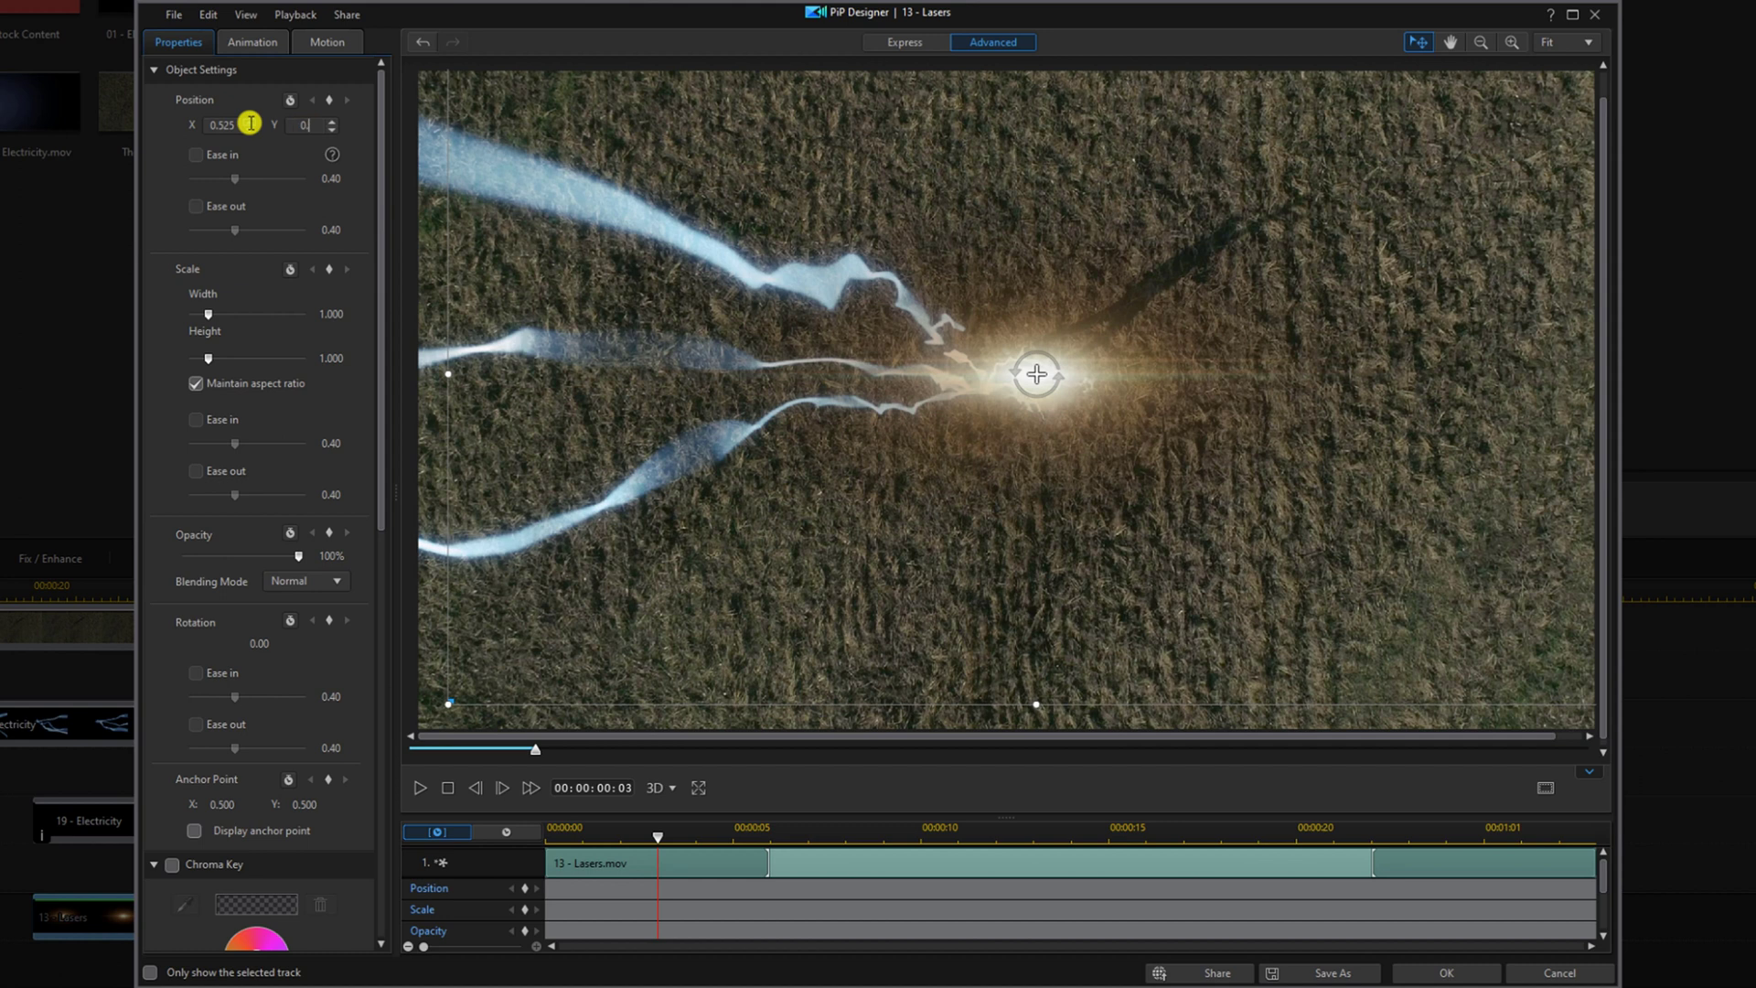
type(".485")
key("Return")
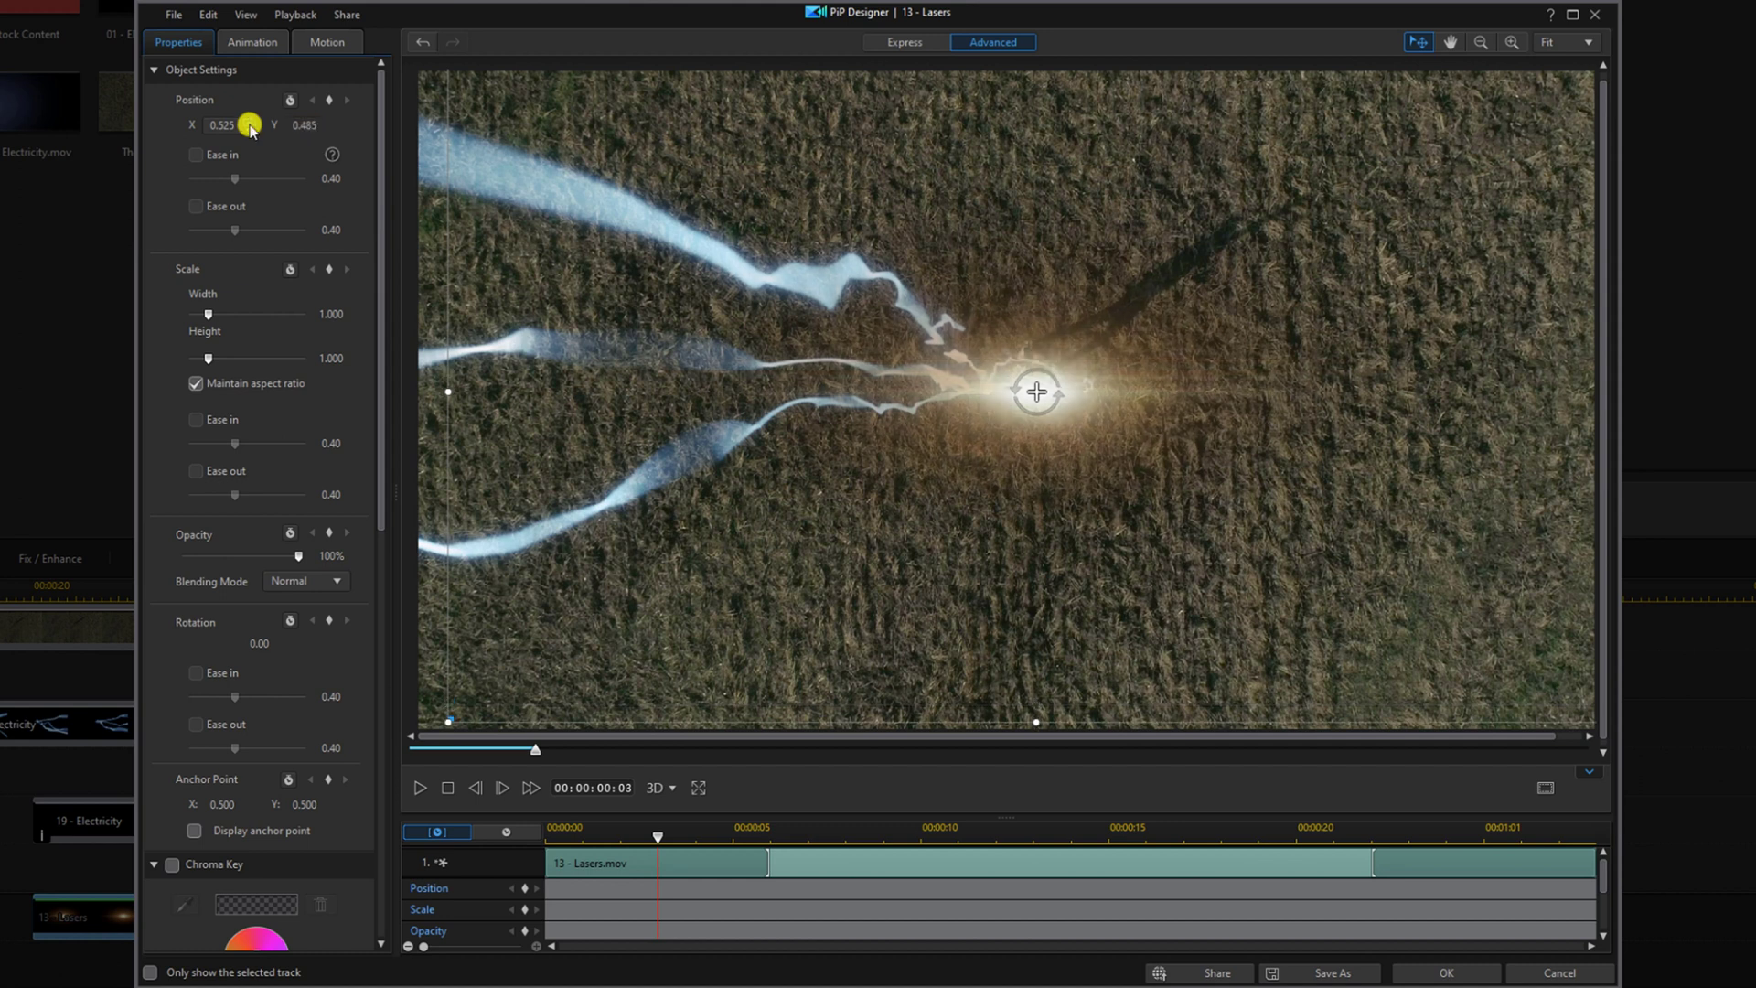
Switch the 13 - Lasers clip's blending mode to Screen and apply the PiP Designer changes
left_click(338, 582)
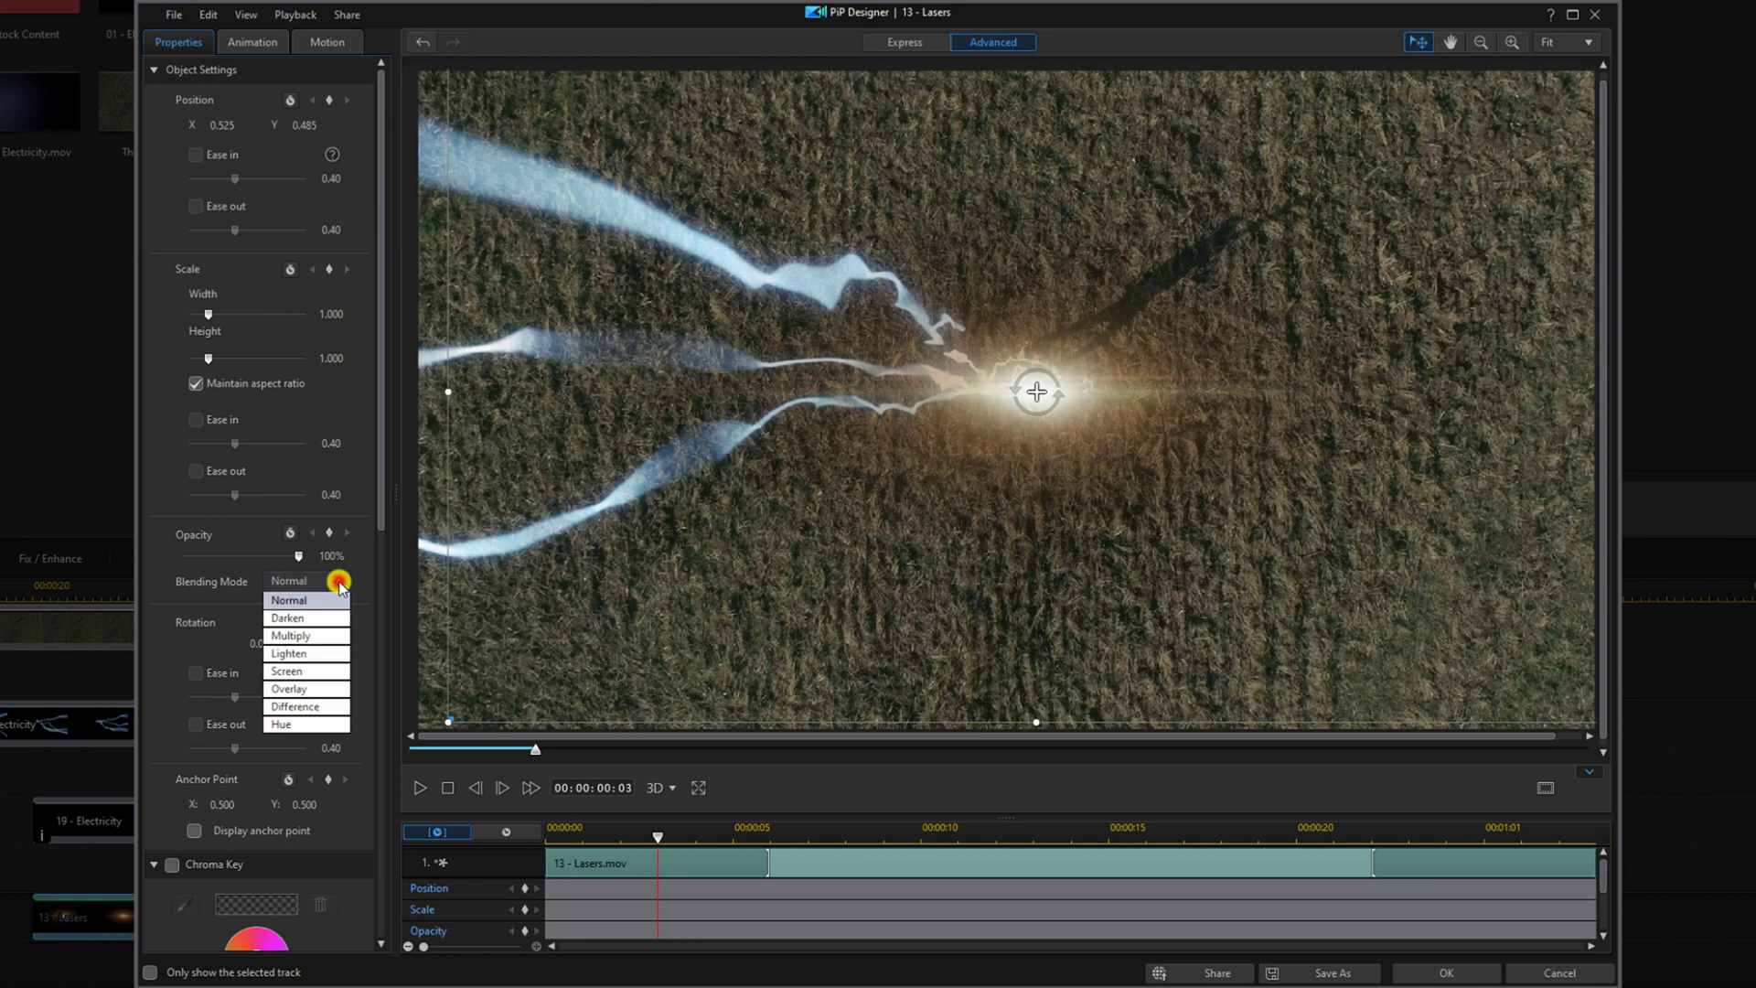
left_click(301, 675)
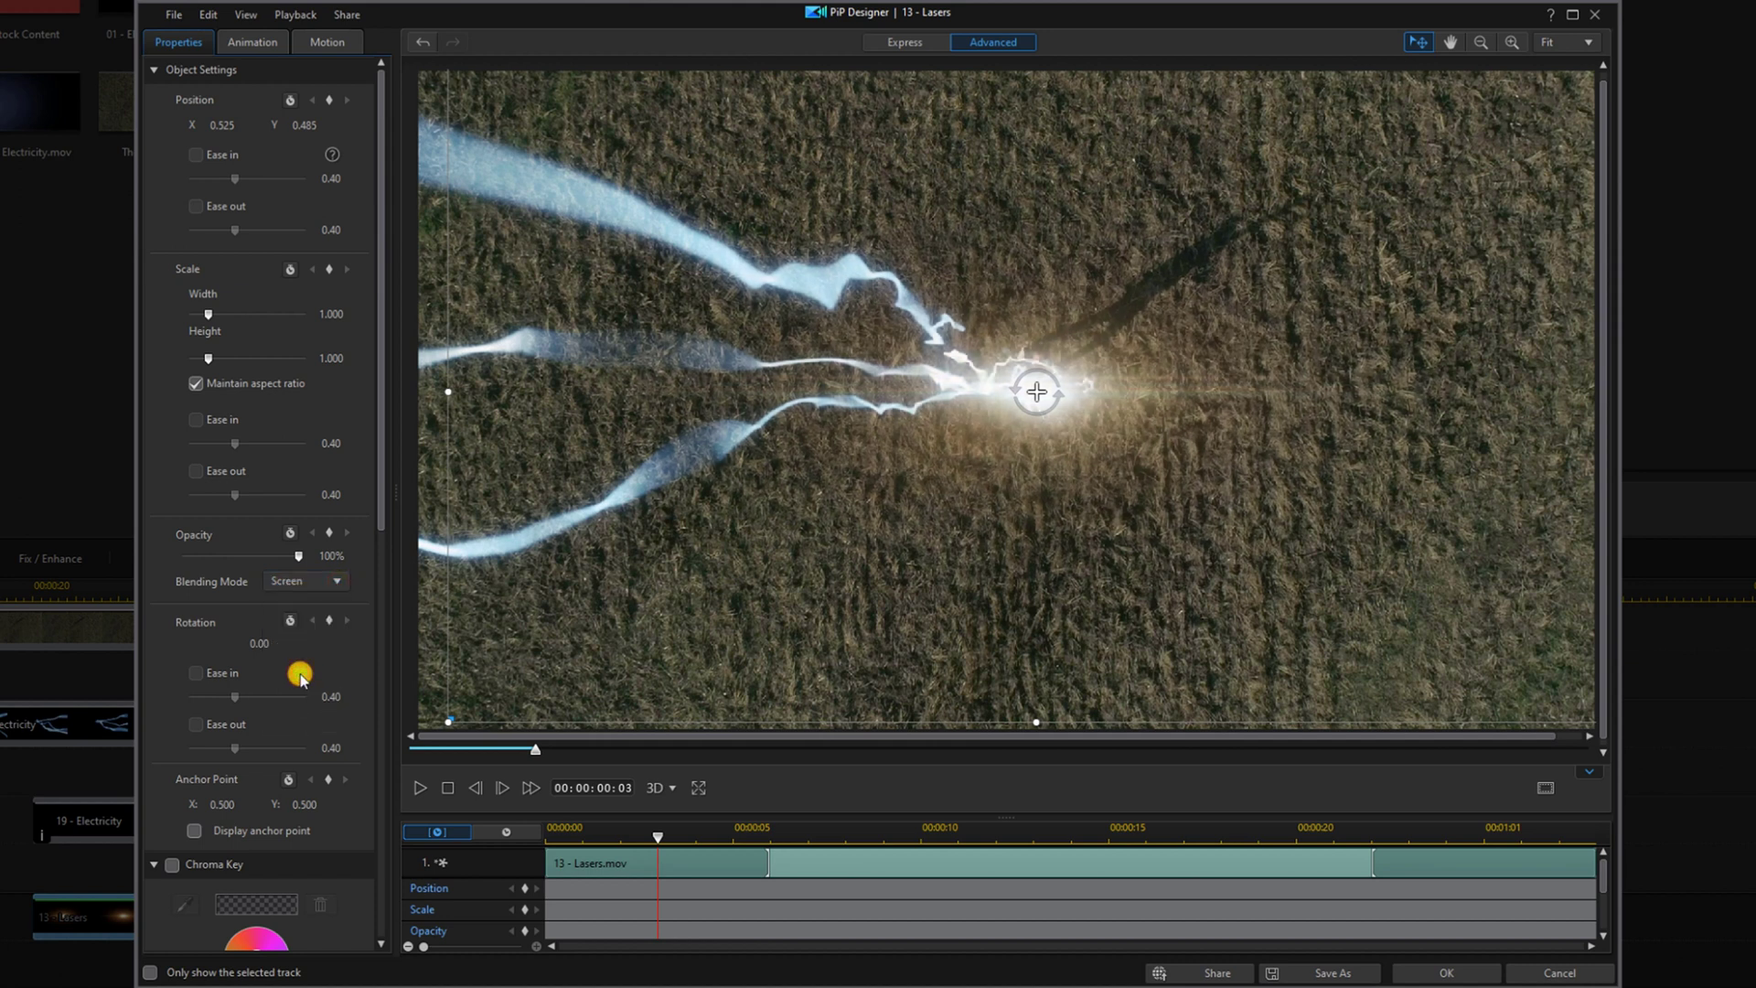
left_click(1422, 968)
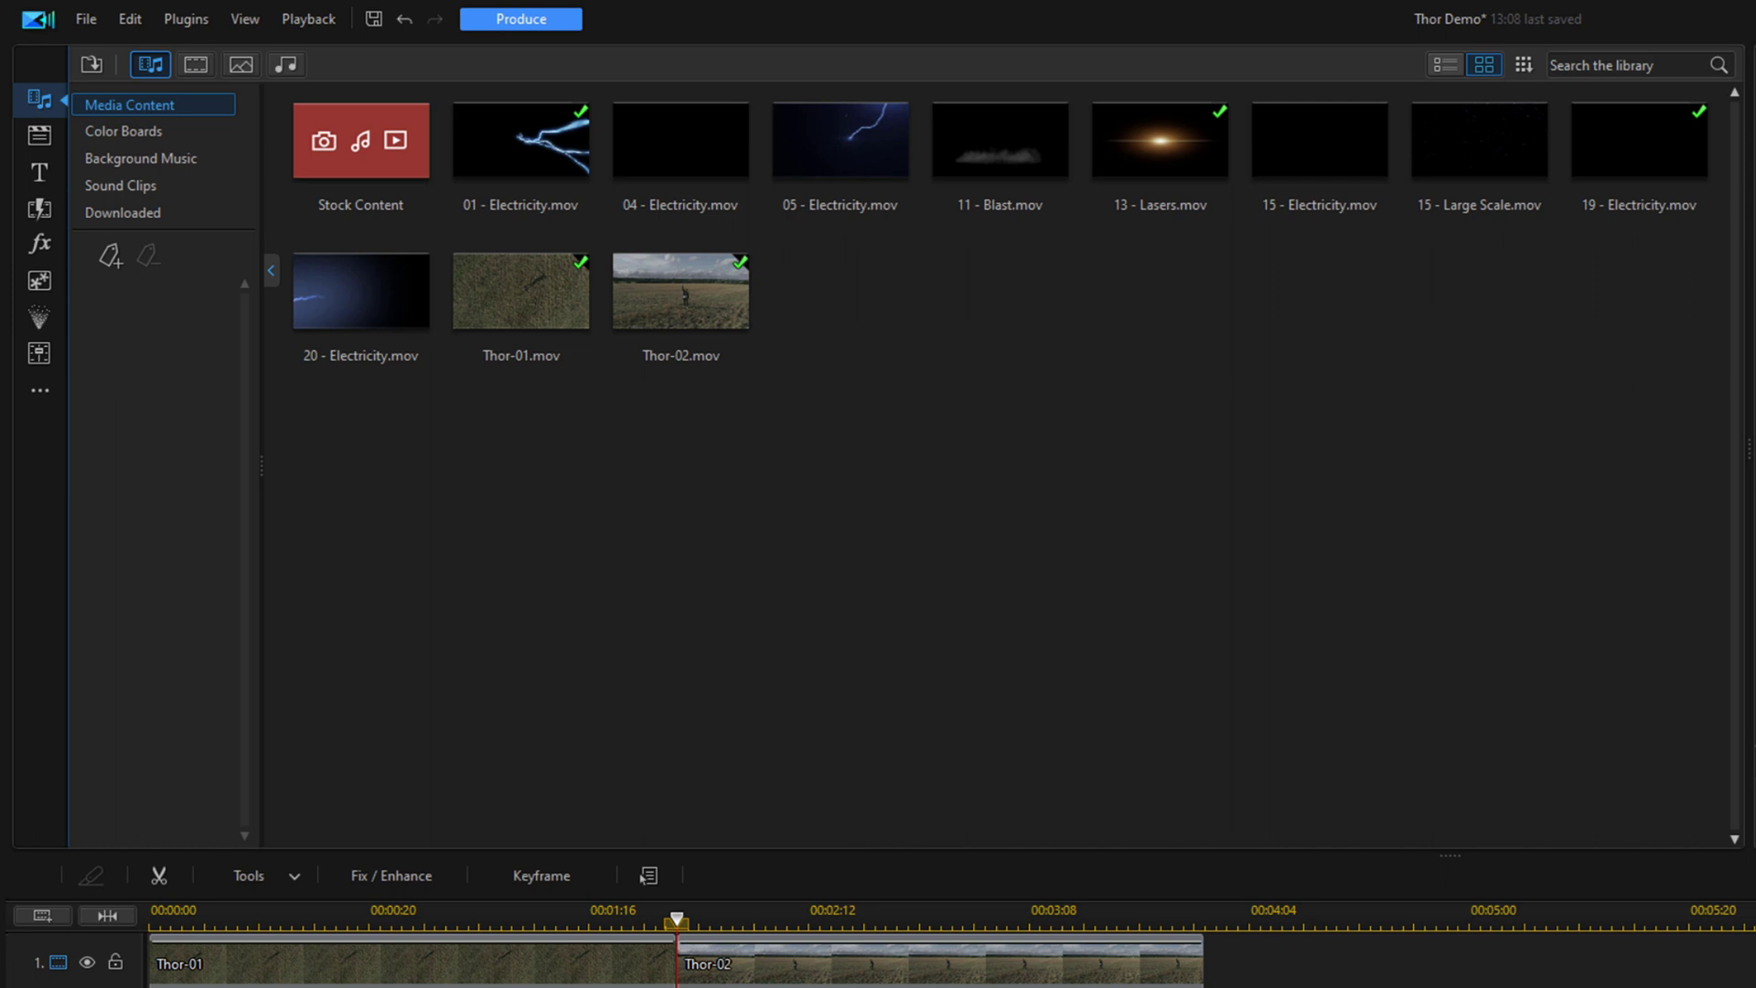
Place 15 - Electricity.mov on video track 2 over Thor-02, running from 00:00:02:00 to 00:00:04:00
left_click(1270, 119)
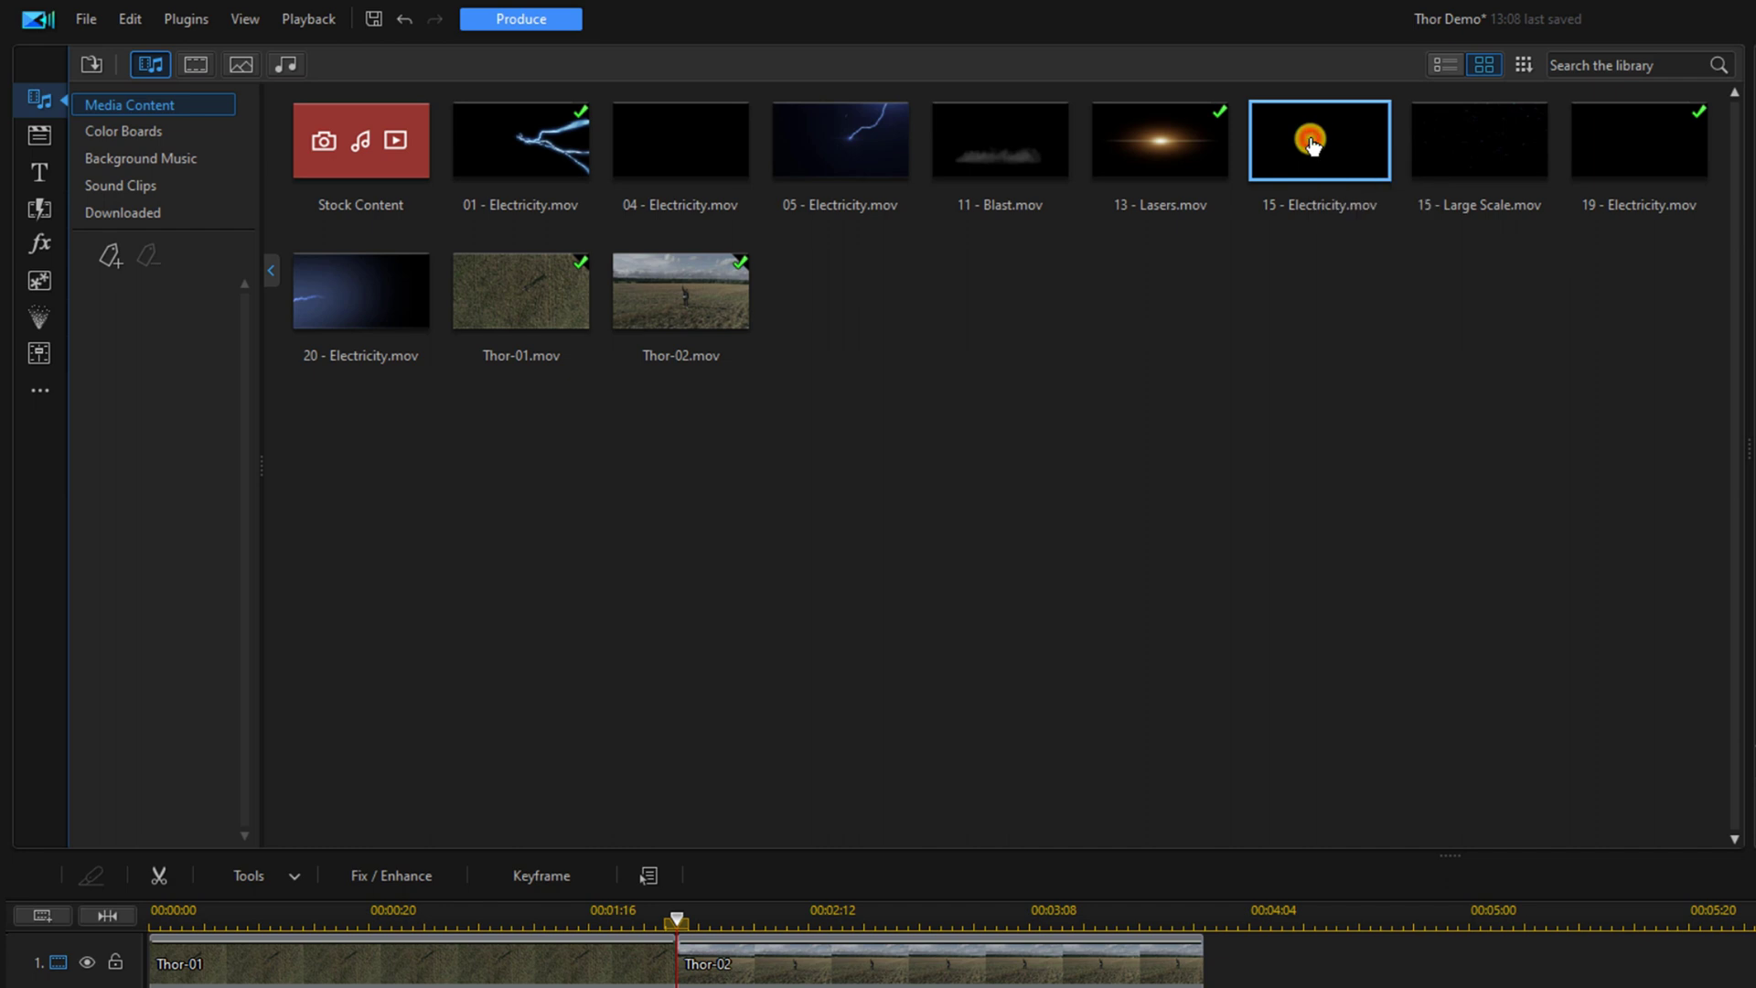
left_click_drag(1310, 142, 991, 987)
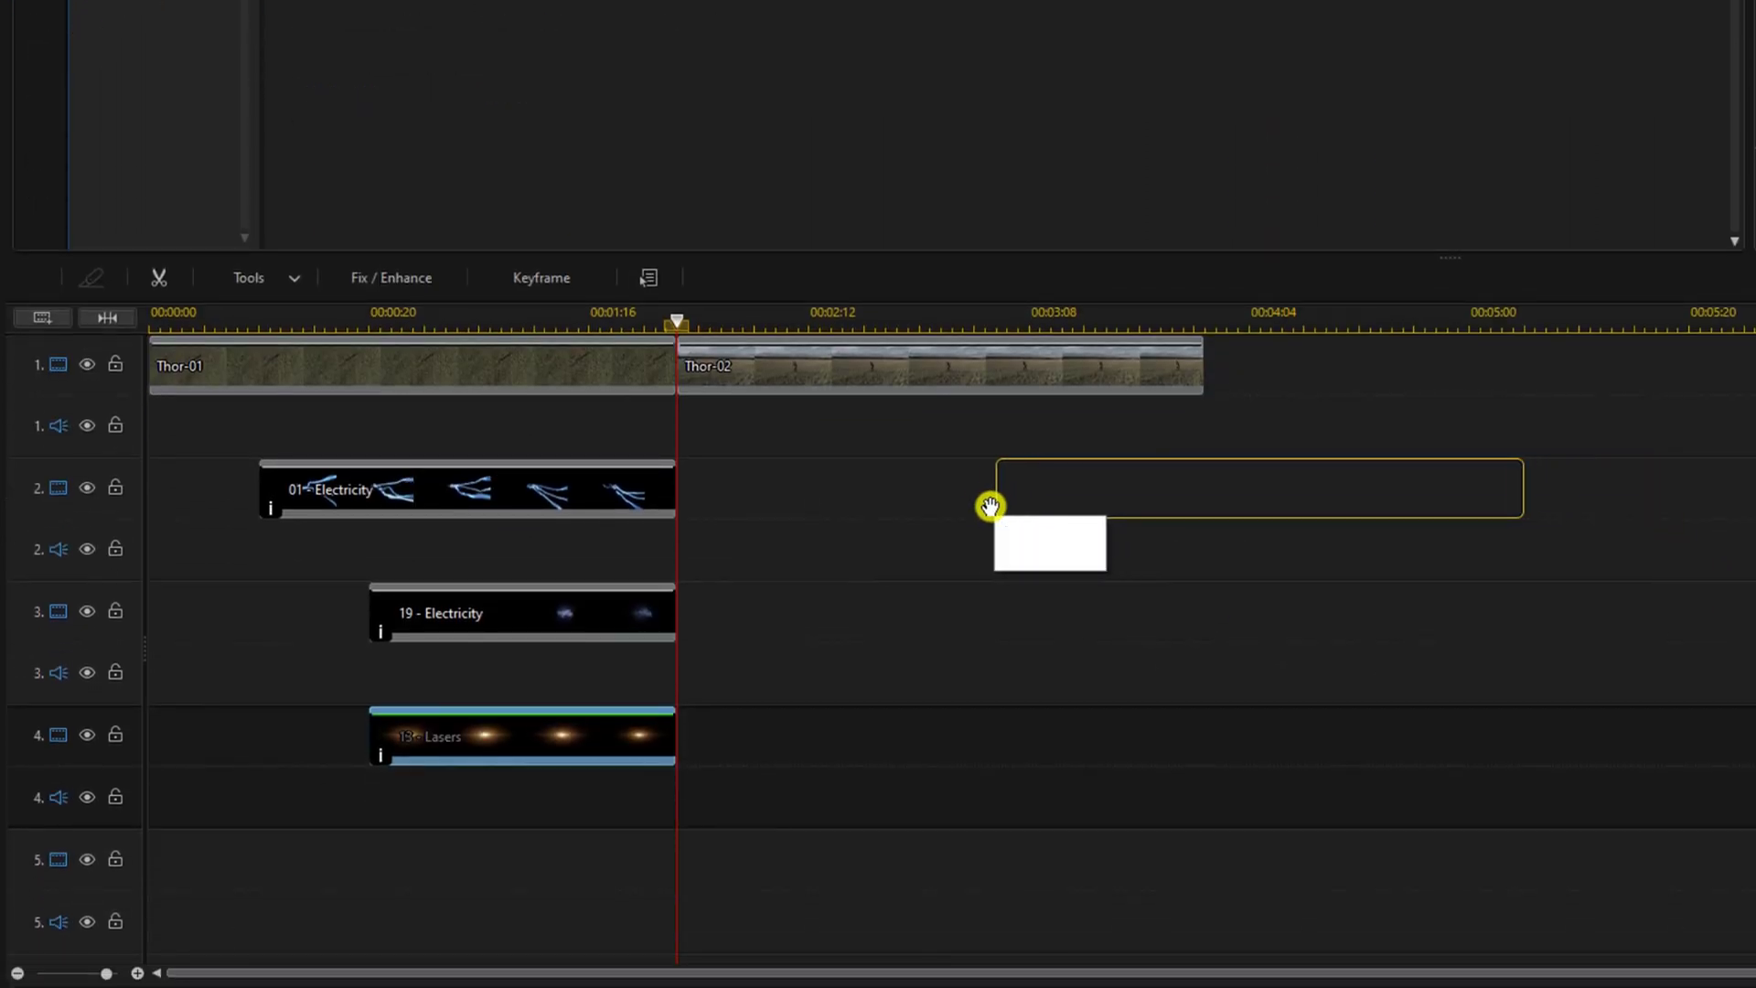
left_click_drag(990, 506, 679, 483)
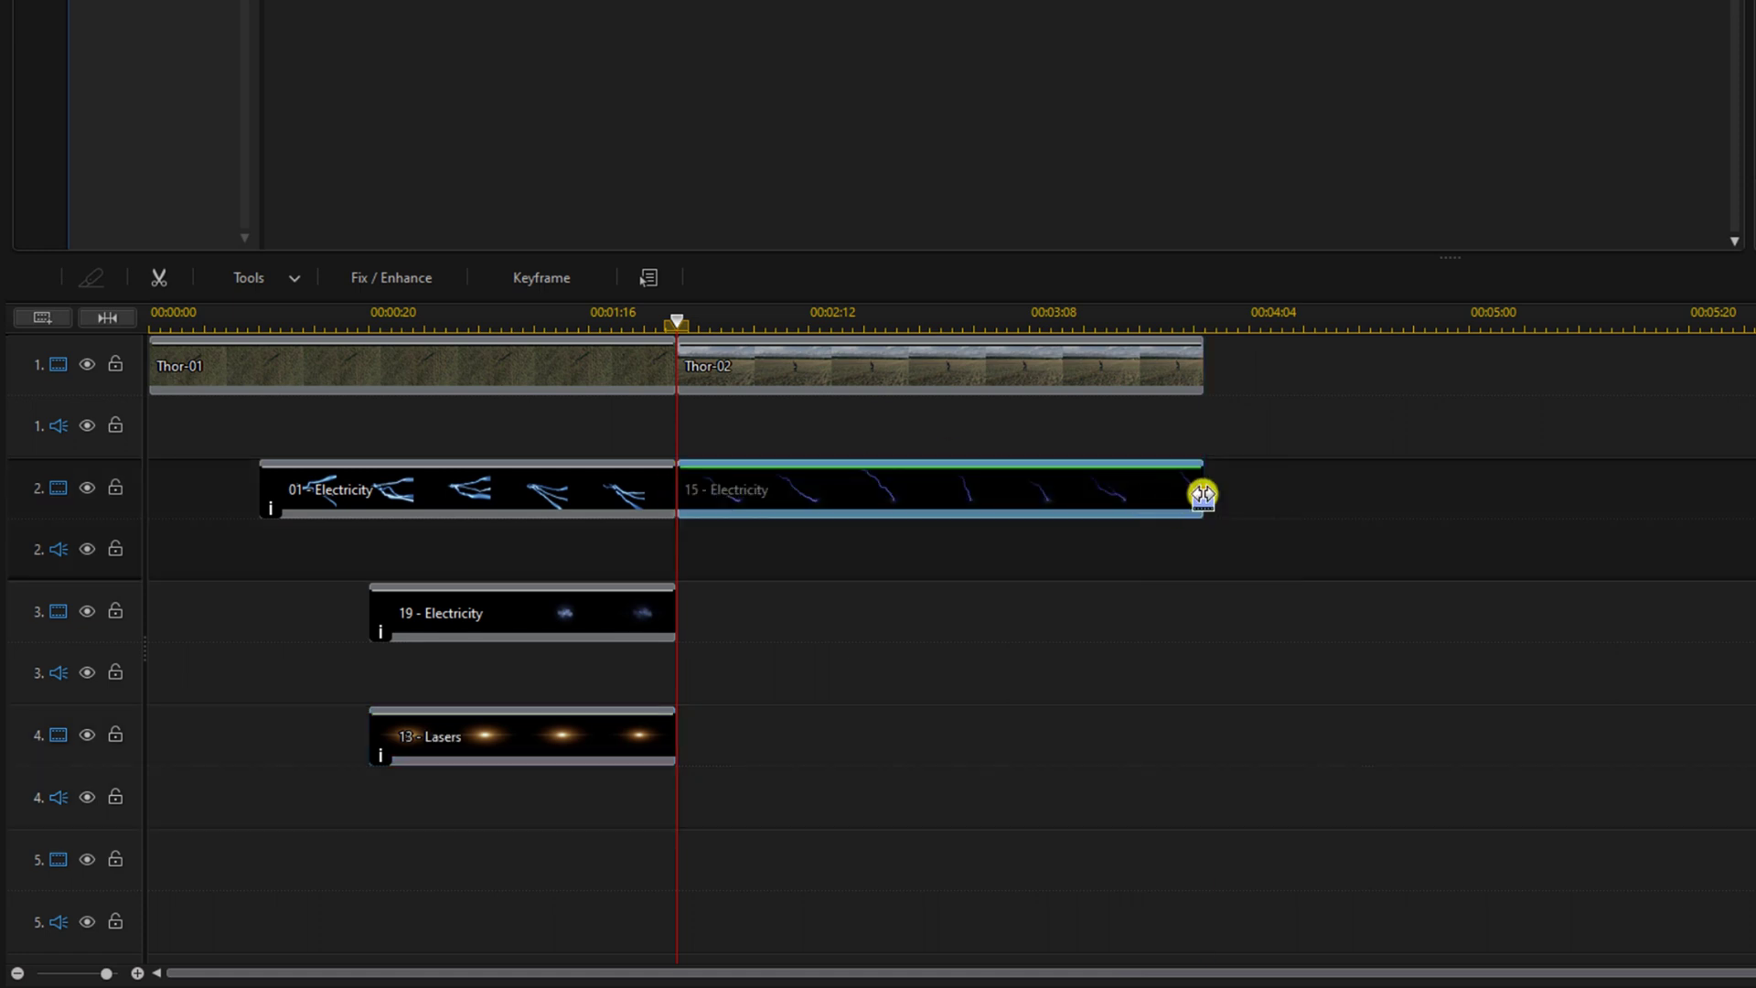
mouse_move(1203, 495)
left_mouse_down()
mouse_move(1247, 503)
mouse_move(1176, 497)
left_mouse_up()
left_click_drag(1204, 319, 679, 326)
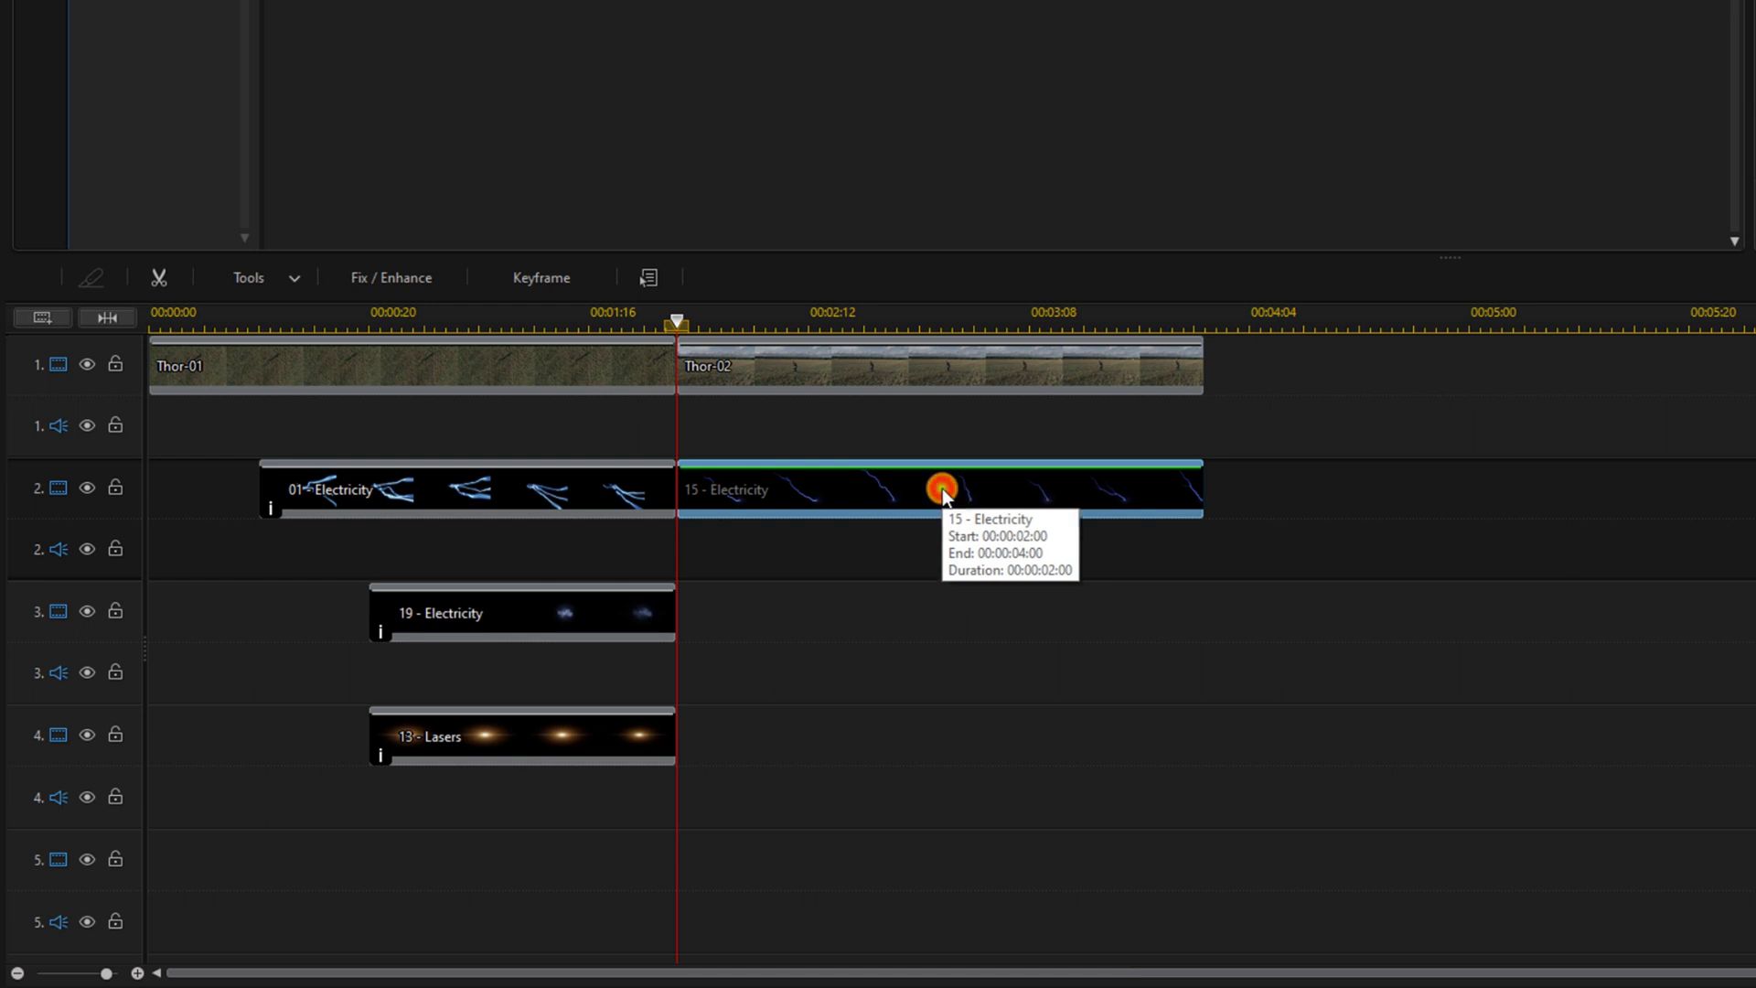
Open the 15 - Electricity clip in PiP Designer and rotate it to 45 degrees
double_click(942, 489)
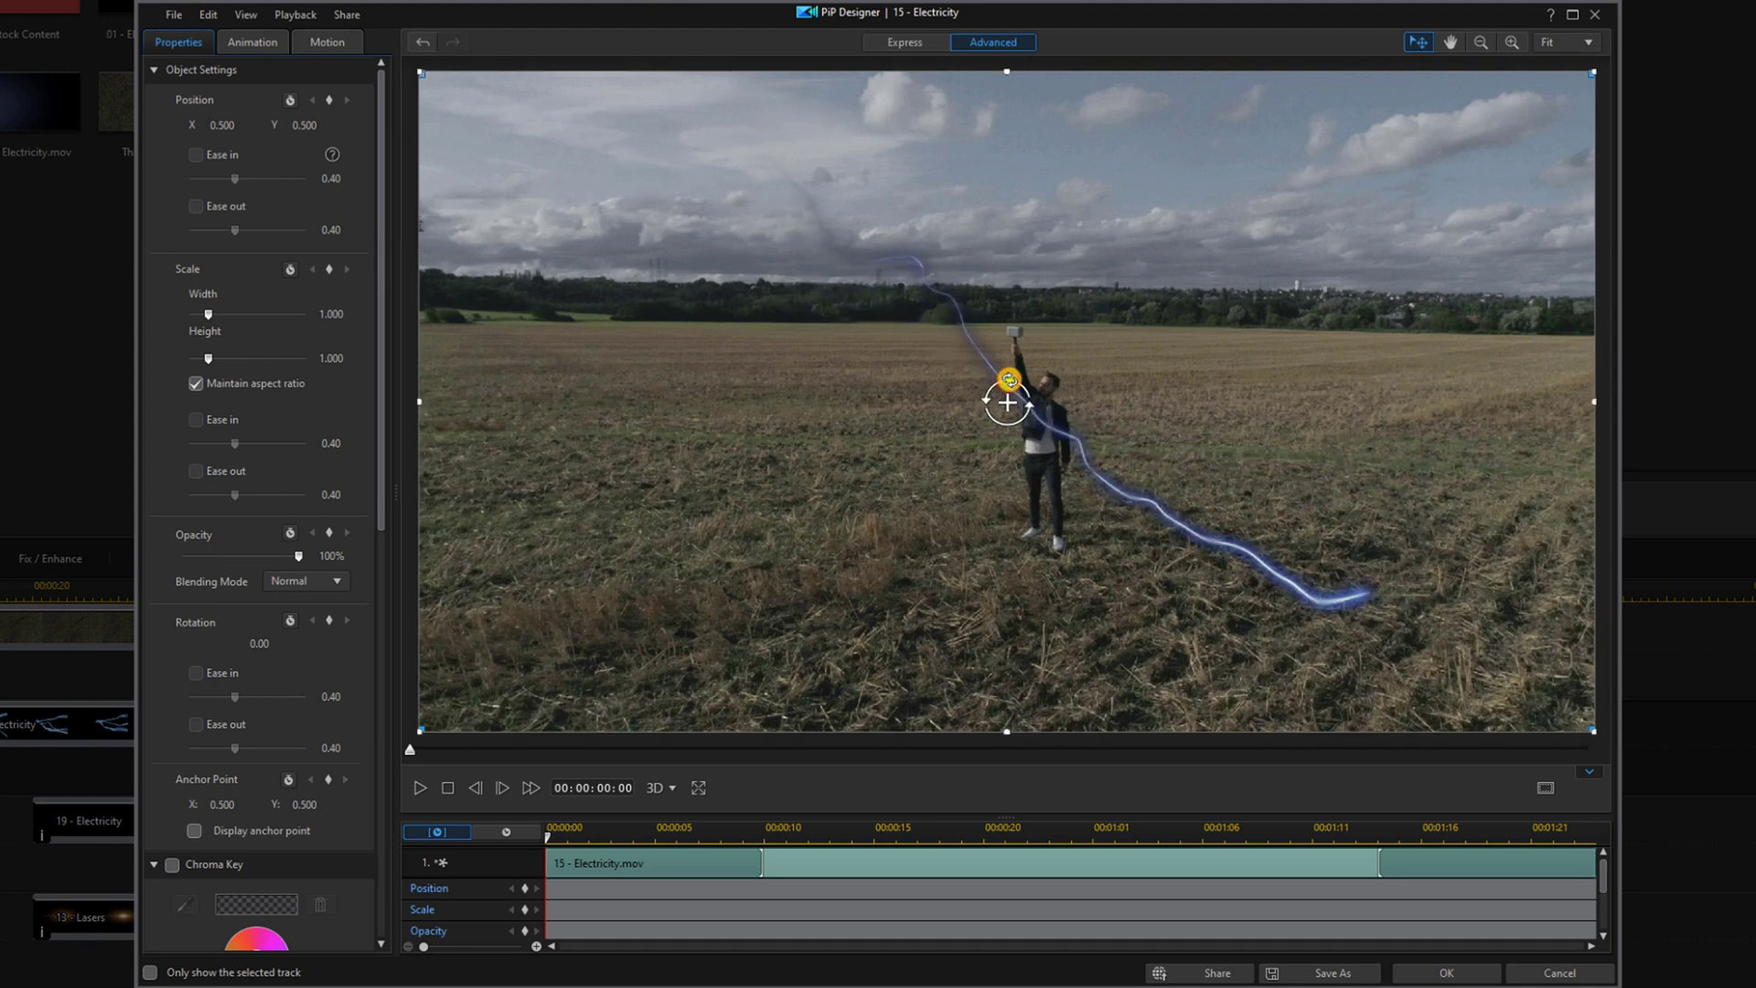
double_click(271, 642)
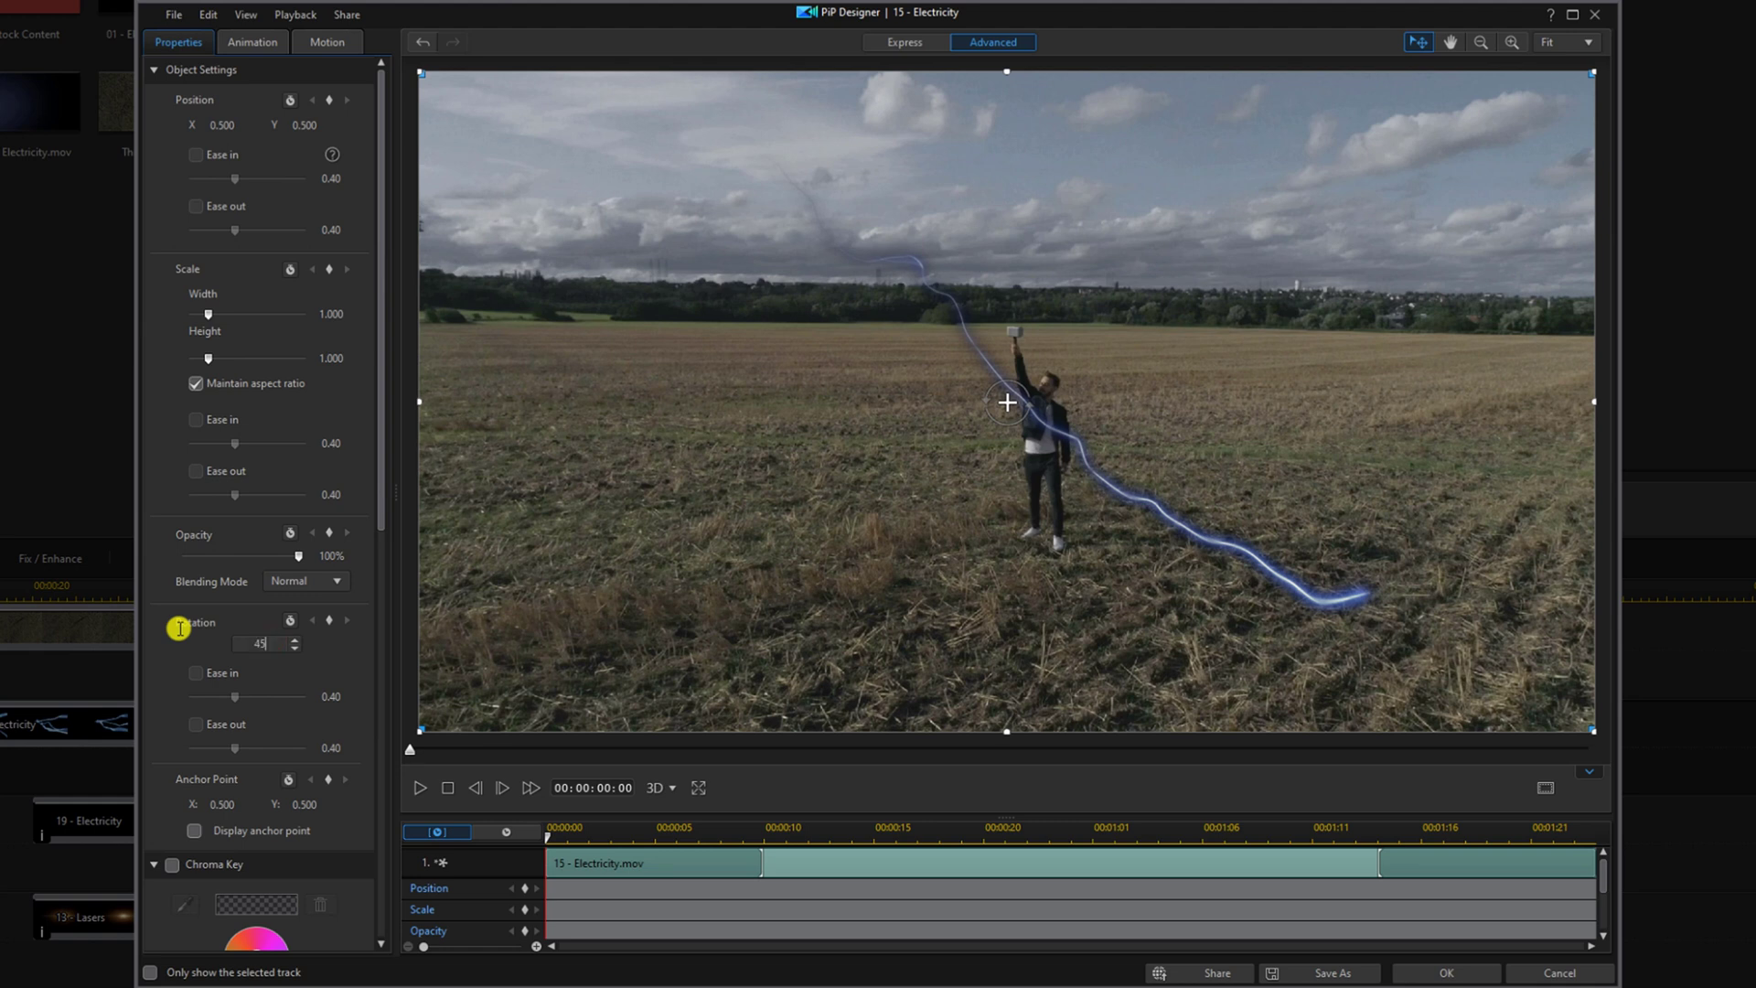
key("Return")
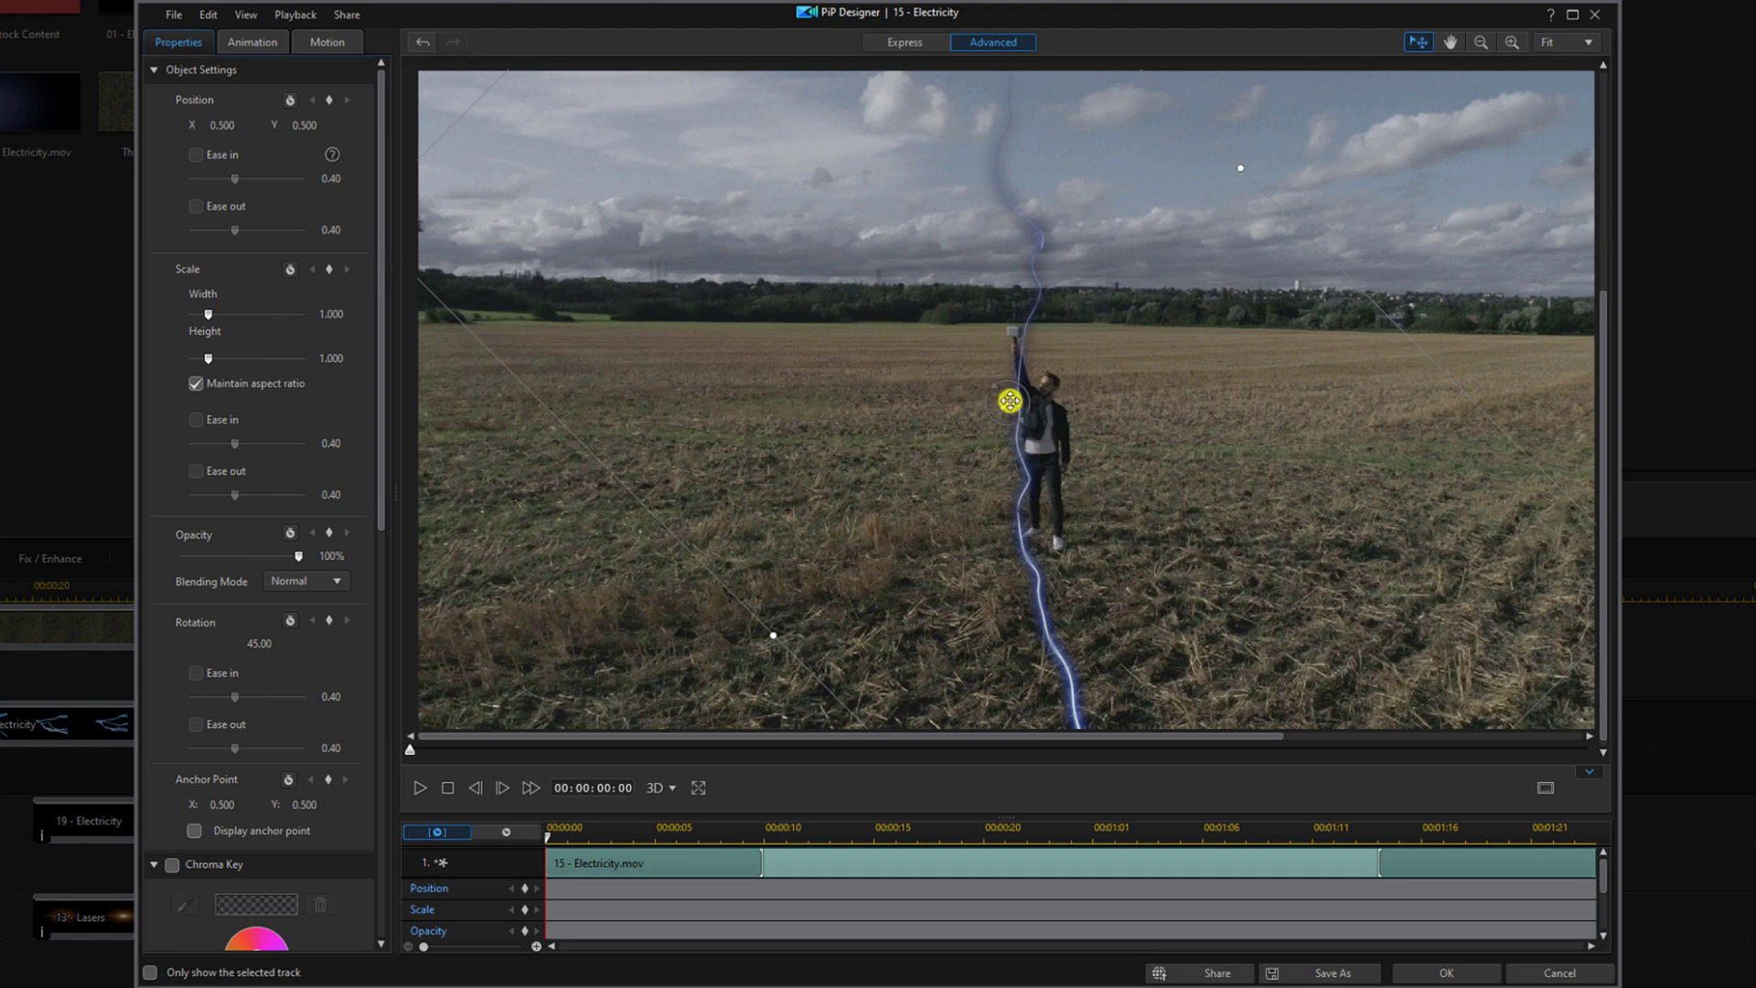
Position the bolt's tip on the raised hammer at X 0.402, Y -0.206 and switch its blending mode to Screen
left_click_drag(1009, 402, 944, 231)
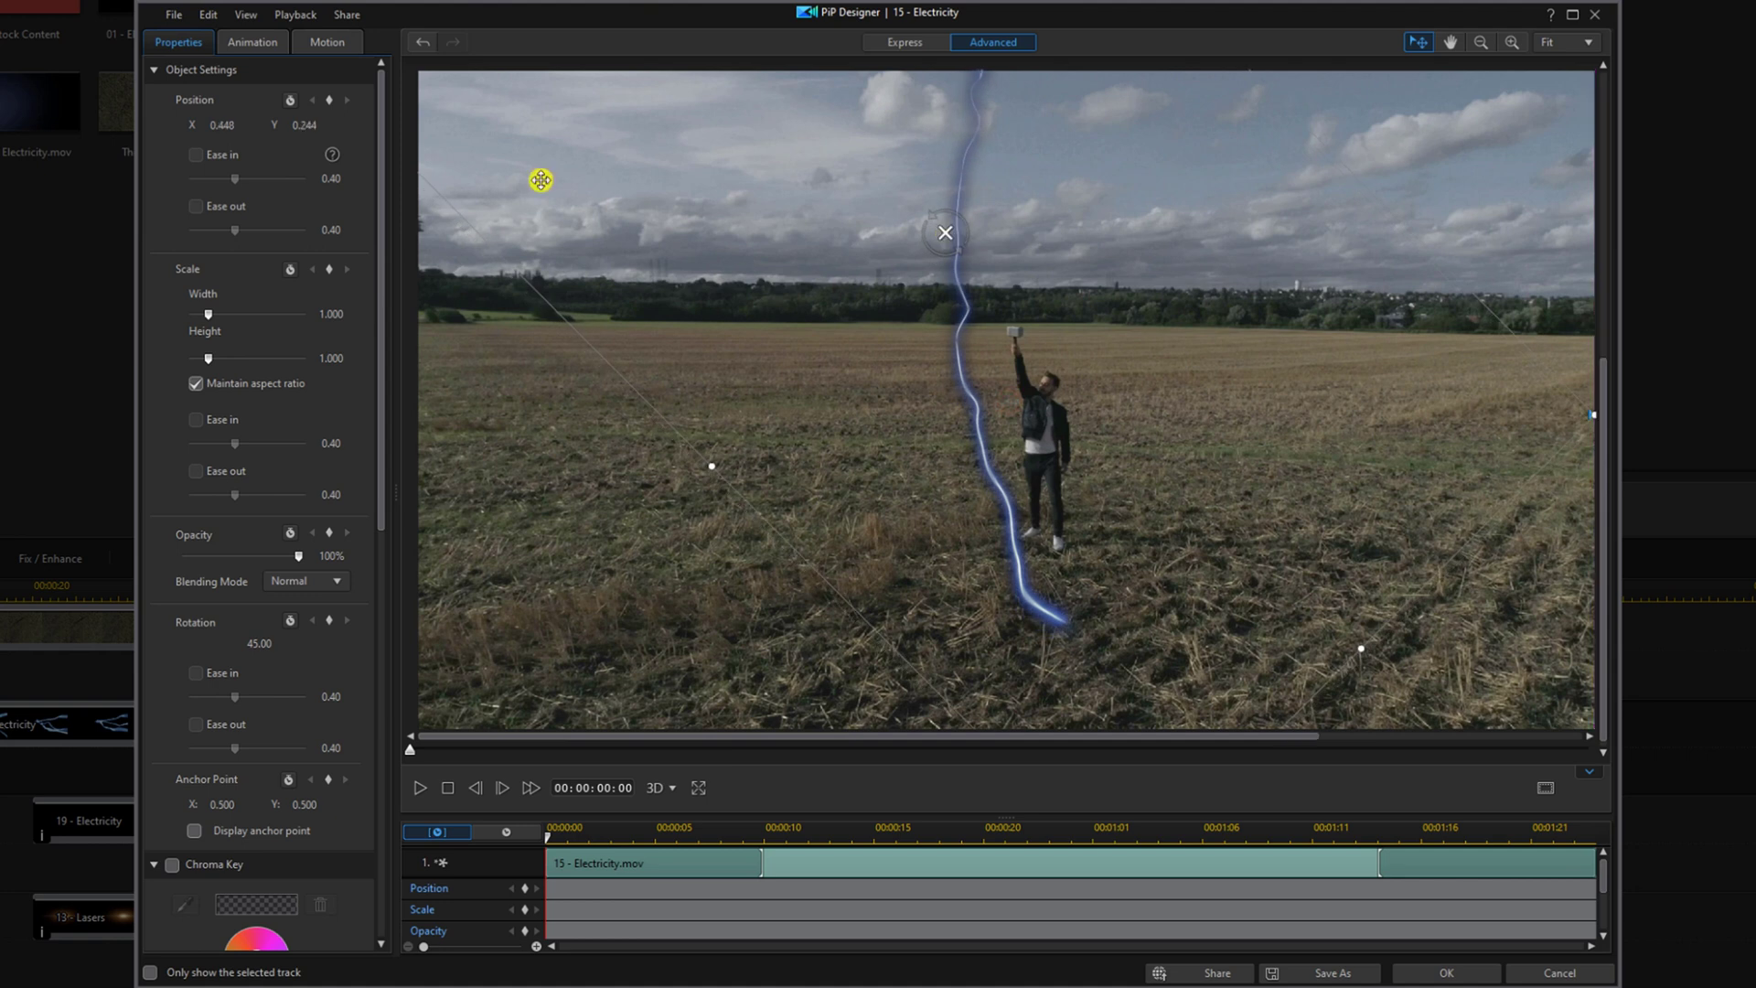
double_click(235, 125)
type("0.402")
double_click(314, 125)
key("BackSpace")
type("-0.206")
key("Return")
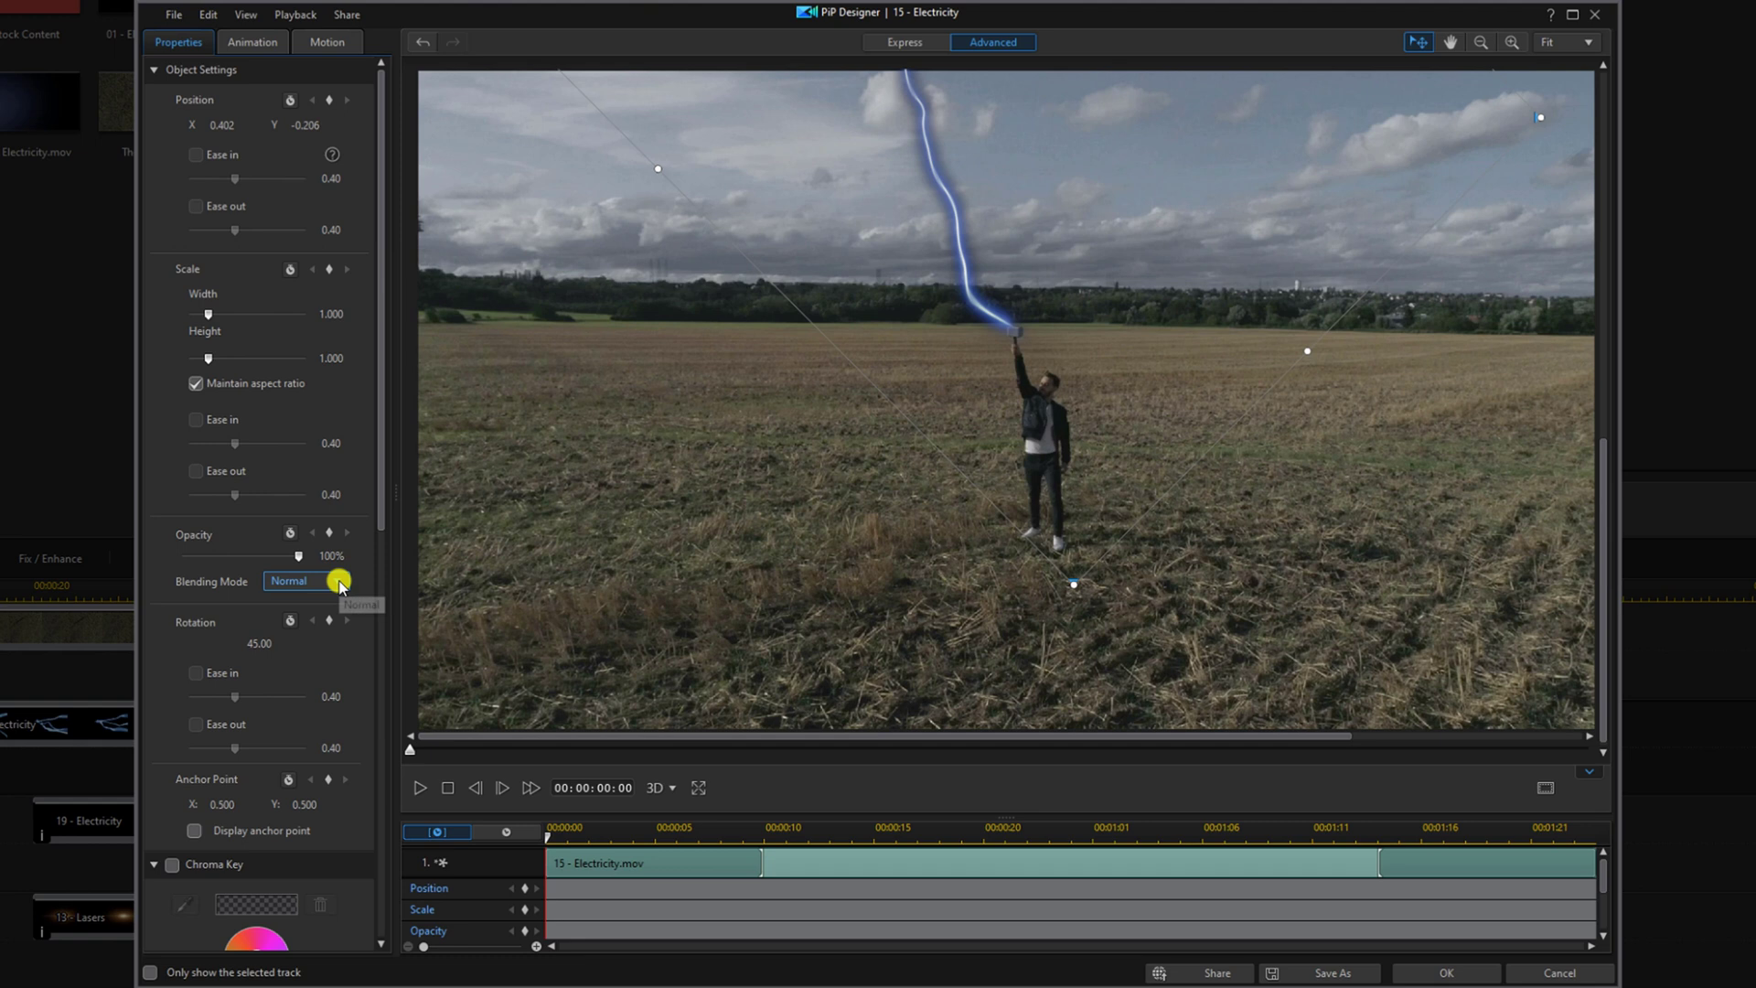
left_click(337, 582)
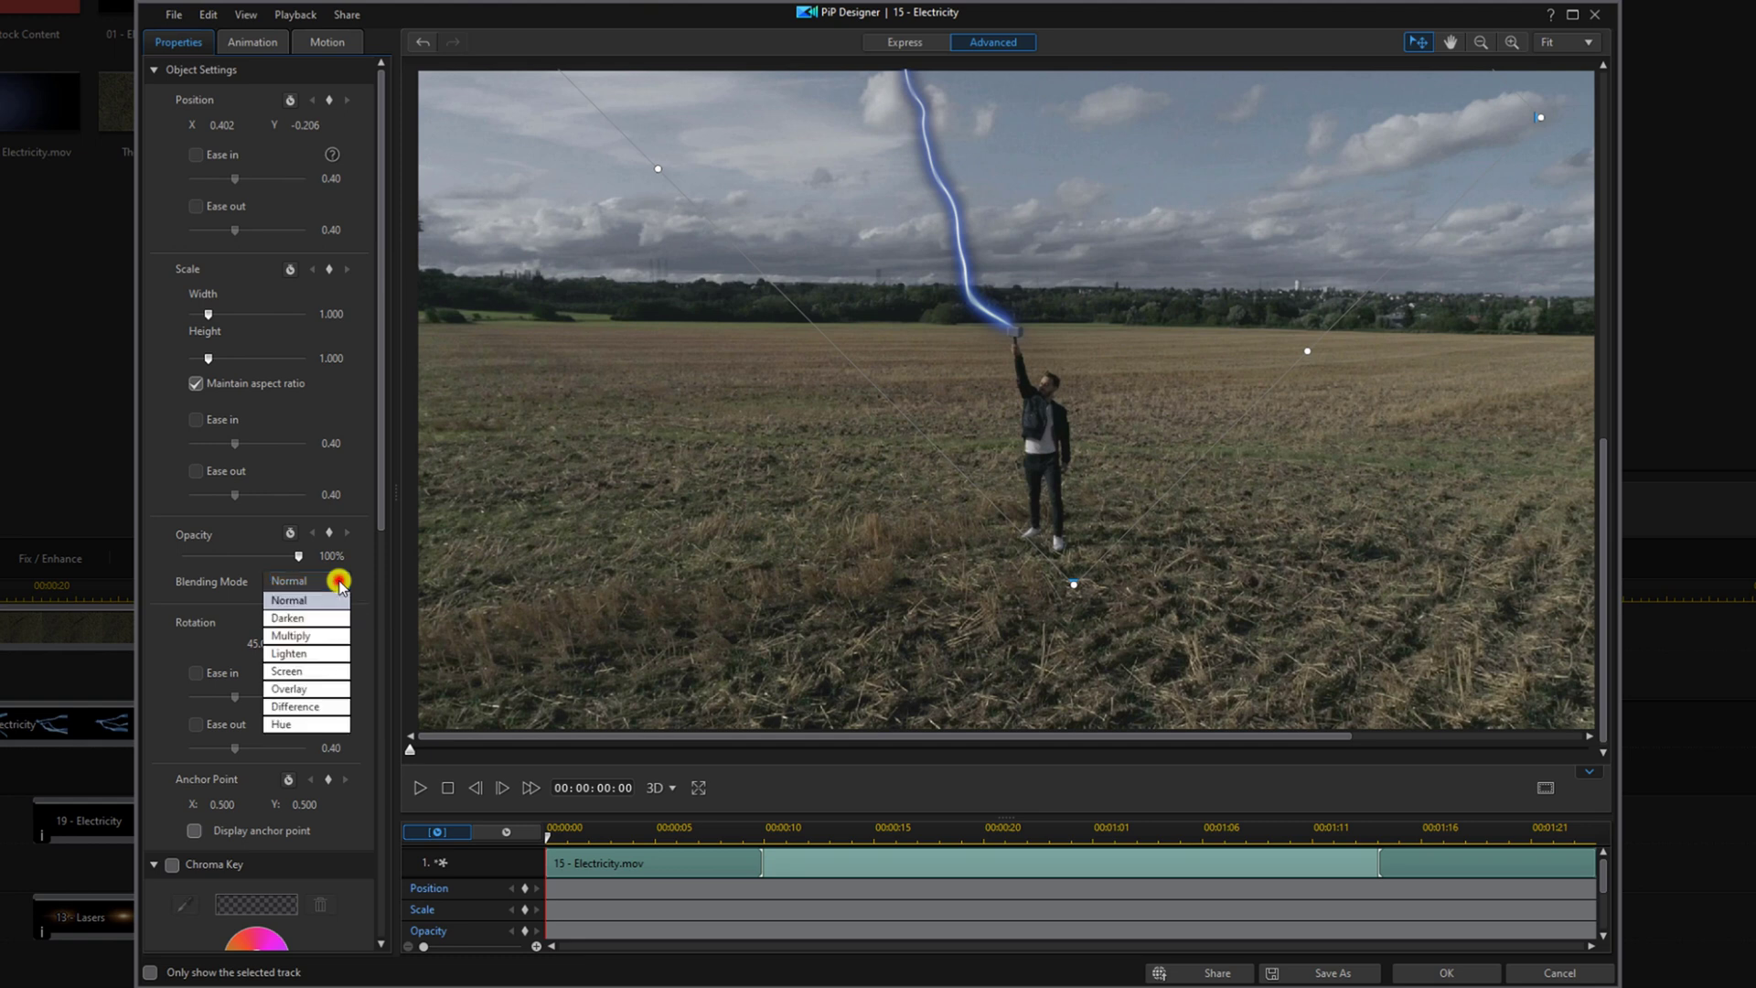
left_click(323, 672)
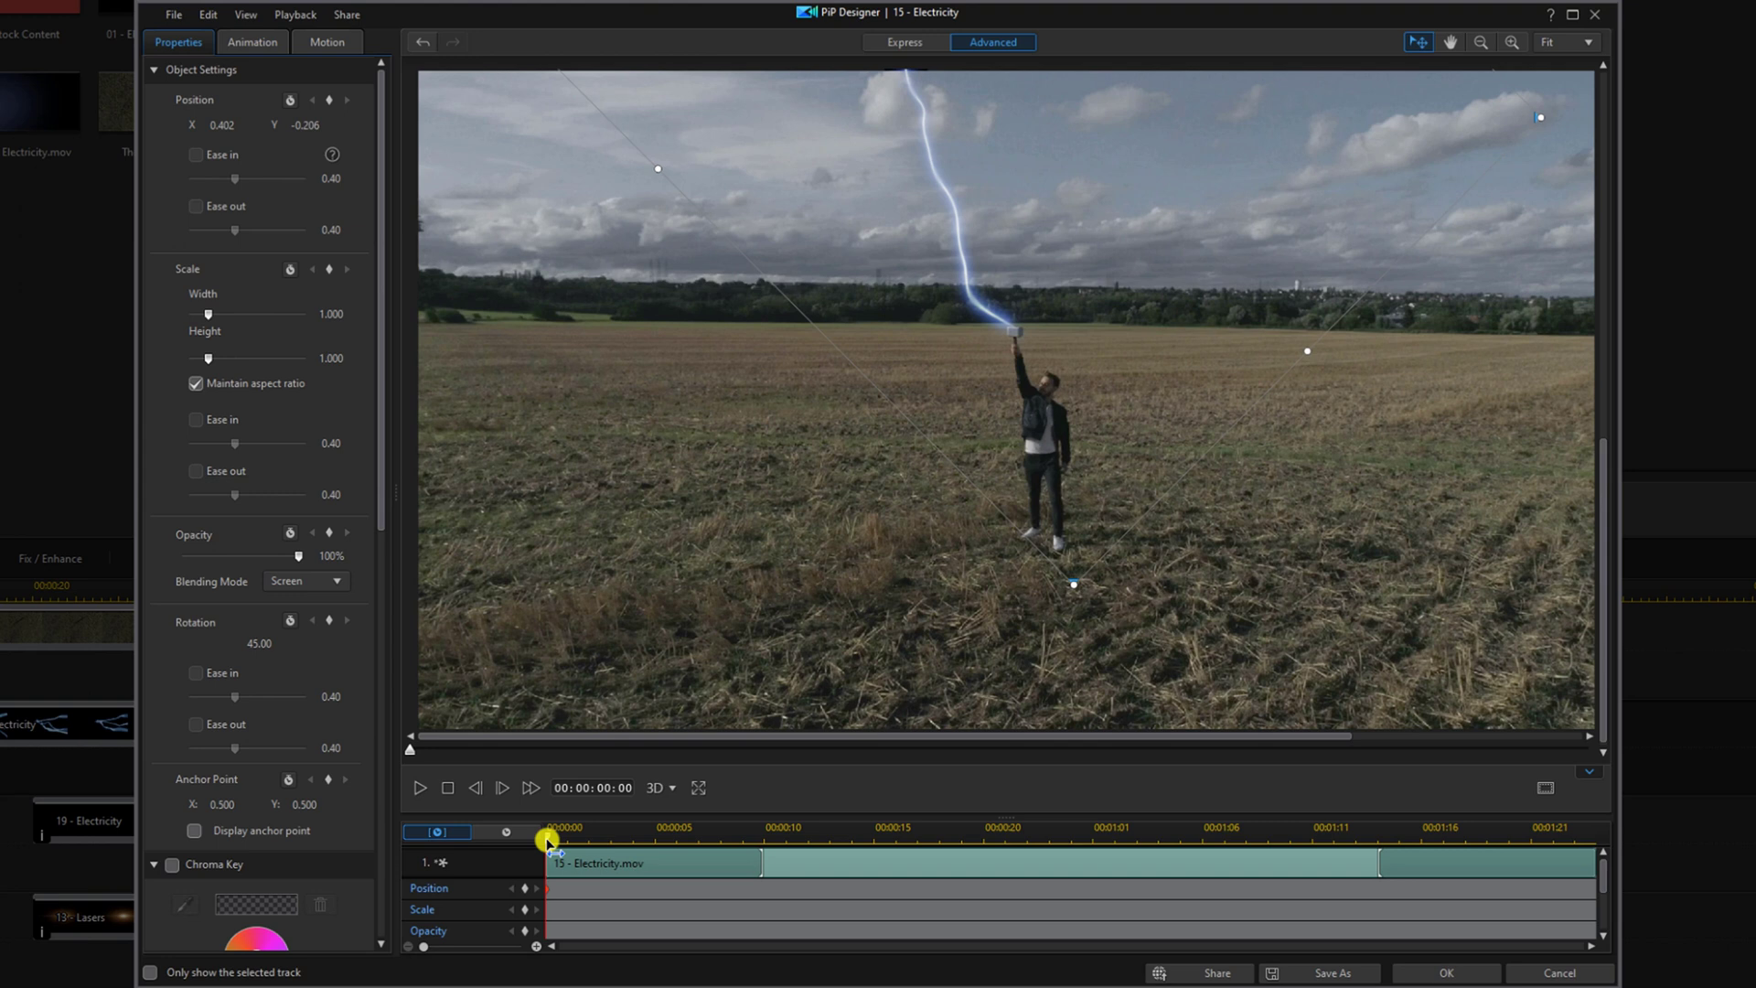
Keyframe the bolt's position at the clip's start and set X to 0.404 at 00:00:00:09 to follow the hammer
left_click_drag(552, 837, 734, 842)
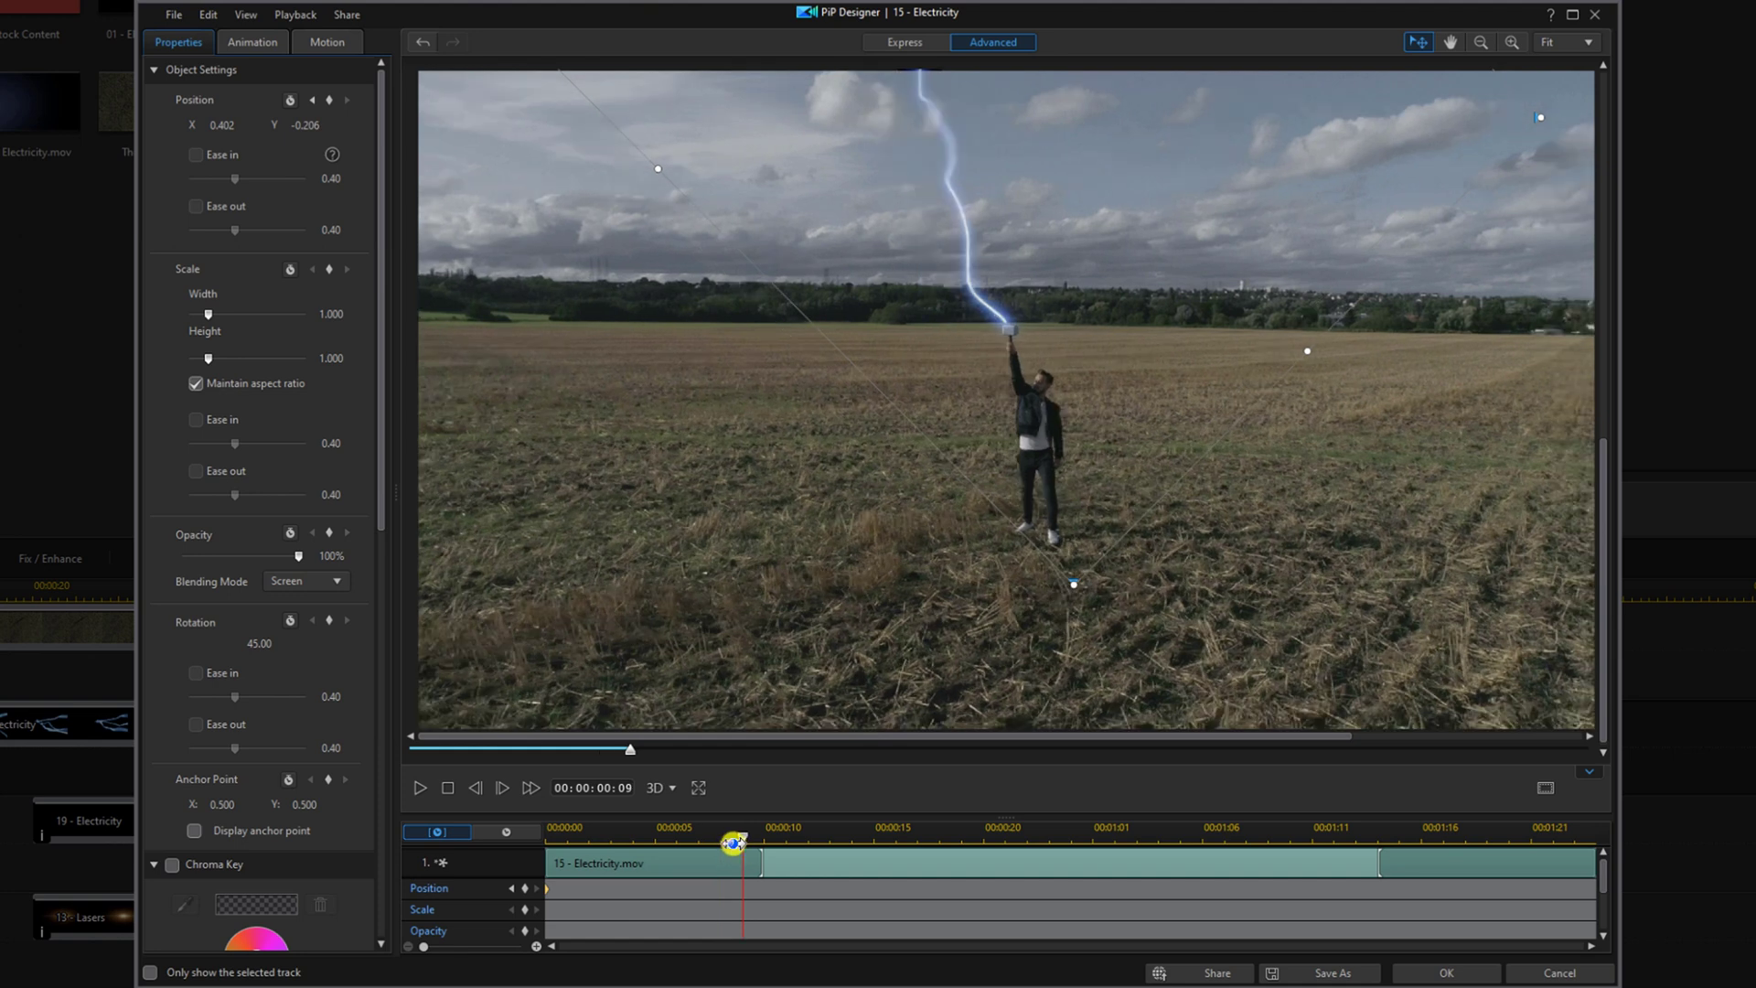
left_click(240, 122)
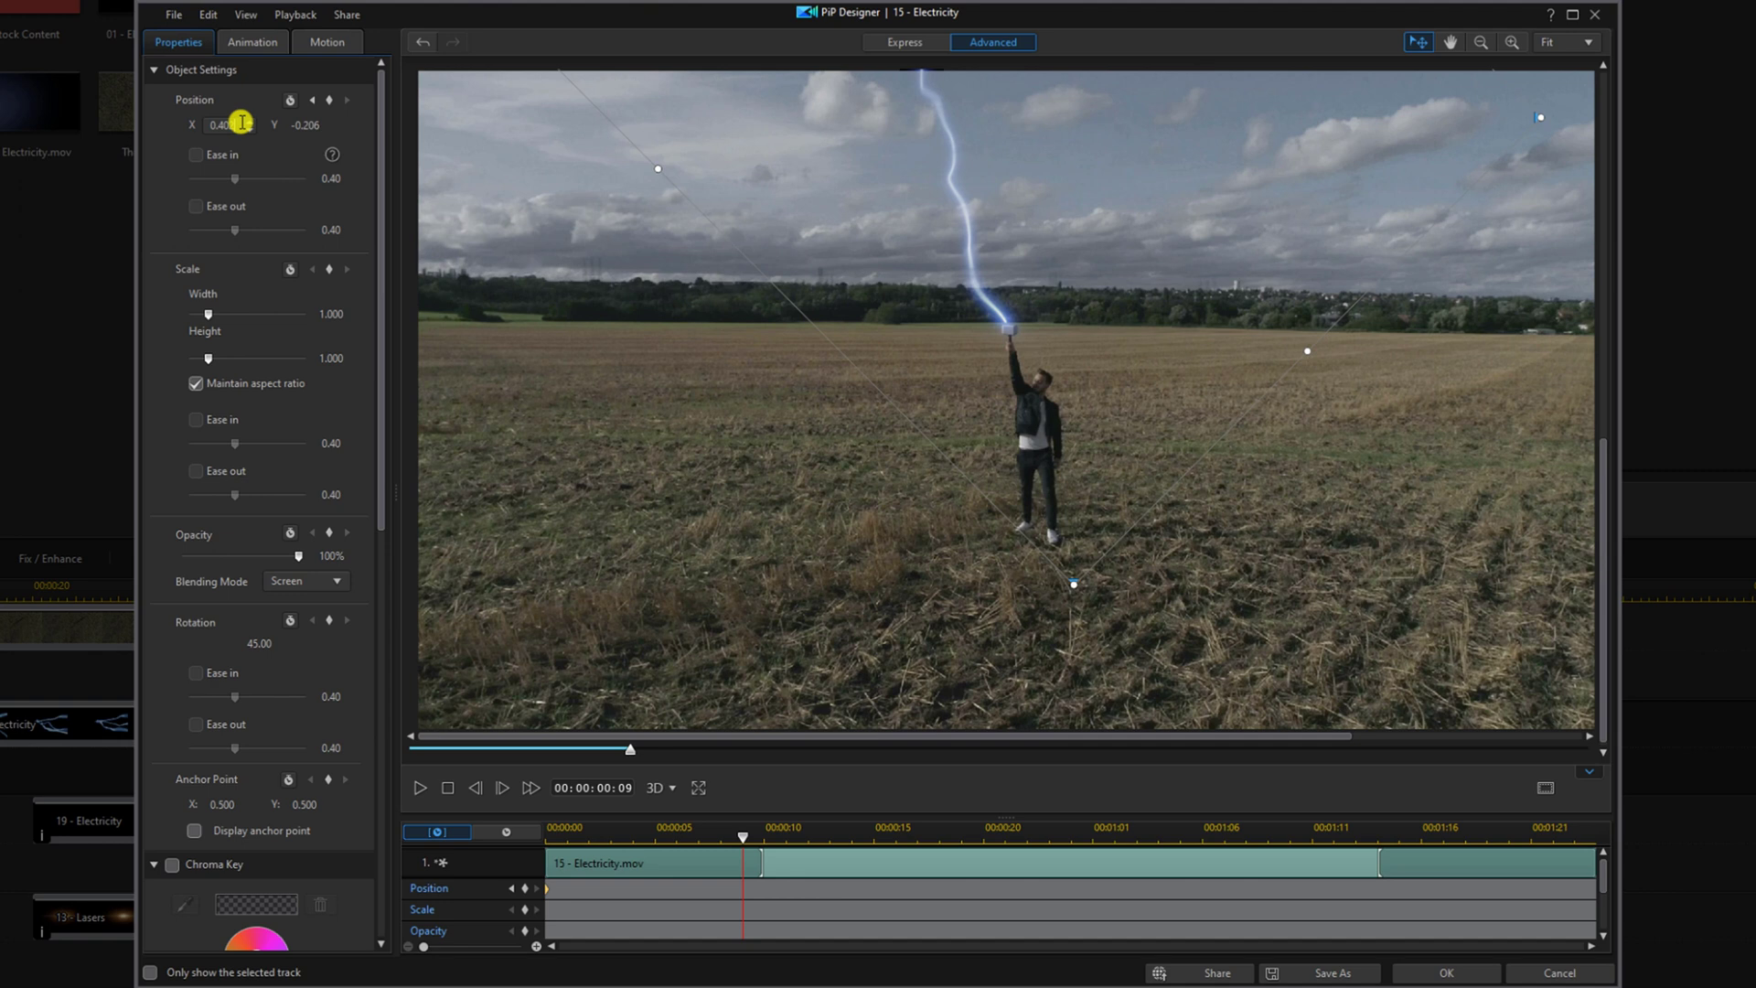
type("0.404")
key("Return")
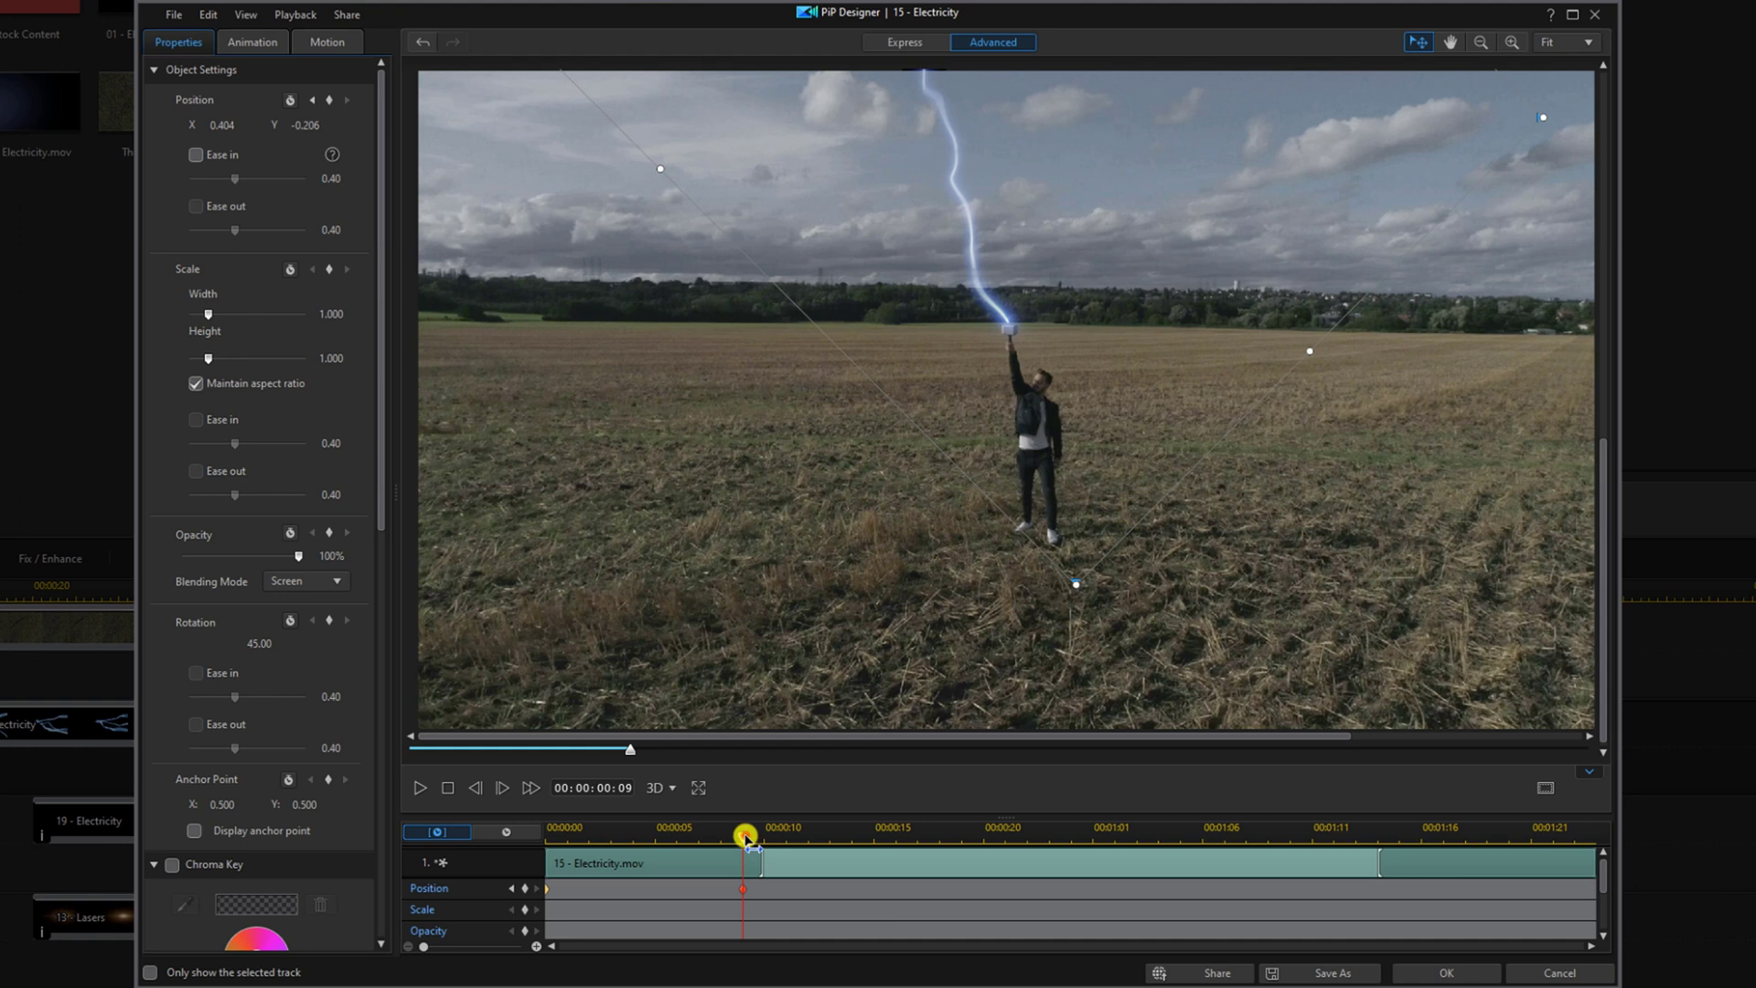
Keyframe the bolt's X position at 0.394 at 00:00:00:22 and at 0.380 at 00:00:01:08
left_click_drag(746, 835, 1021, 852)
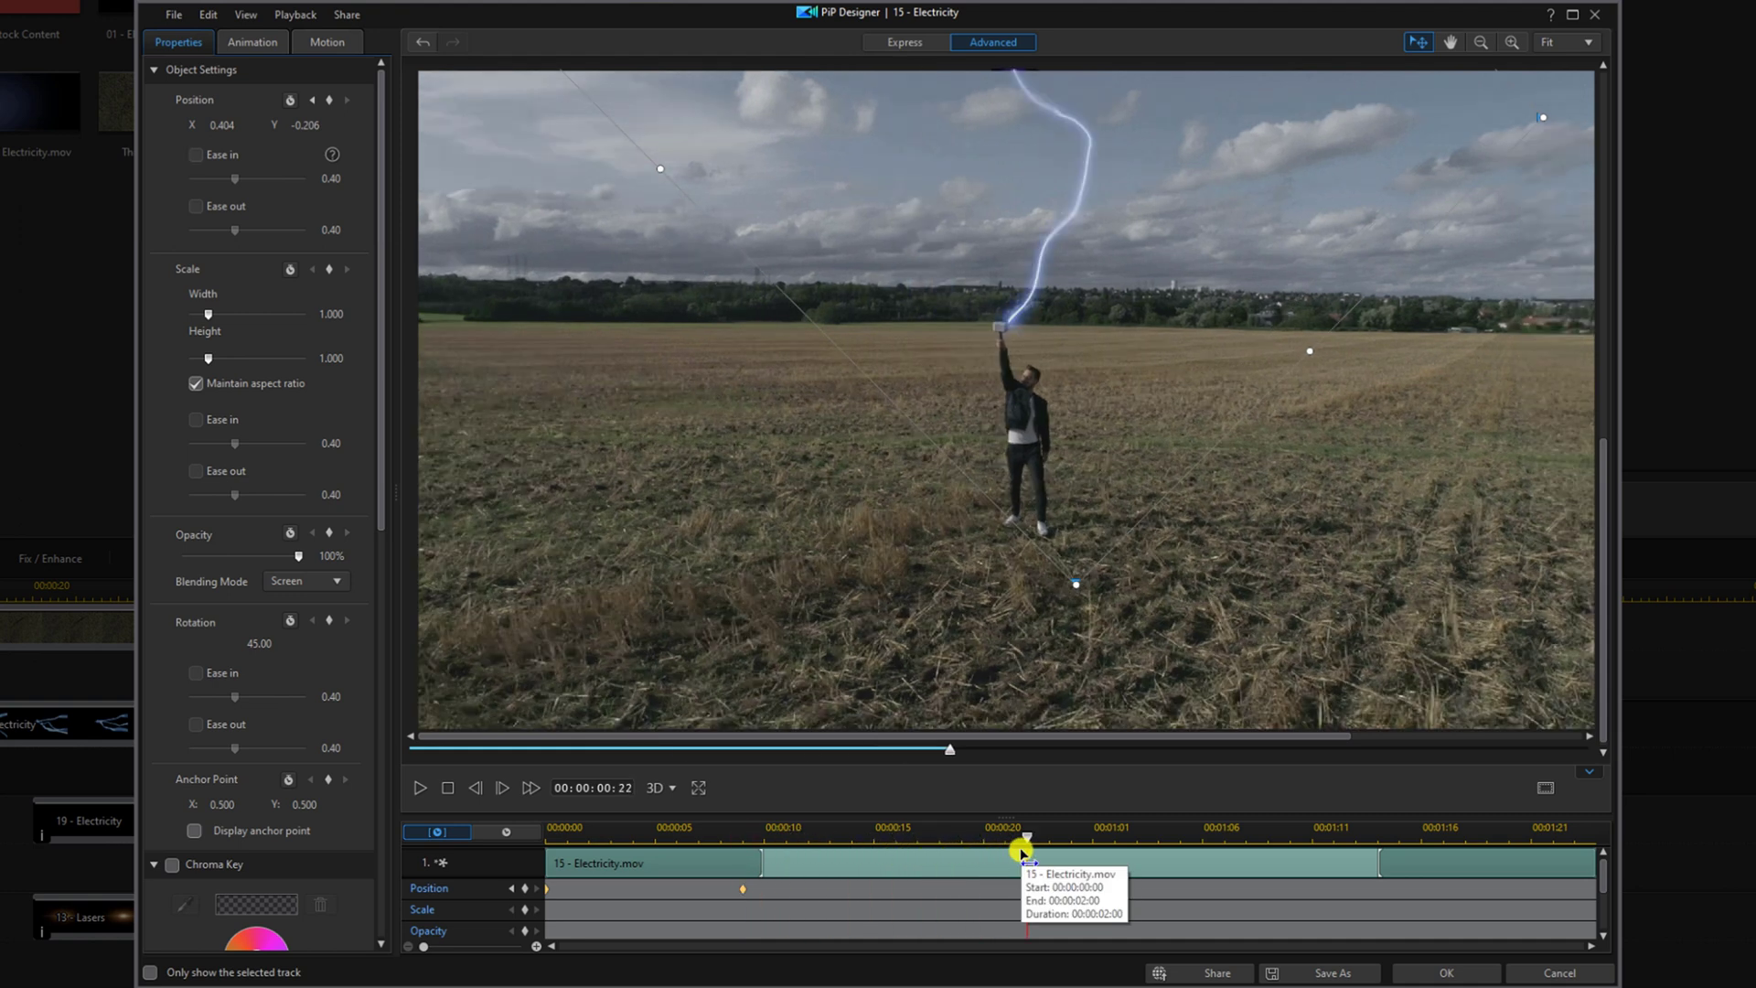
double_click(235, 125)
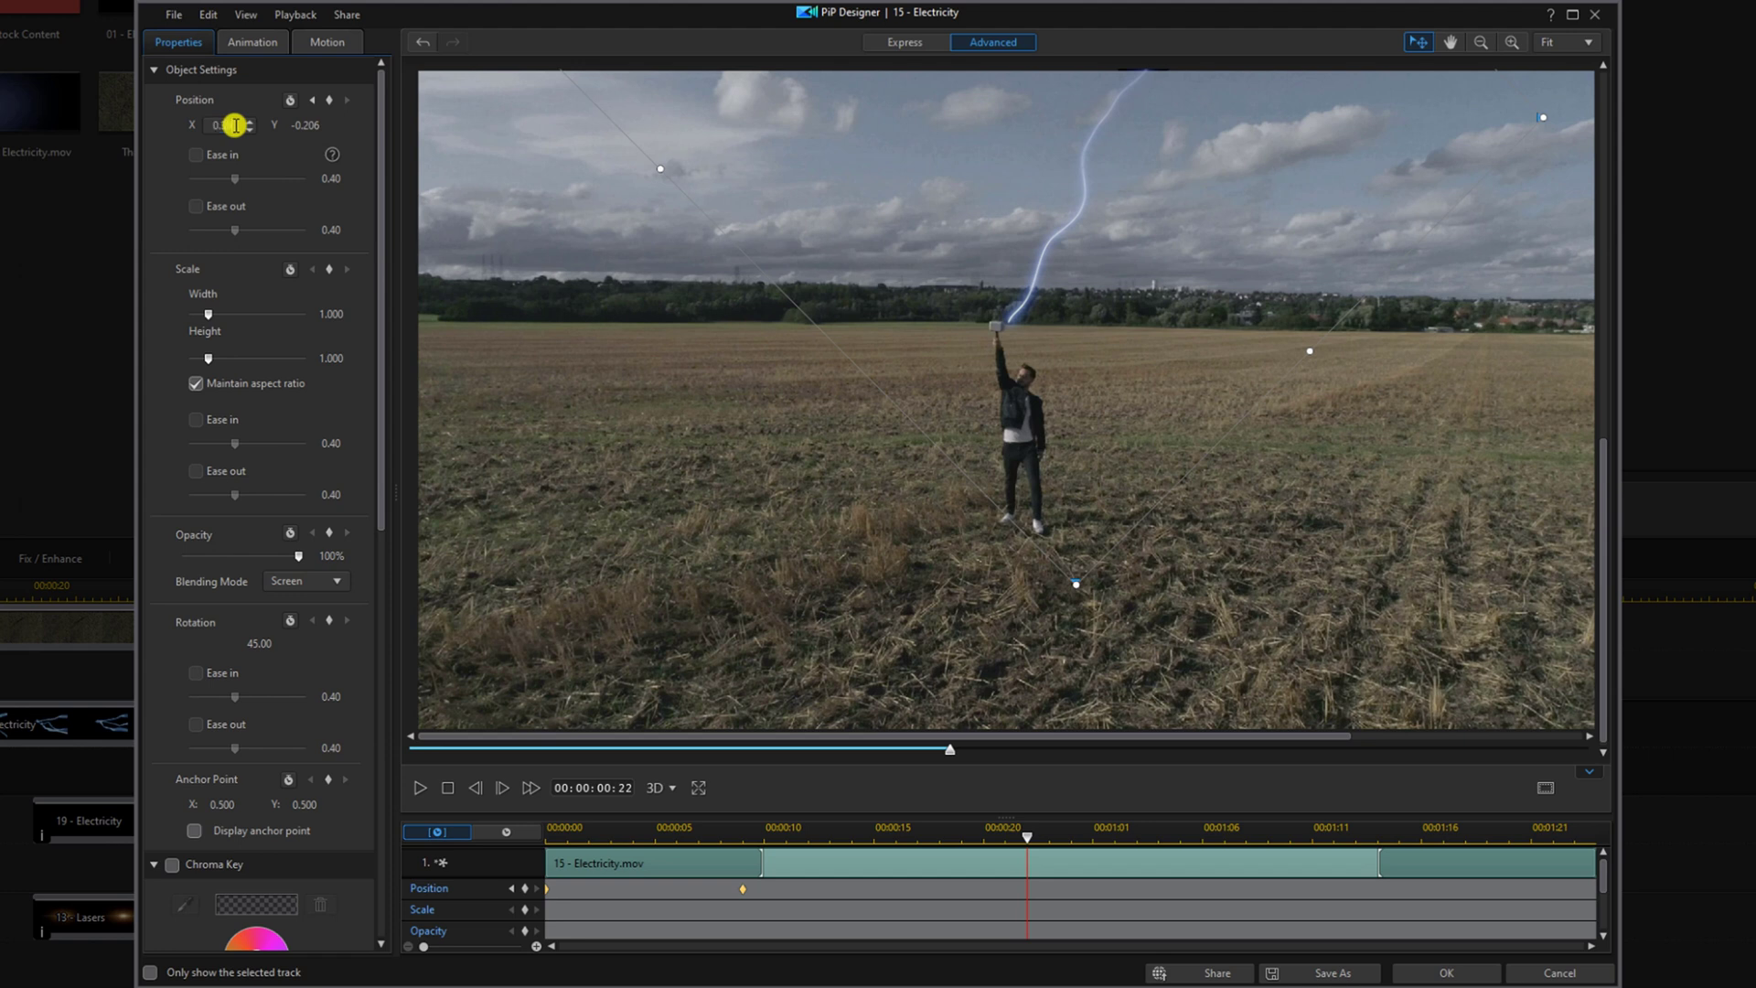
key("Return")
left_click(1243, 837)
double_click(222, 125)
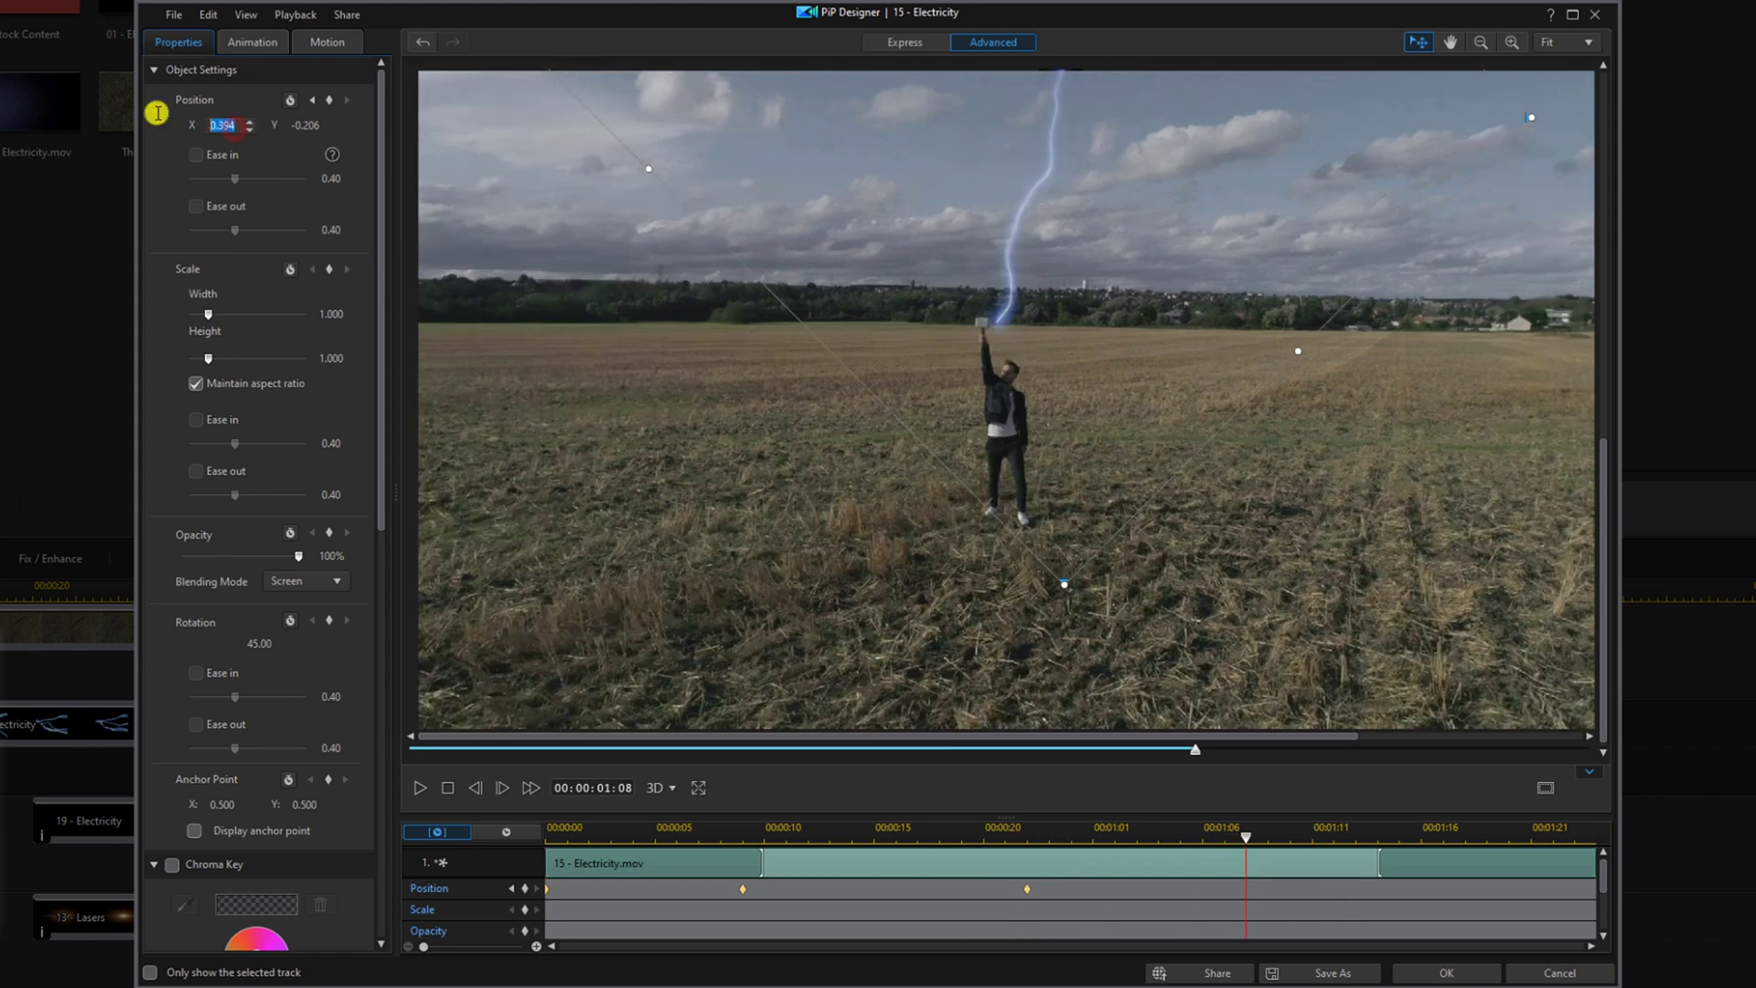
type("0.380")
left_click(332, 129)
Keyframe the bolt at X 0.375 shortly before the end and at X 0.373, Y -0.218 at 00:00:02:00, and apply the changes
left_click_drag(1244, 836, 1594, 835)
double_click(224, 125)
type("0.375")
left_click(339, 114)
double_click(235, 124)
type("0.373")
left_click(320, 124)
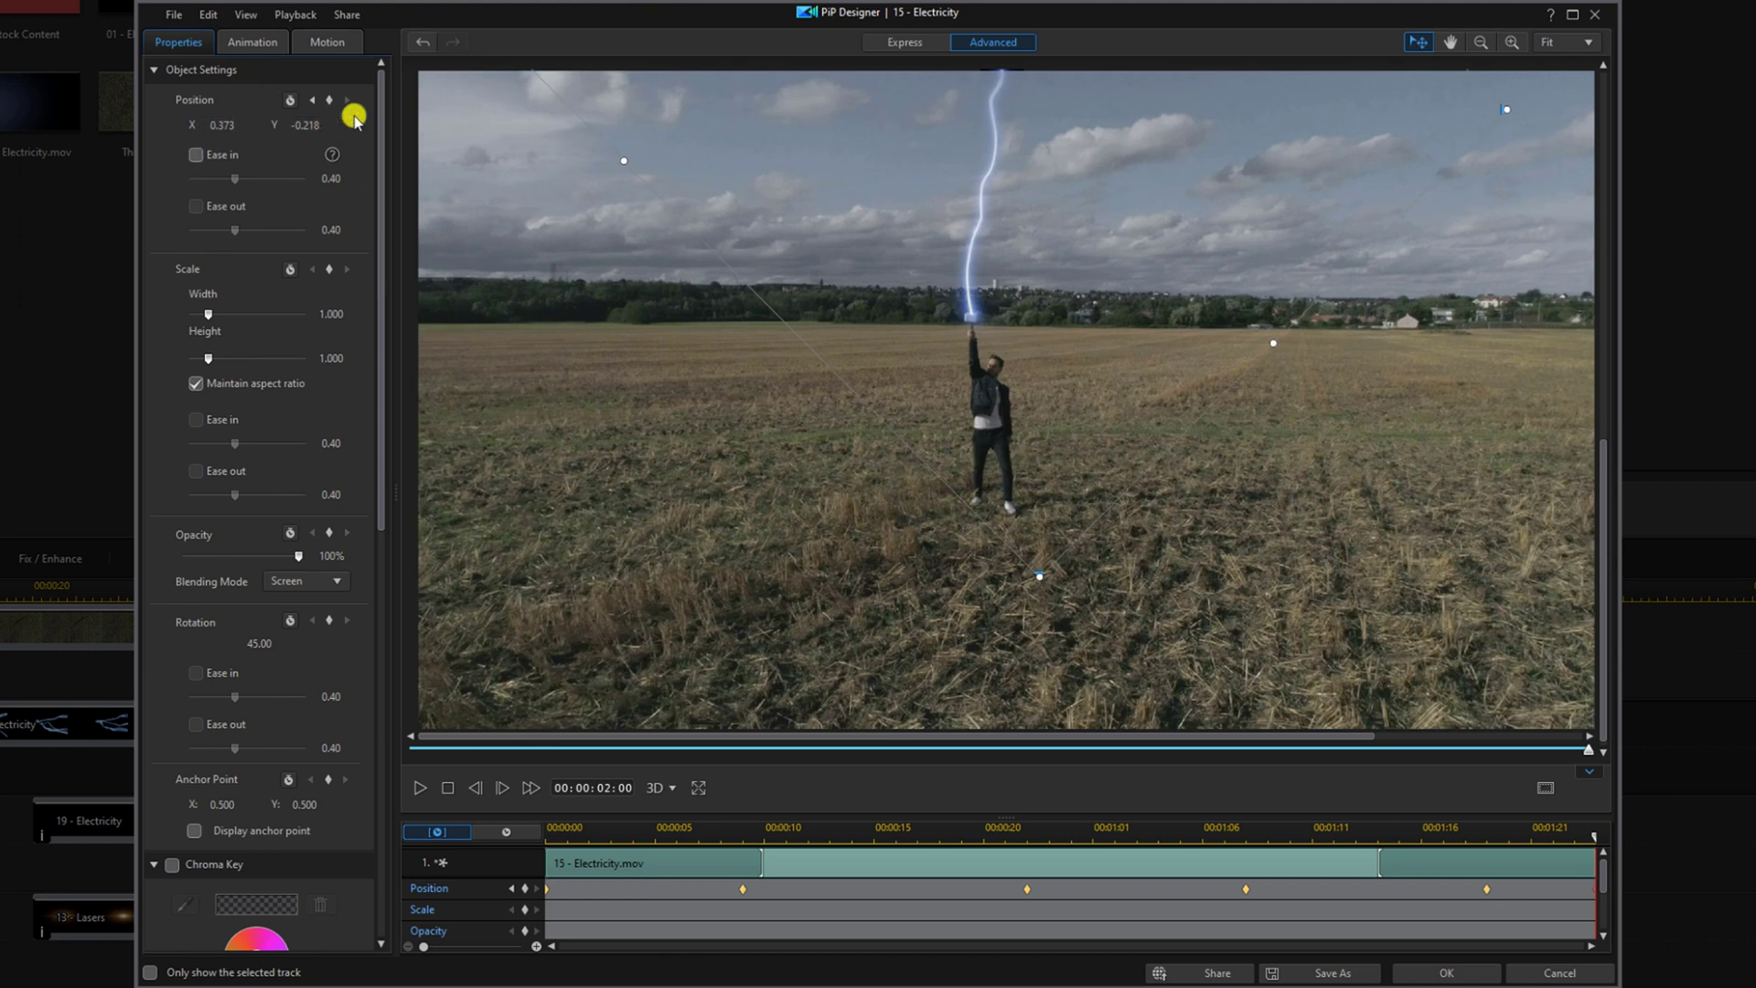
left_click(1427, 972)
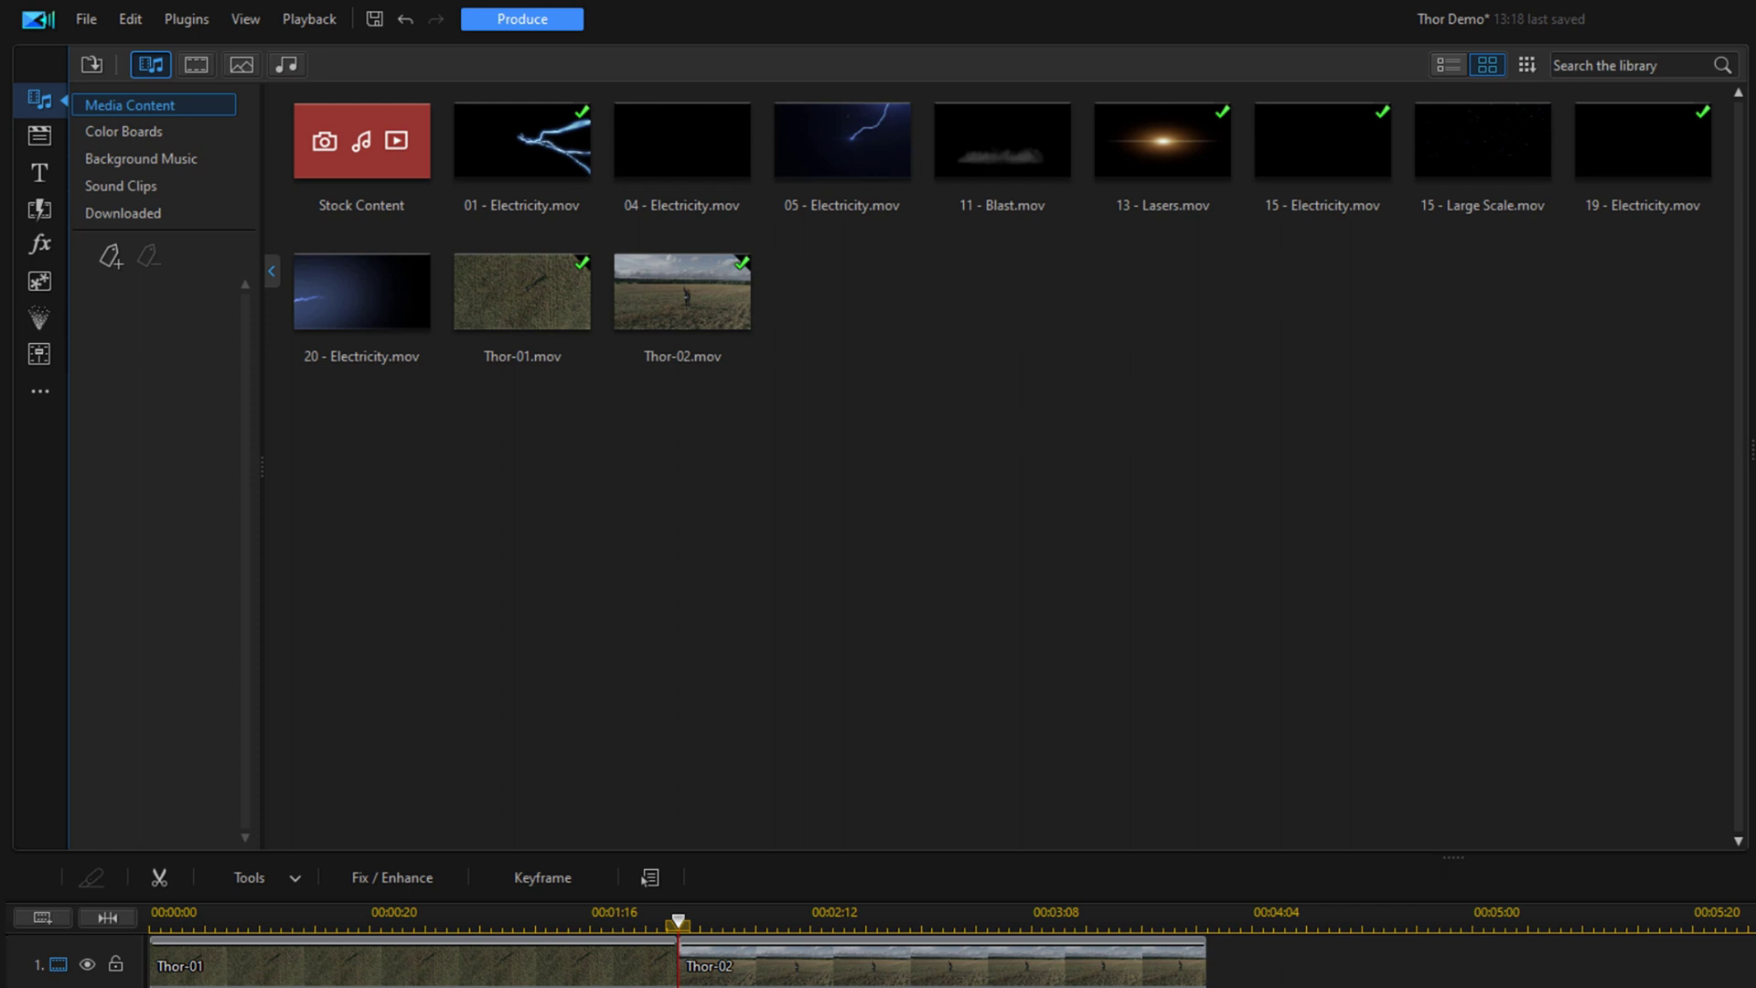
Place 19 - Electricity.mov on video track 3 at 00:00:02:00 and trim its end to 00:00:04:00, matching Thor-02
left_click(1618, 149)
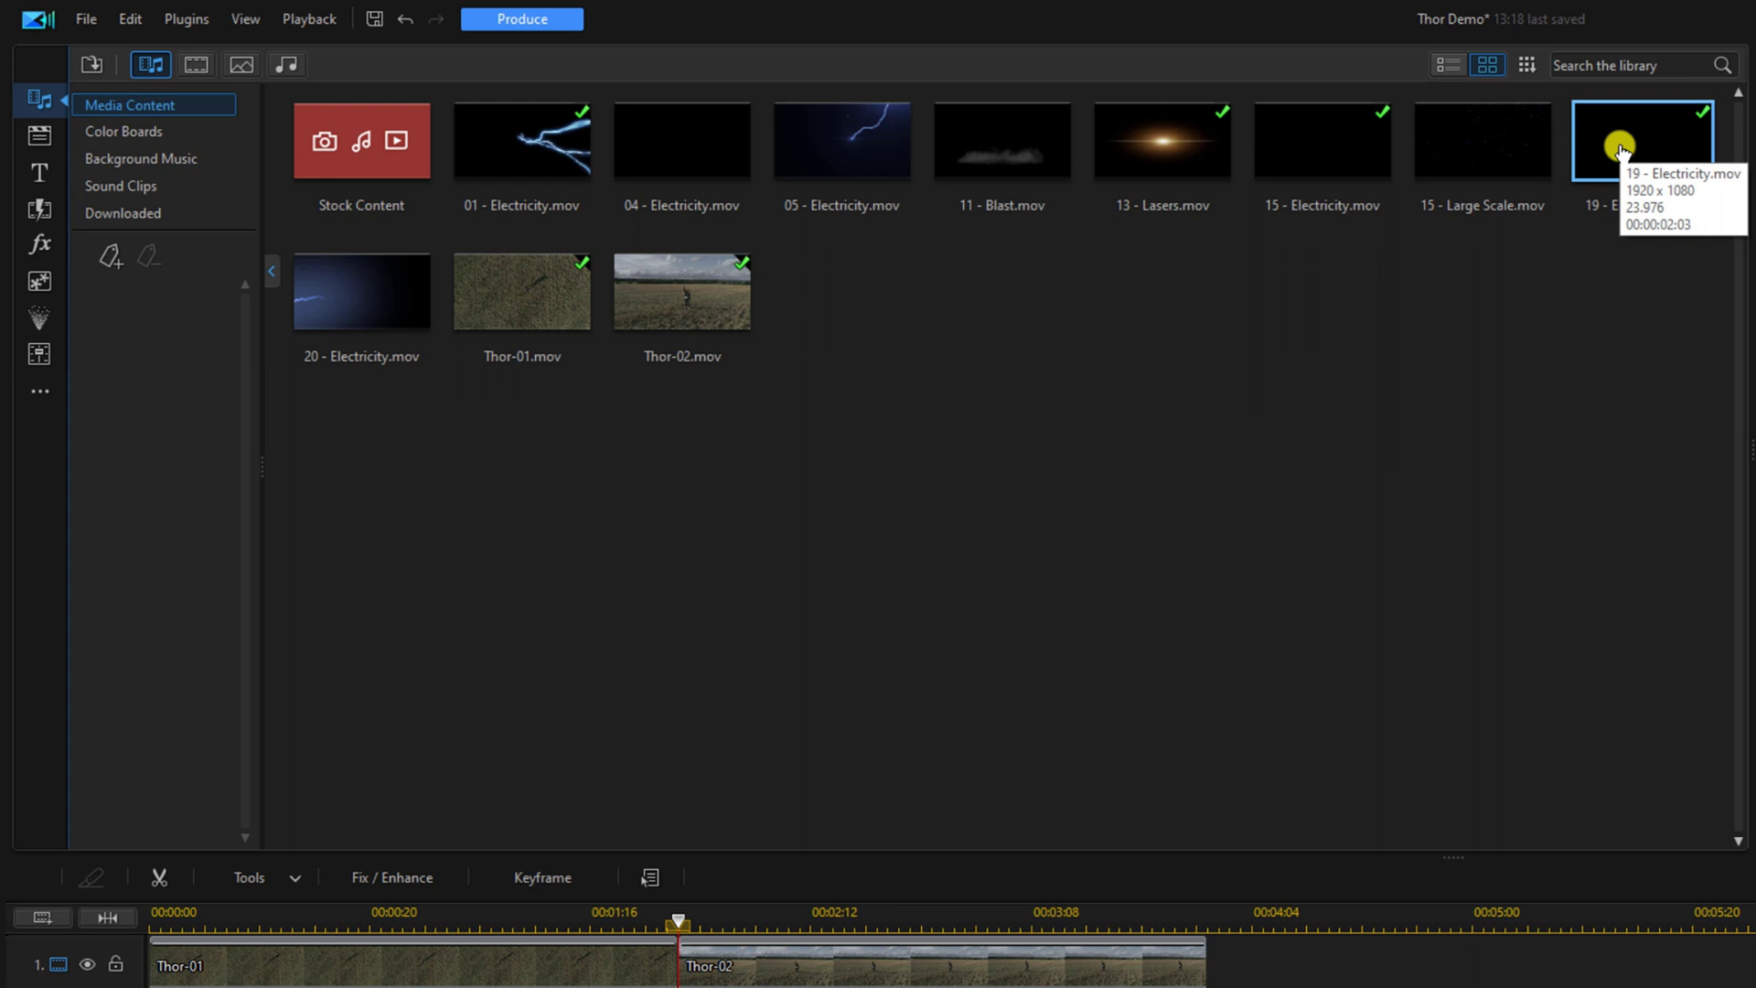
left_click(1620, 149)
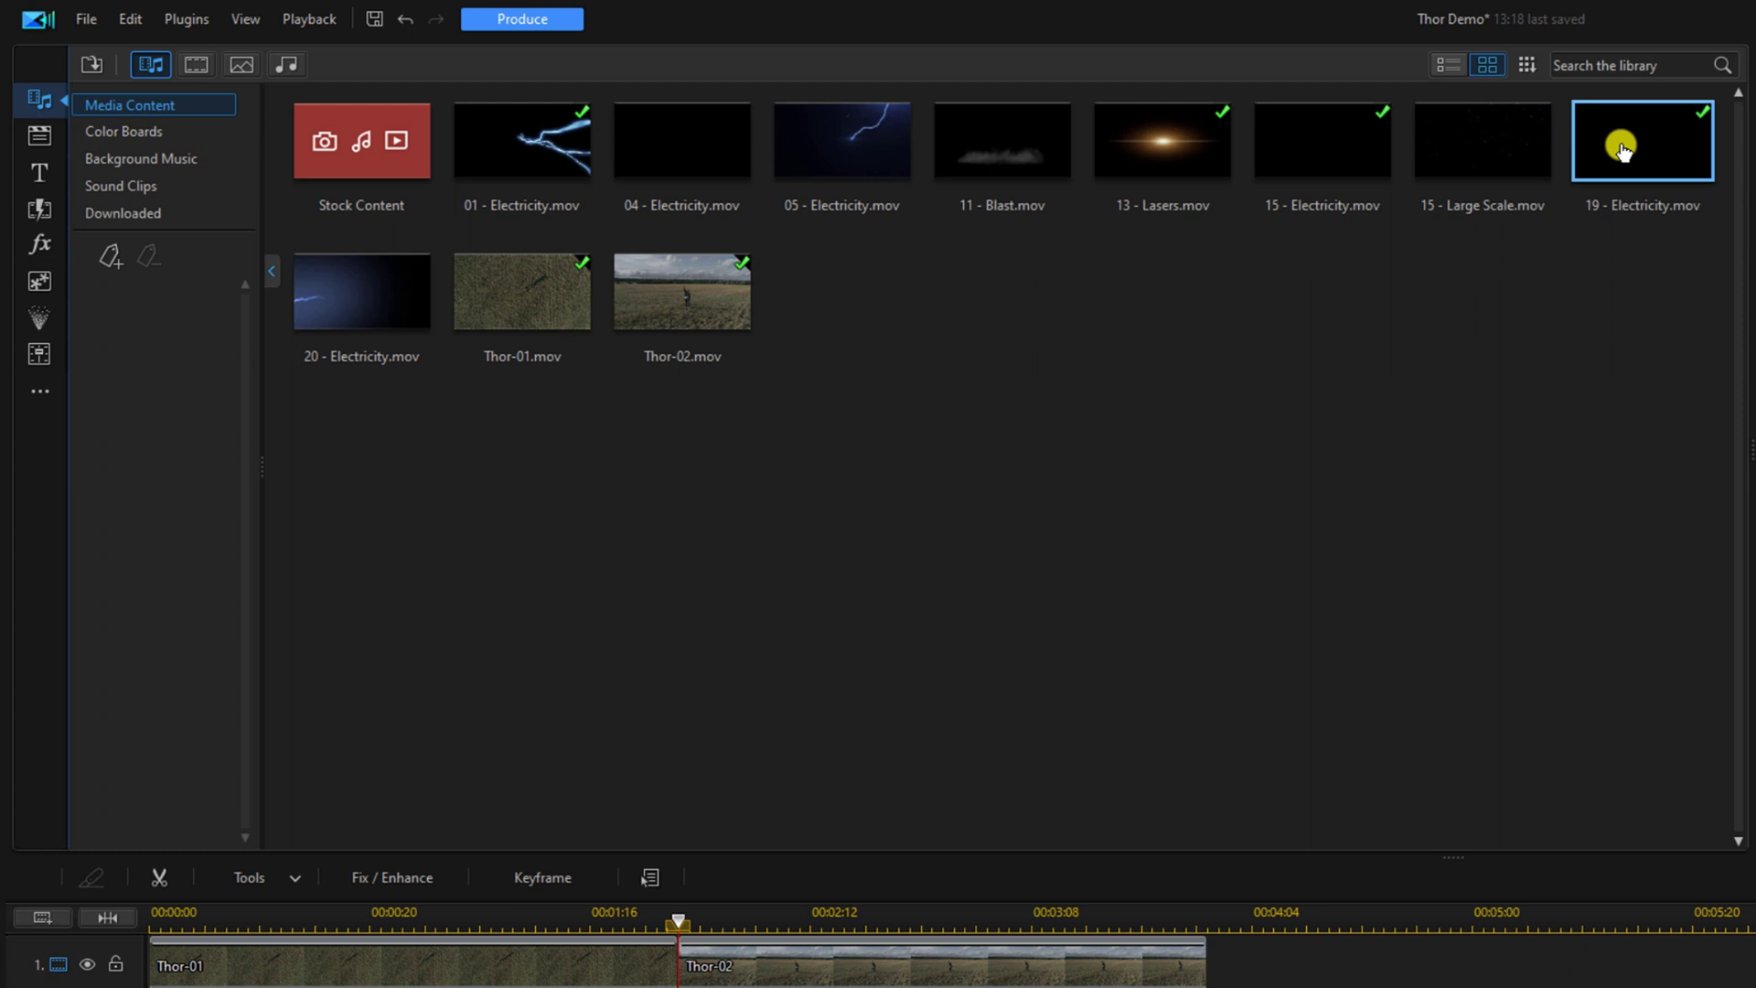
left_click_drag(1619, 149, 678, 709)
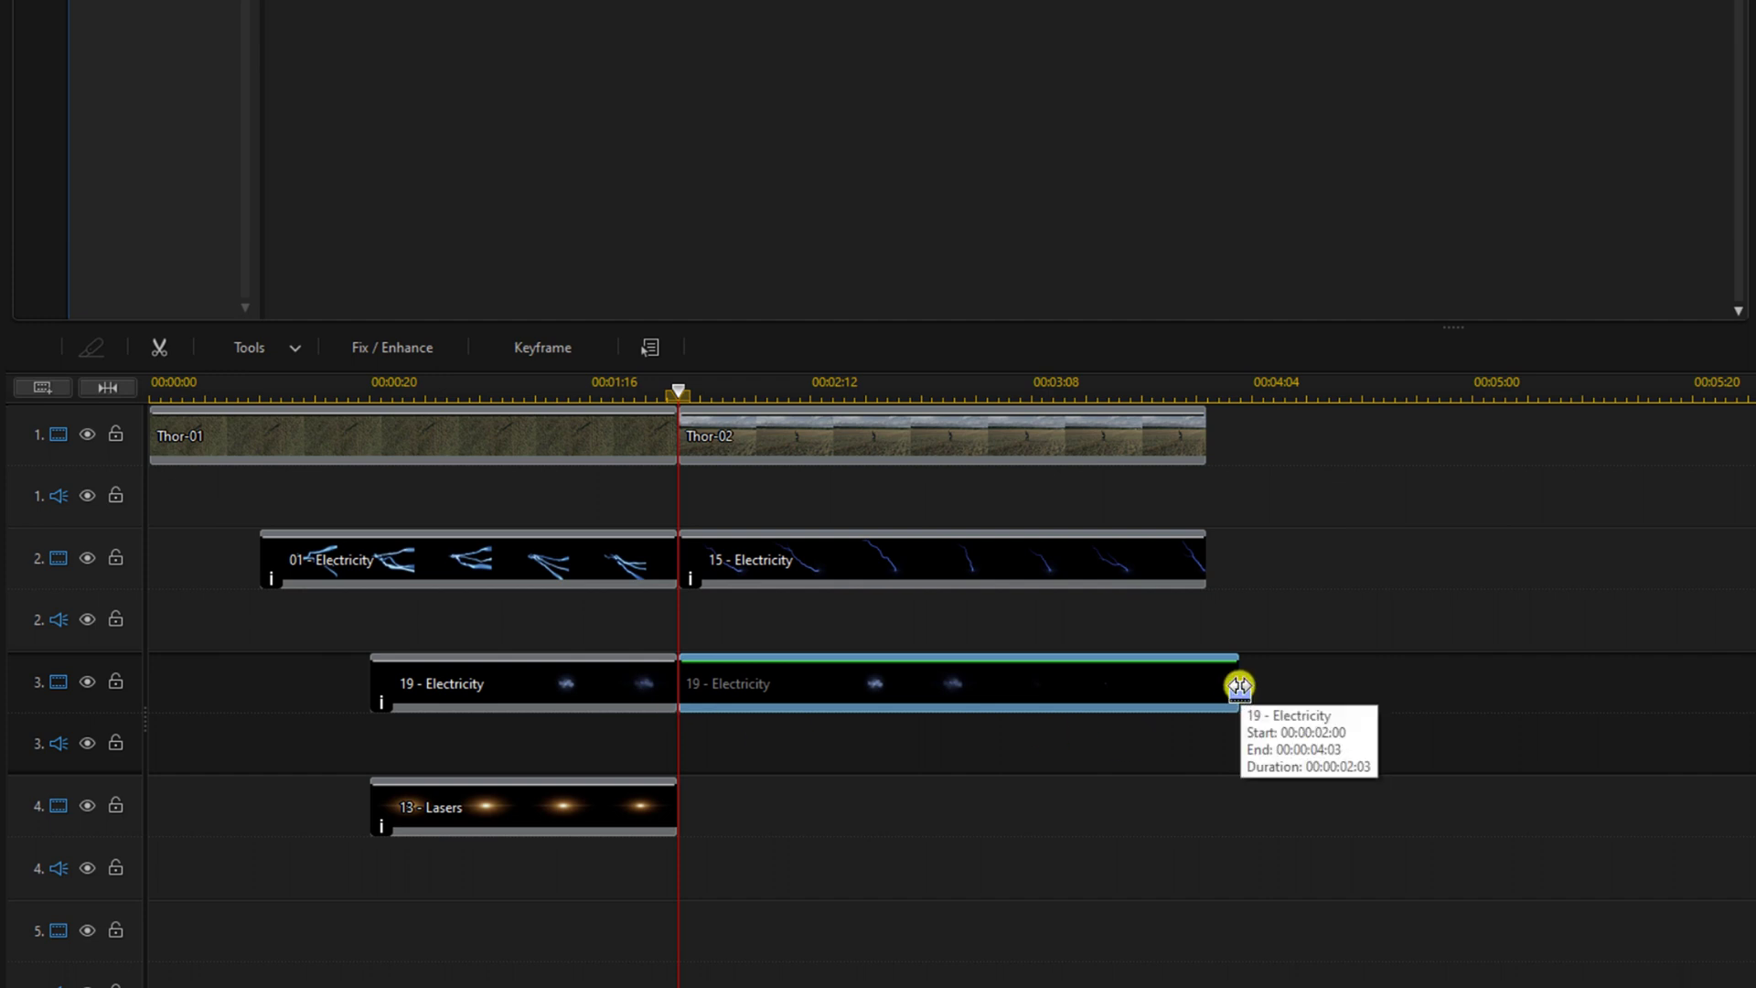
left_click_drag(1242, 689, 898, 681)
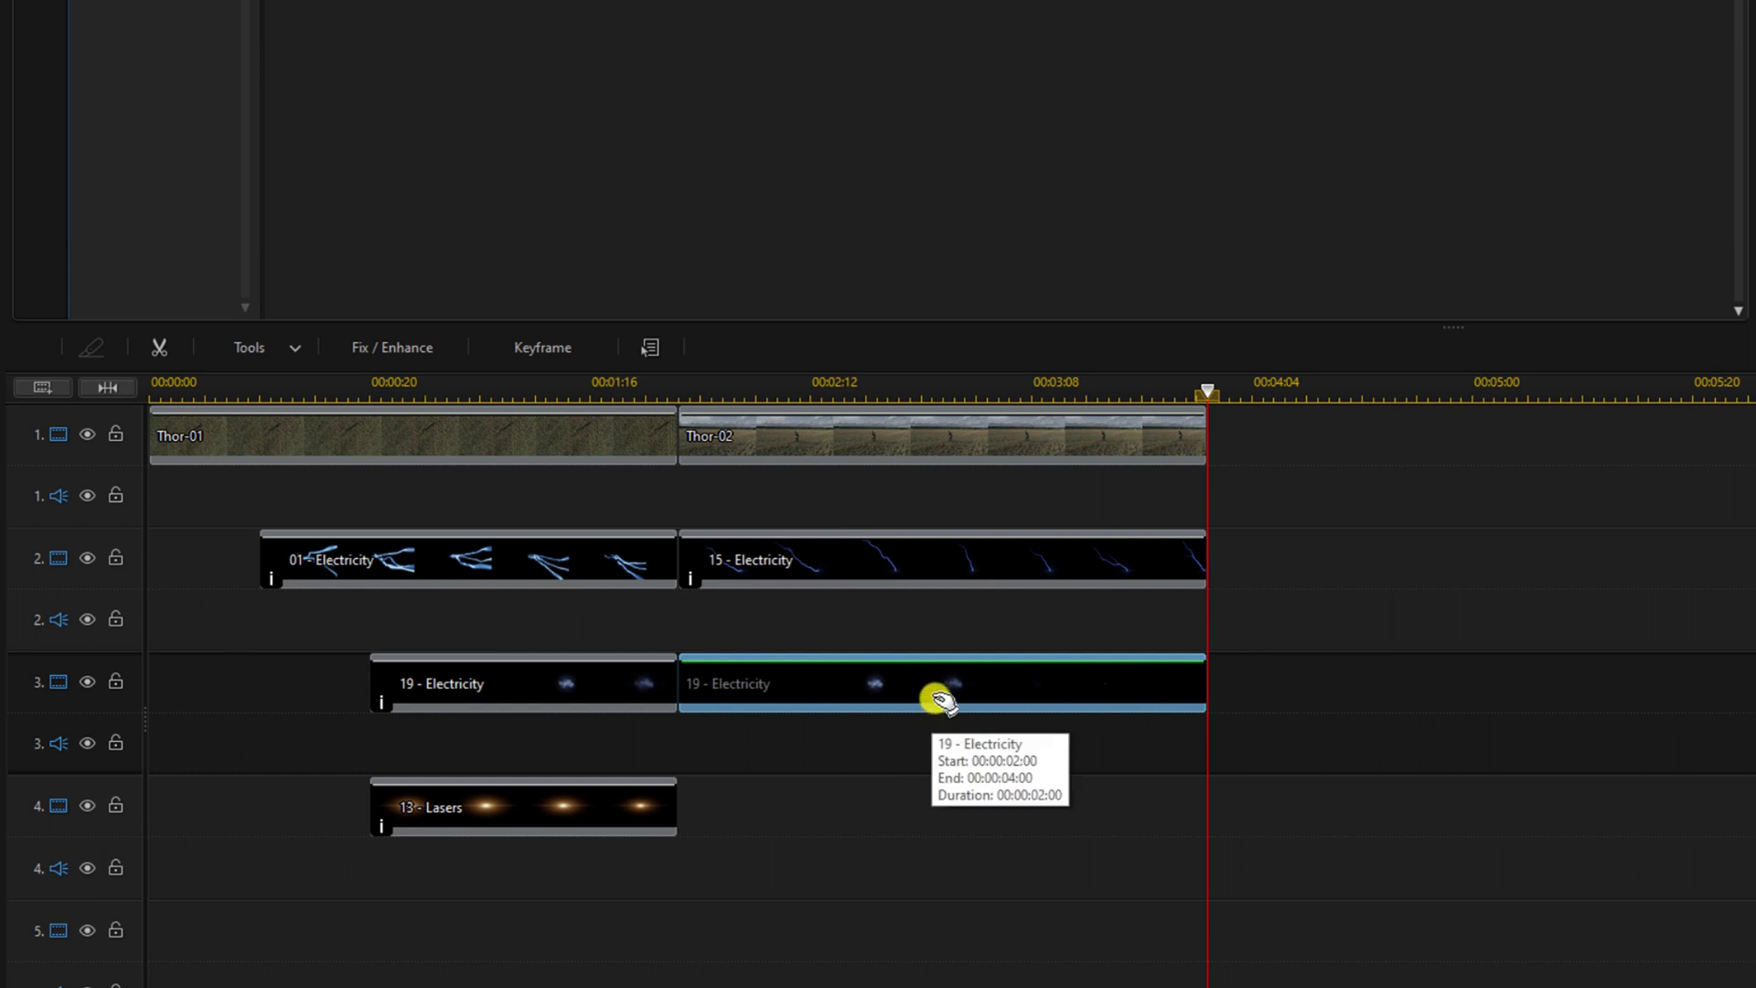
Open the second 19 - Electricity clip for editing and, at 00:00:00:06, position it on the hammer at X 0.469, Y 0.343
double_click(939, 699)
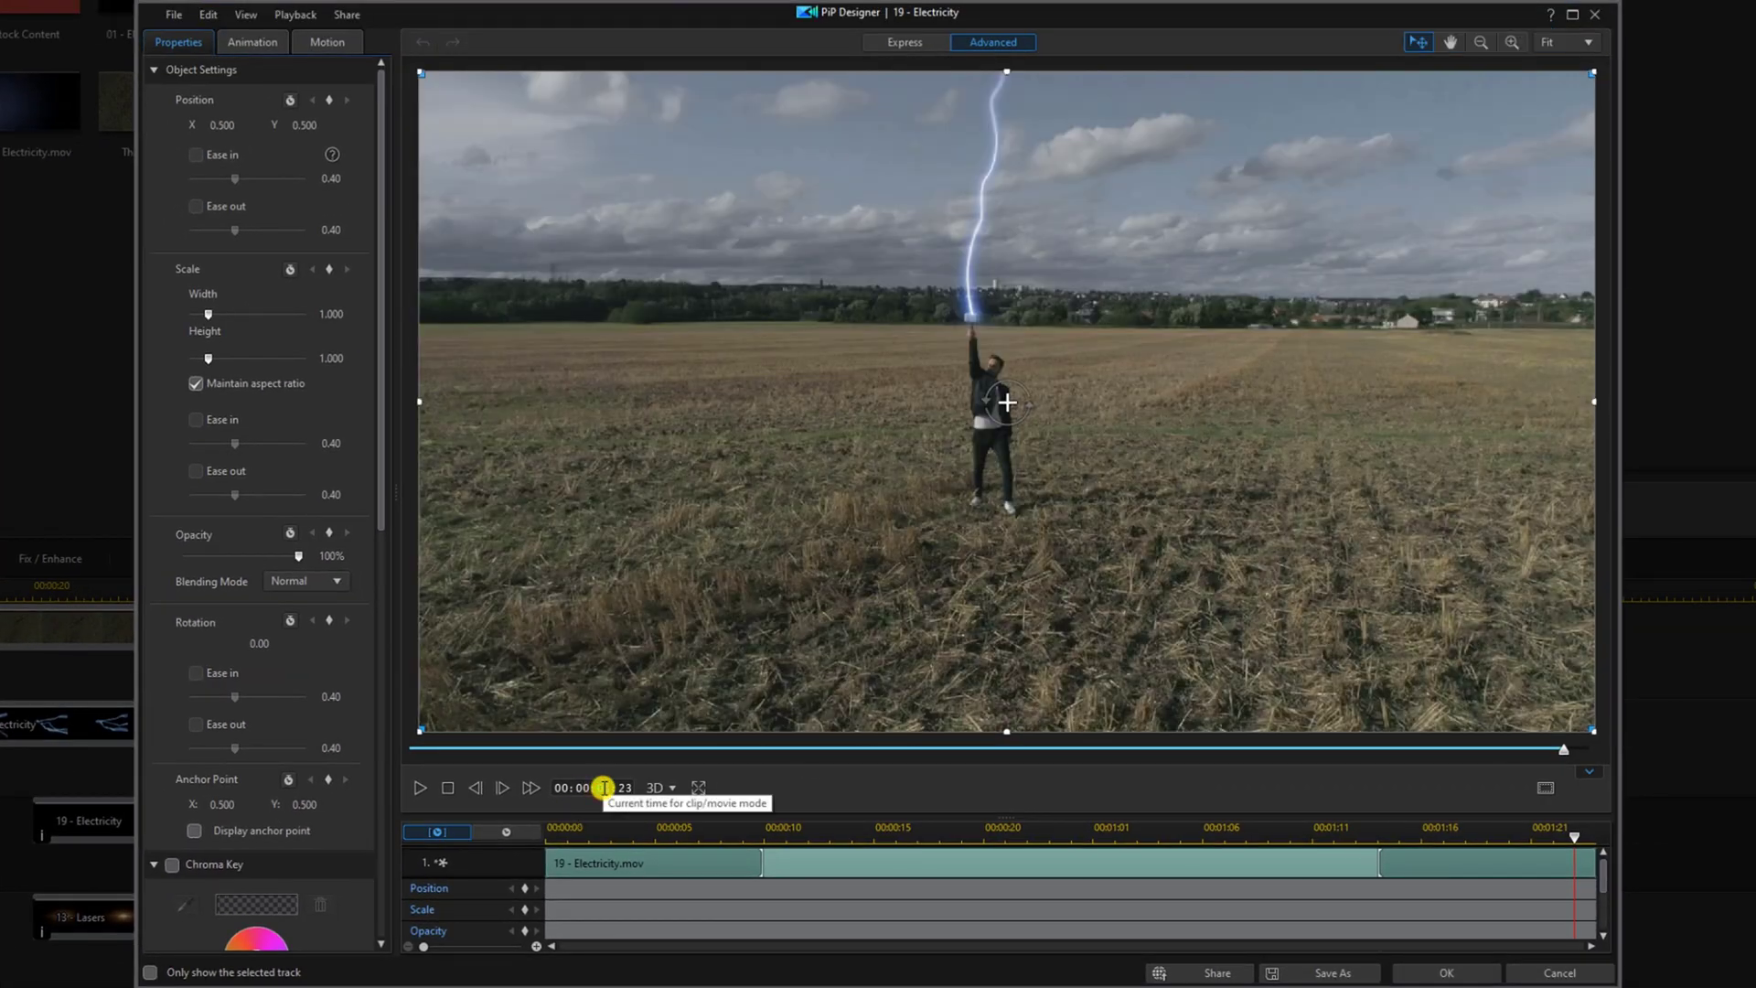
left_click(603, 787)
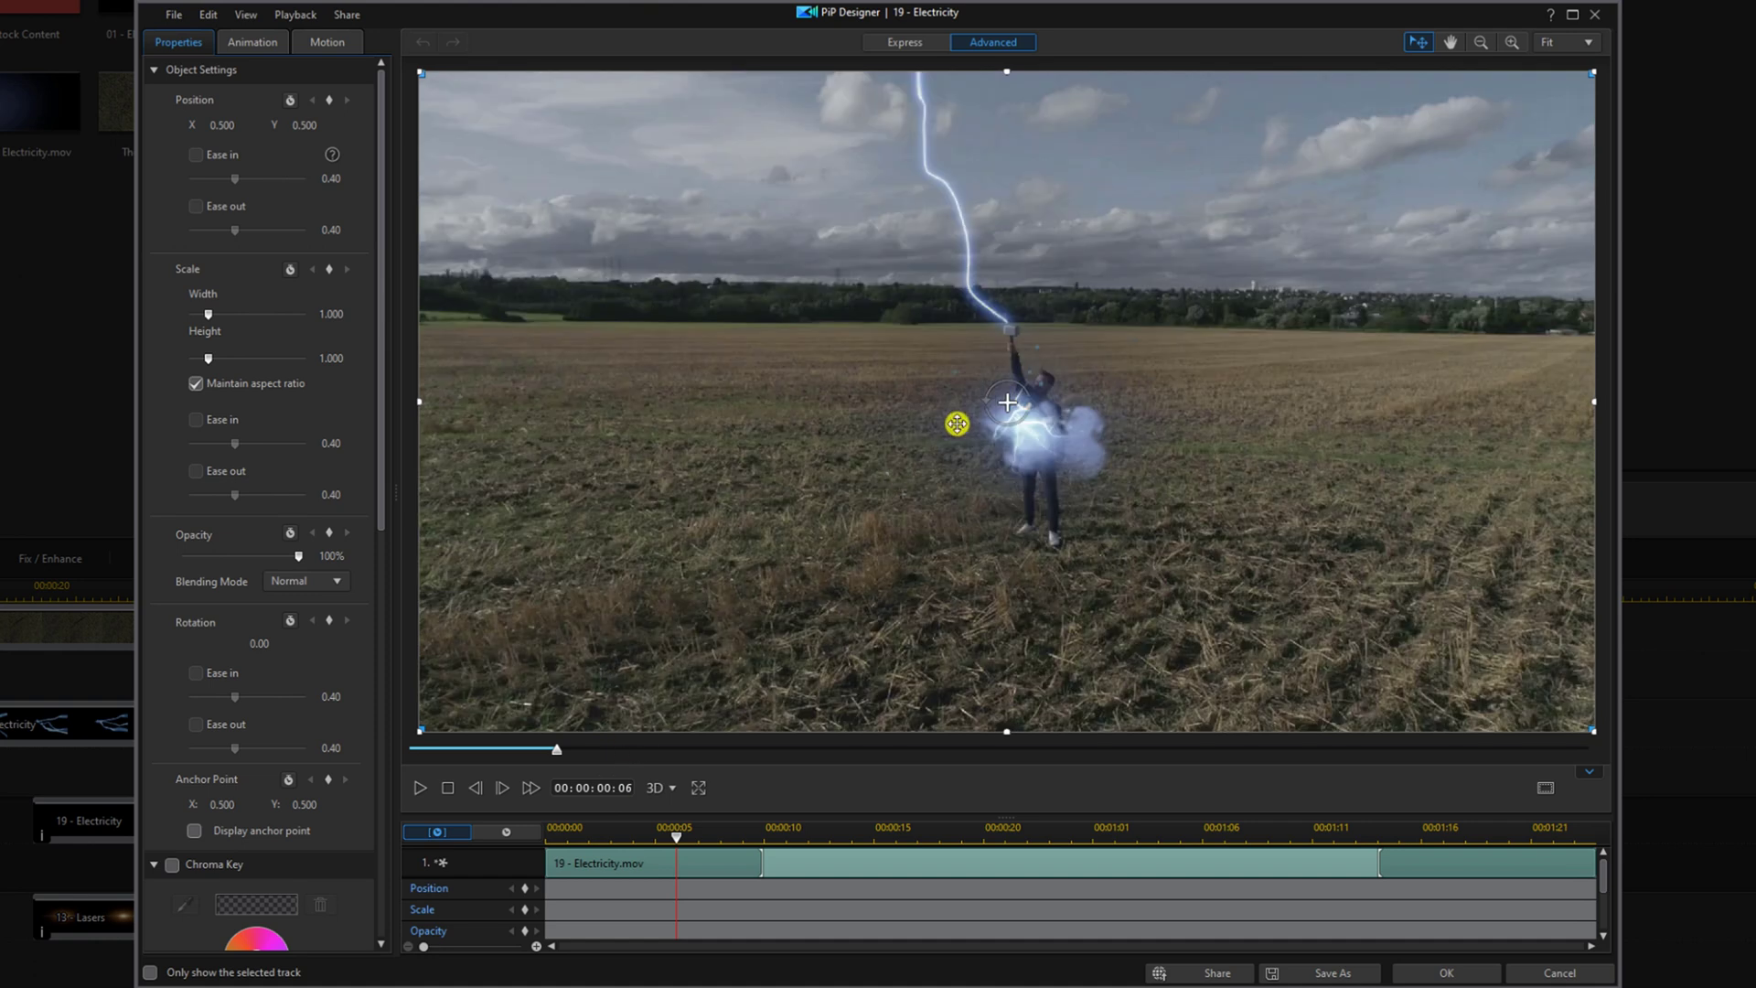
left_click_drag(1006, 400, 974, 294)
left_click(230, 125)
type("0.46")
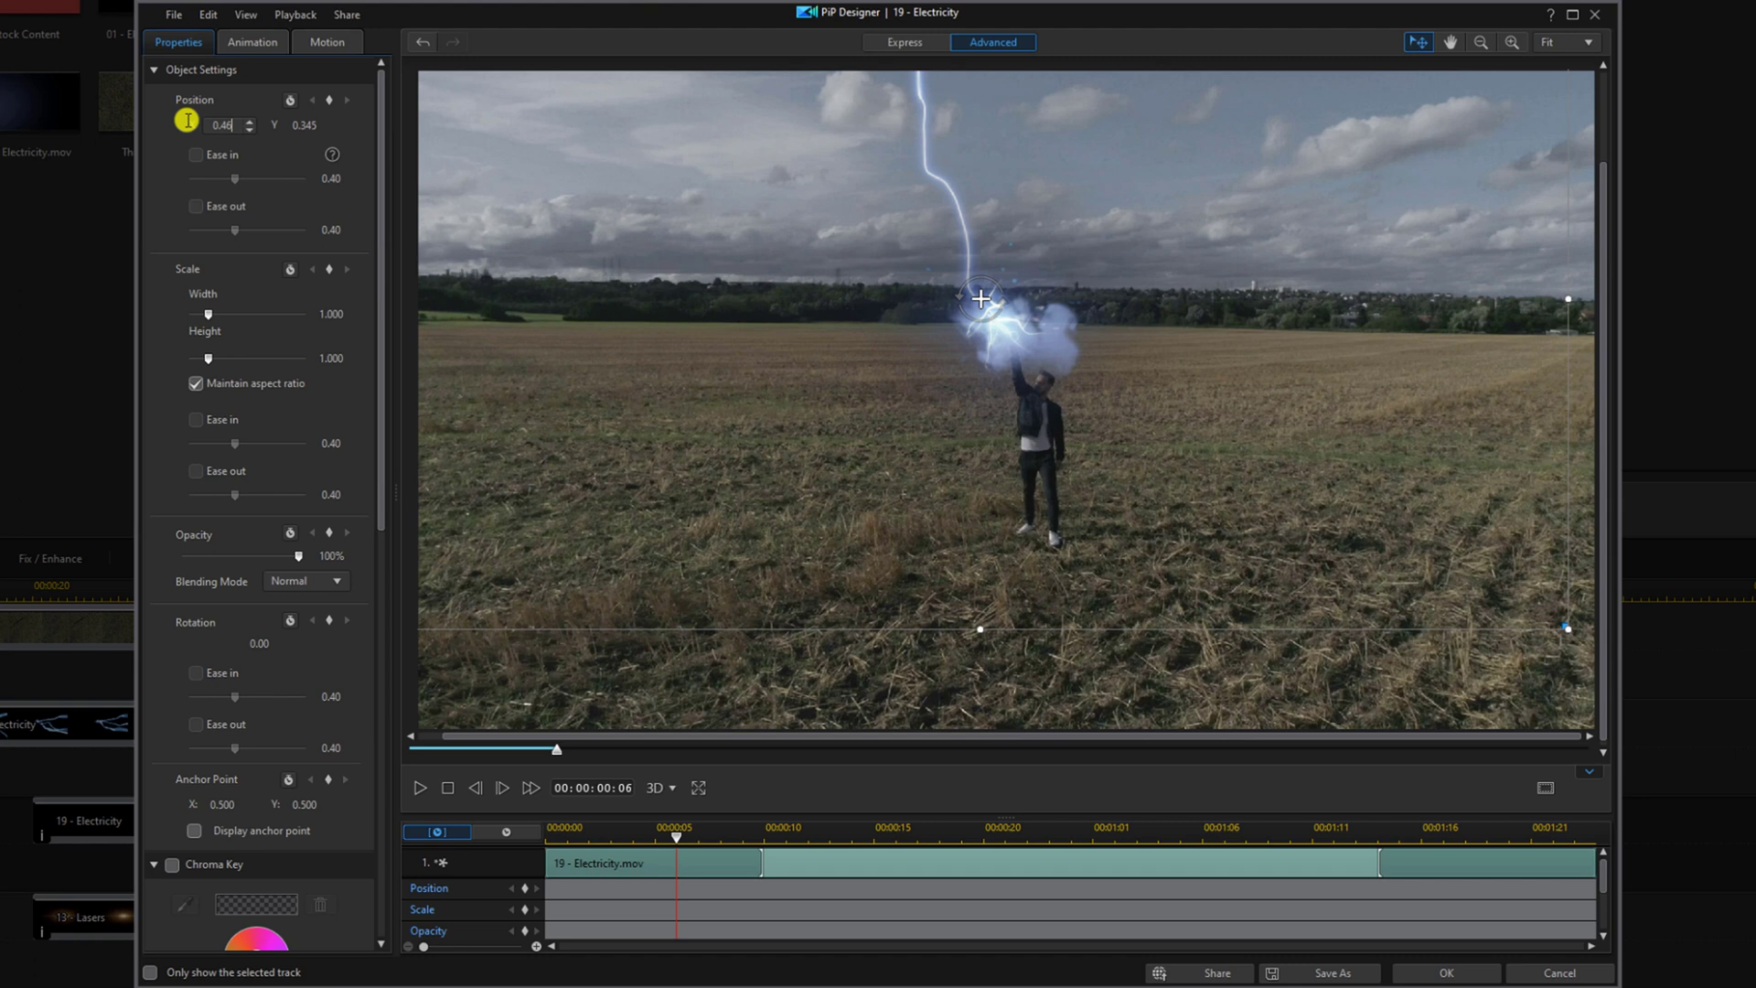
type("9")
key("Return")
left_click(324, 124)
type("0.343")
key("Return")
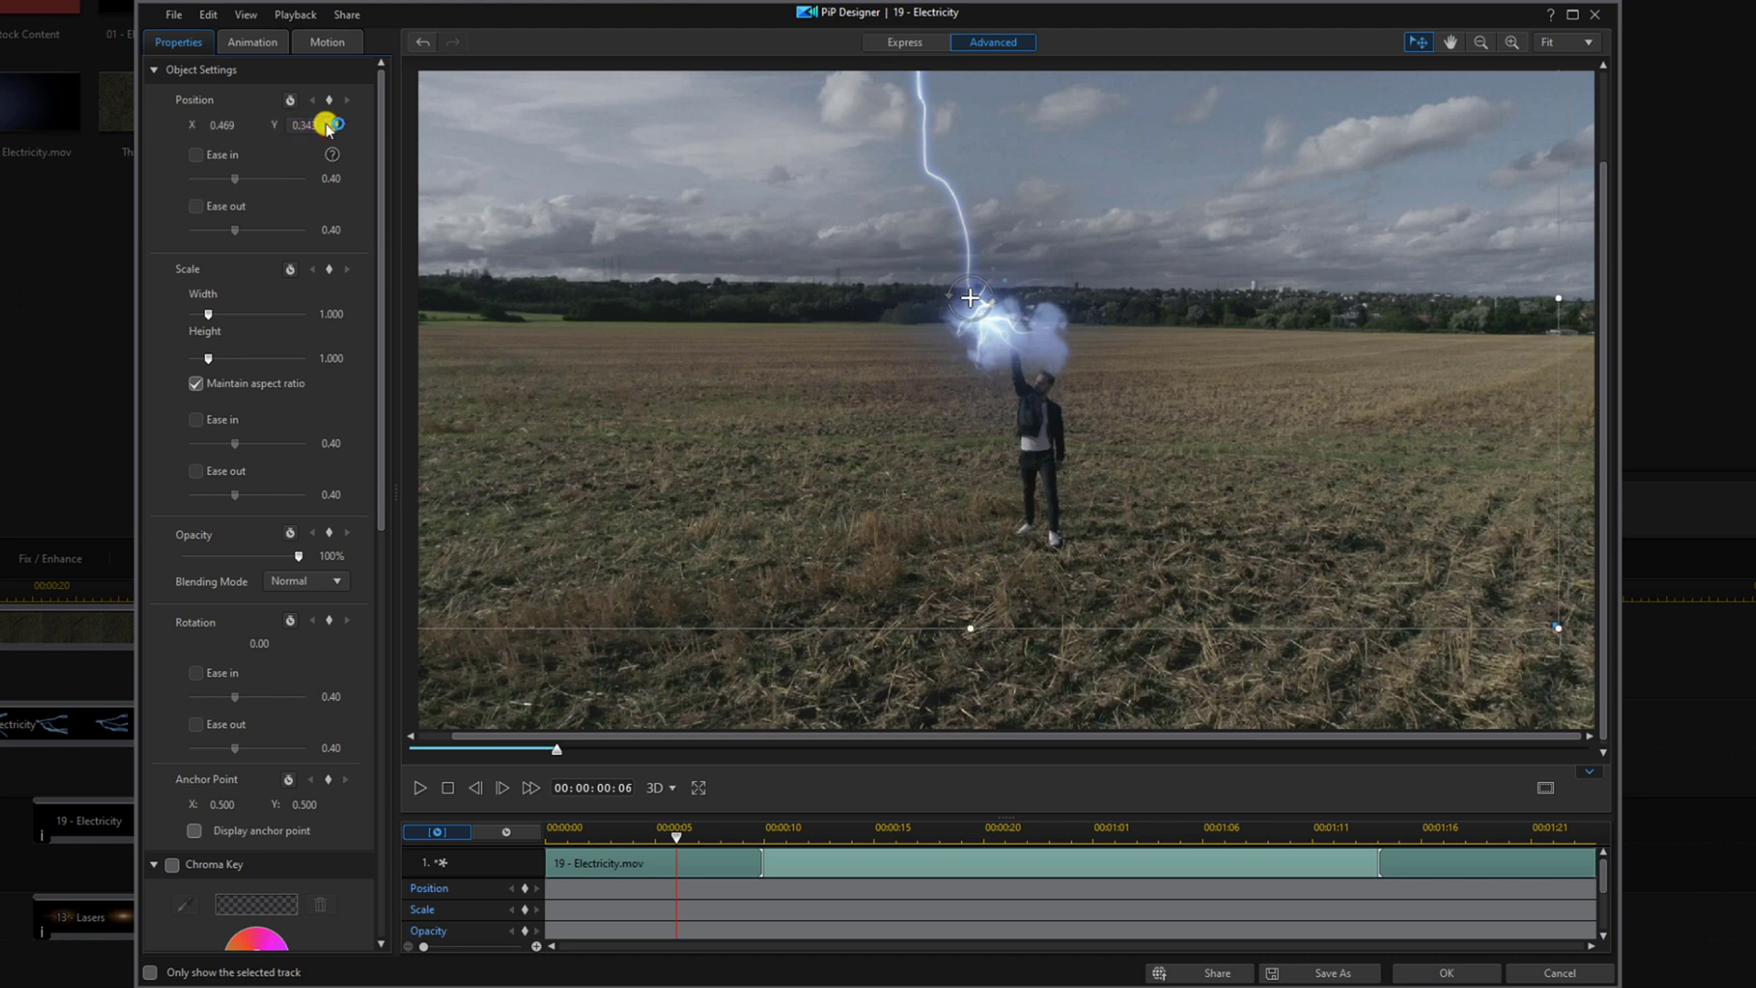
Set the second 19 - Electricity clip's blending mode to Screen and apply the changes
left_click(343, 586)
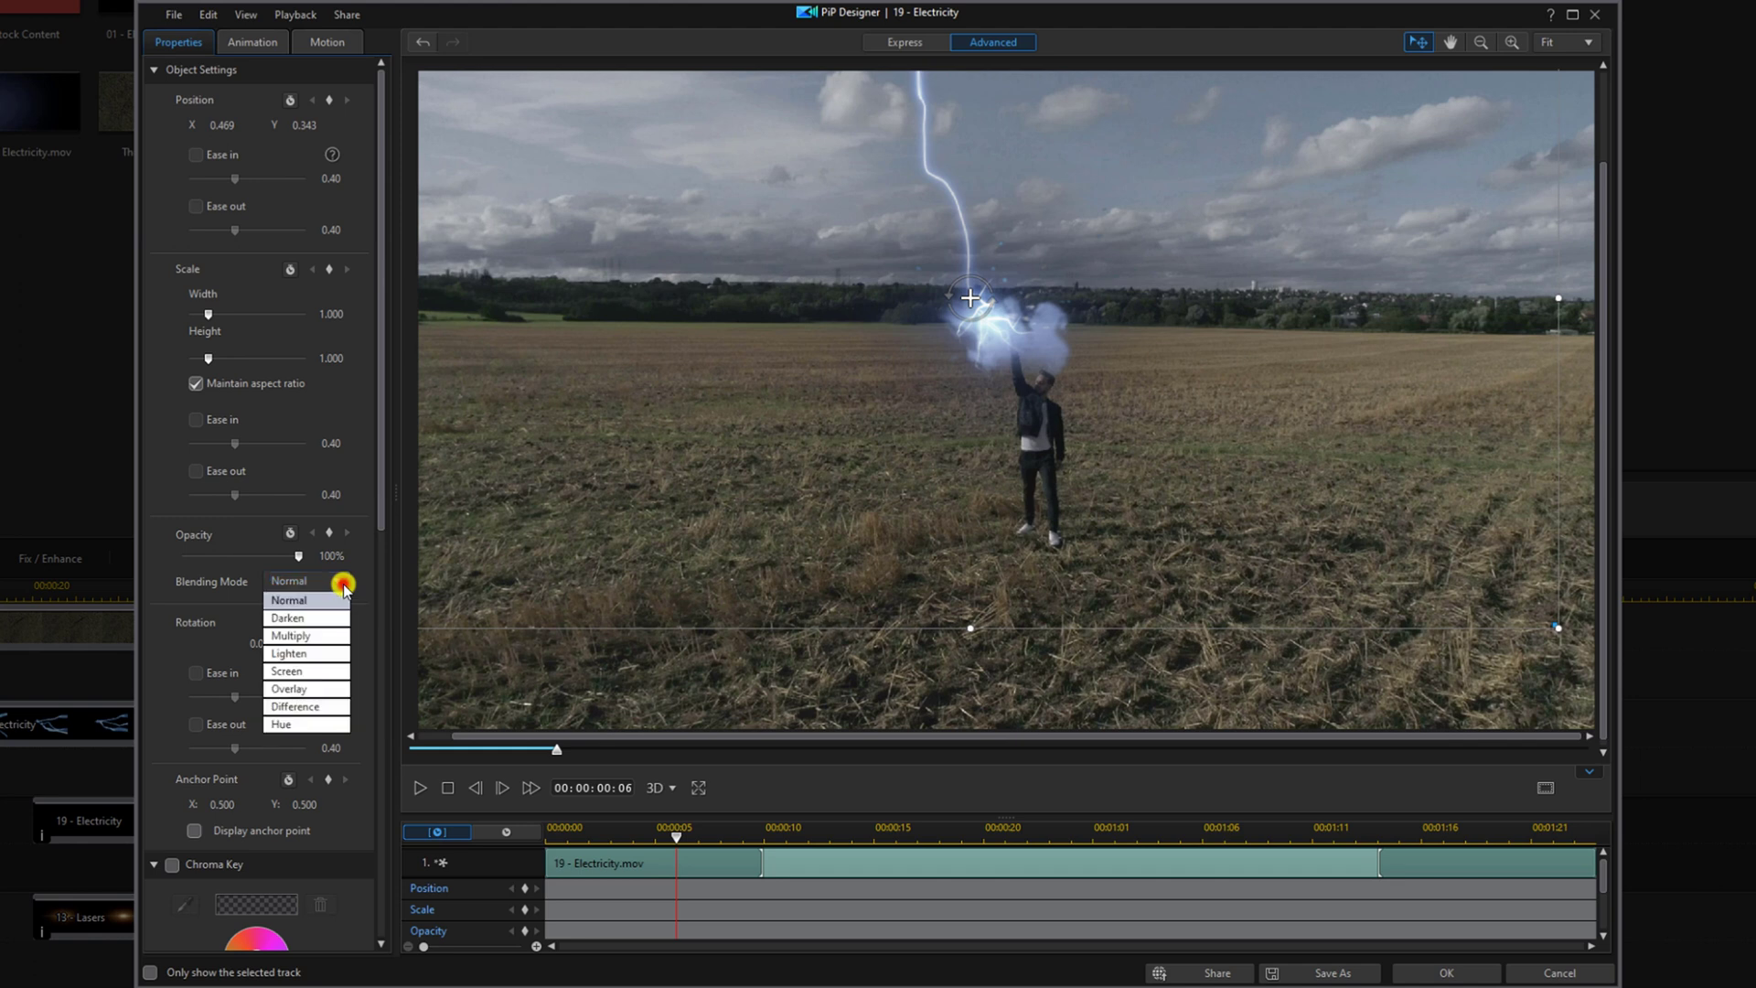
left_click(321, 672)
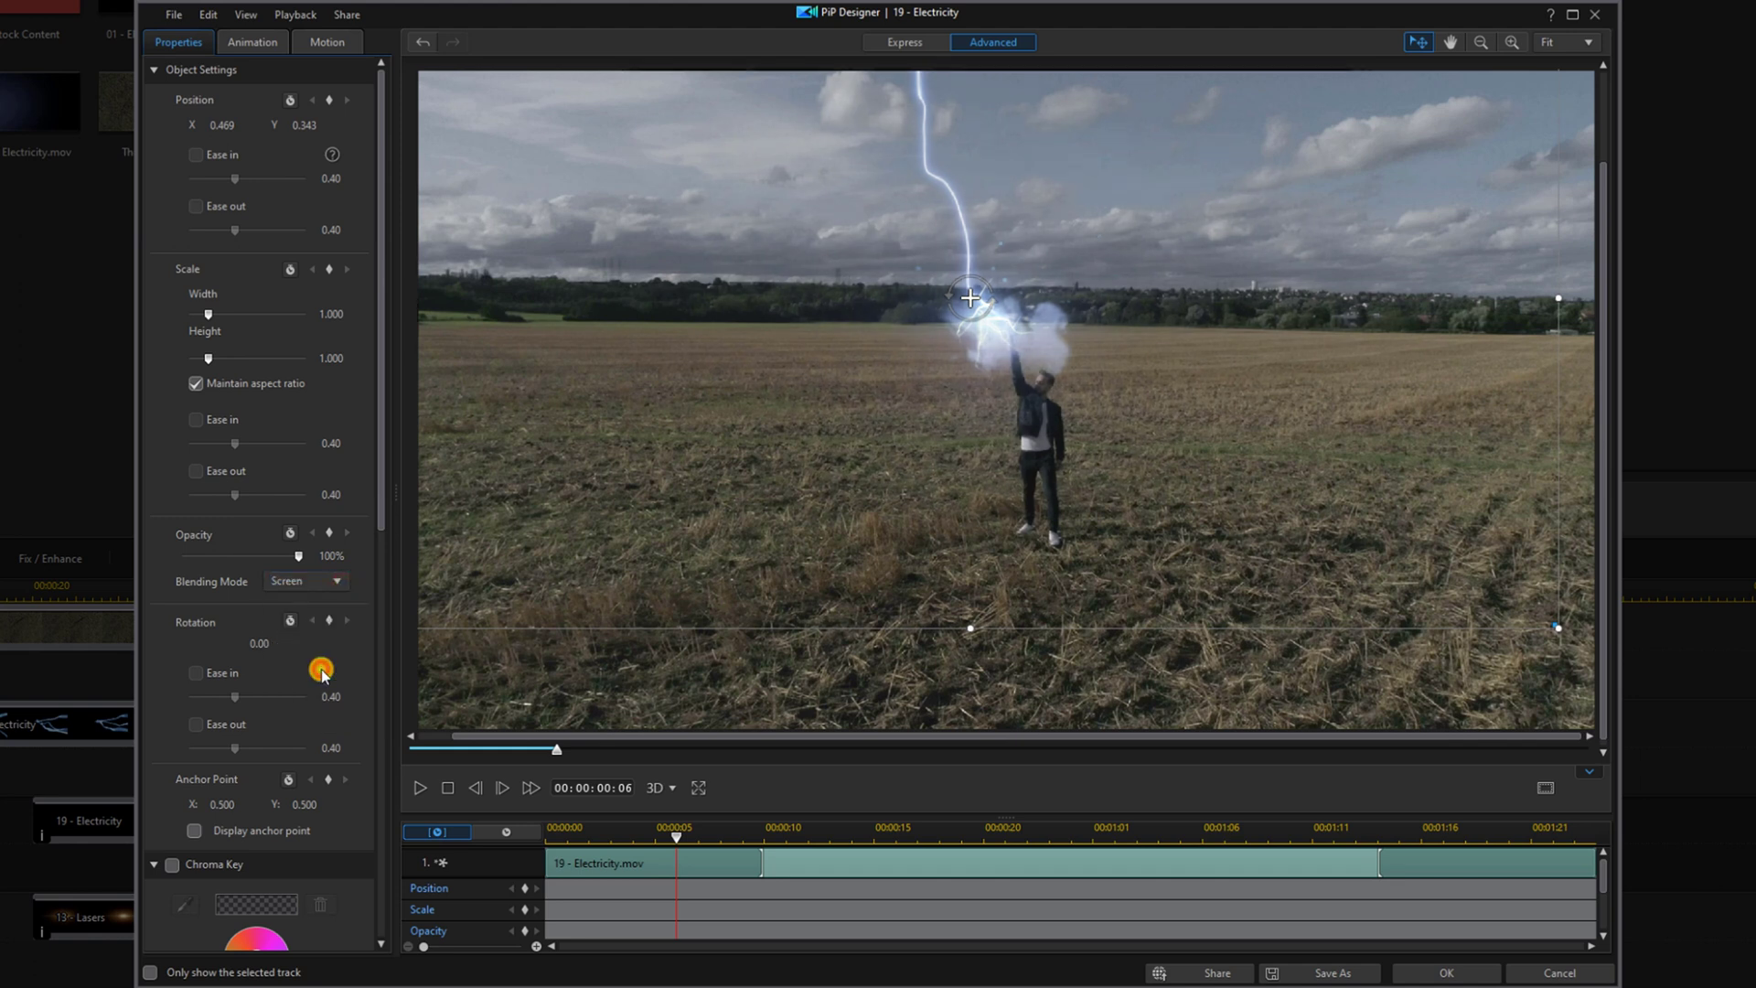
left_click(1438, 973)
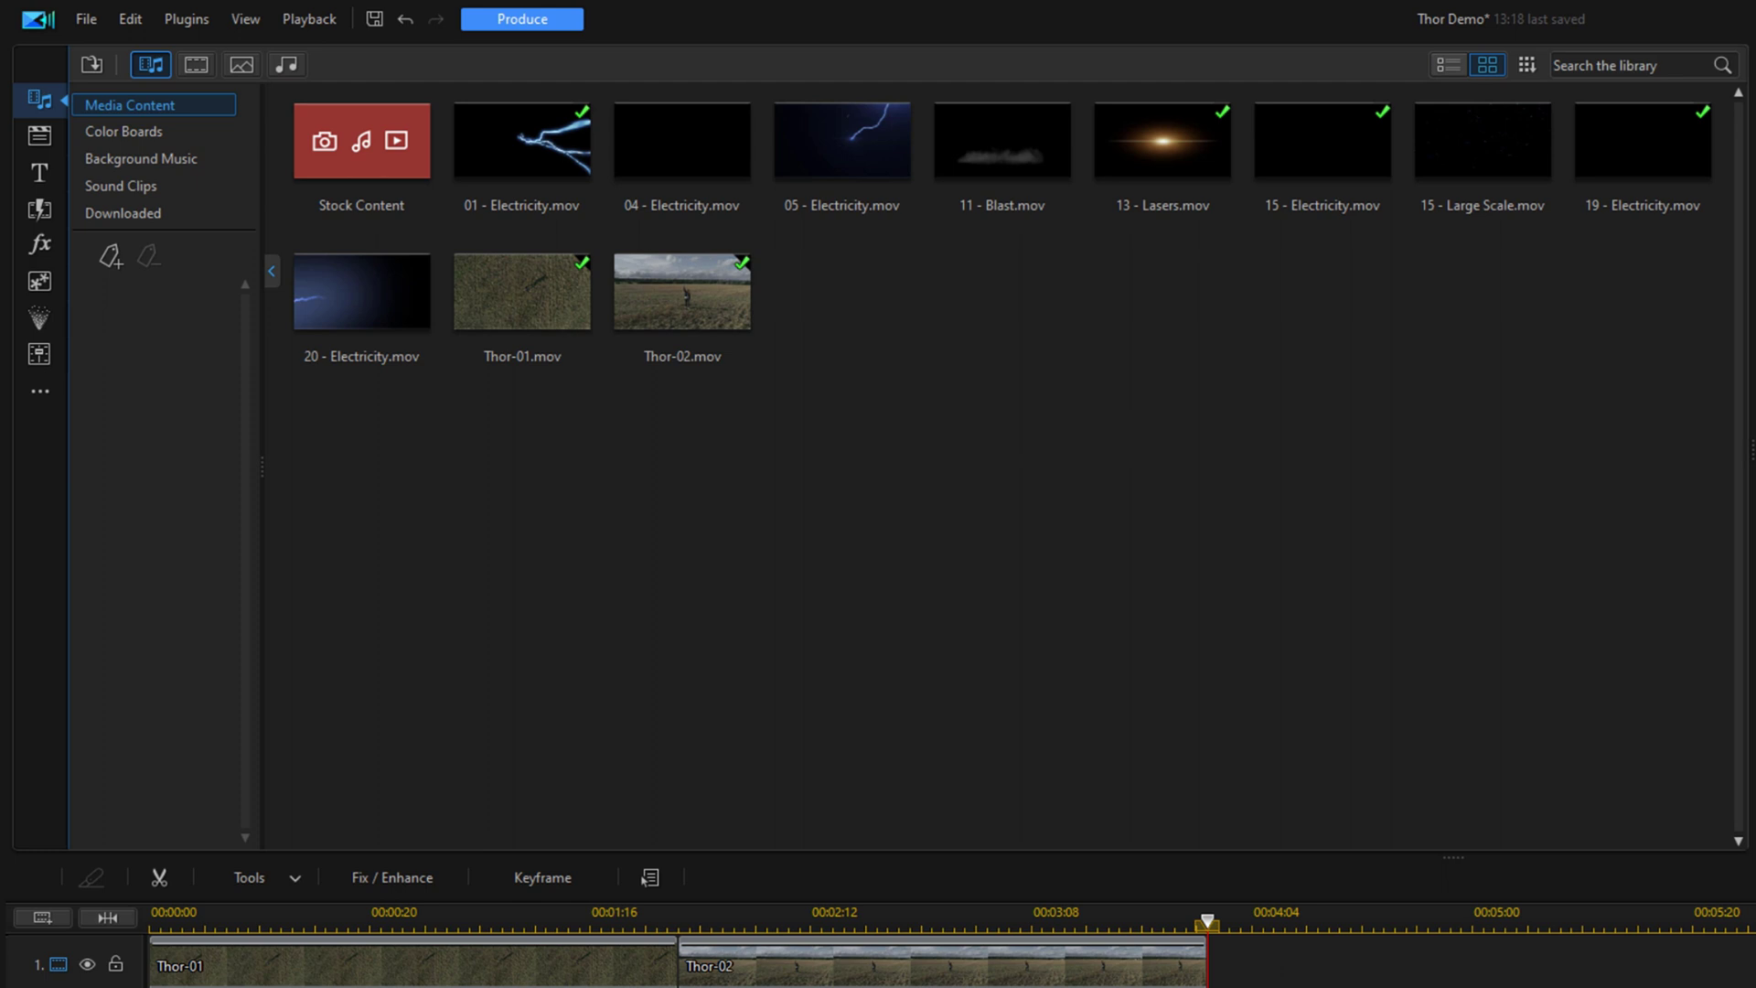
Place 13 - Lasers.mov on video track 4 at 00:00:02:00, directly after the first laser clip
left_click(1135, 145)
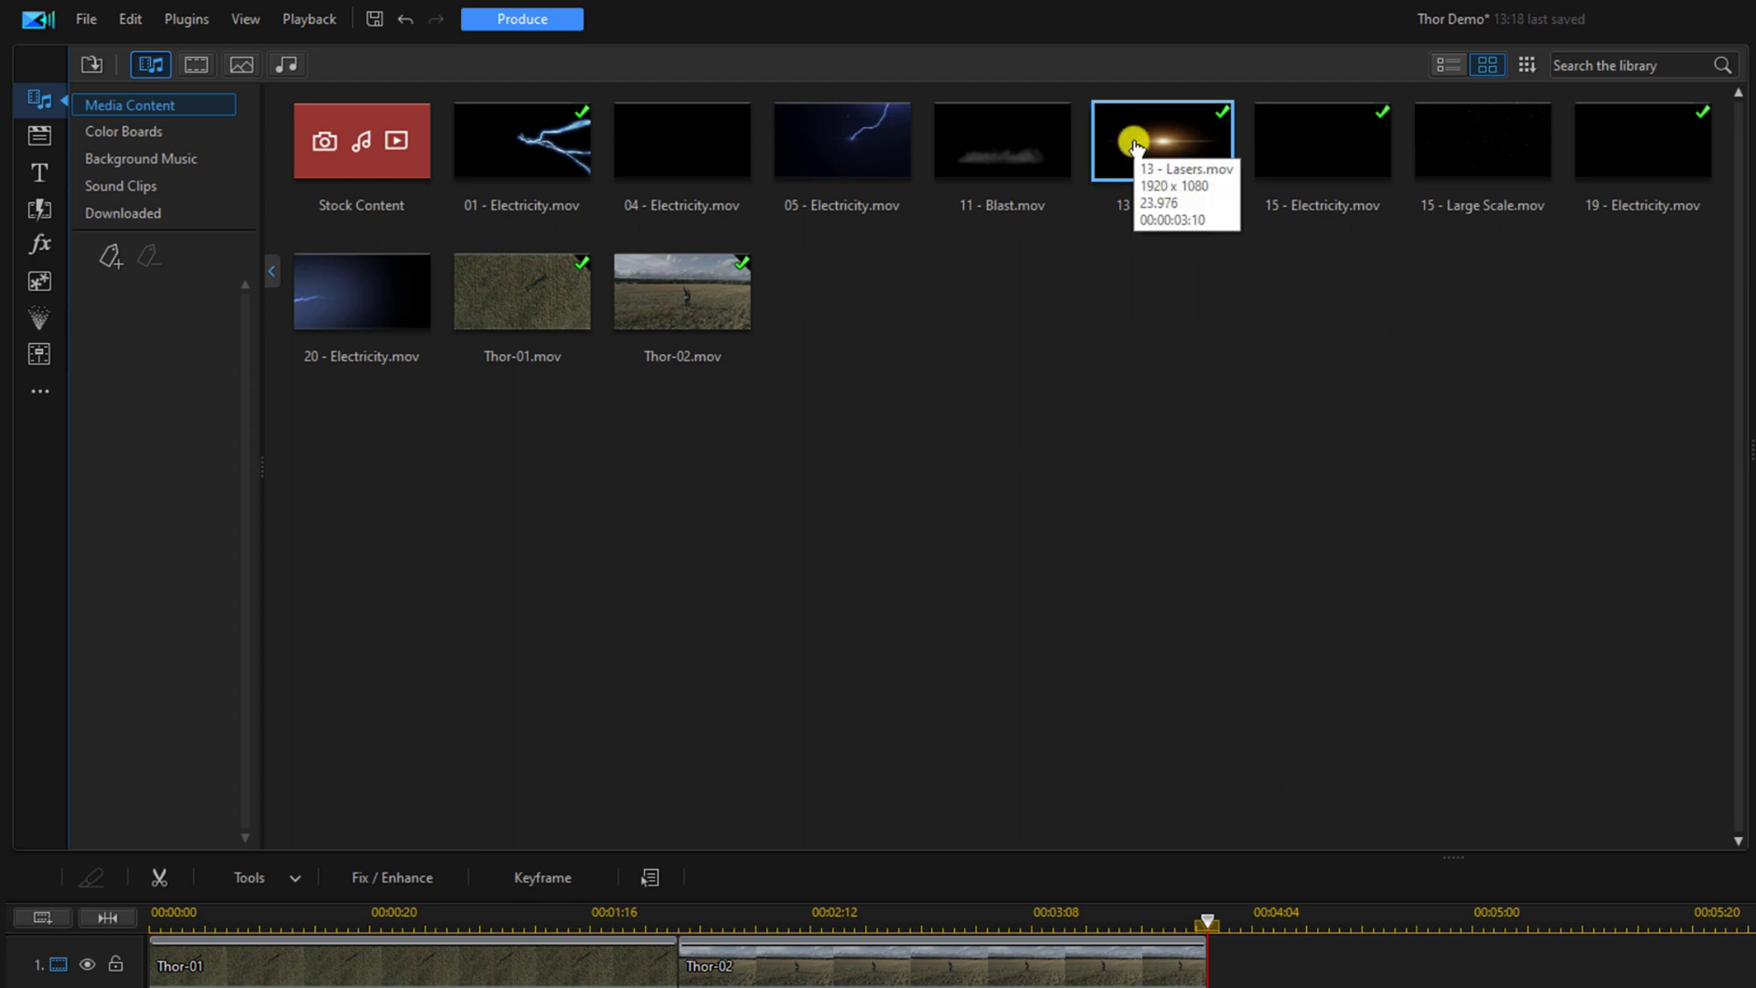
left_click(1135, 144)
left_click_drag(1135, 144, 720, 987)
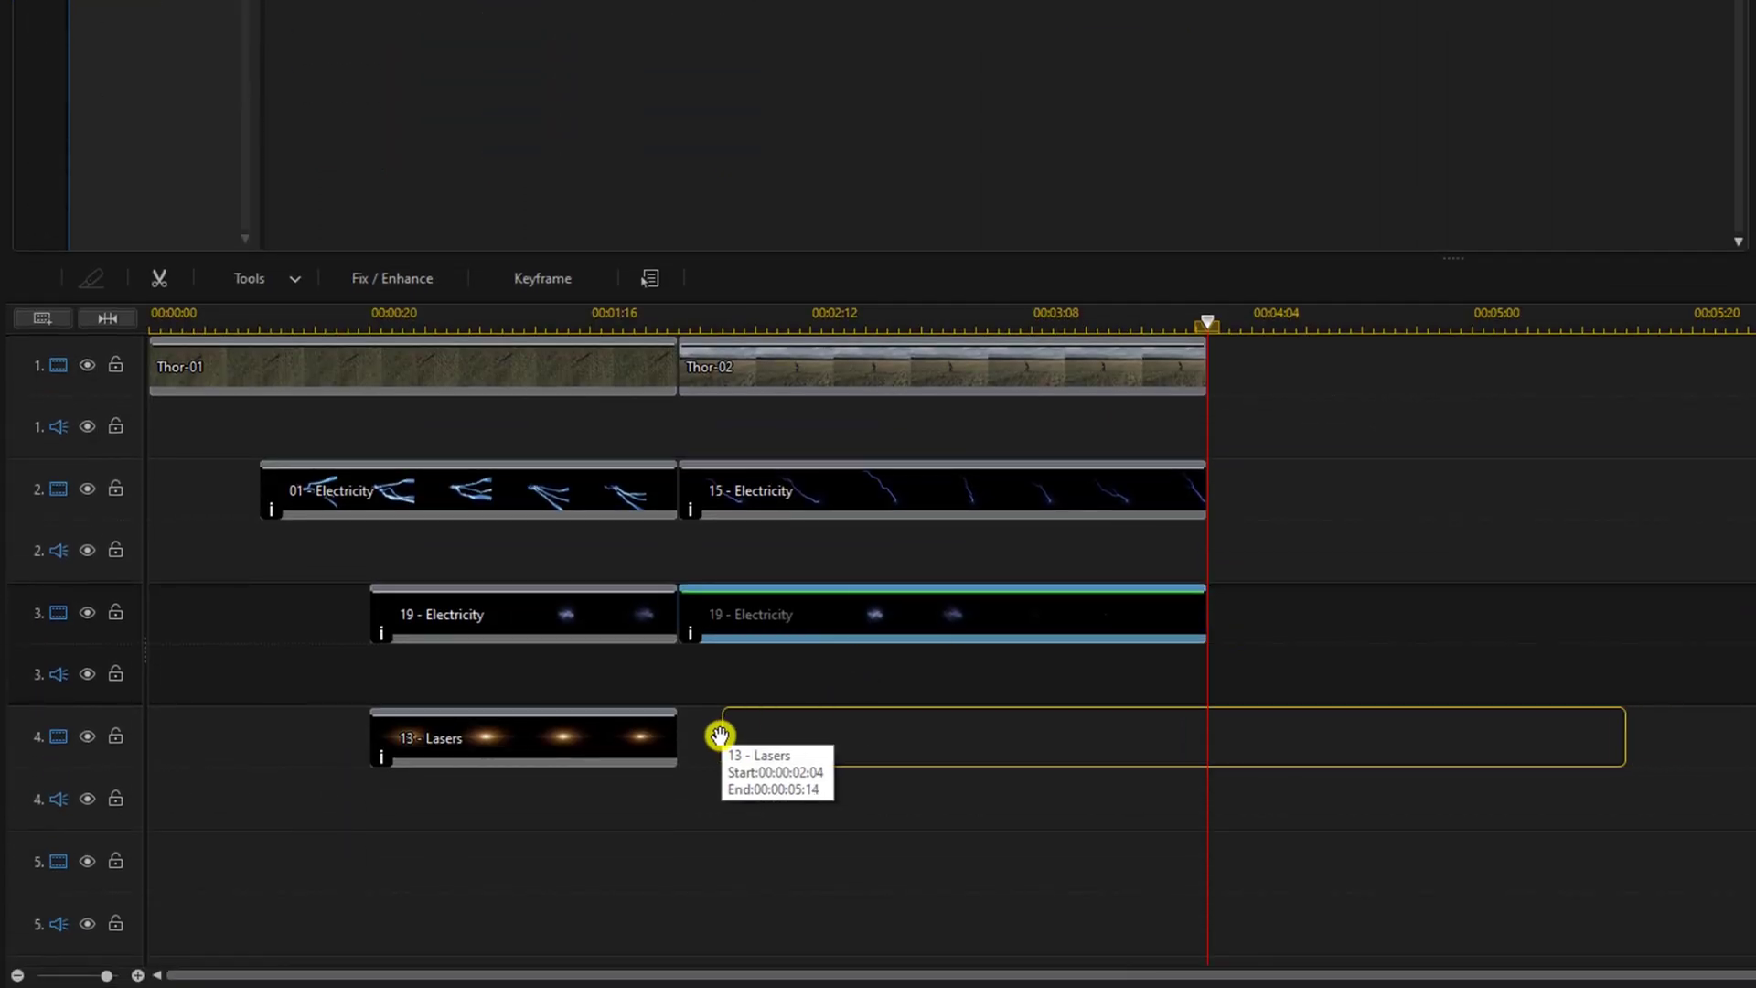
left_click_drag(720, 735, 679, 738)
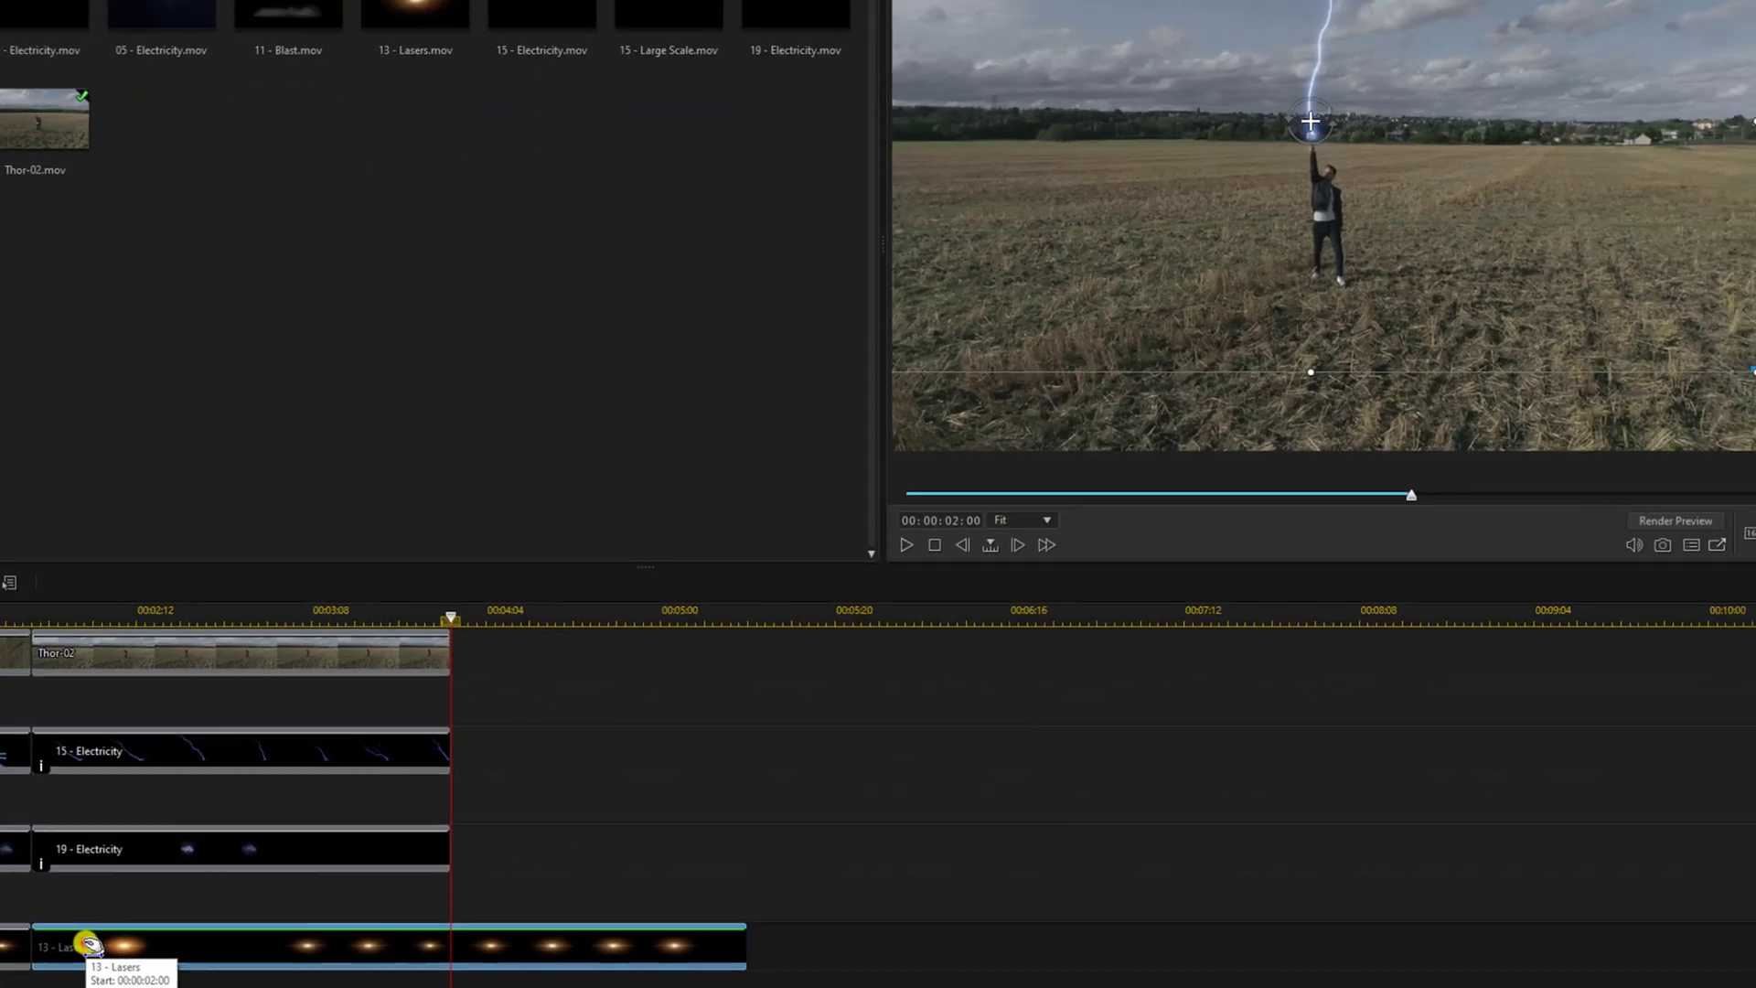
Trim the new laser clip's start to 00:00:03:00, move it back to 00:00:02:00 and trim its end to 00:00:04:00
left_click(747, 732)
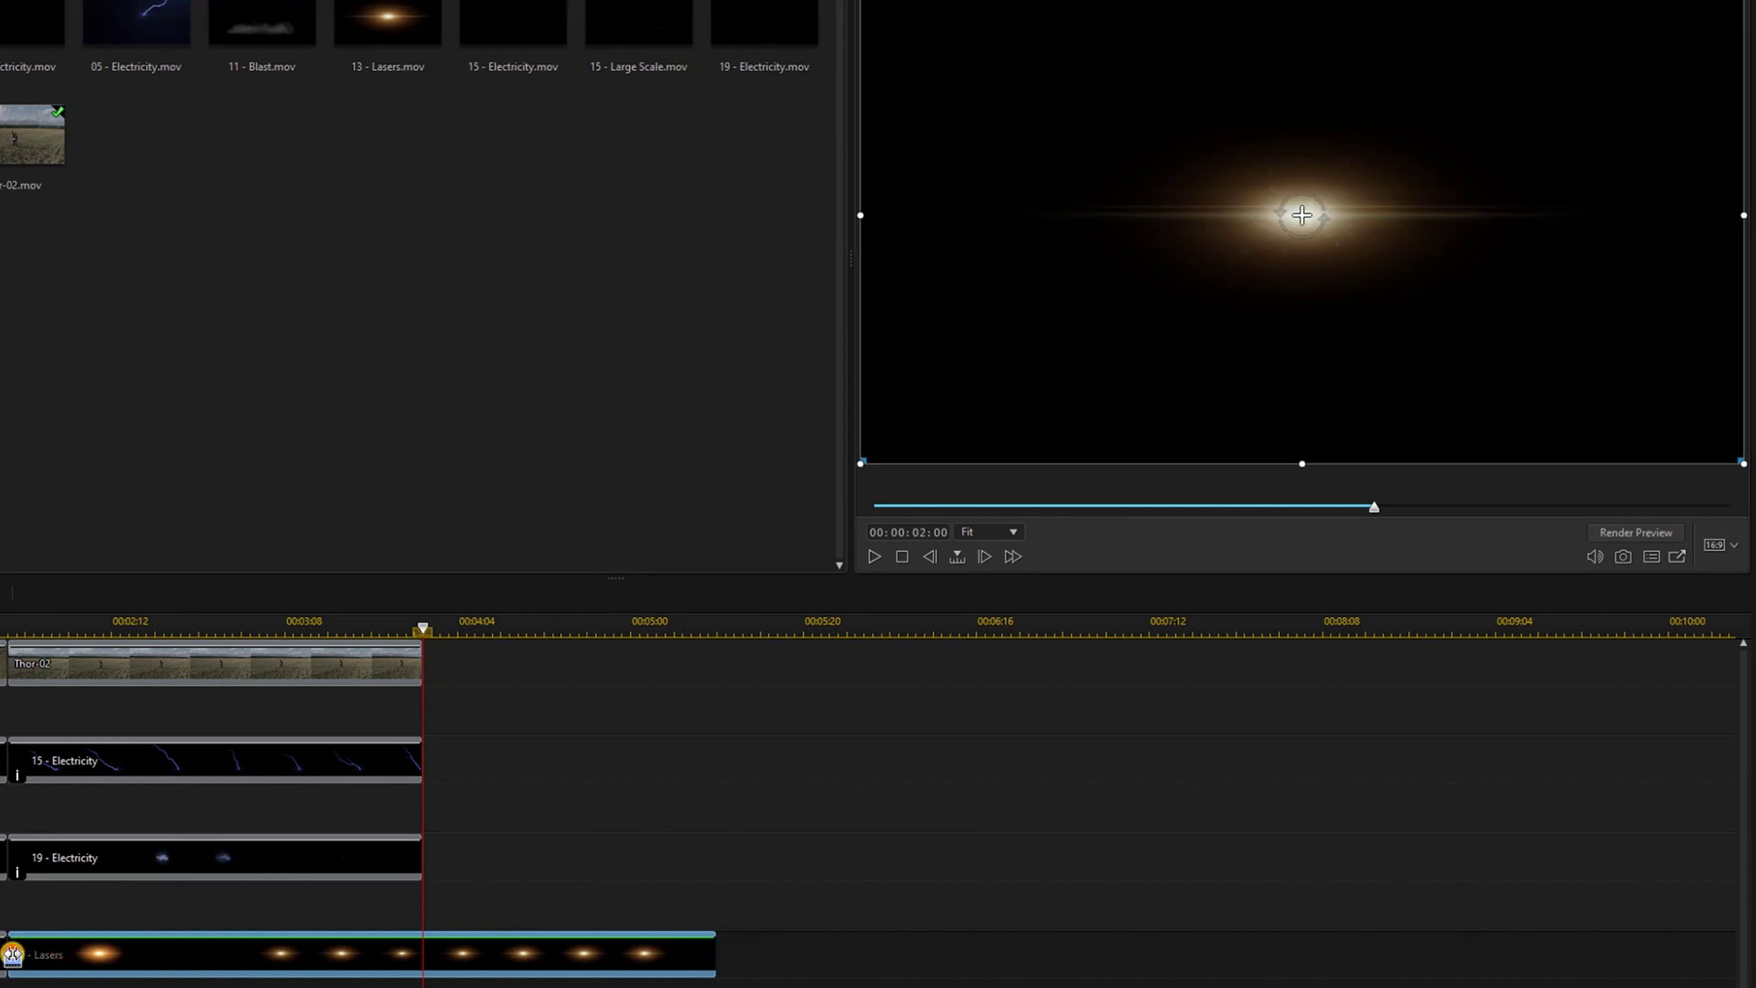
left_click_drag(12, 954, 215, 957)
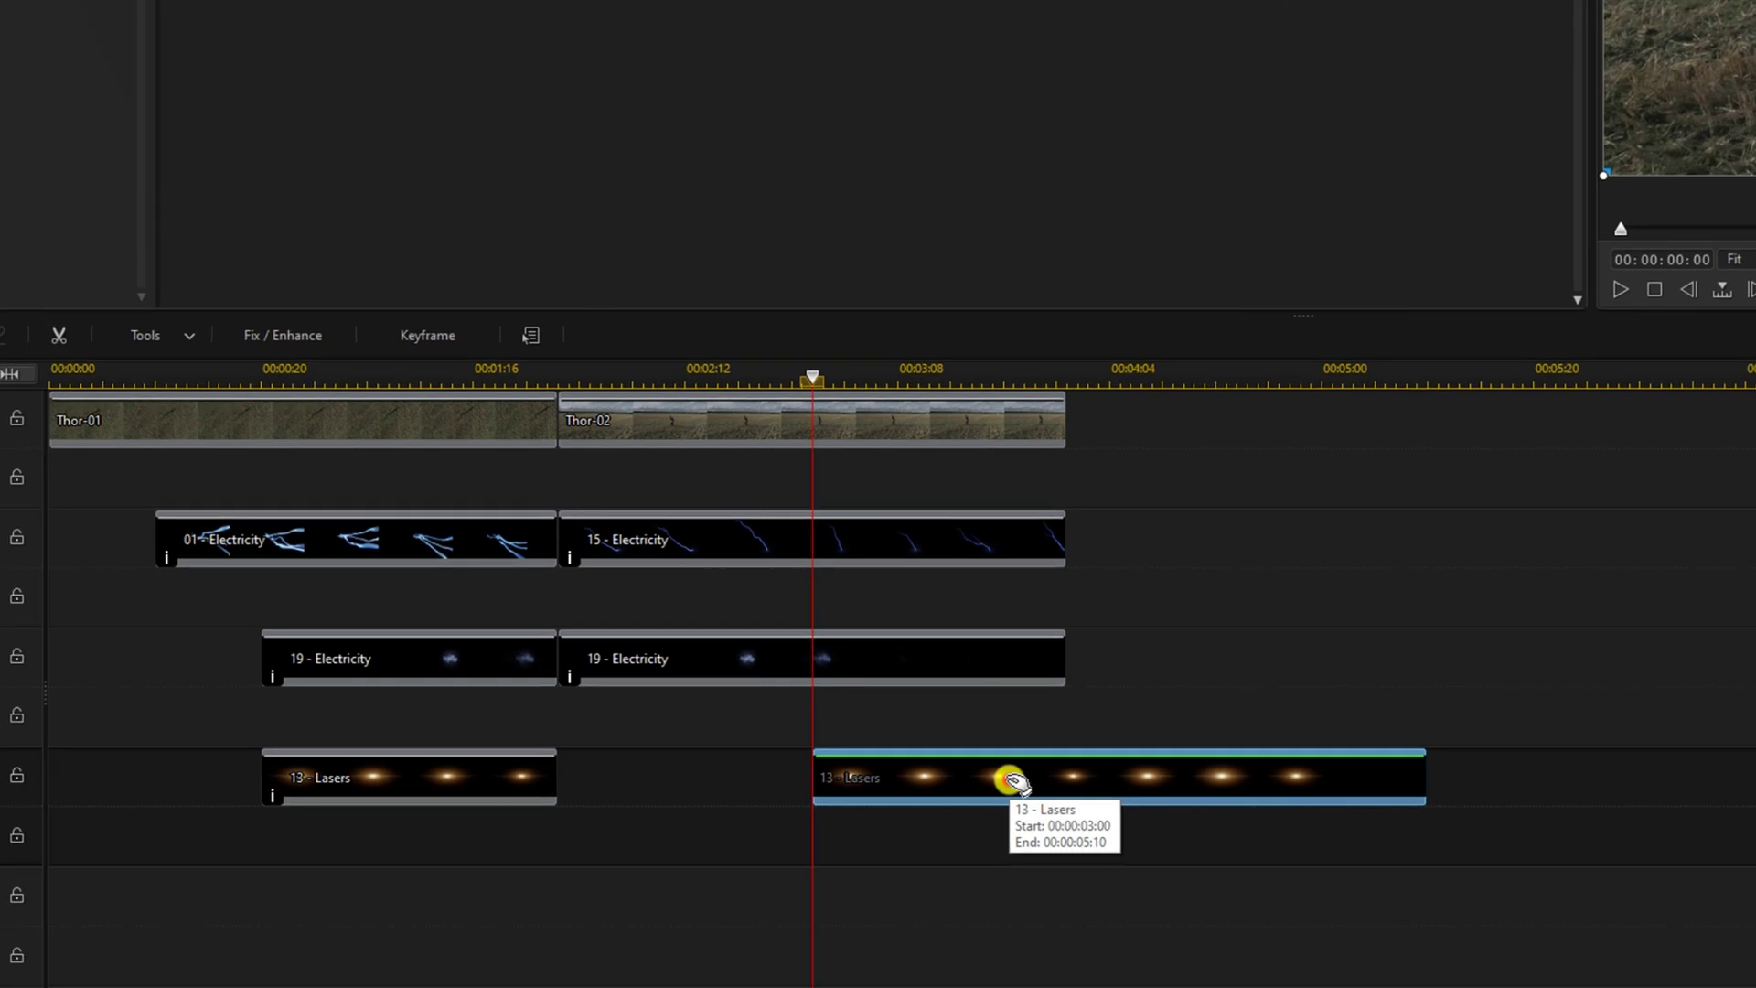
left_click_drag(1014, 780, 772, 783)
left_click_drag(899, 743, 887, 739)
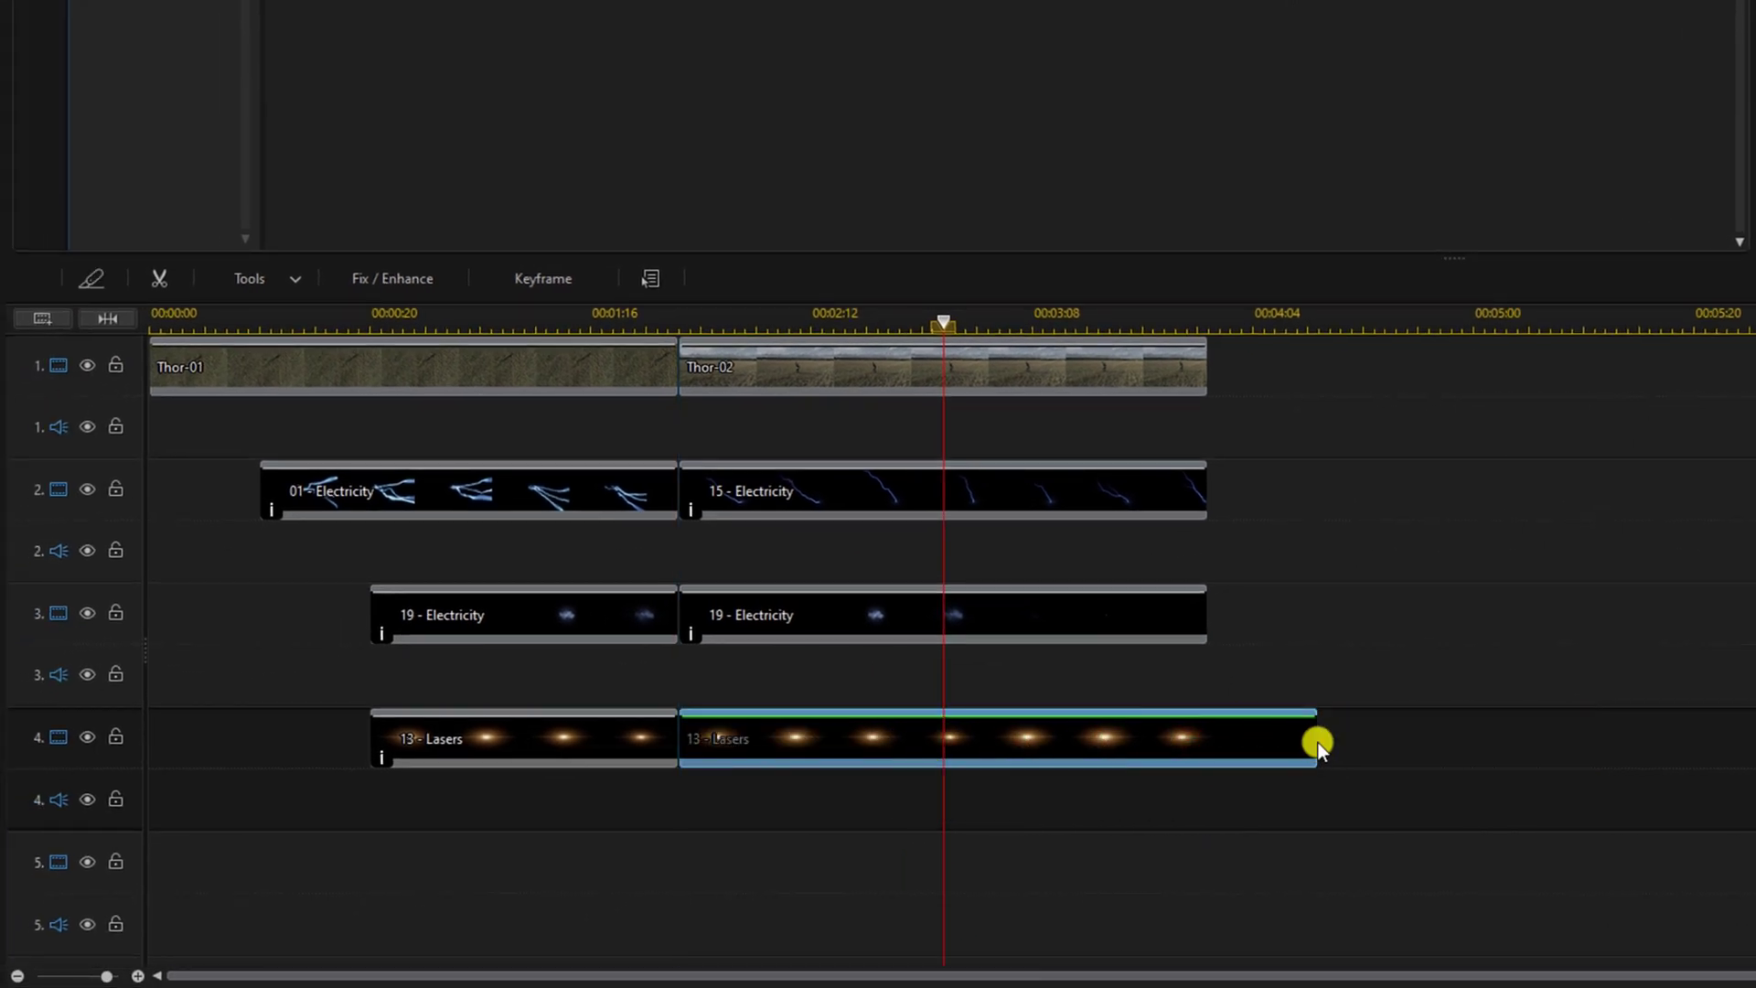
left_click_drag(1320, 743, 1210, 741)
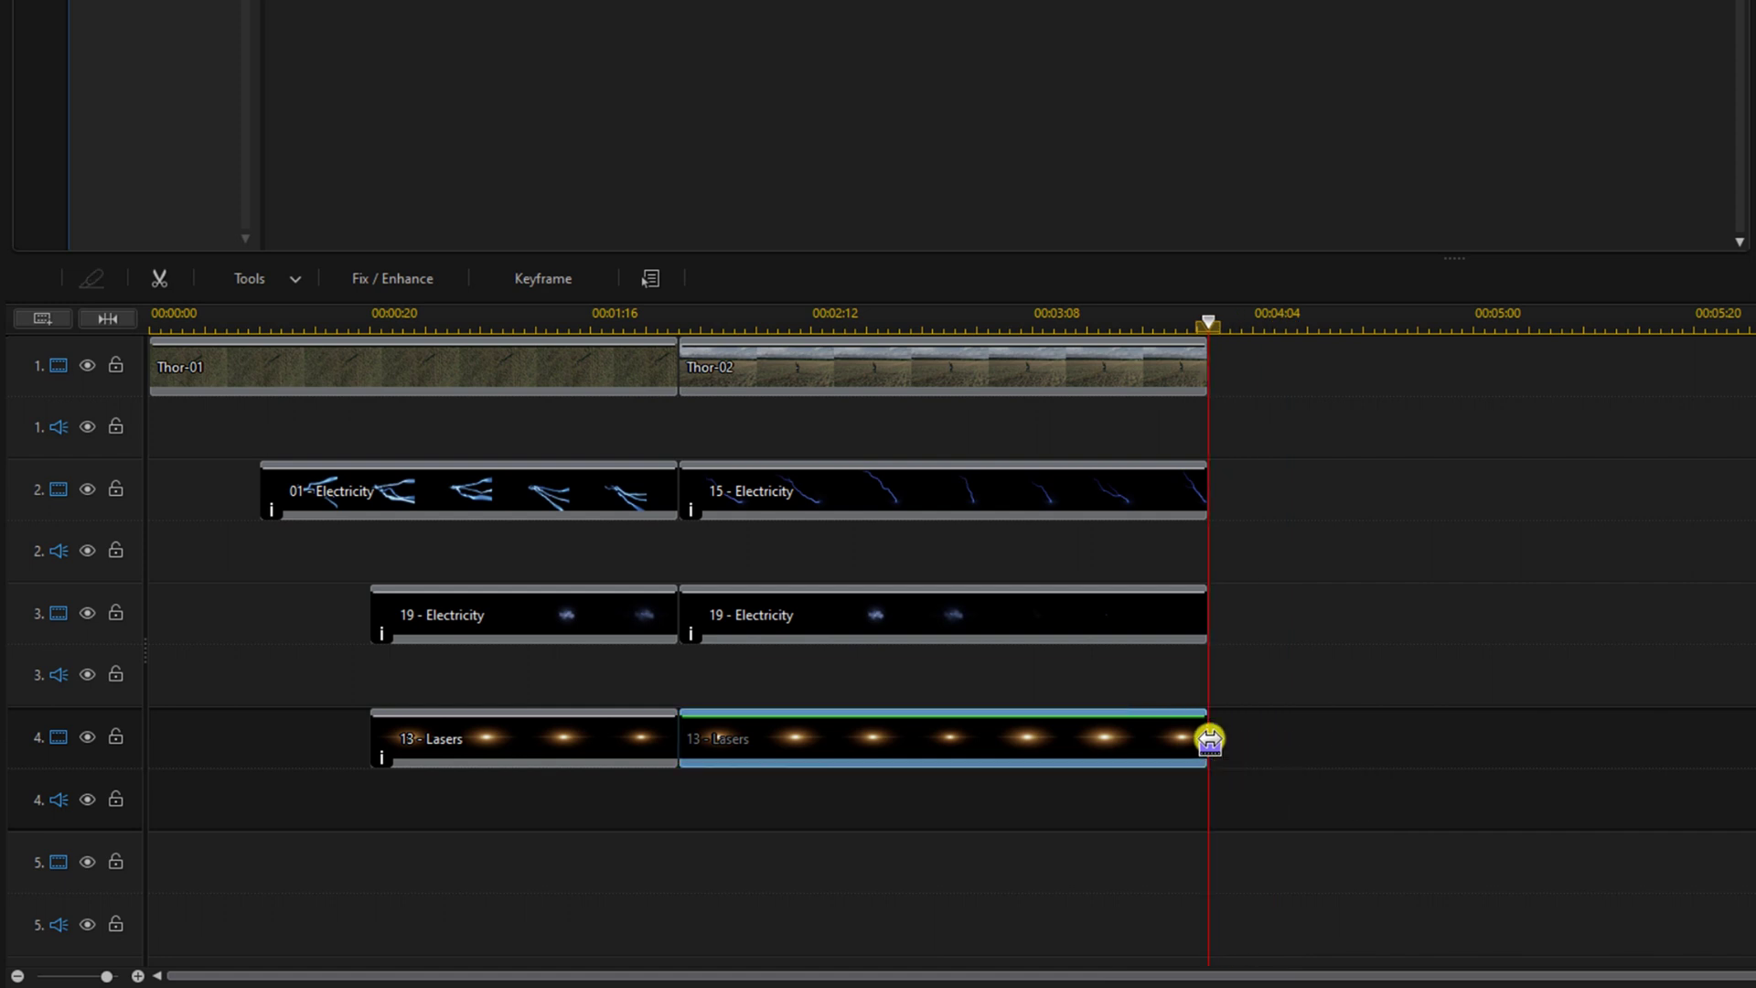
Open the second 13 - Lasers clip for editing and scale it to 1.231 with the aspect ratio maintained
double_click(878, 744)
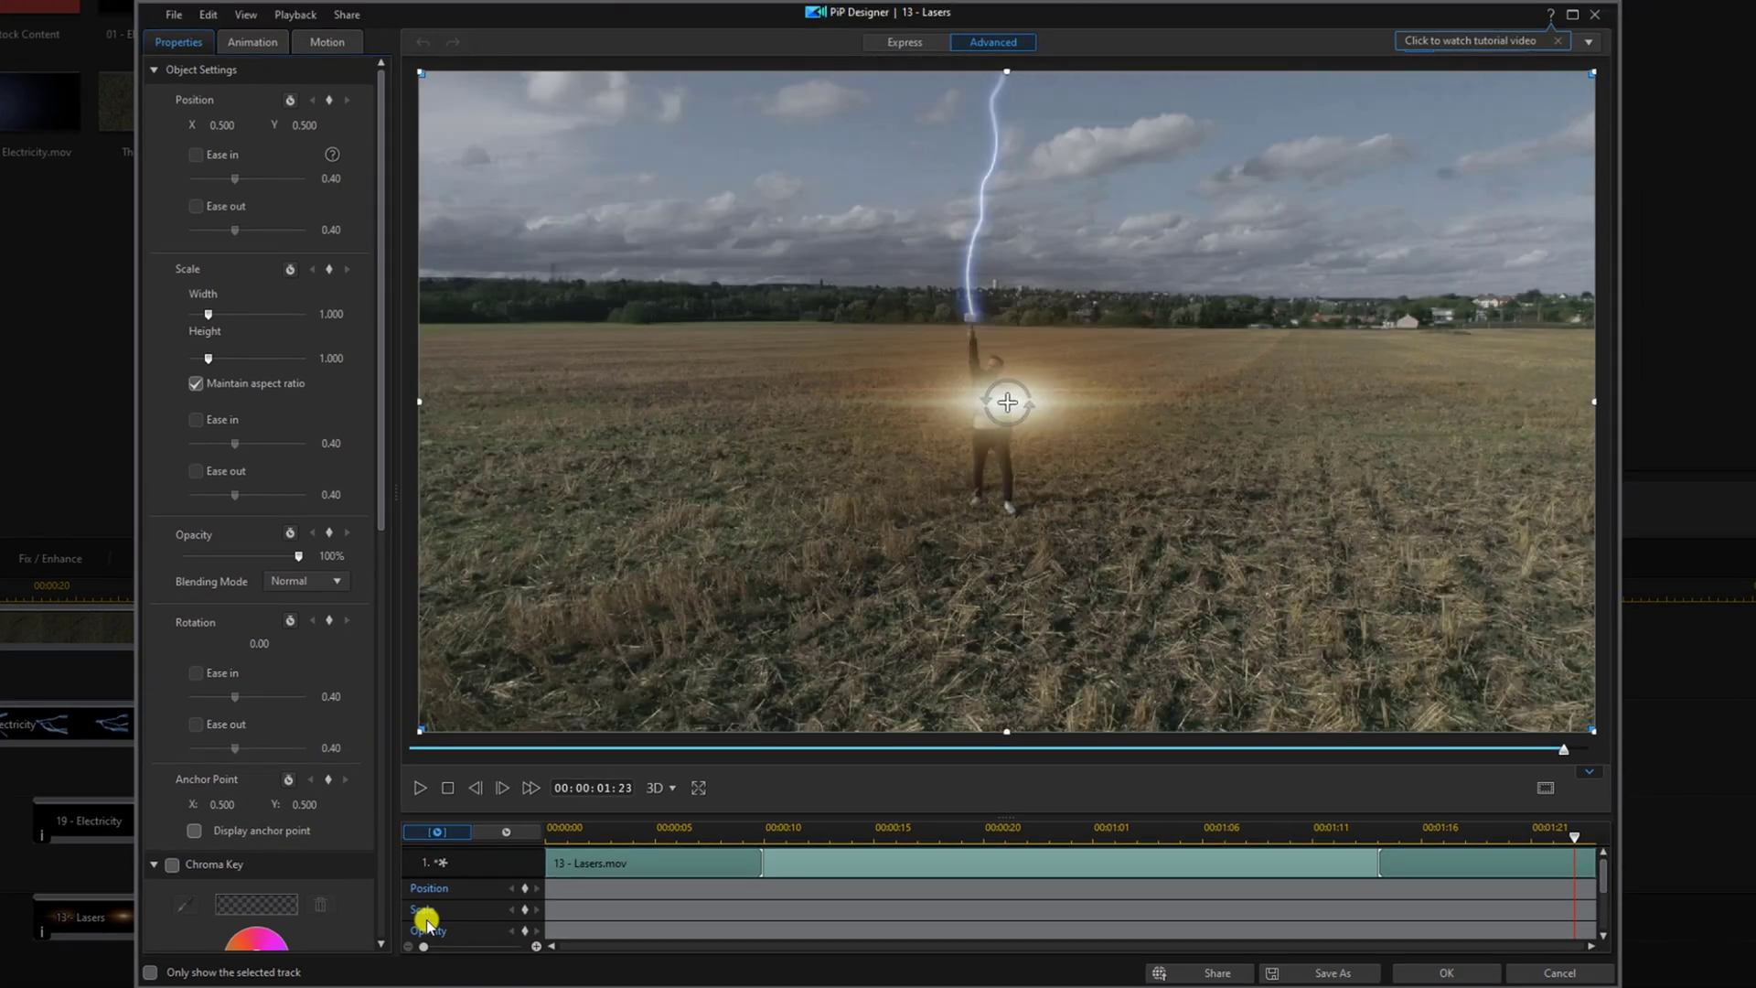
left_click(344, 313)
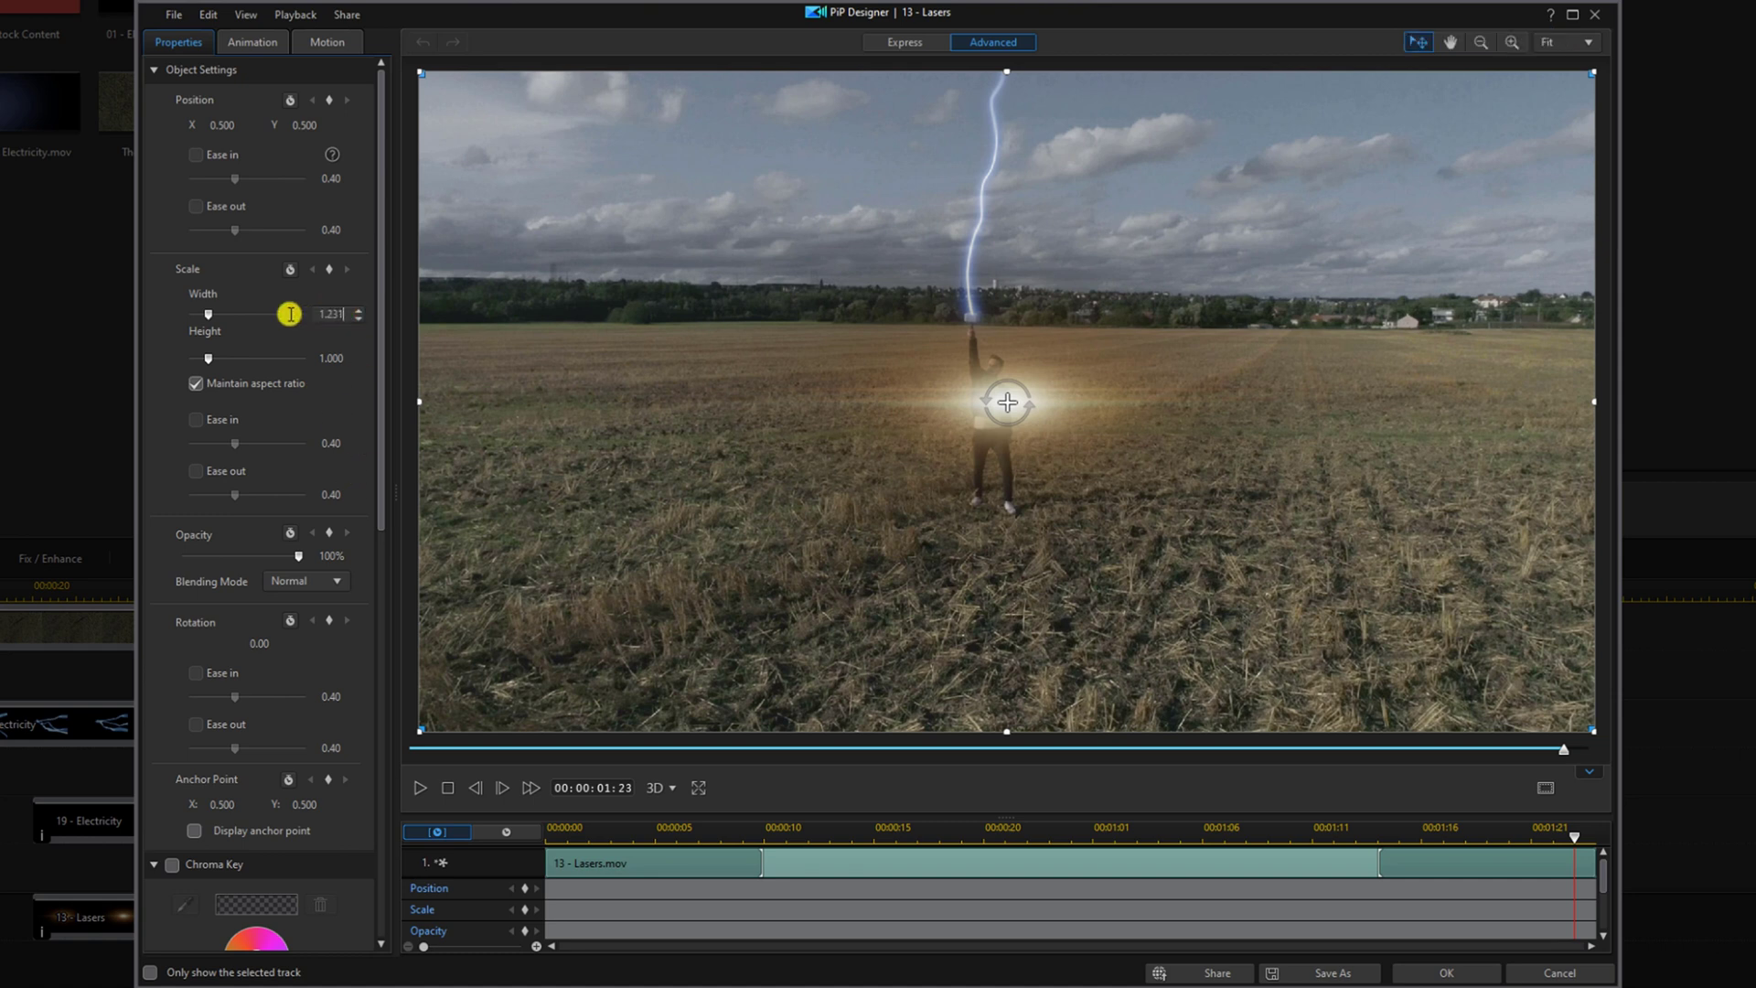
key("Return")
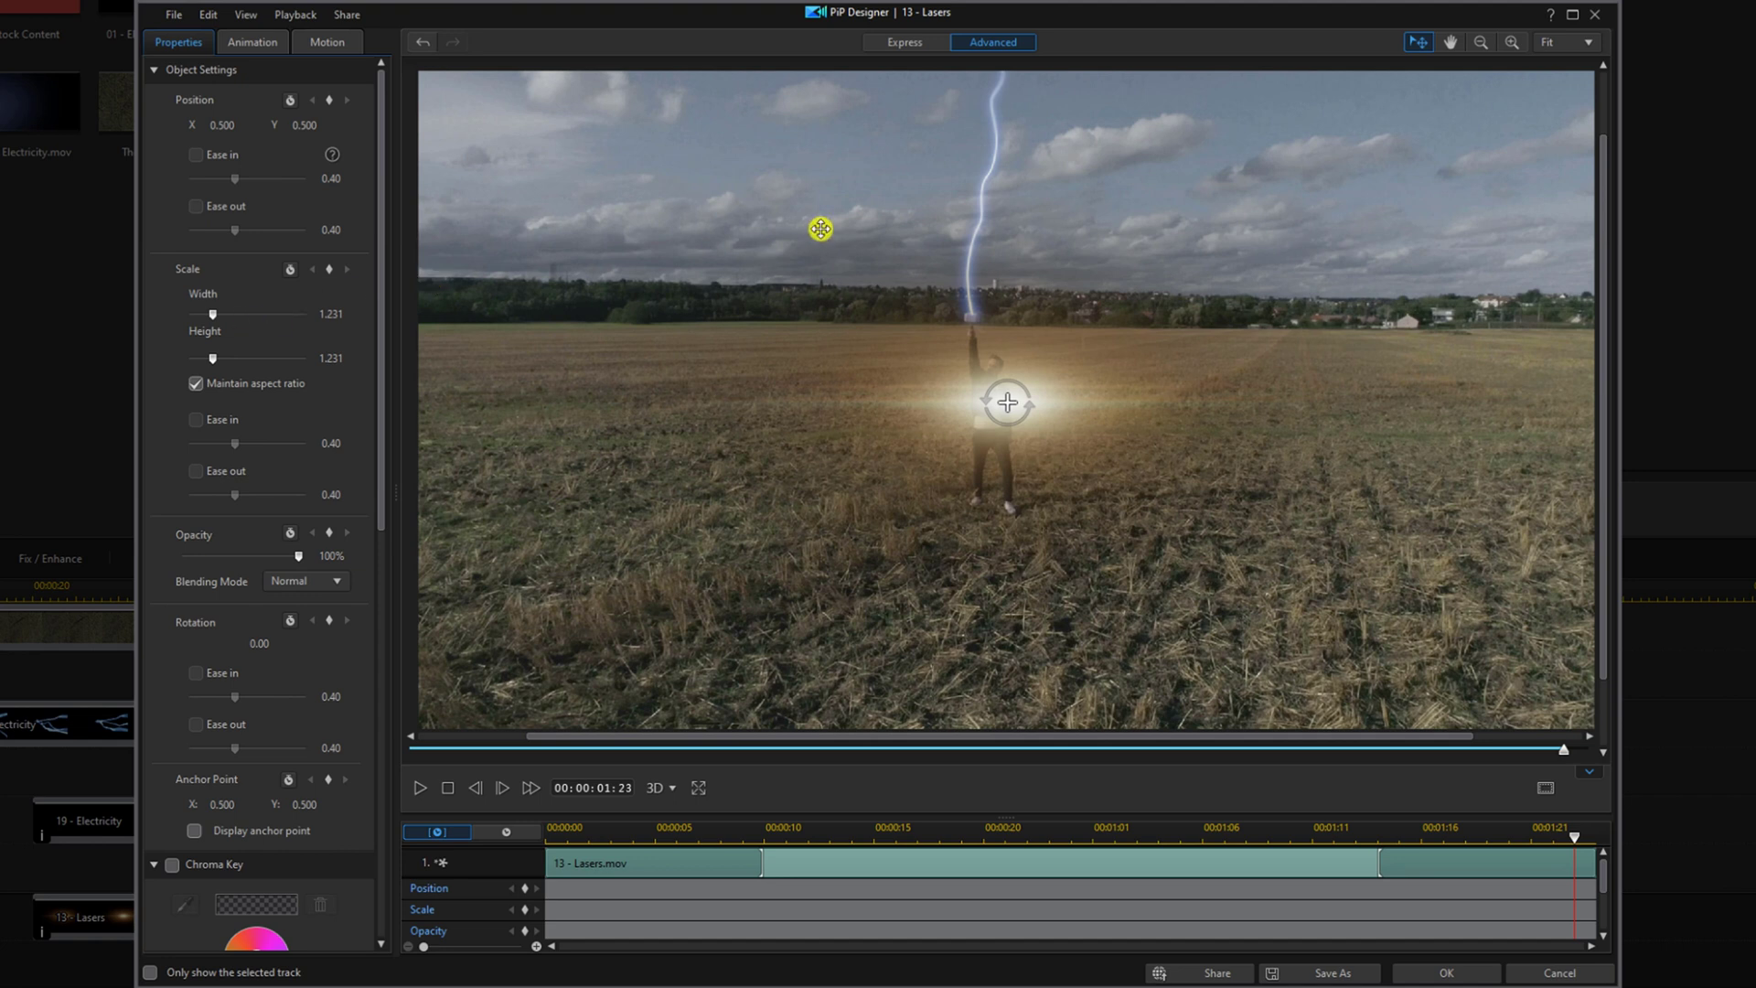
Position the laser flare over the hammer at X 0.506, Y 0.385 and set its blending mode to Screen
left_click_drag(1009, 400, 970, 319)
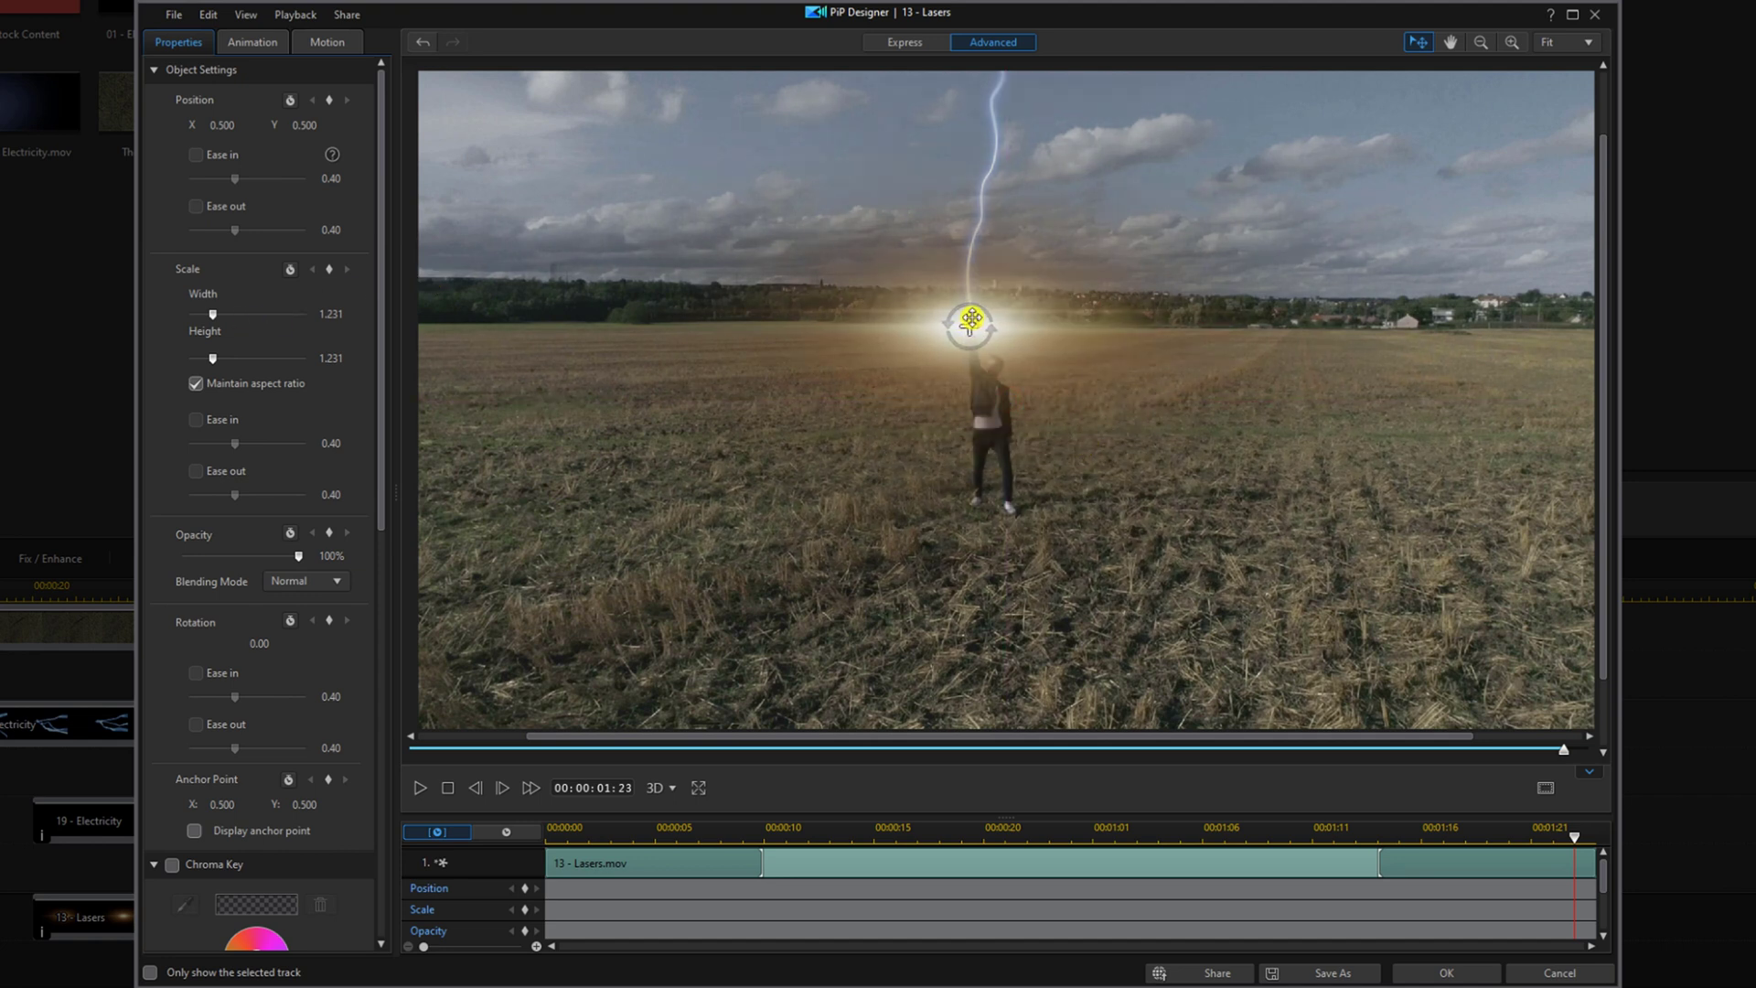
double_click(238, 125)
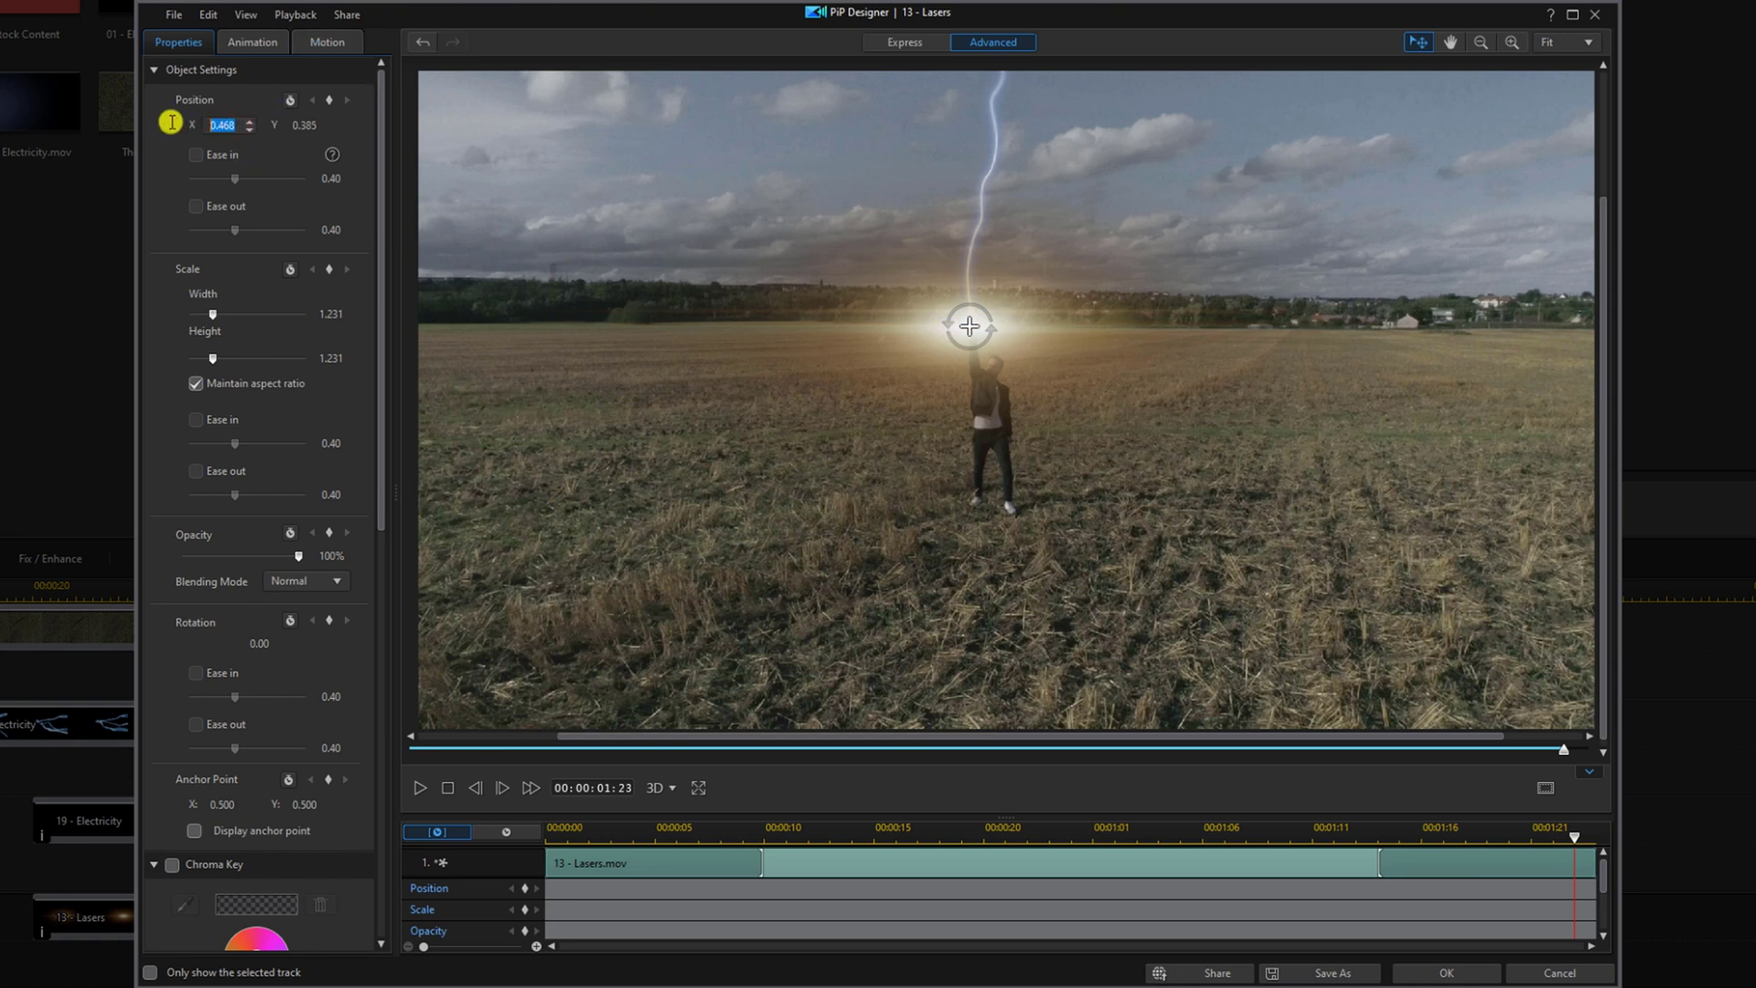
key("Return")
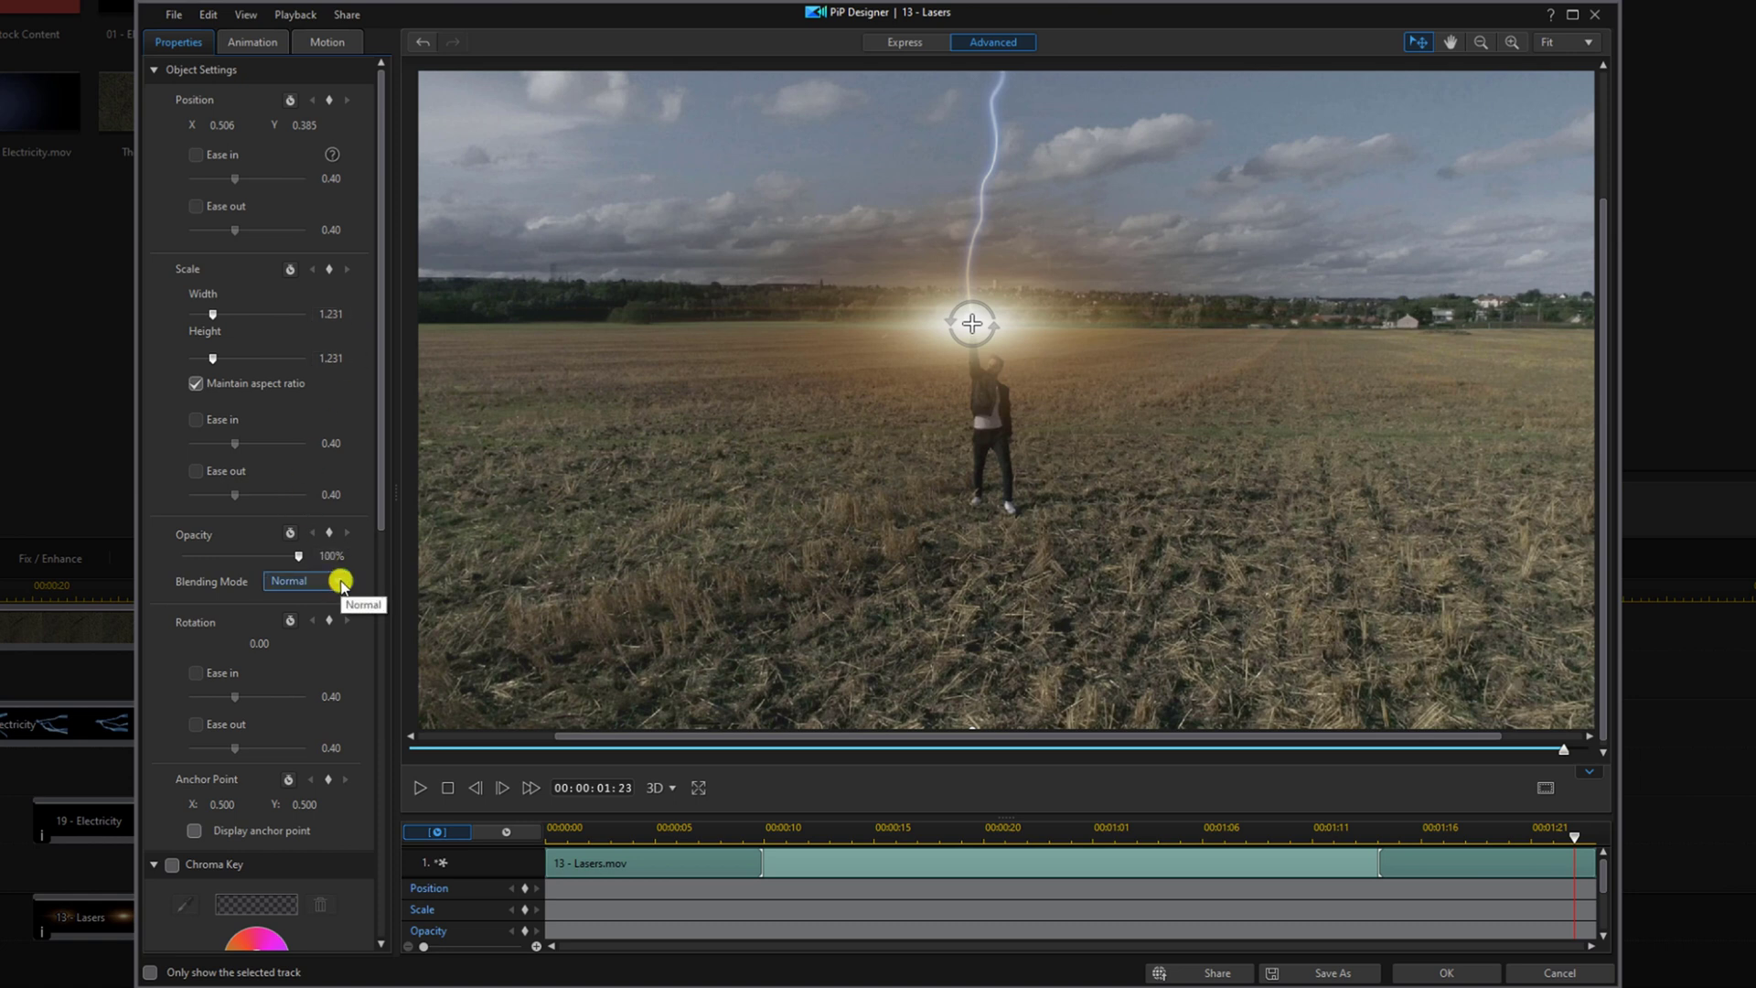
left_click(340, 582)
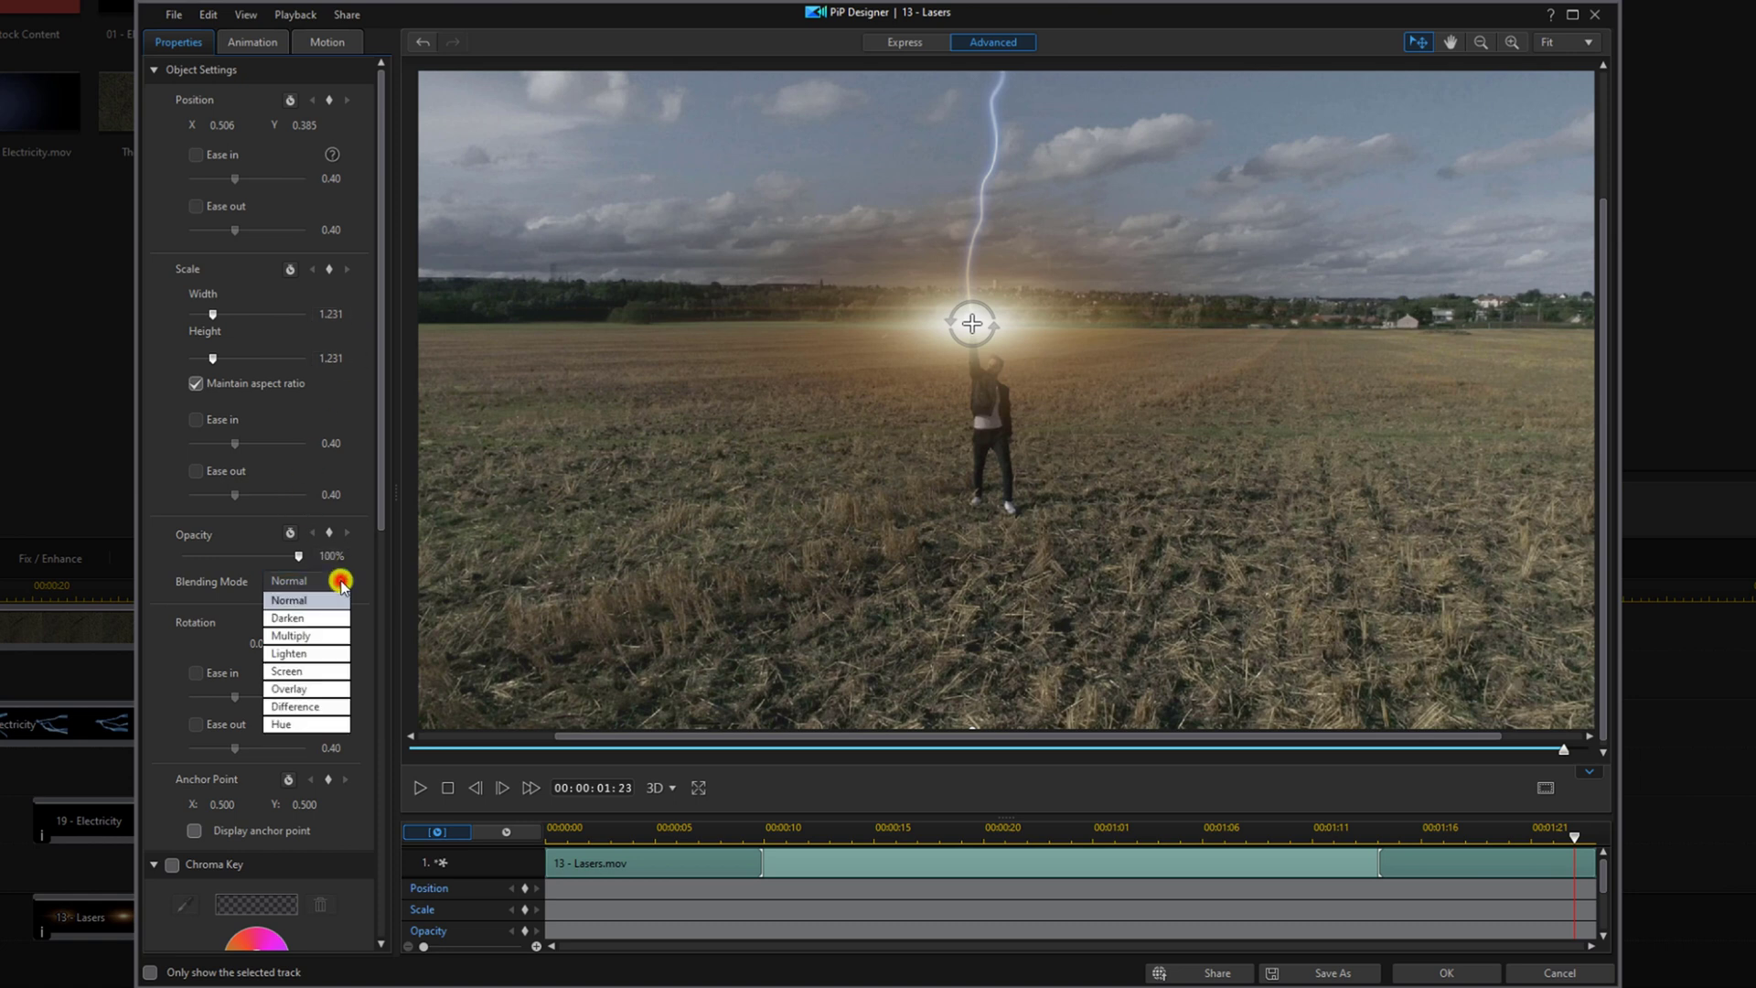
left_click(315, 670)
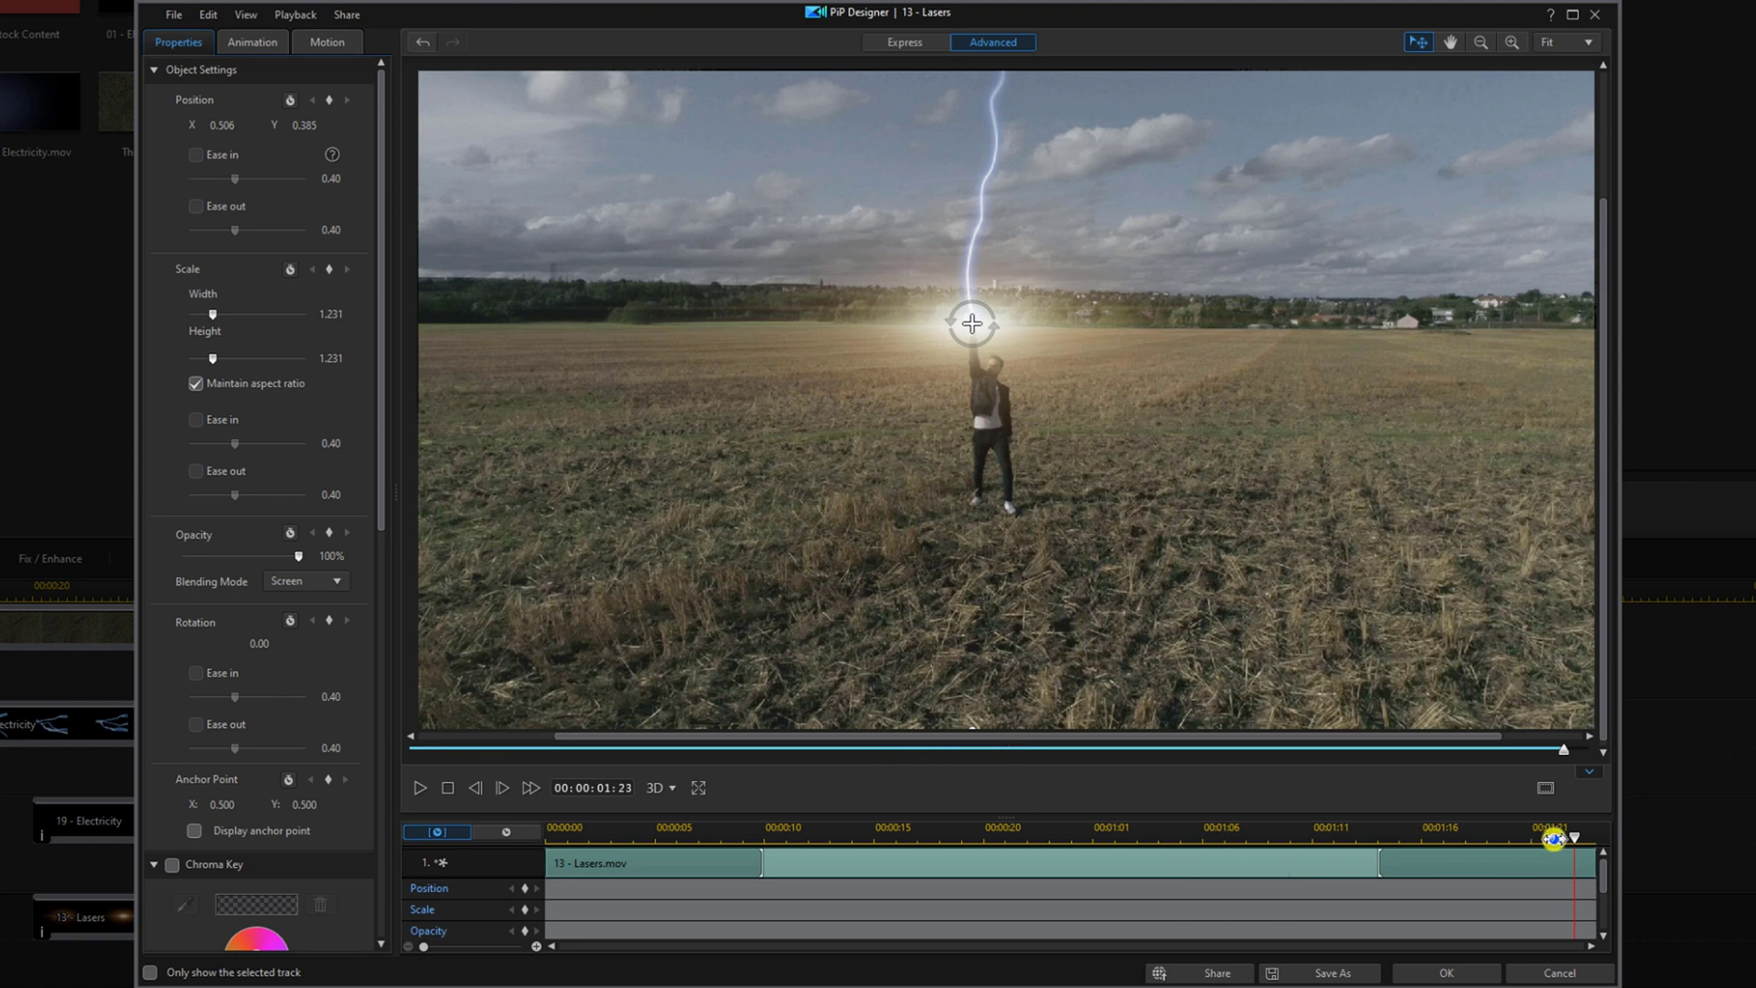
Keyframe the flare's position to follow the hammer at the clip's start, 00:00:00:09, 00:00:00:22 and 00:00:01:08, using X 0.479 at the last
key("Home")
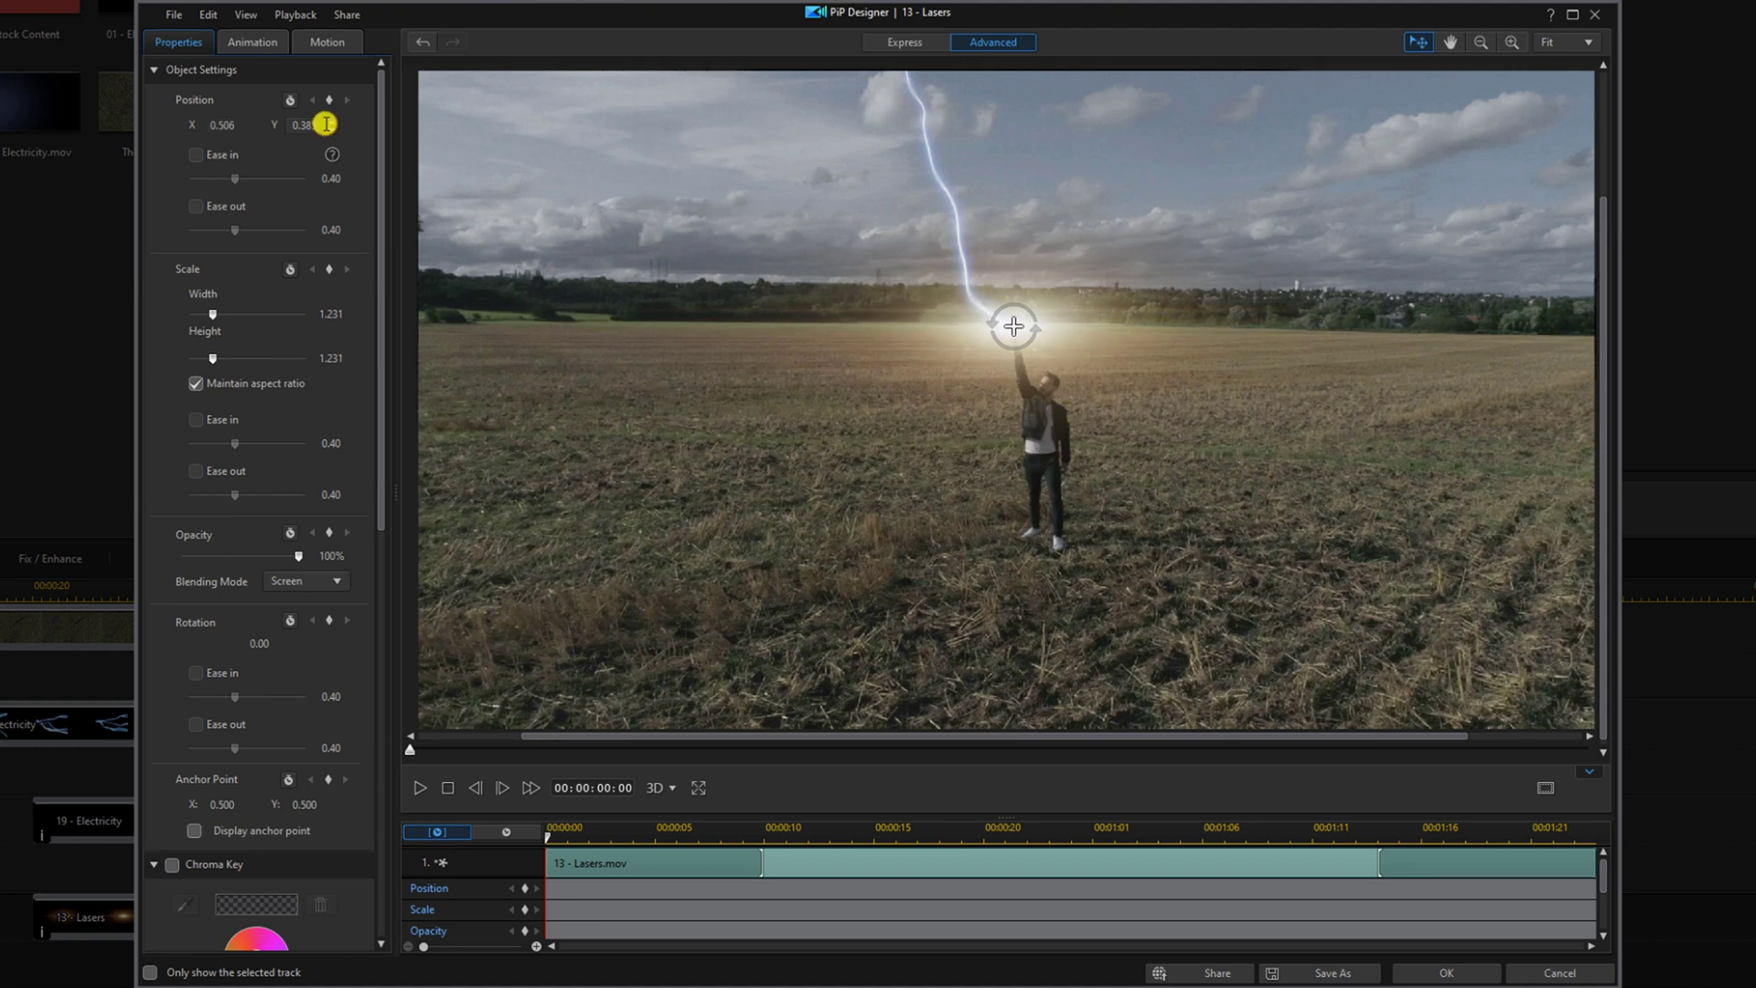
left_click(738, 829)
left_click_drag(732, 835, 1027, 835)
left_click(1245, 830)
scroll(234, 125, "down", 3)
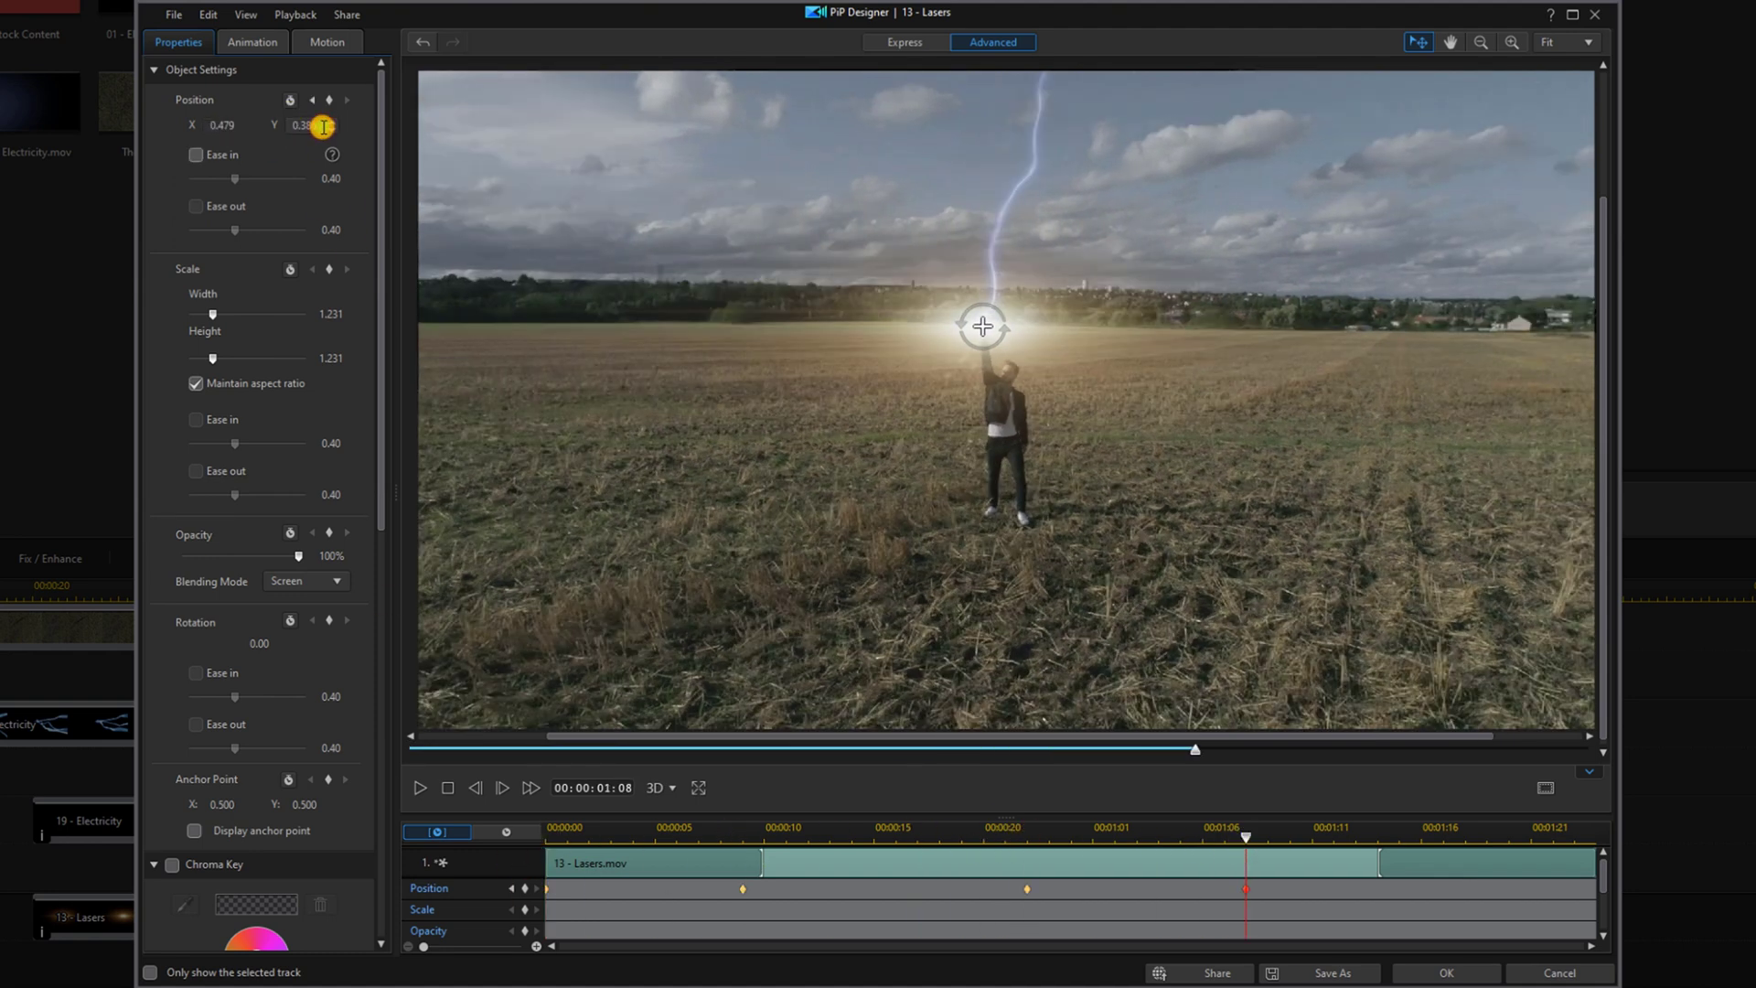
scroll(325, 125, "down", 3)
Keyframe the flare at X 0.437, Y 0.369 at 00:00:01:19 and at X 0.434 at 00:00:02:00, and apply the changes
left_click(1486, 830)
scroll(241, 125, "down", 3)
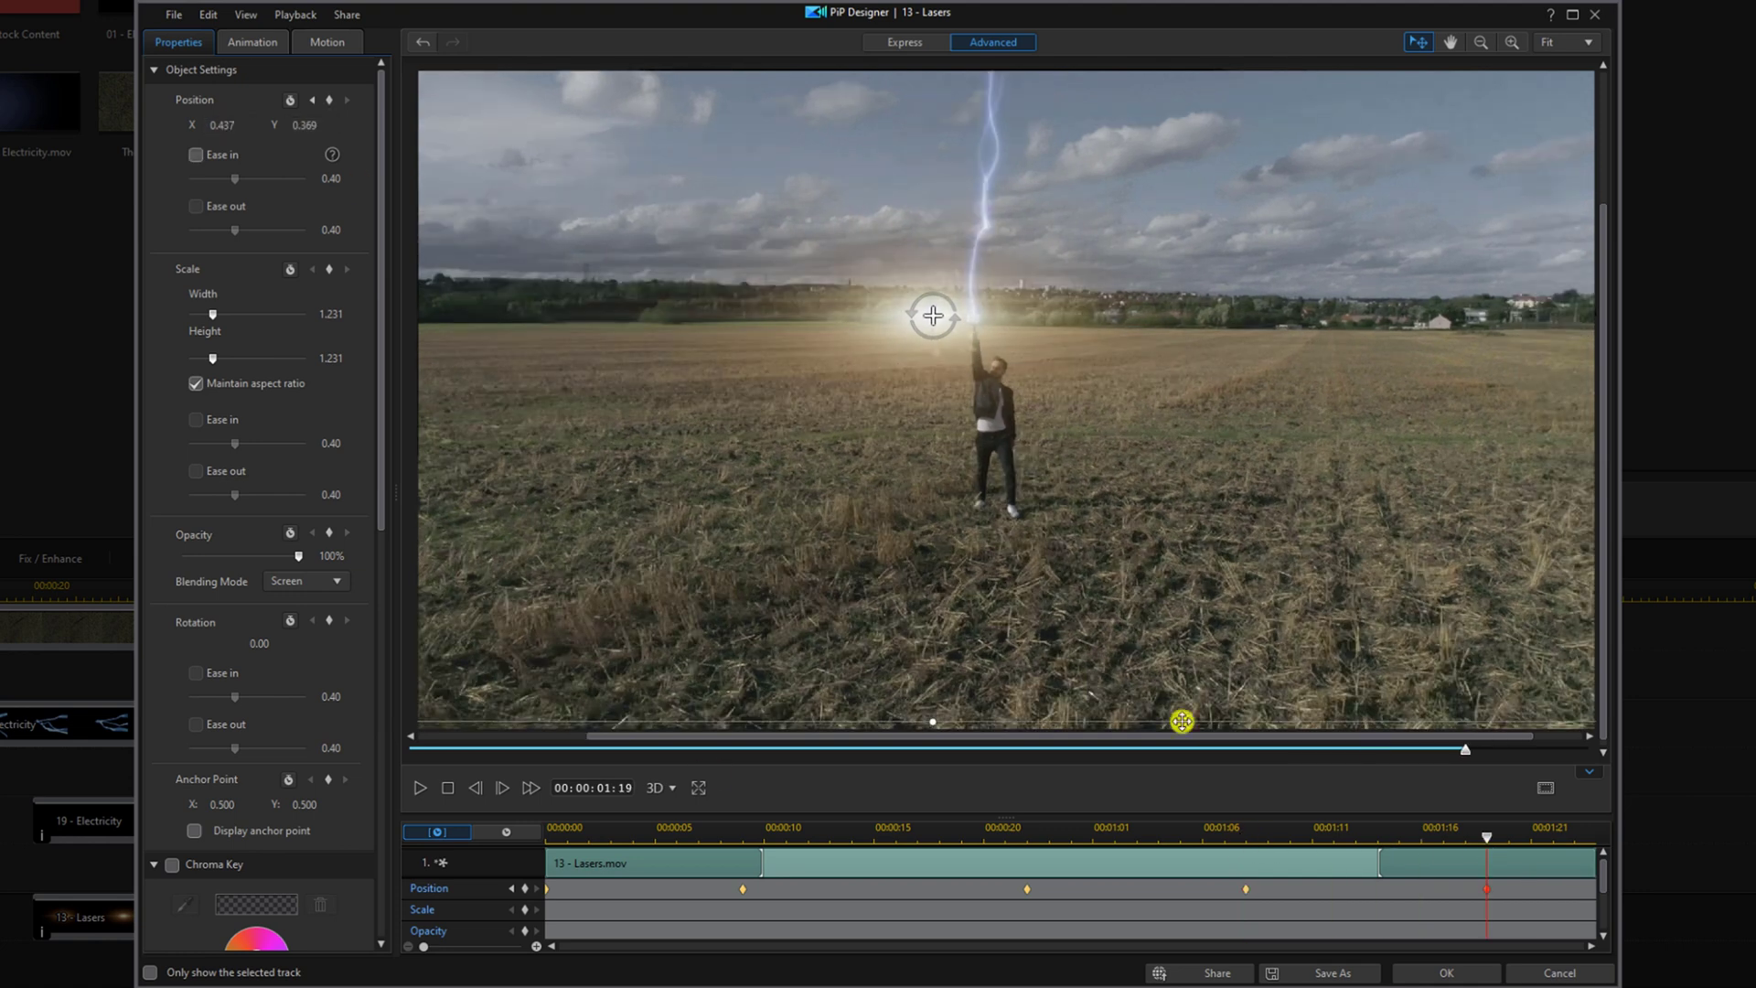
scroll(318, 125, "up", 1)
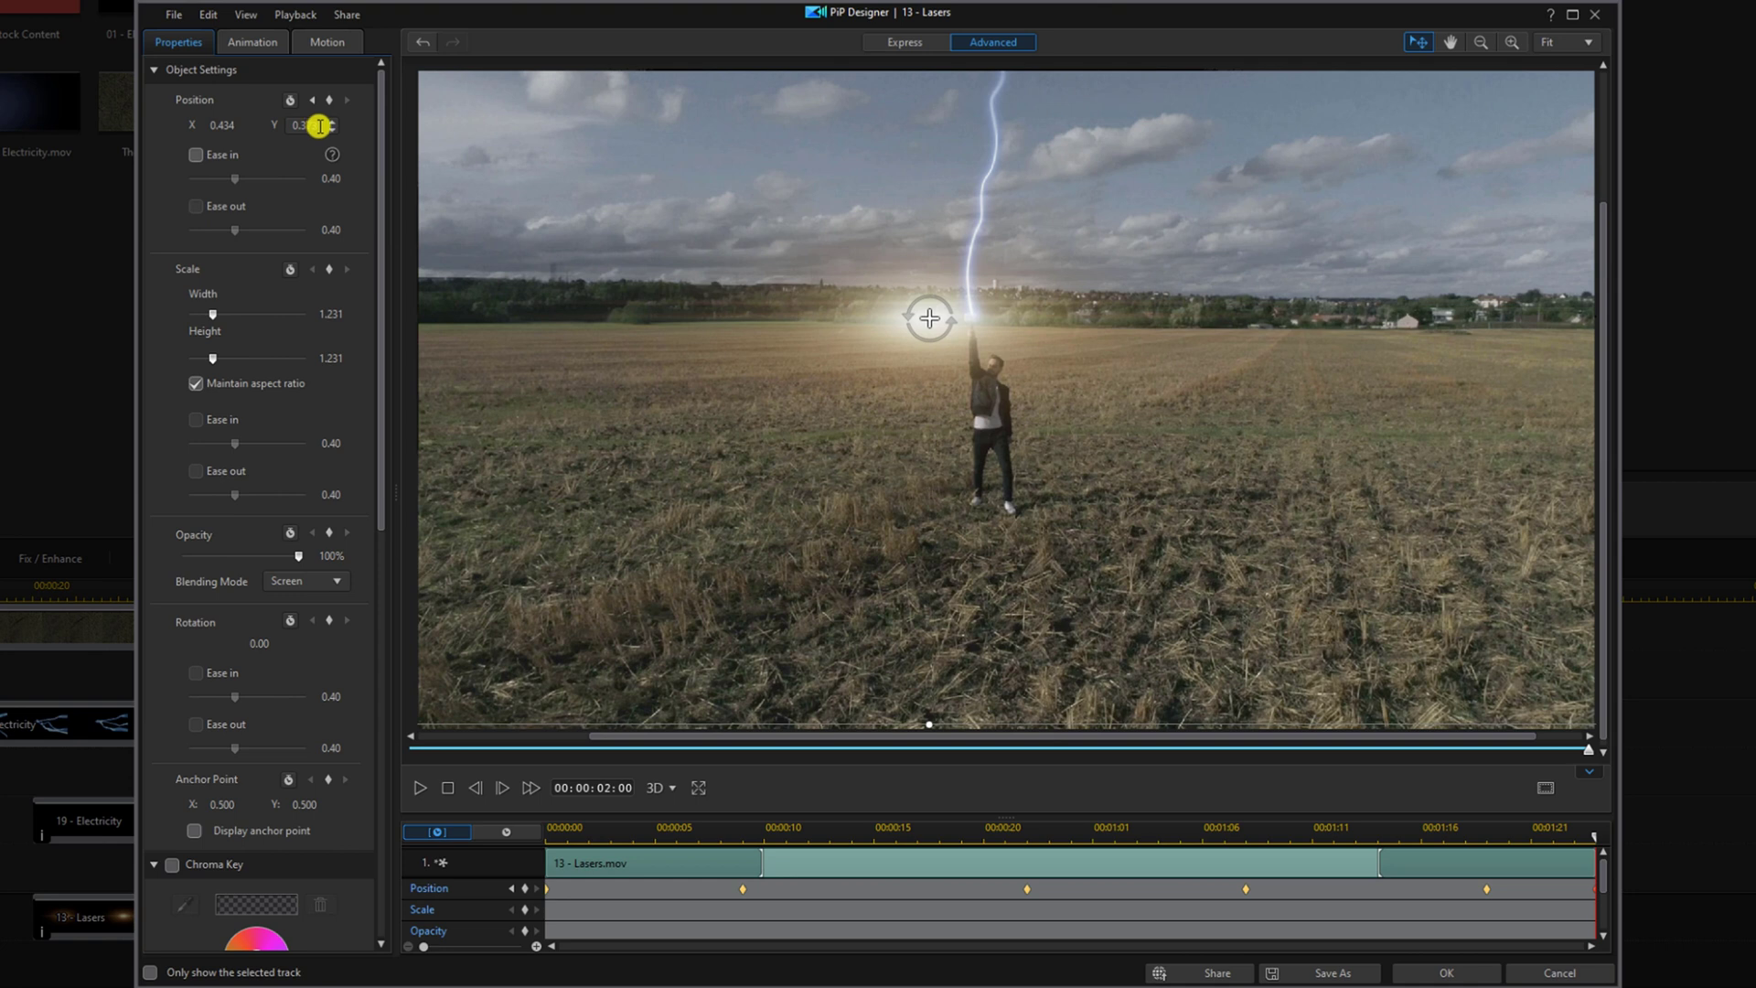
left_click(1436, 971)
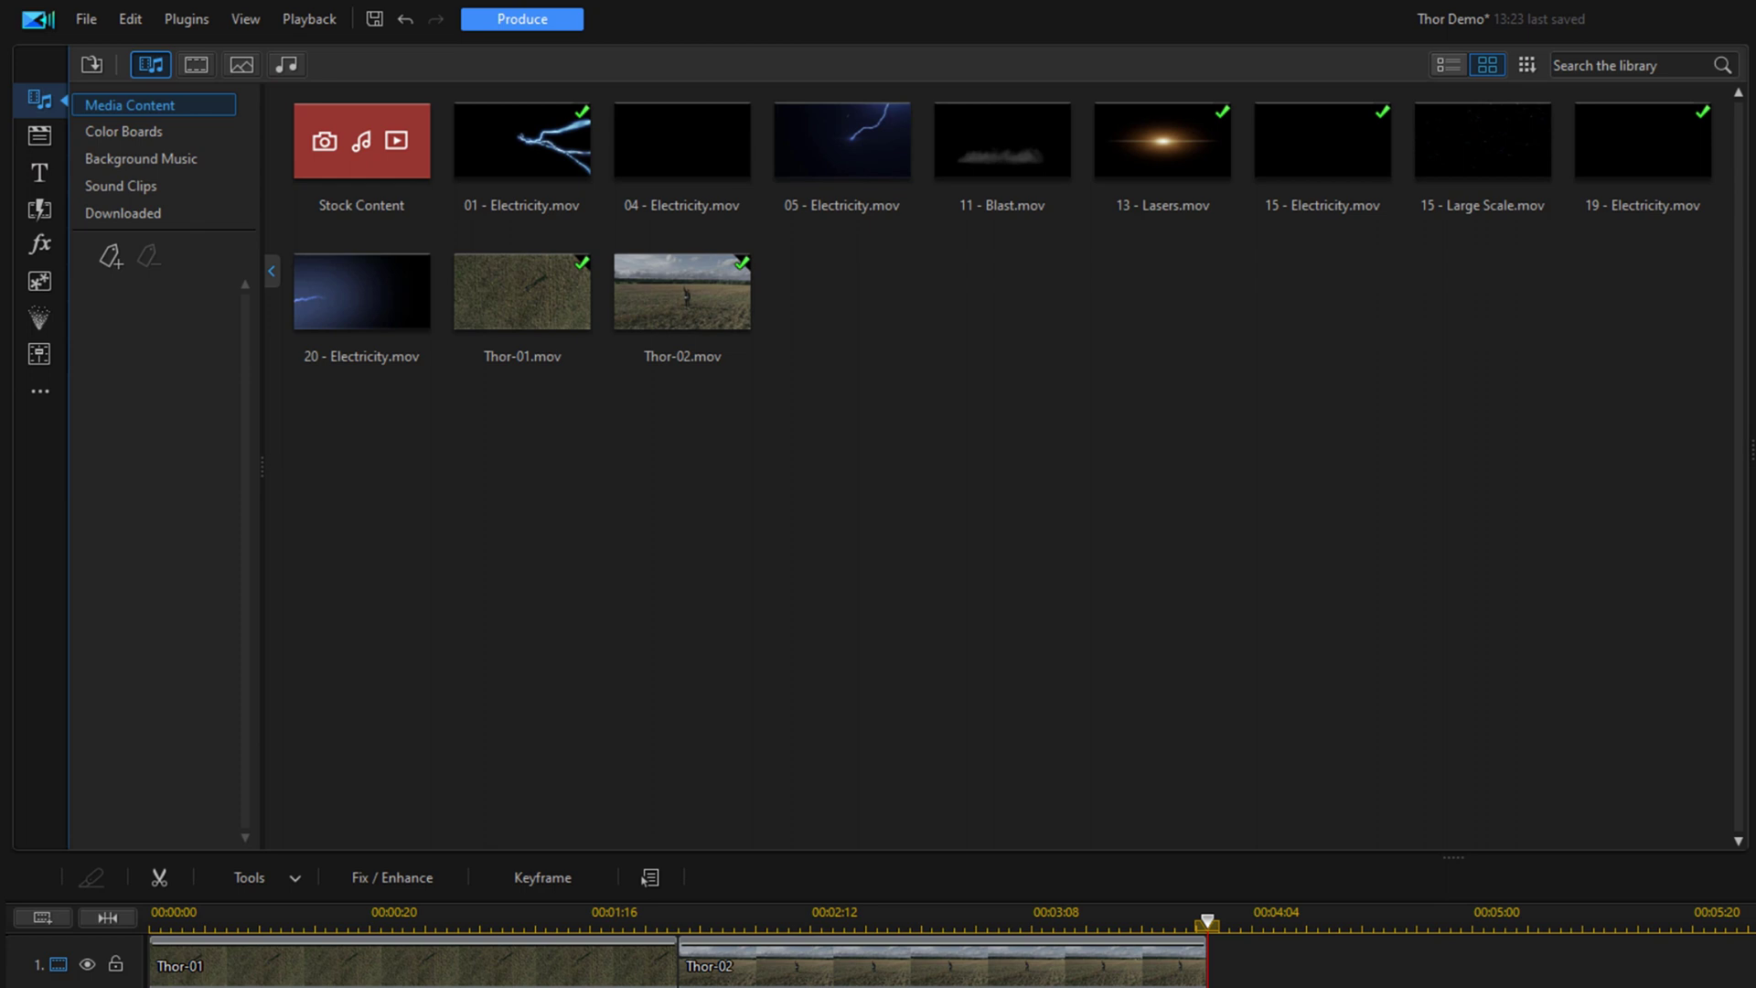
Place 11 - Blast.mov on video track 5 at 00:00:02:00 and trim its end to 00:00:04:00, matching Thor-02
left_click(992, 138)
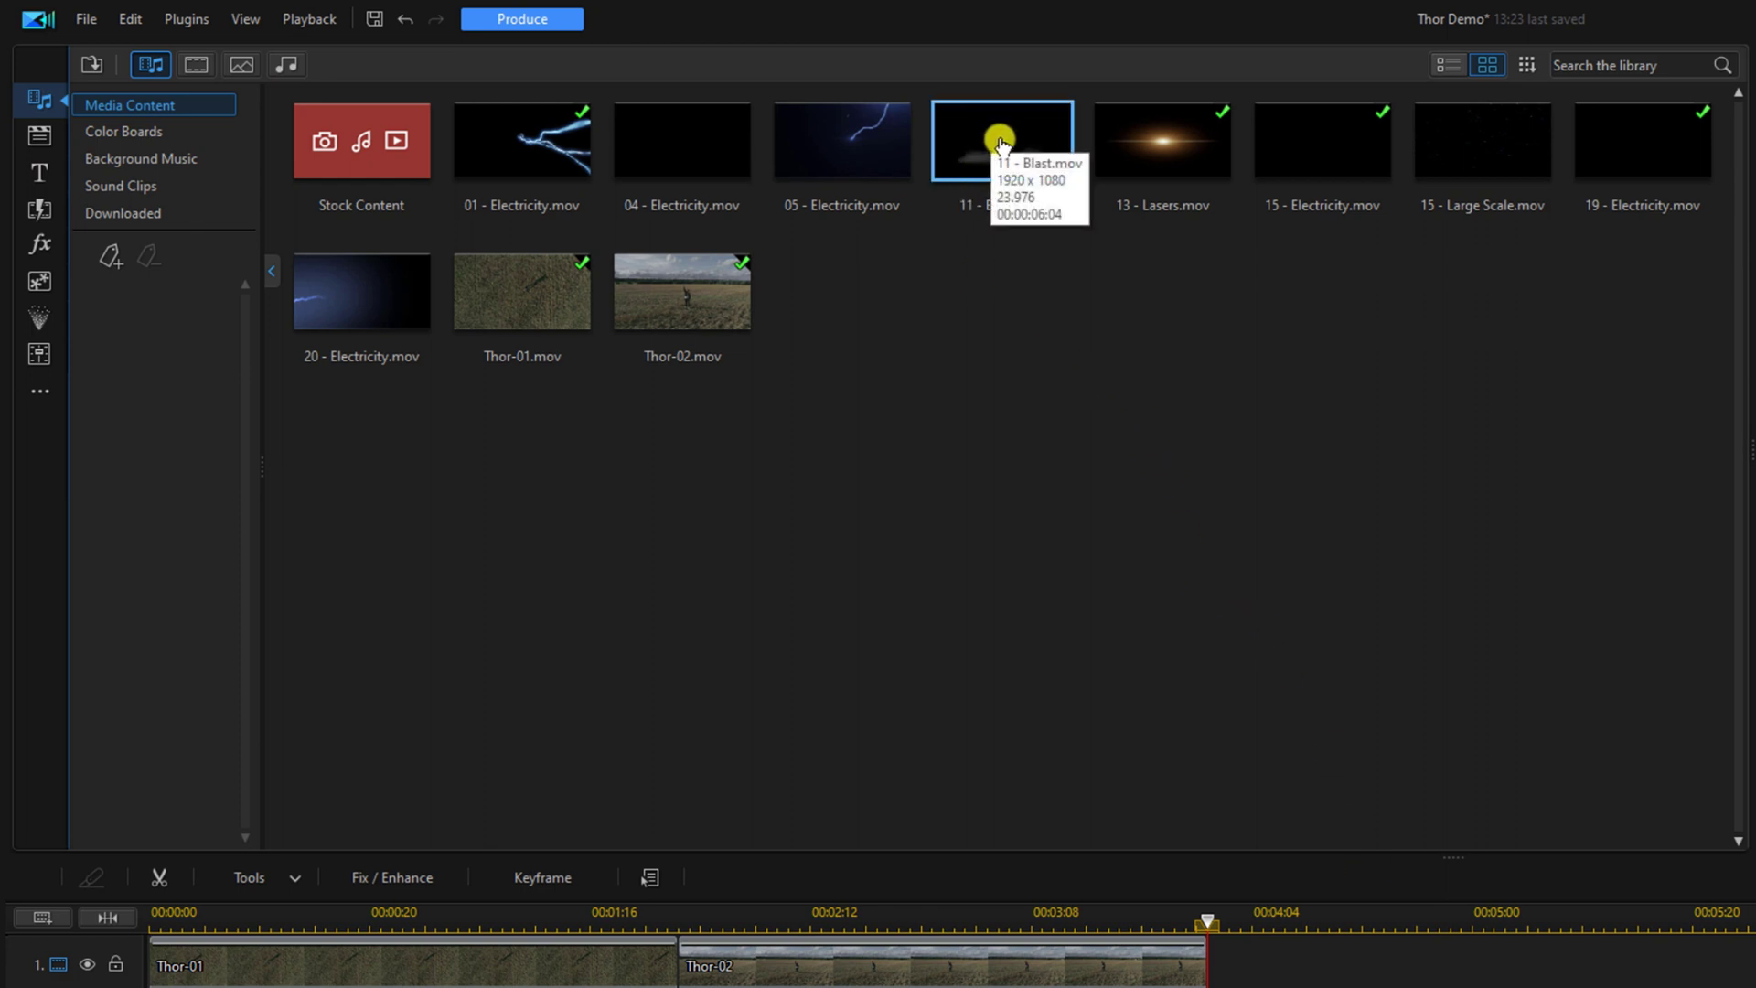
left_click(1002, 144)
left_click_drag(1002, 143, 682, 863)
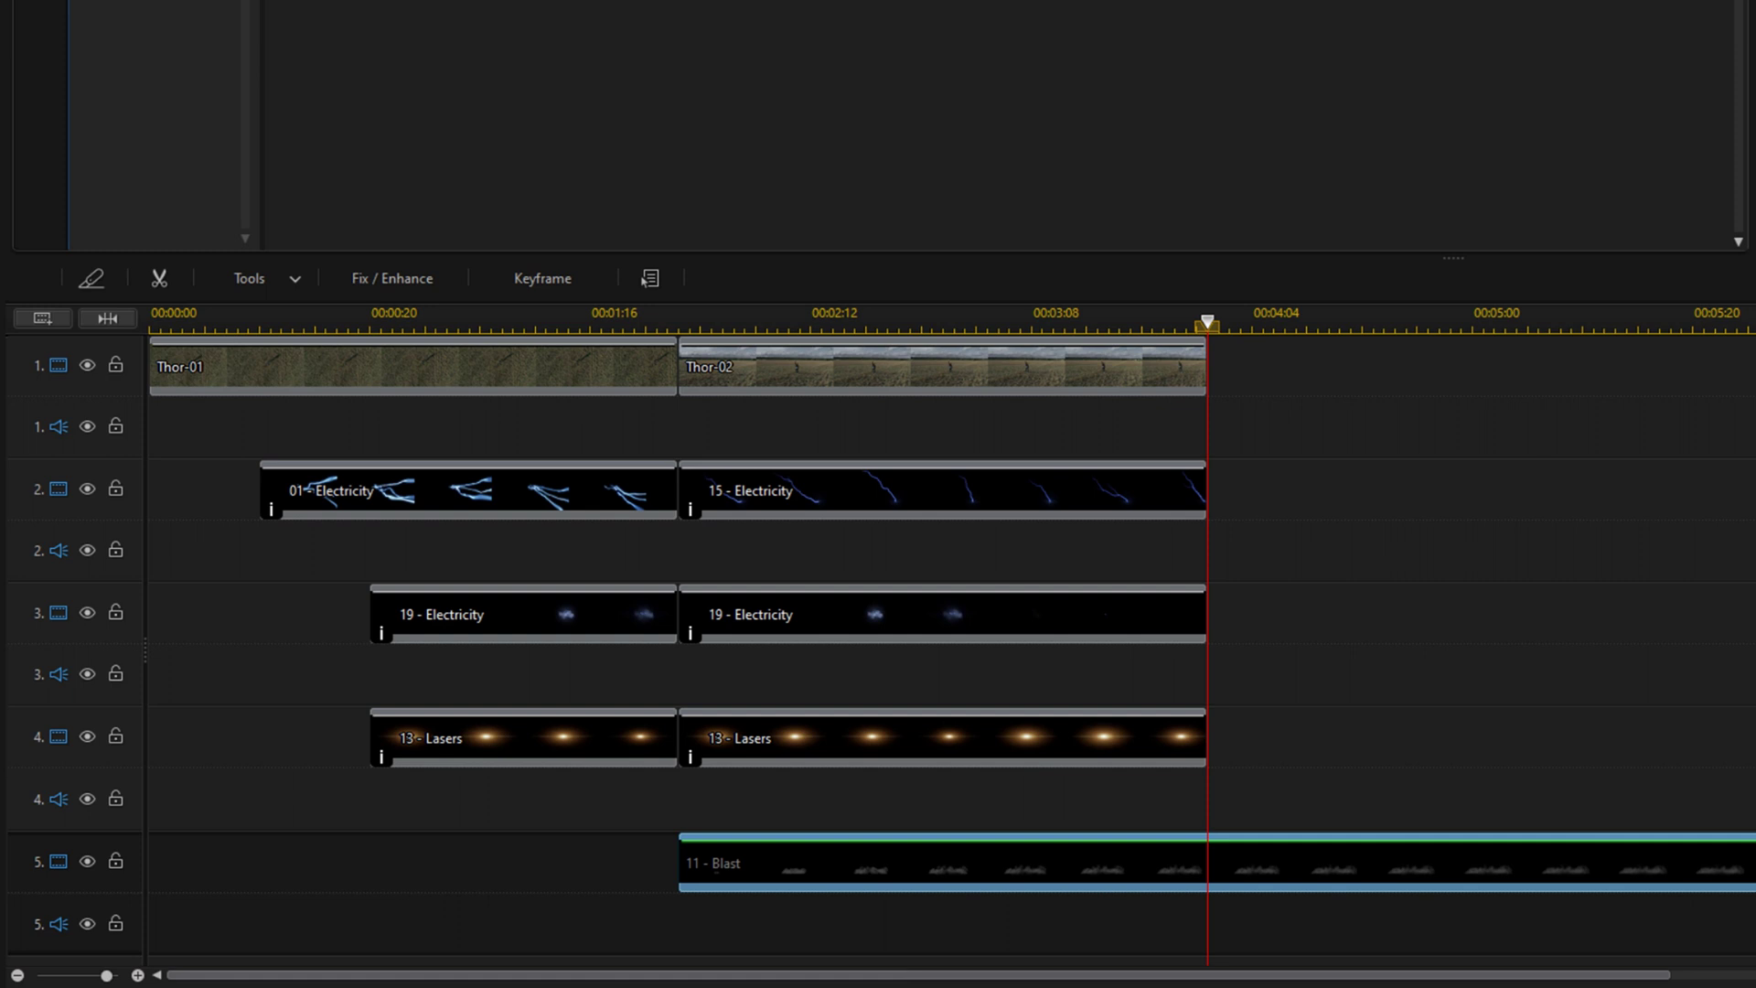
left_click_drag(1713, 878, 1196, 859)
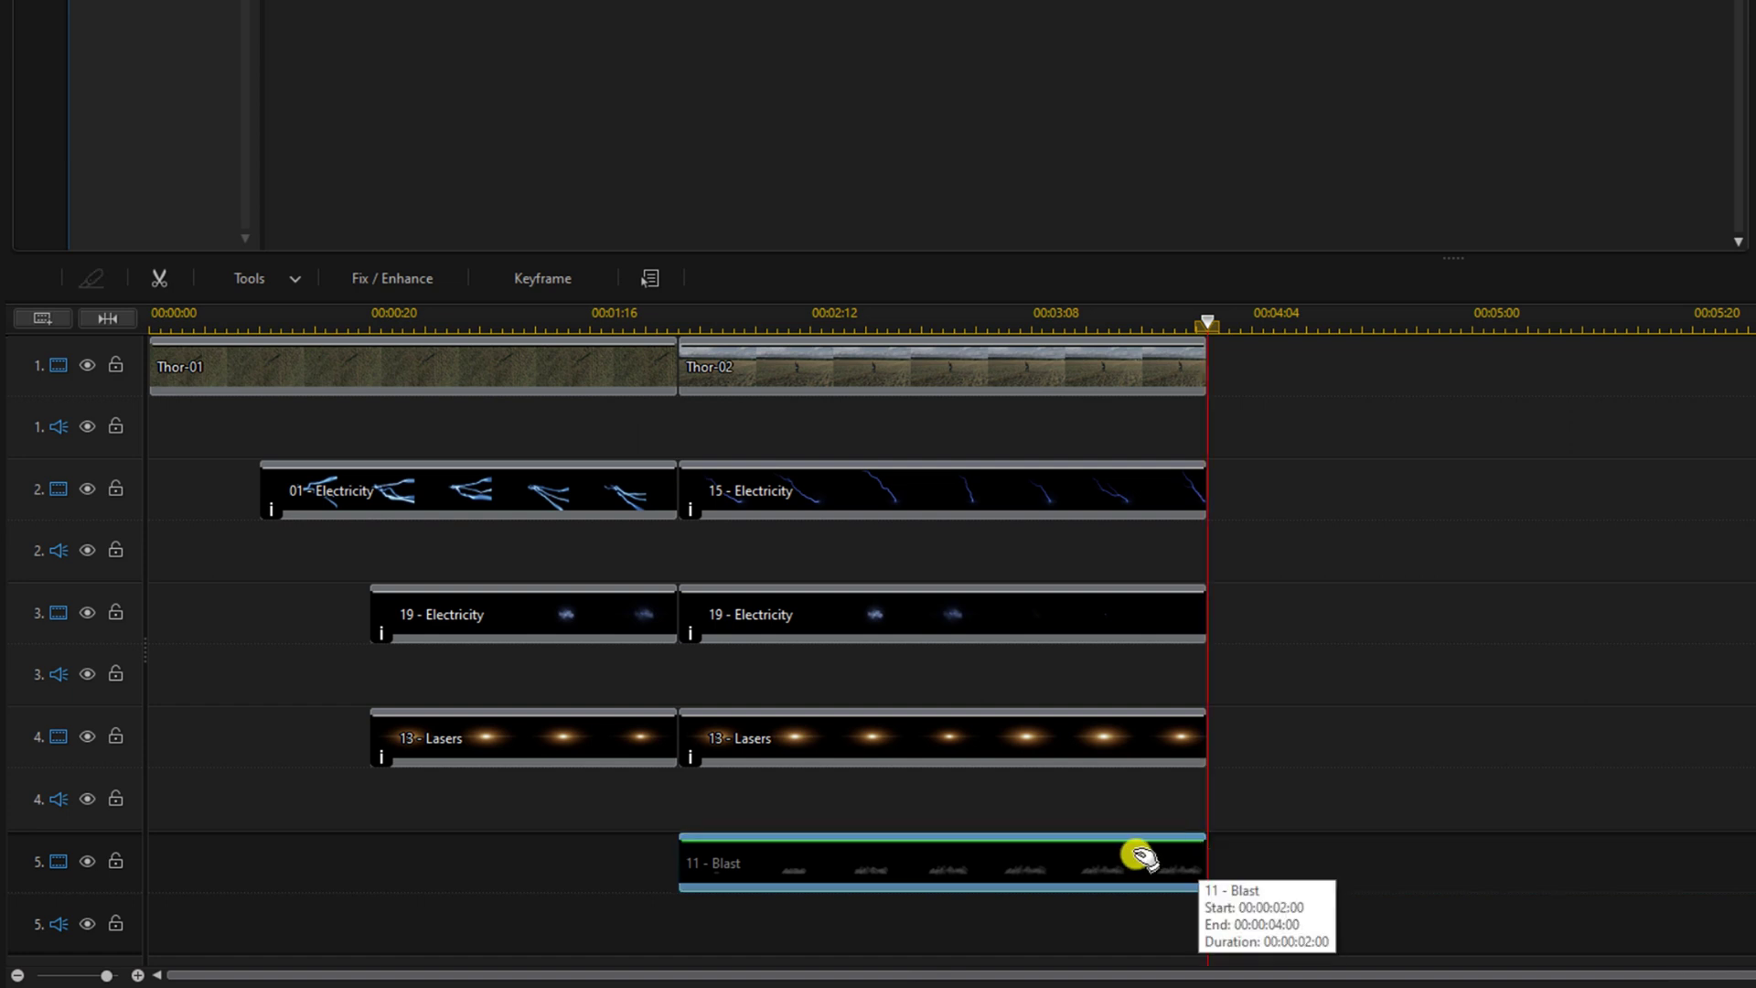
Open the 11 - Blast clip for editing and, at 00:00:00:20, set its X position to 0.534
double_click(1003, 865)
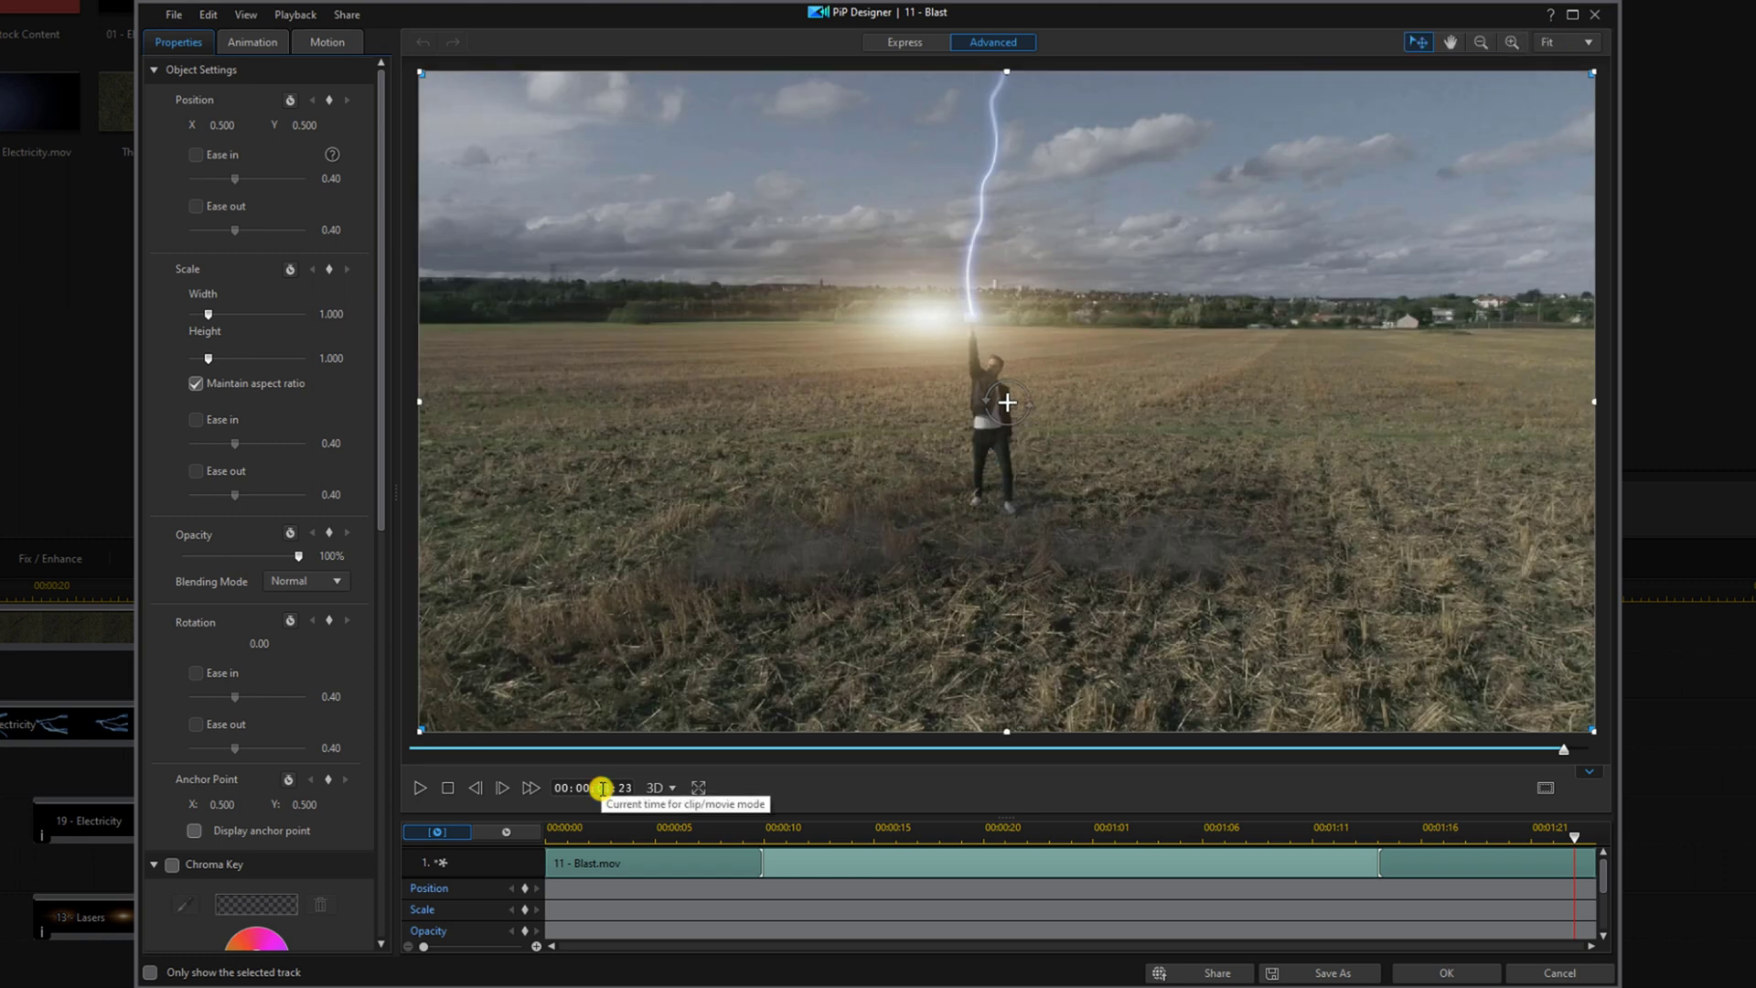
type("20")
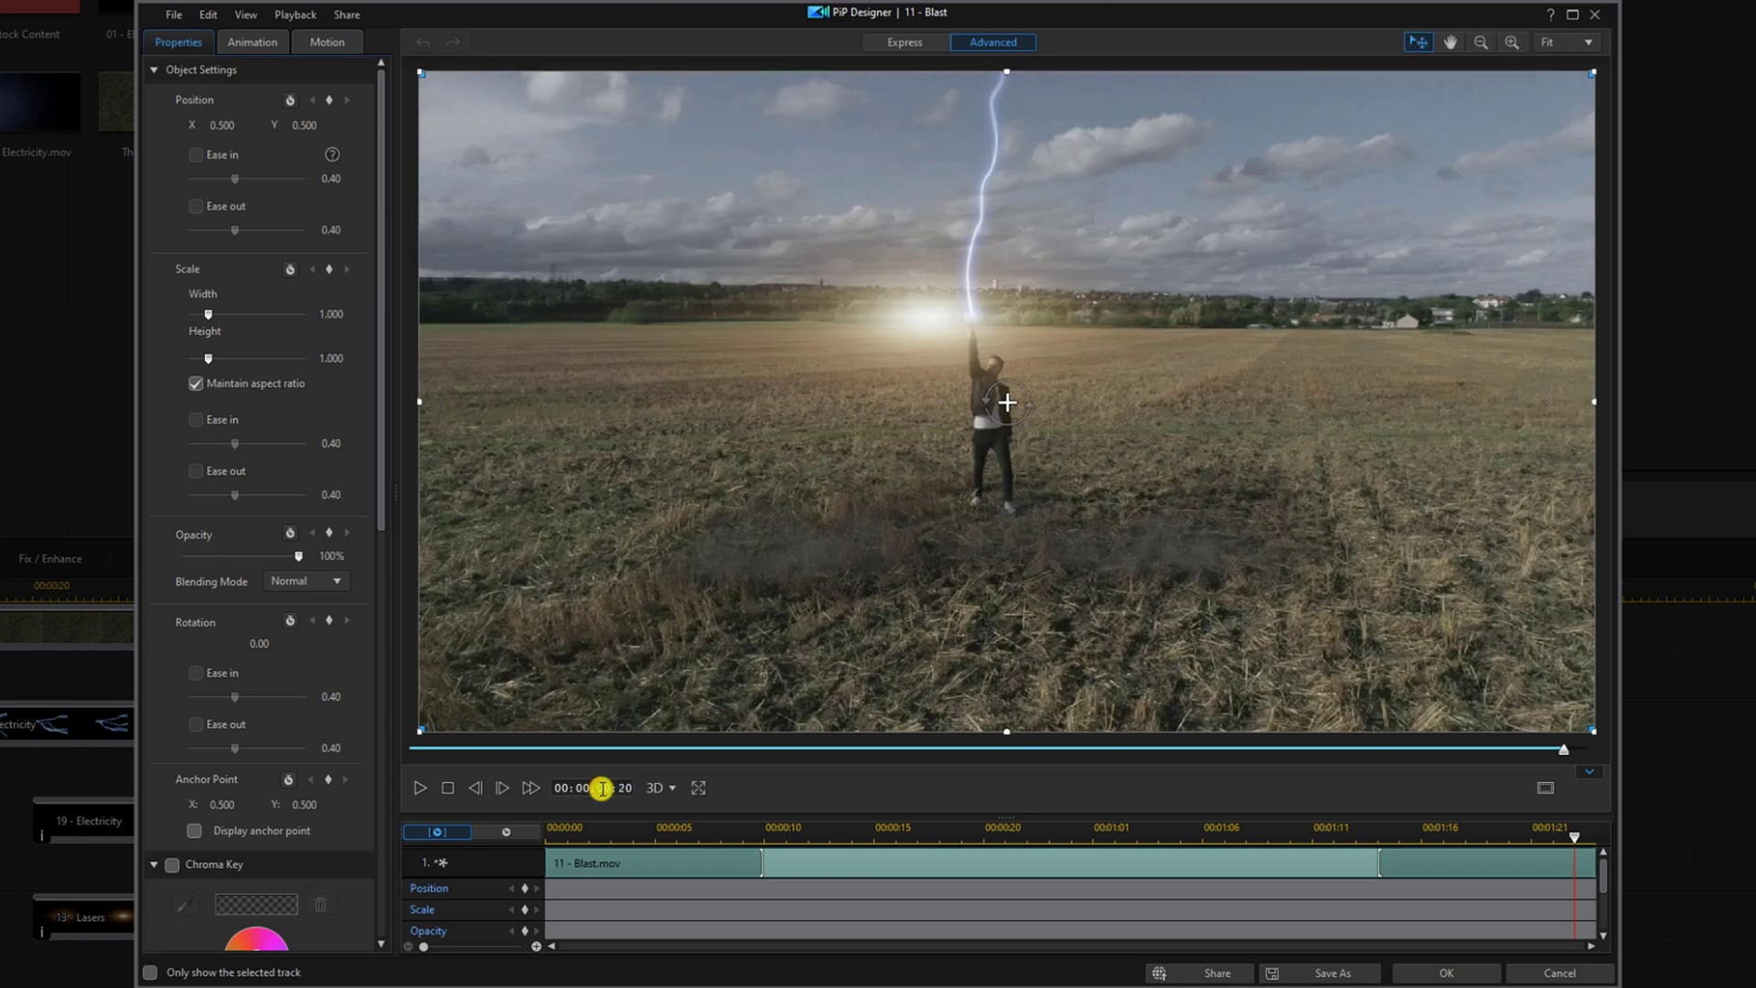
key("Return")
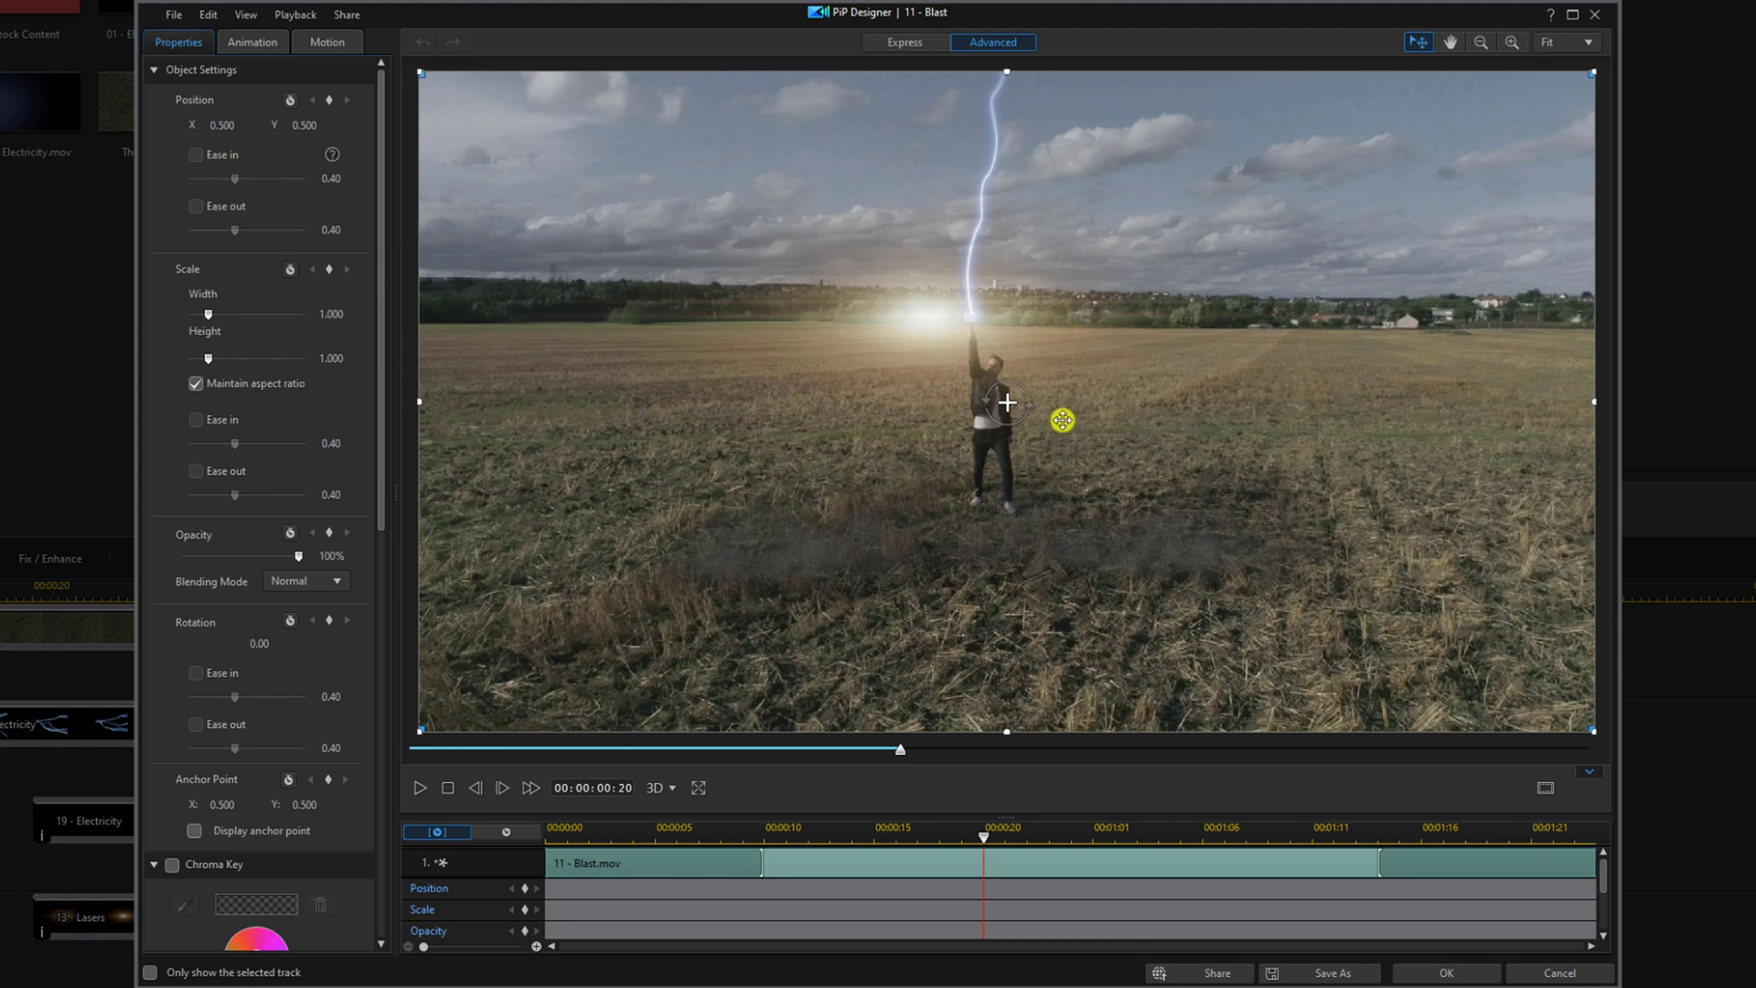
left_click(222, 123)
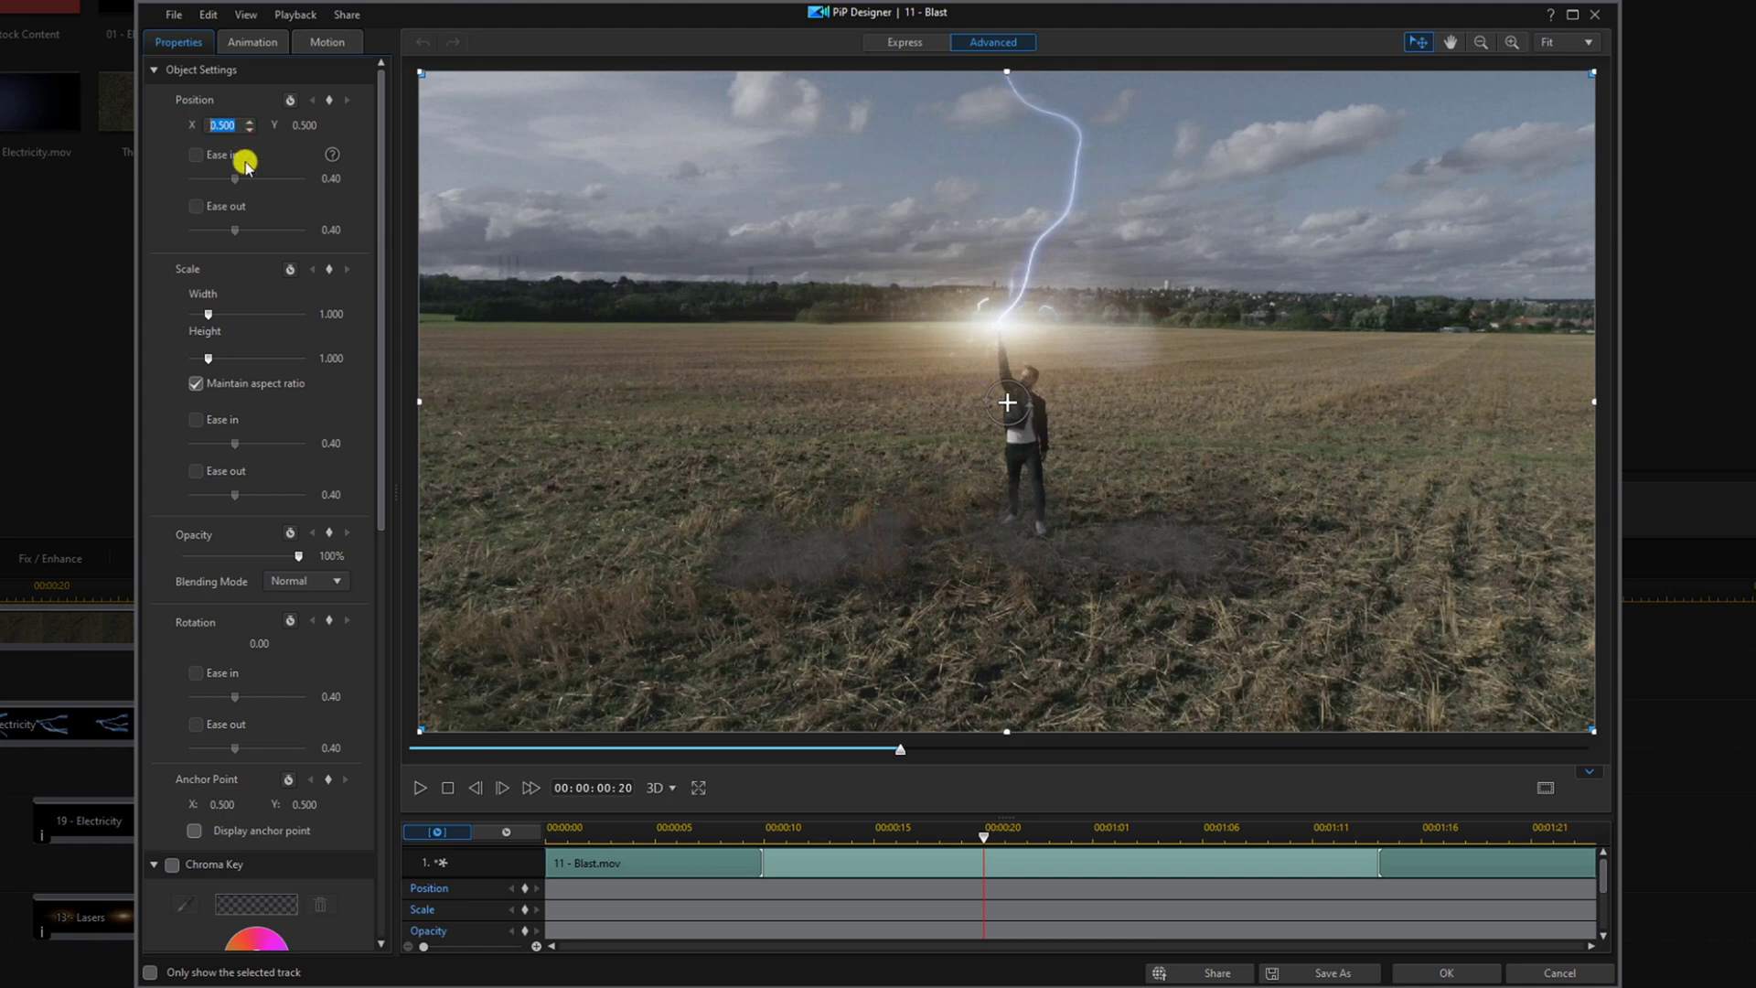
type("0.")
key("Return")
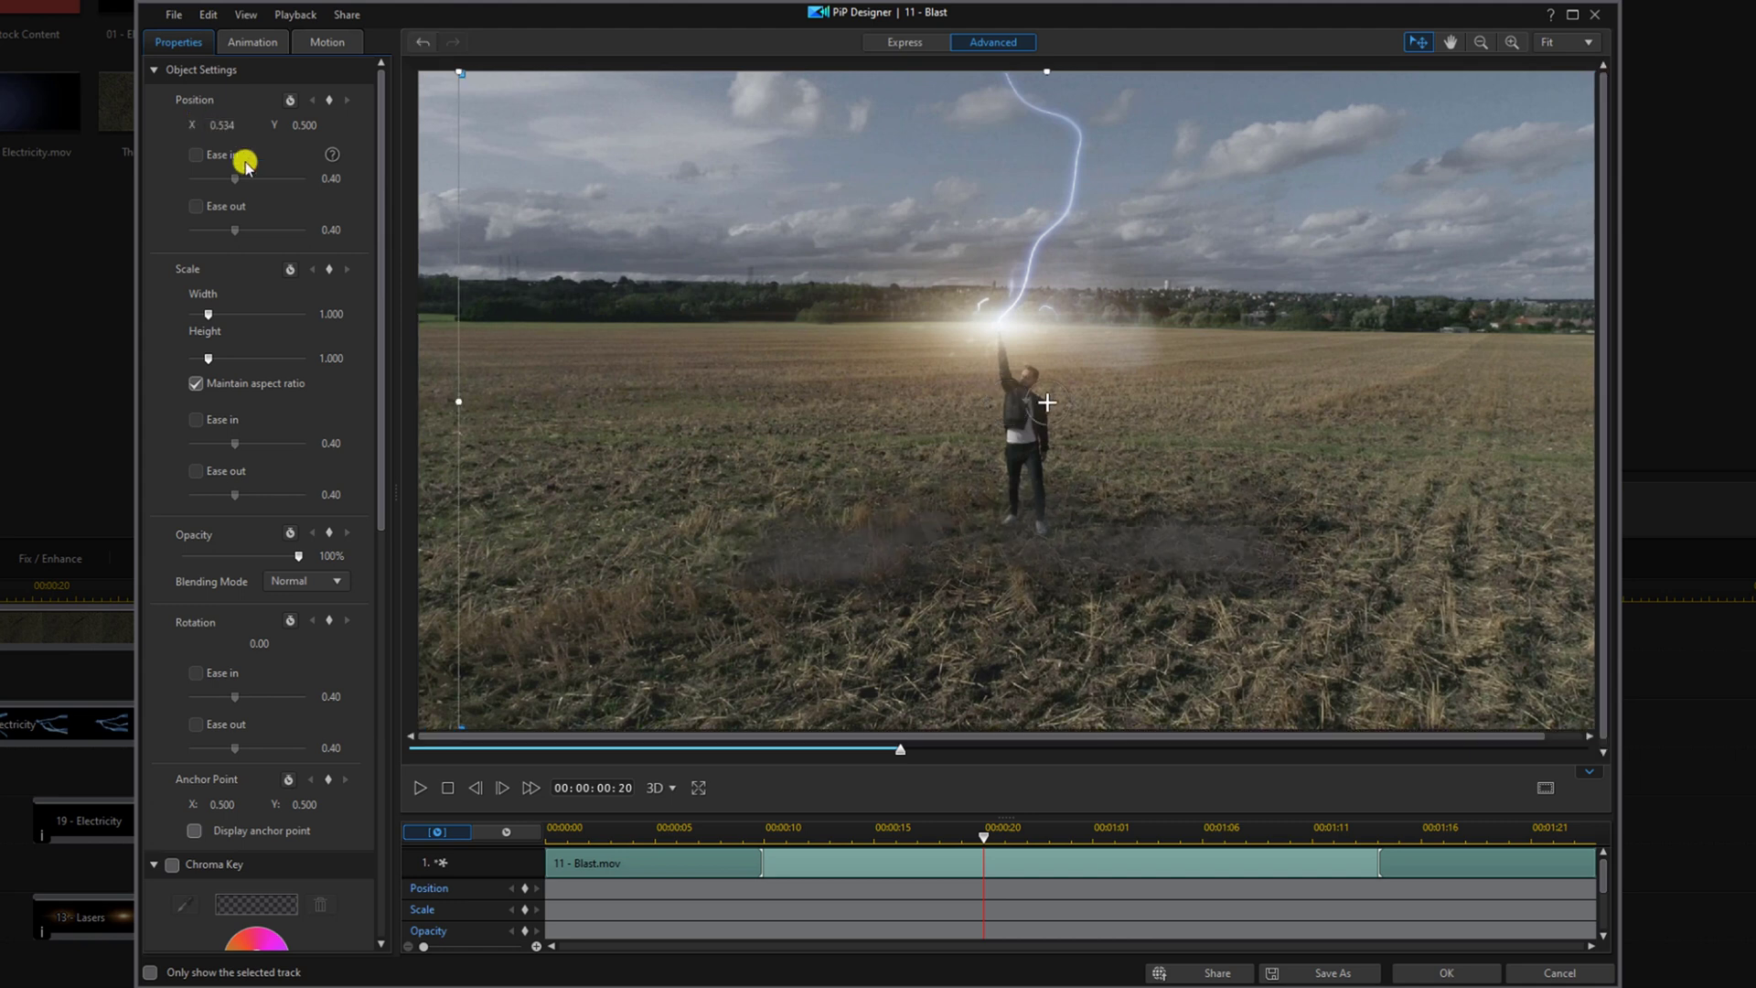
Set the 11 - Blast clip's blending mode to Screen and apply the changes
left_click(337, 582)
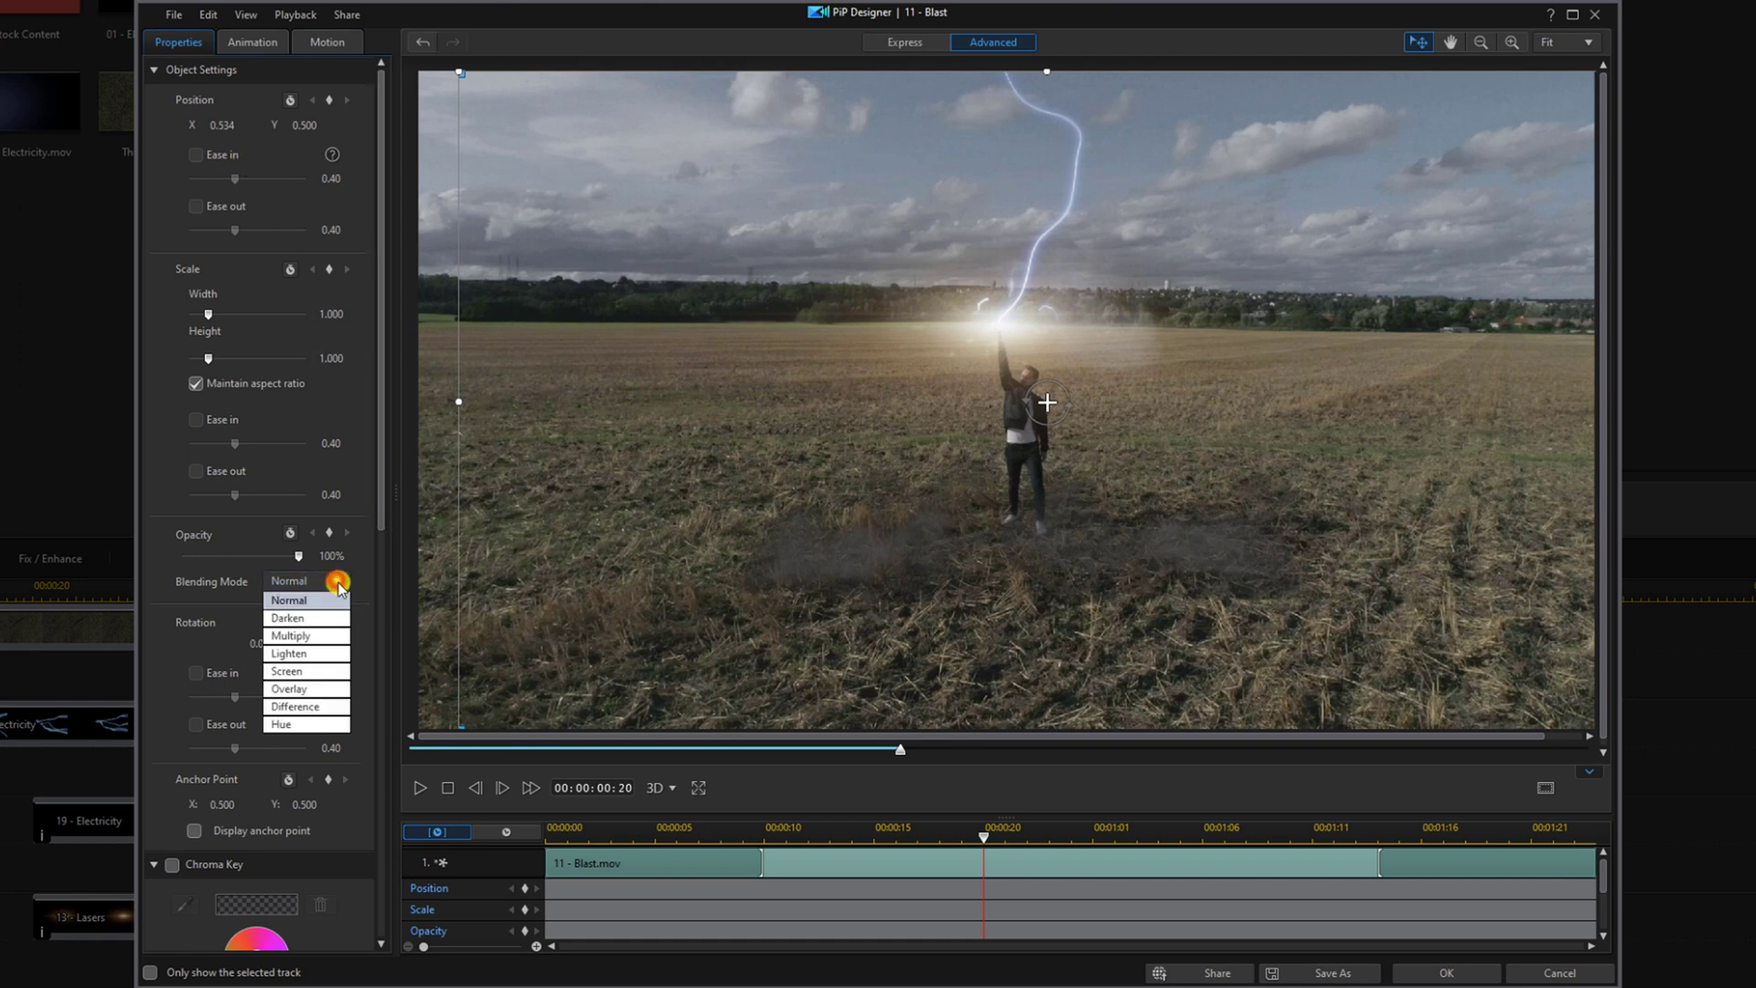
left_click(320, 674)
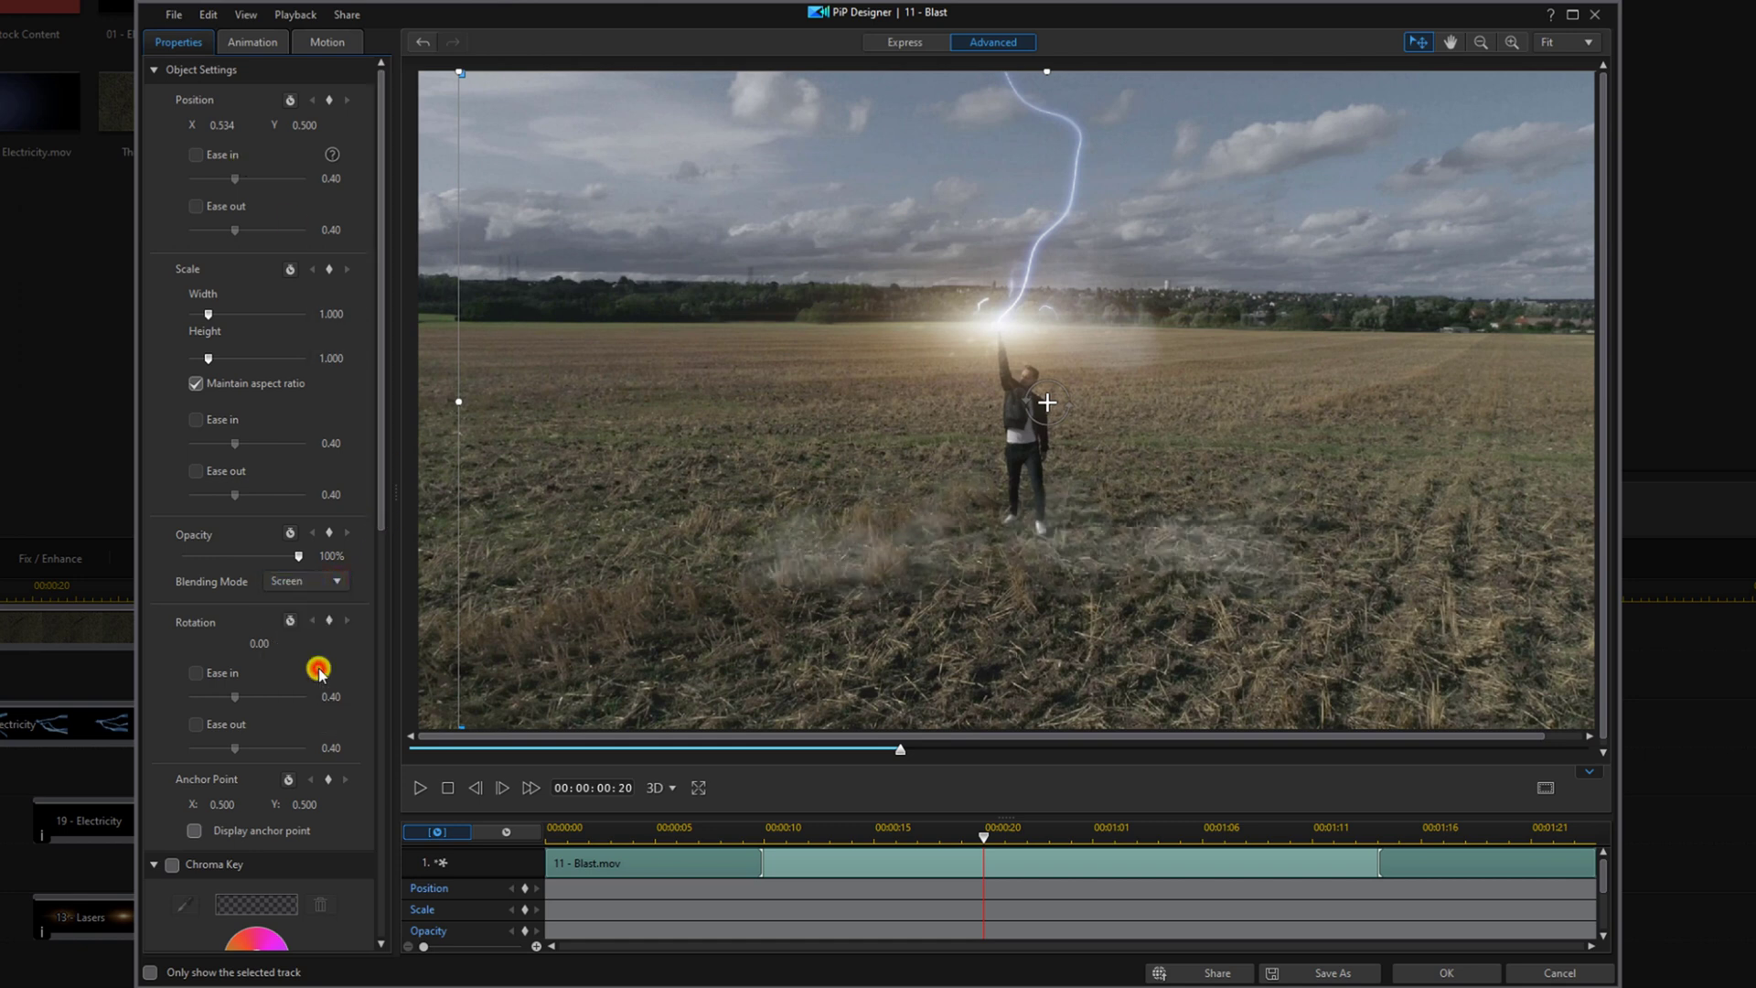
left_click(1432, 975)
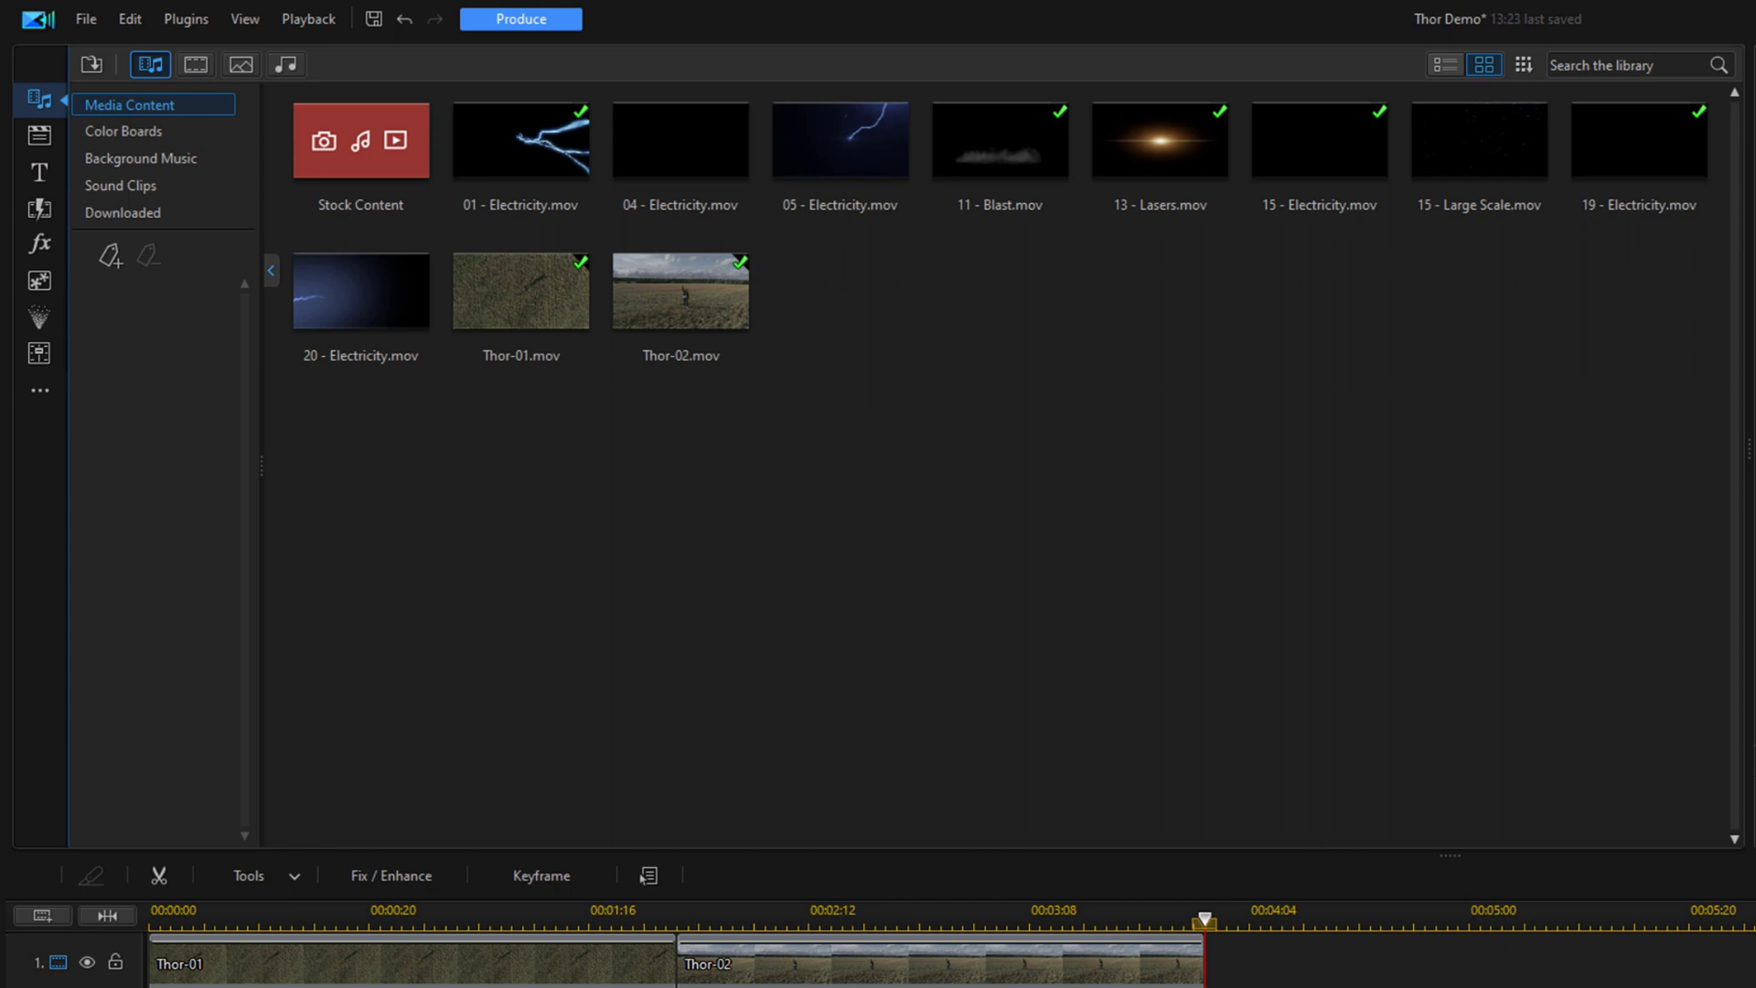
Place 04 - Electricity.mov on video track 6 at 00:00:02:00 and trim its end to 00:00:04:00, matching Thor-02
left_click(639, 148)
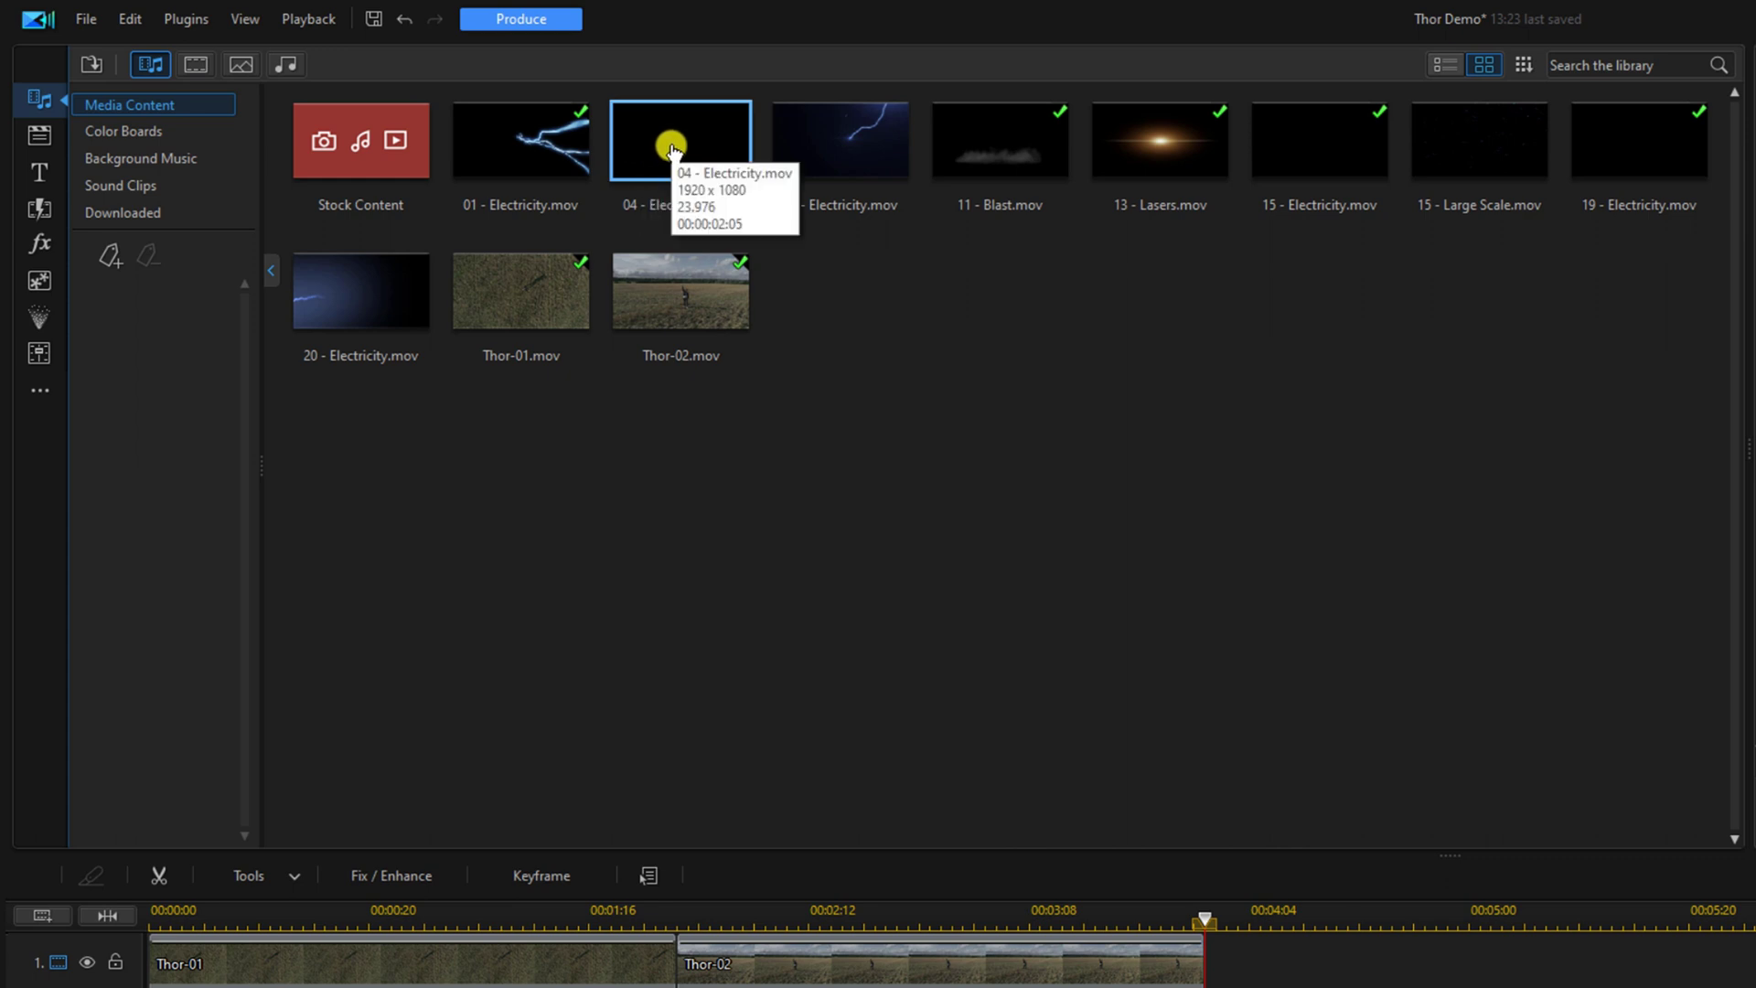
left_click_drag(670, 147, 924, 987)
left_click_drag(924, 681, 680, 939)
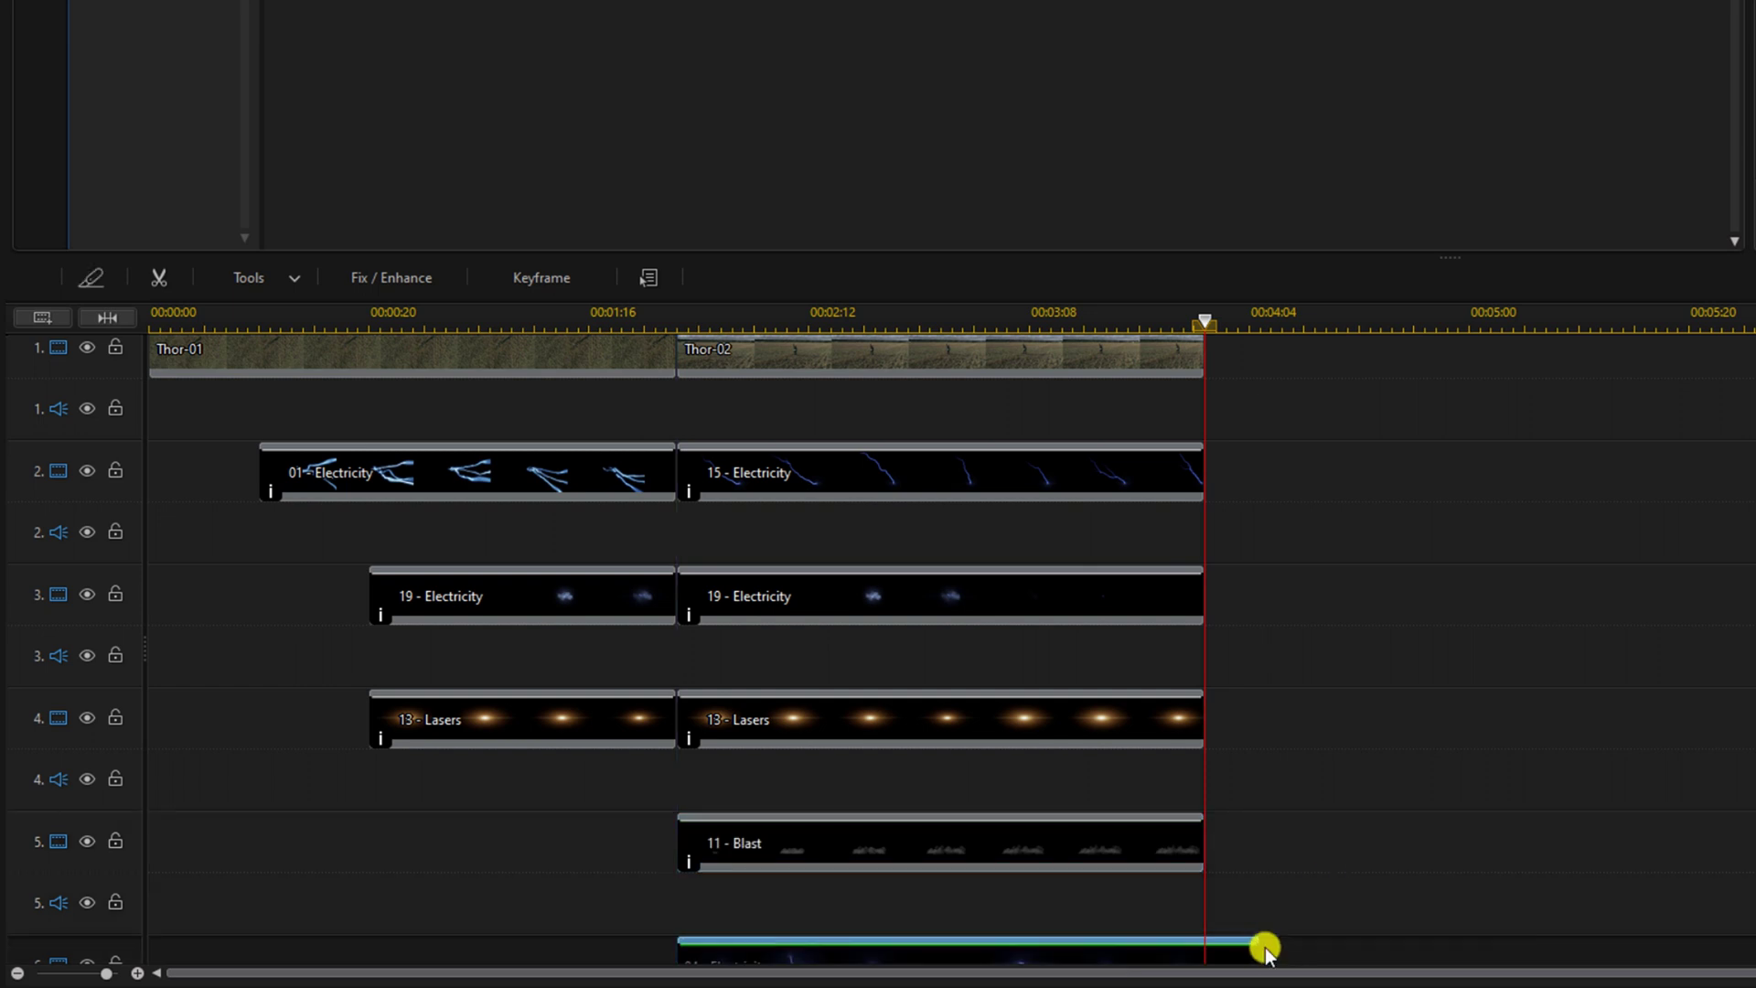
scroll(1529, 805, "down", 3)
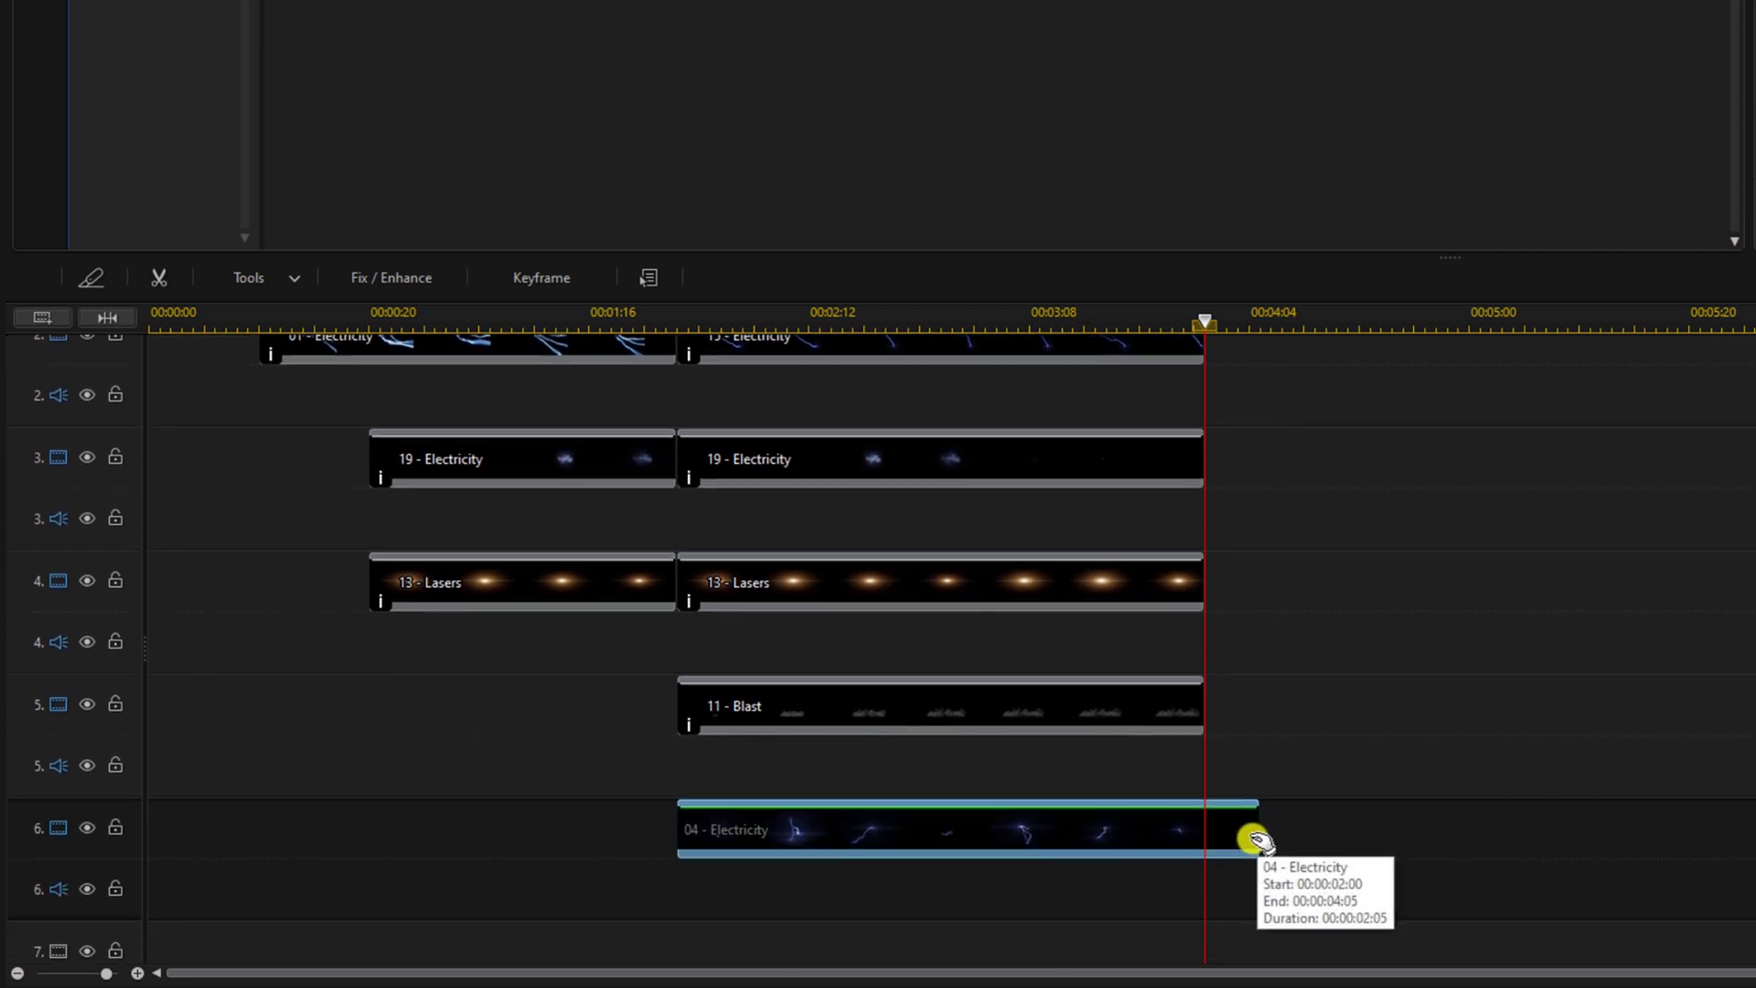
left_click_drag(1254, 835, 1207, 828)
Open the 04 - Electricity clip for editing and, at 00:00:01:02, scale it to 0.989 with the aspect ratio maintained
double_click(954, 839)
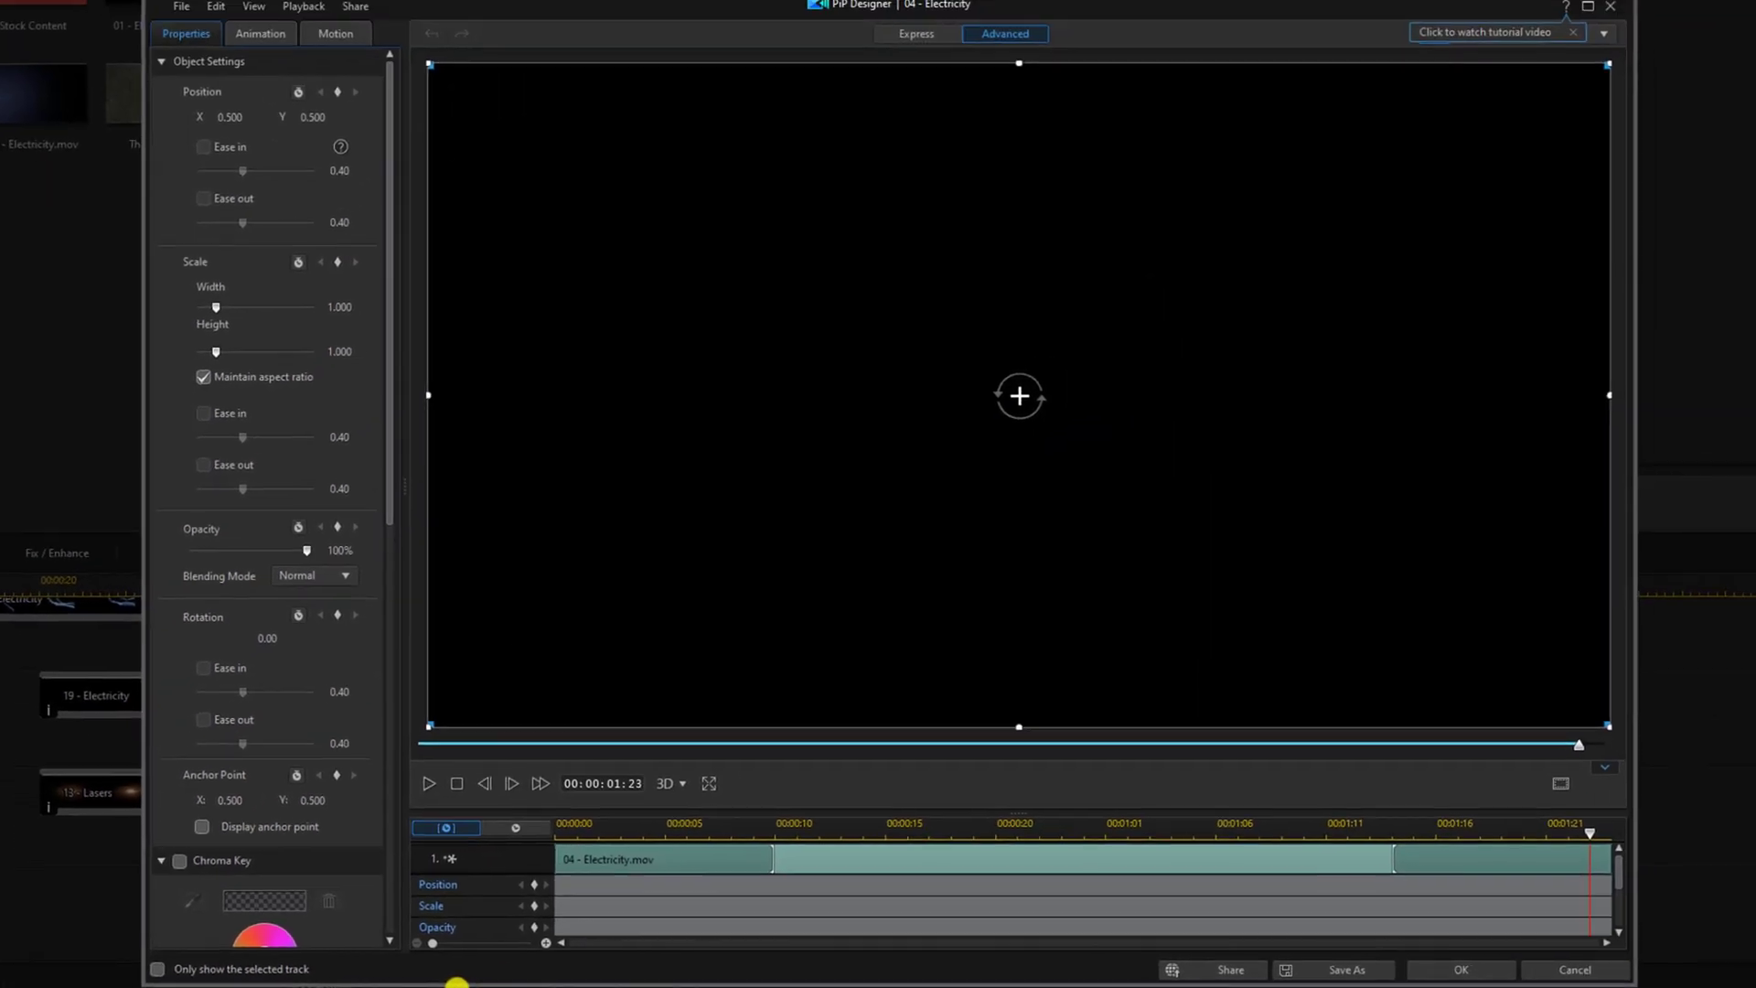
left_click(607, 789)
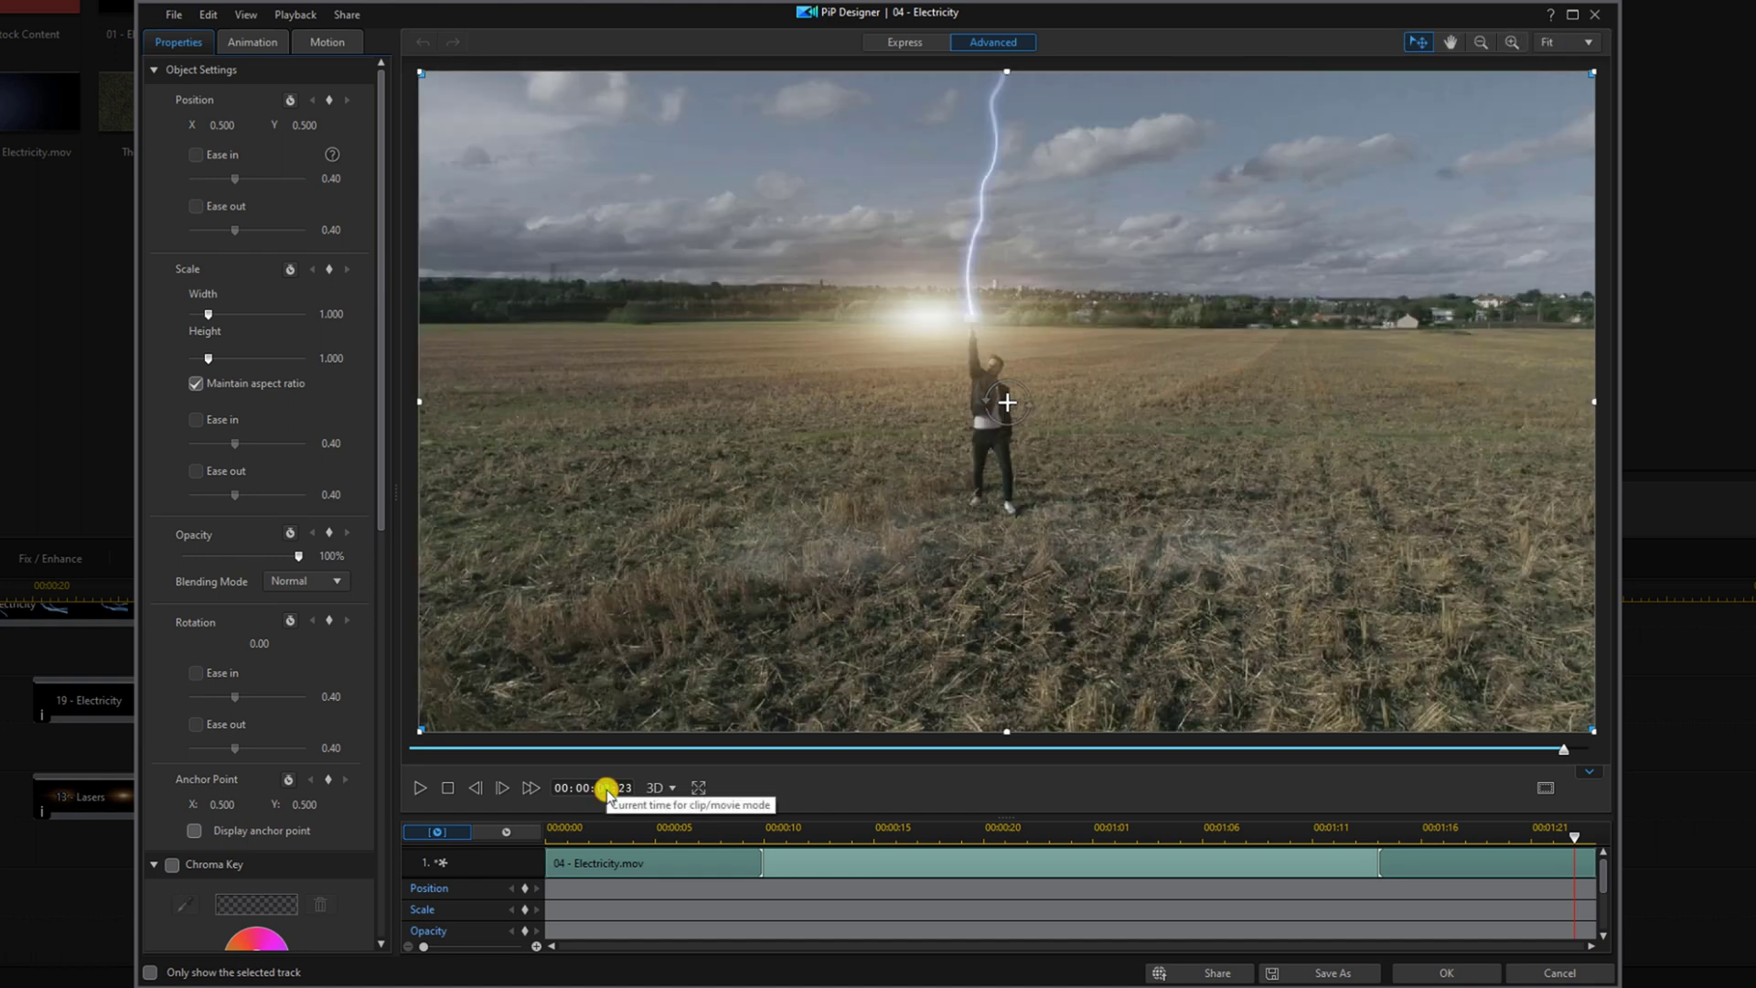
key("Return")
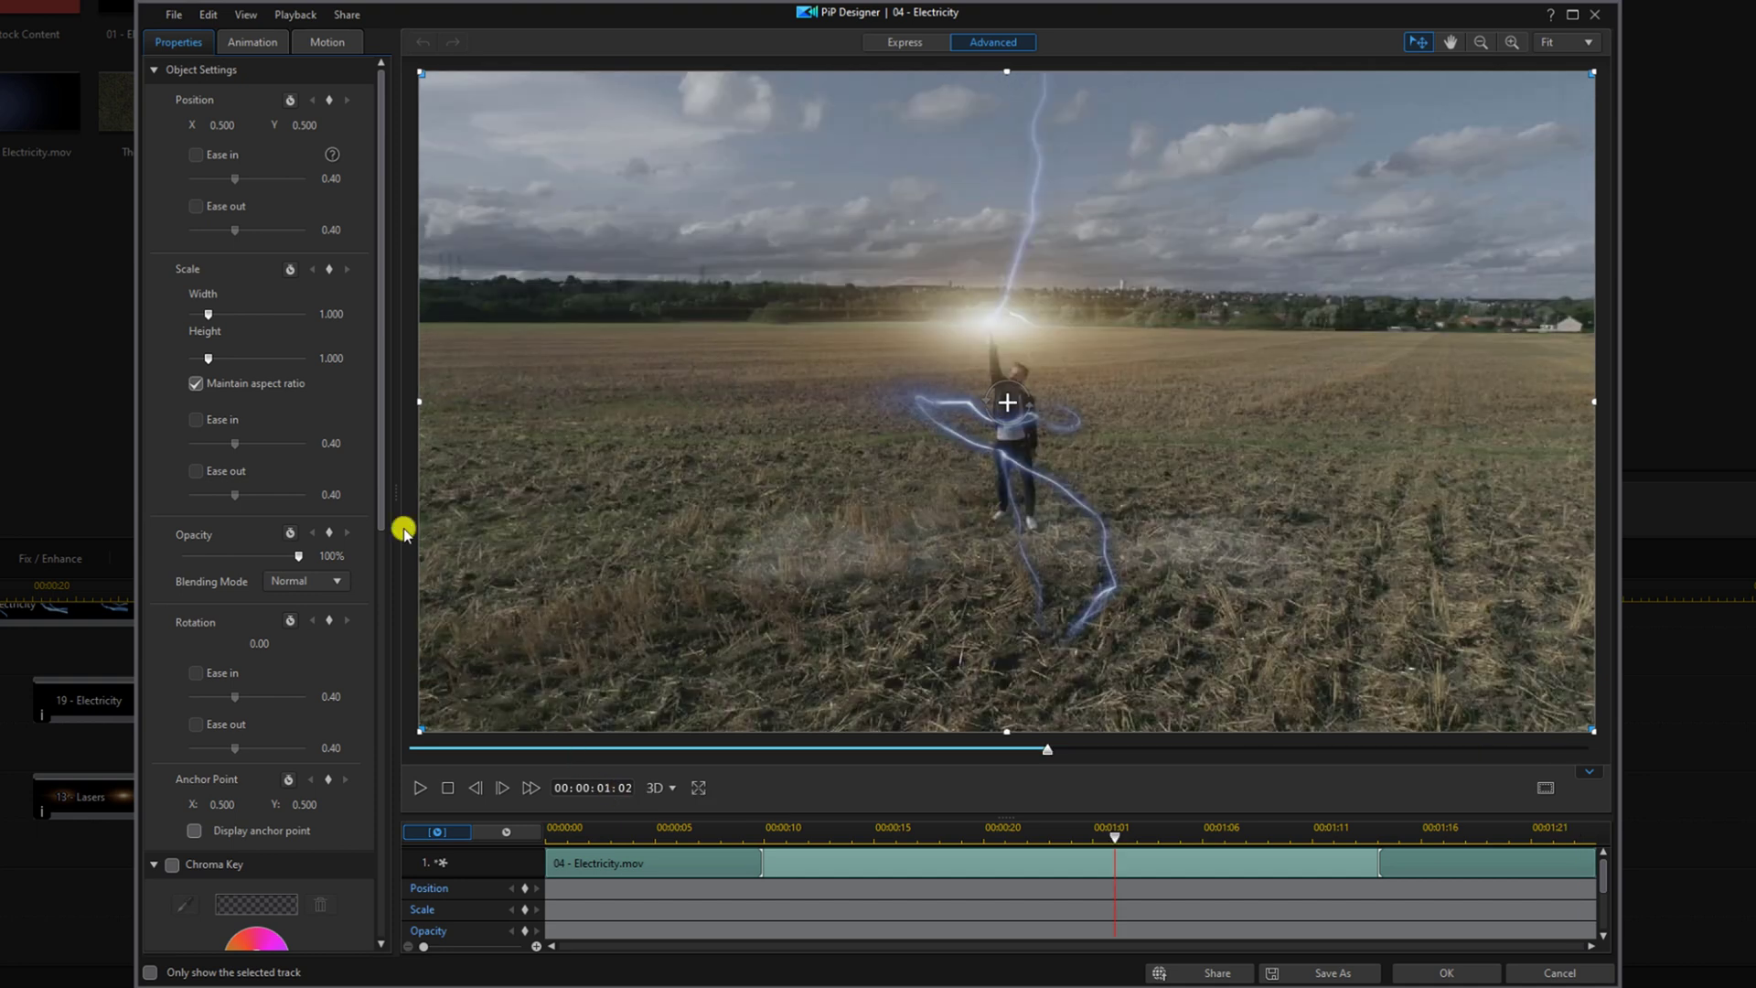
left_click(331, 313)
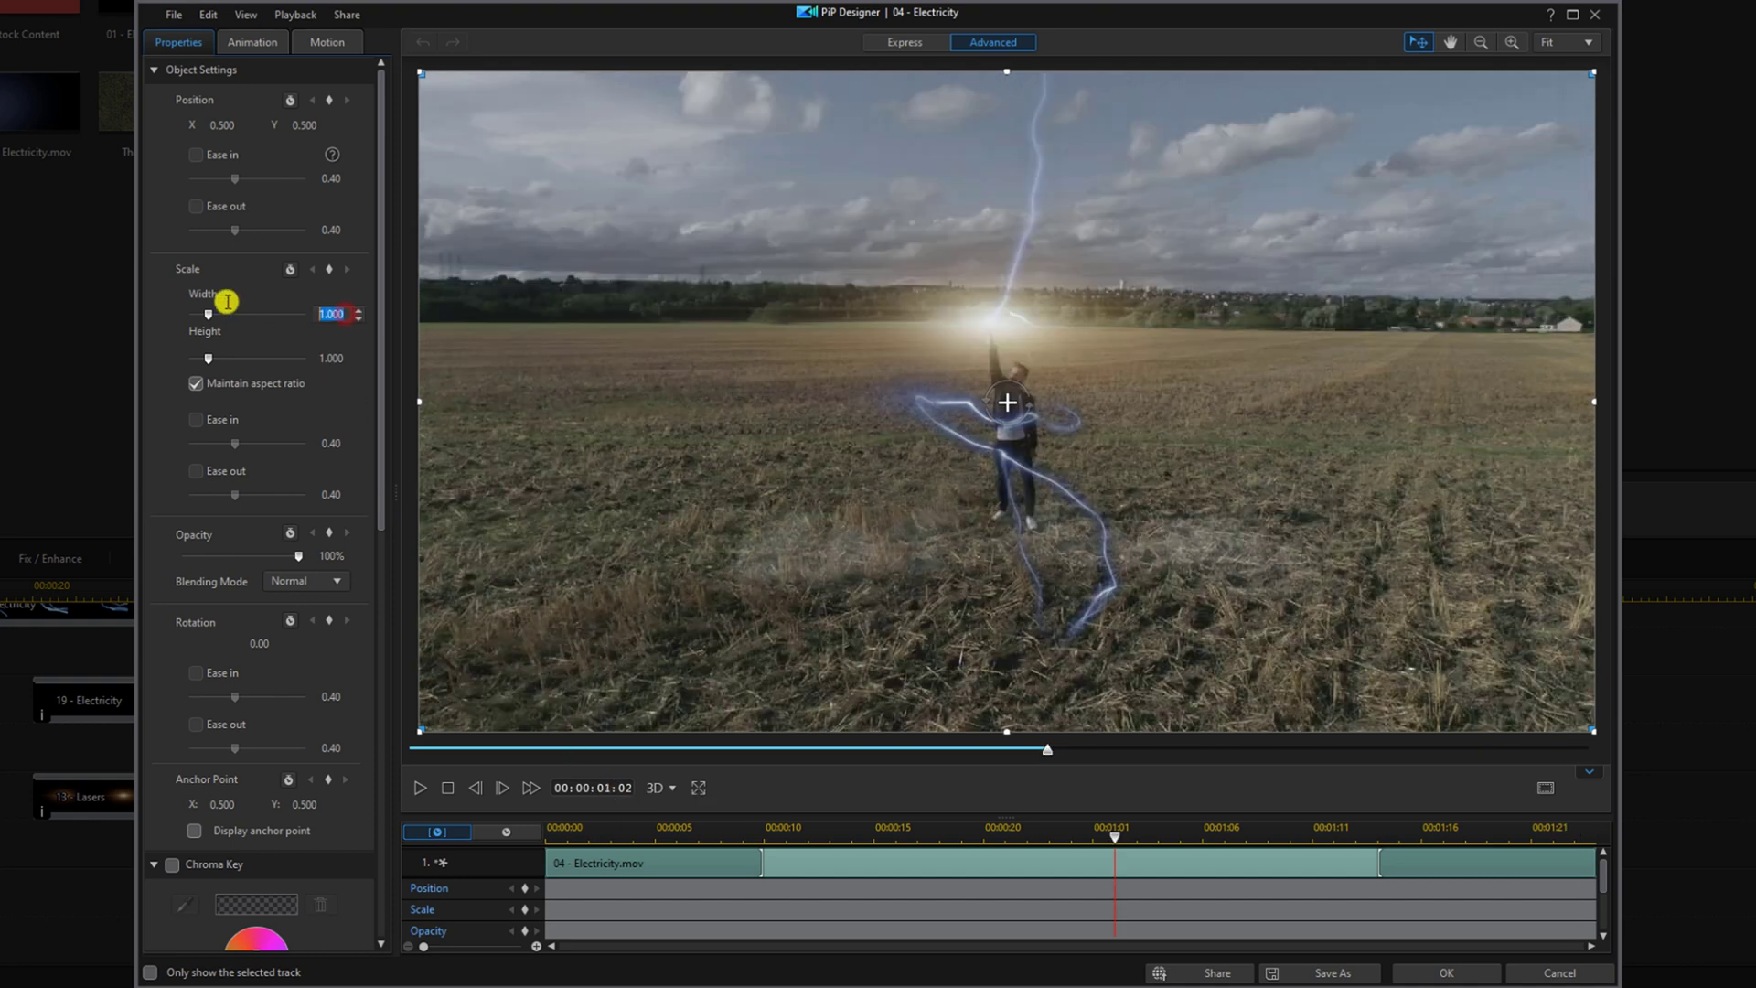
type("0.989")
key("Return")
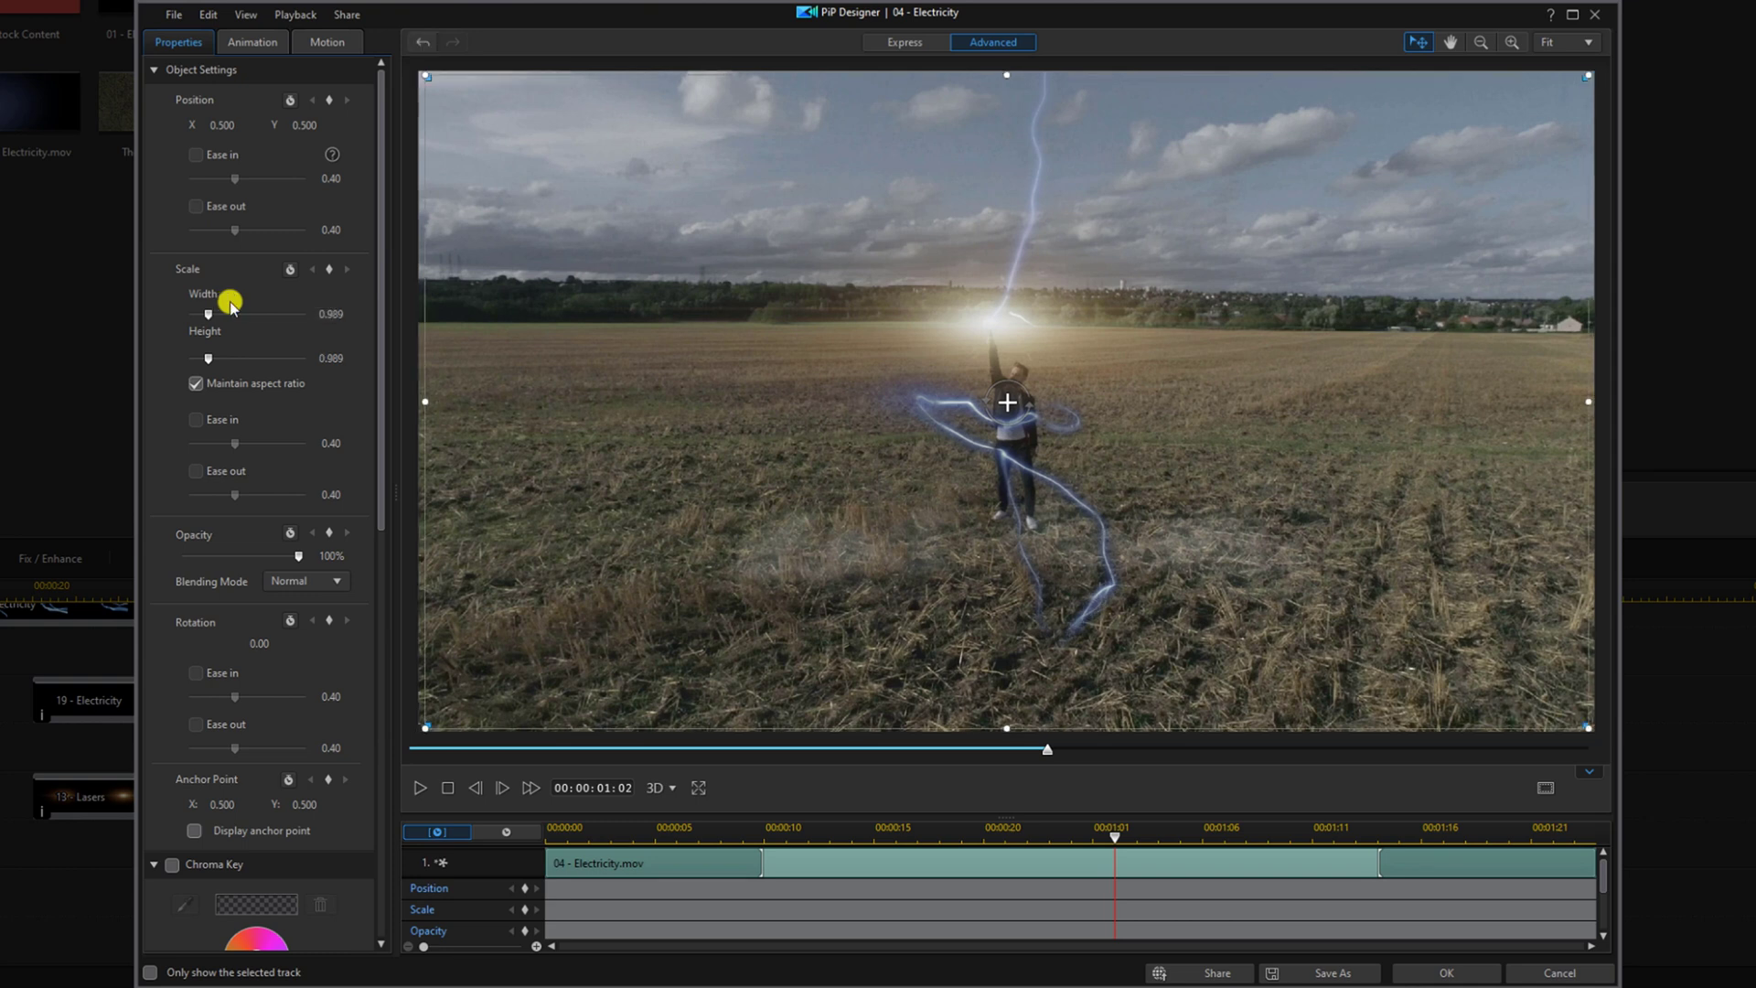
Position the 04 - Electricity clip over the man at X 0.506, Y 0.482, blend it with Screen, and apply the changes
left_click(236, 120)
left_click_drag(235, 120, 269, 125)
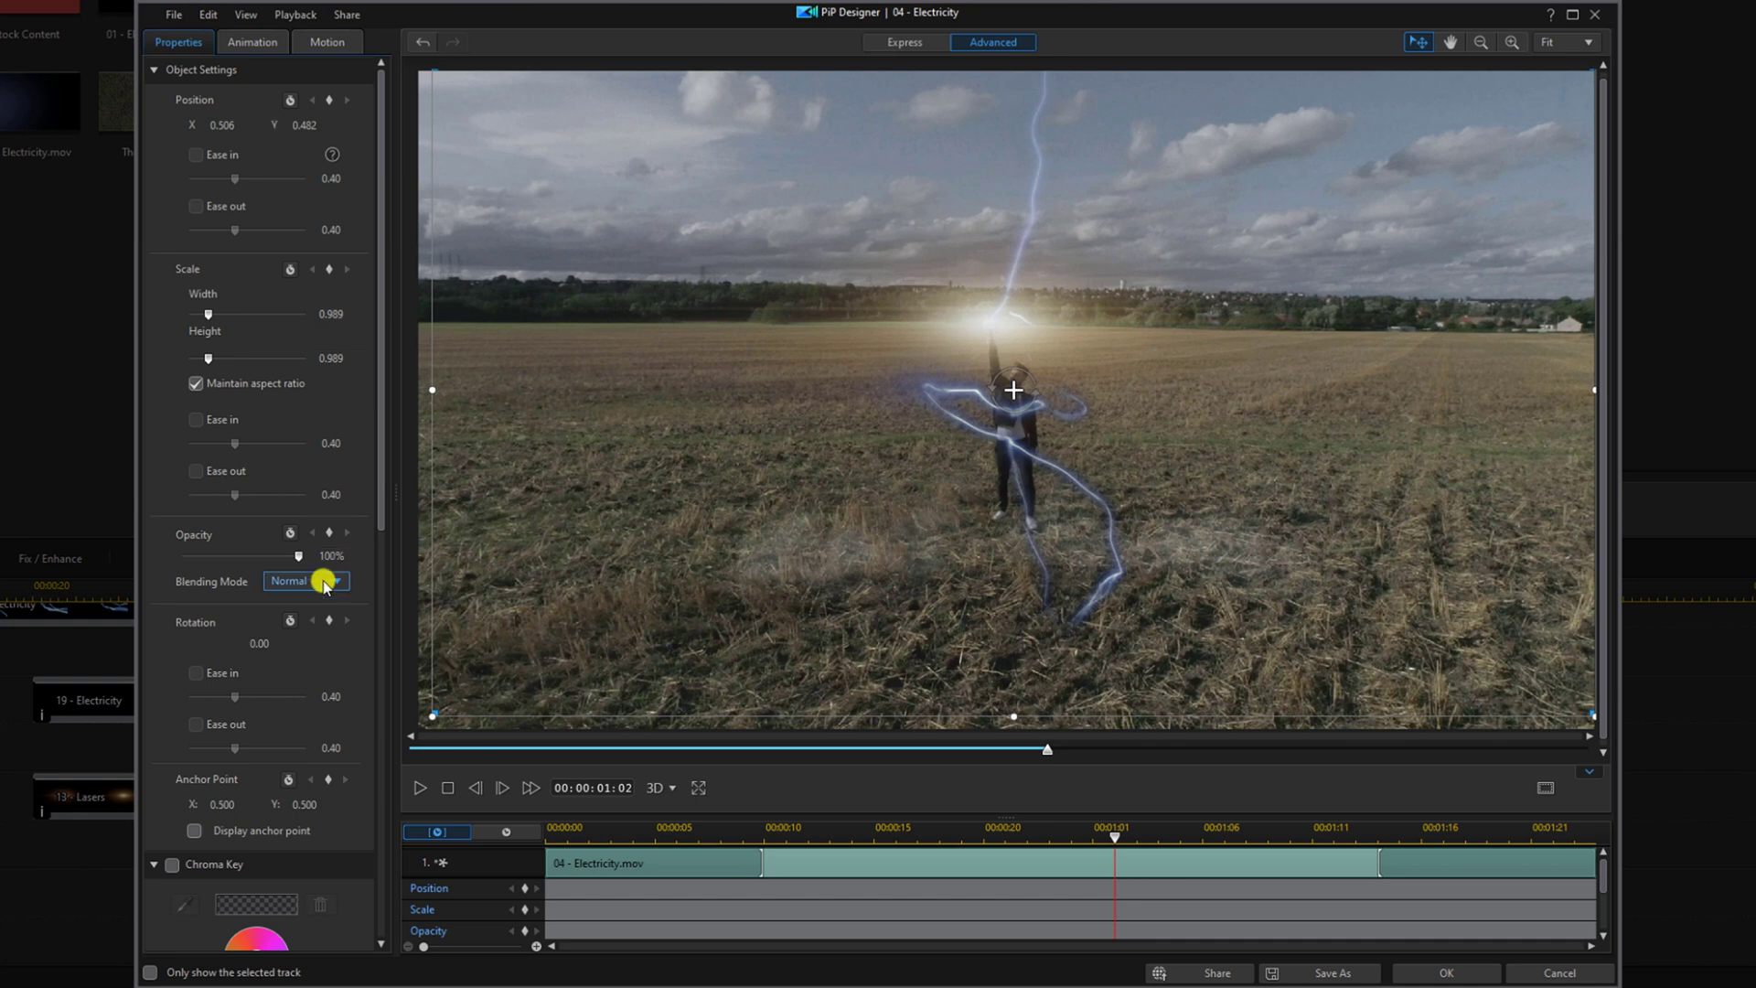
left_click(339, 581)
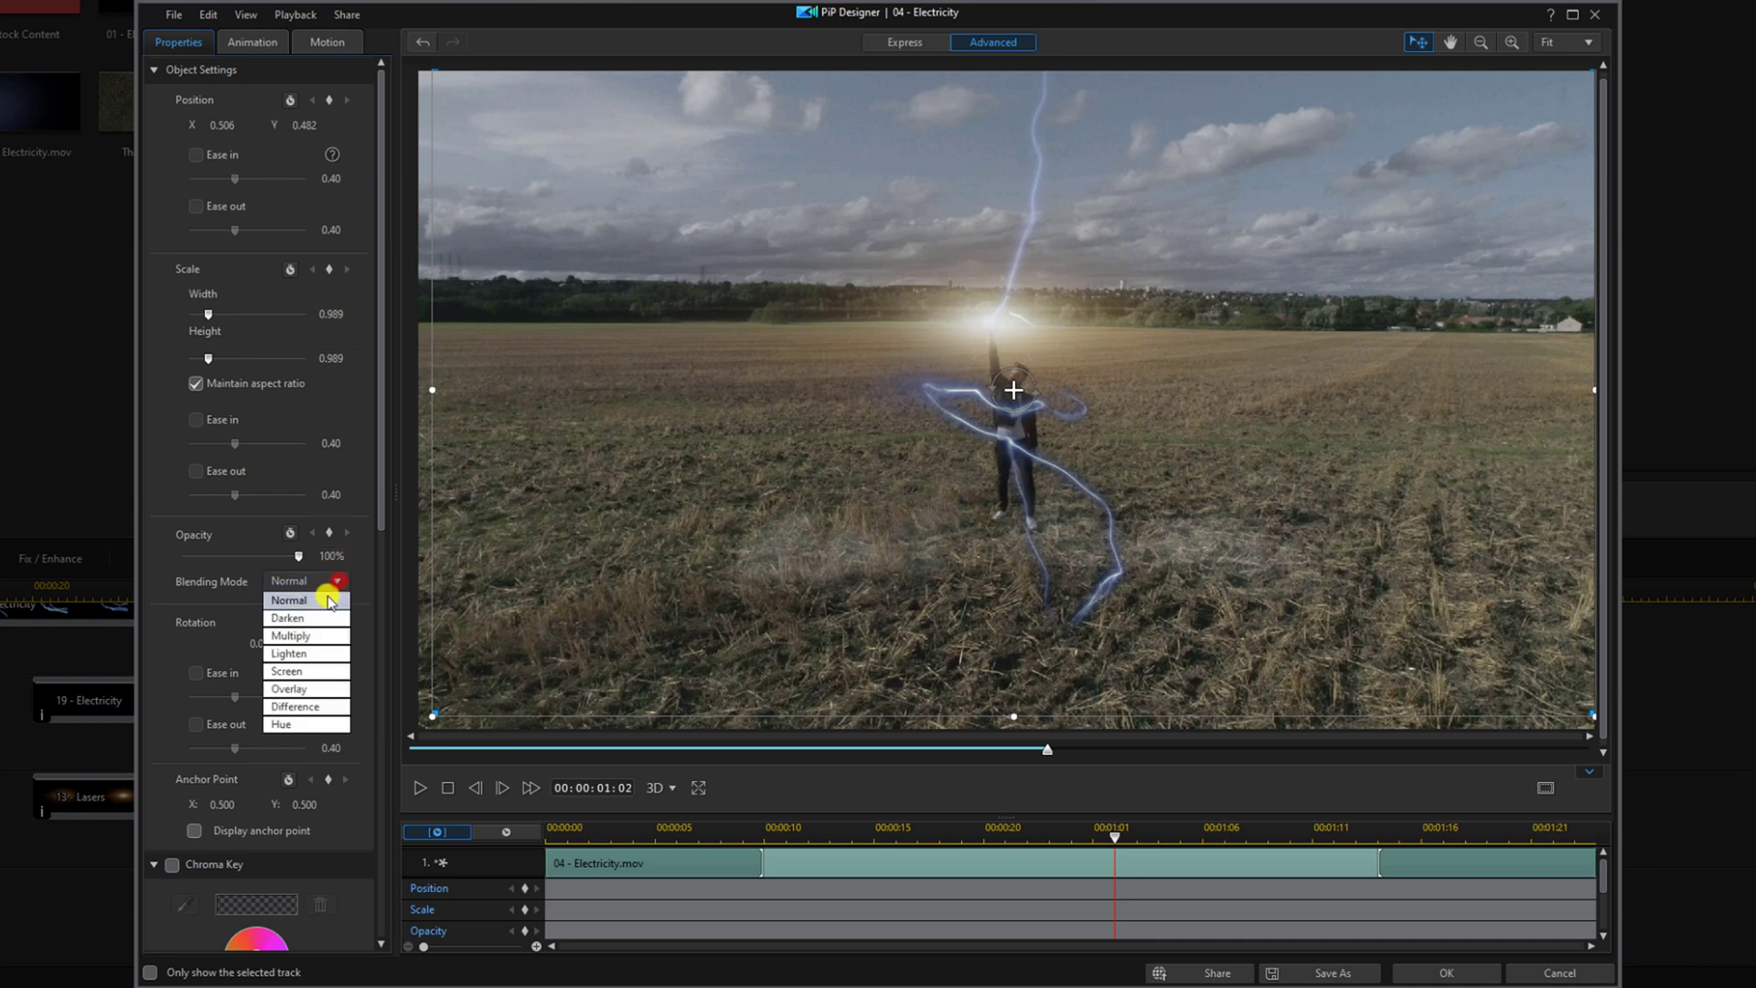
left_click(308, 673)
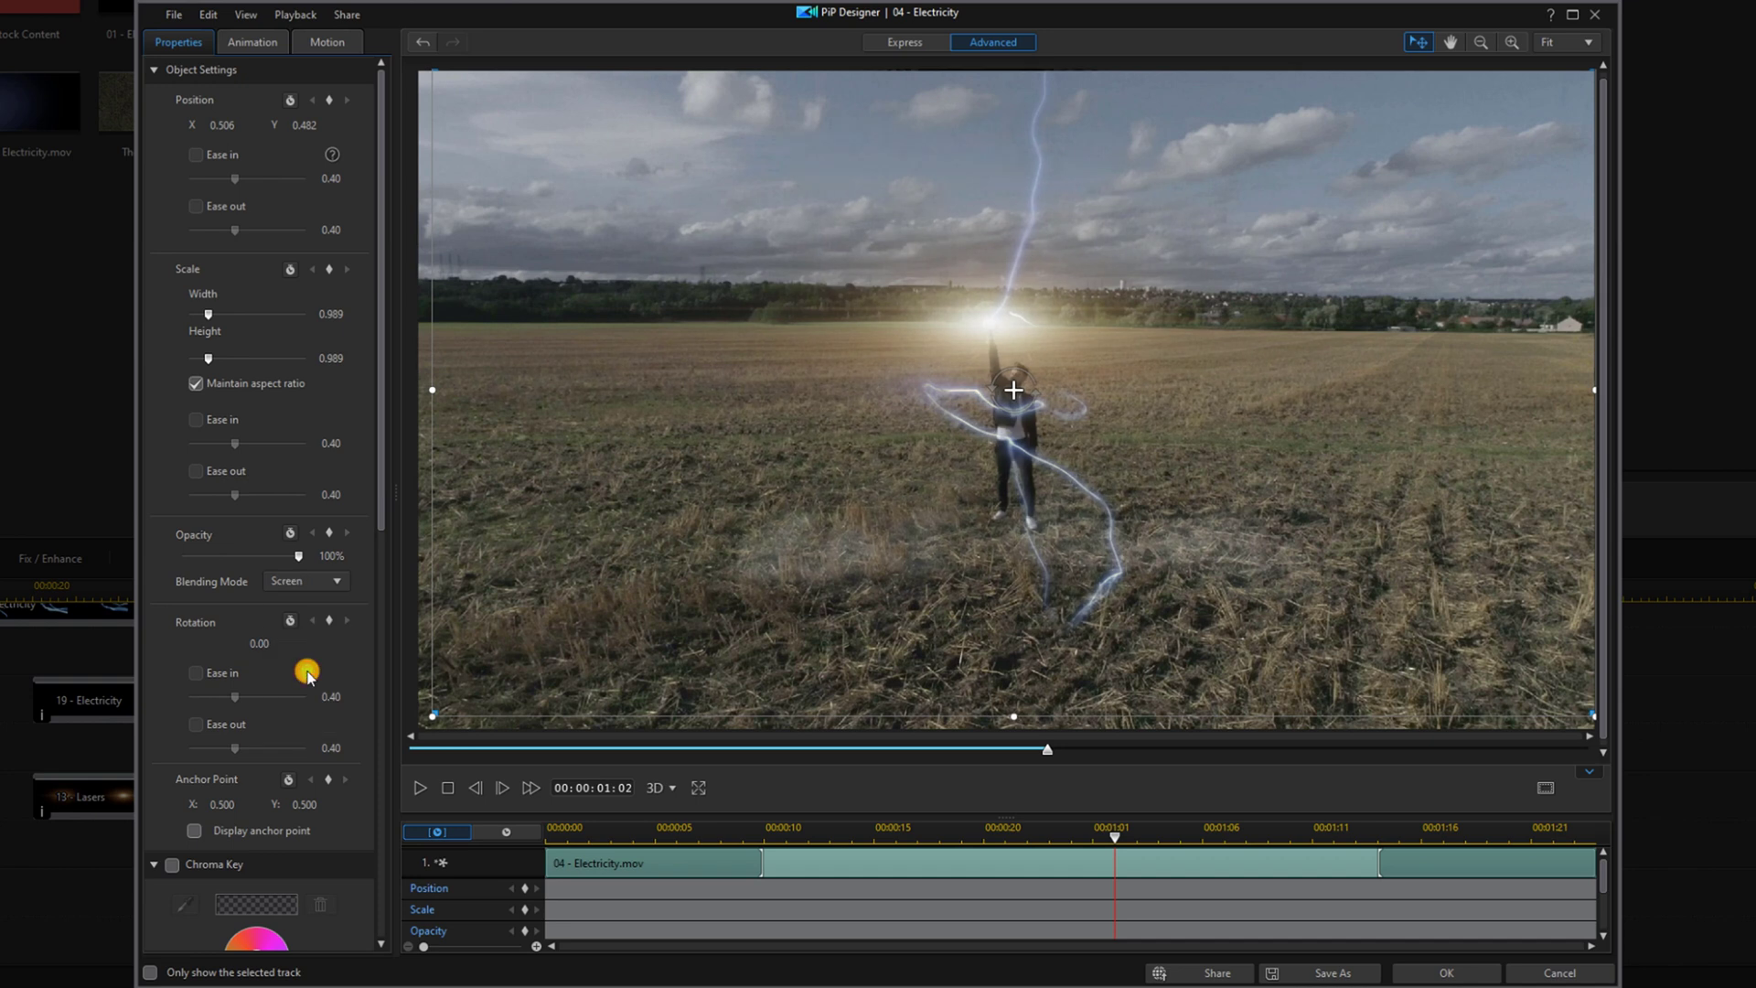
left_click(1427, 973)
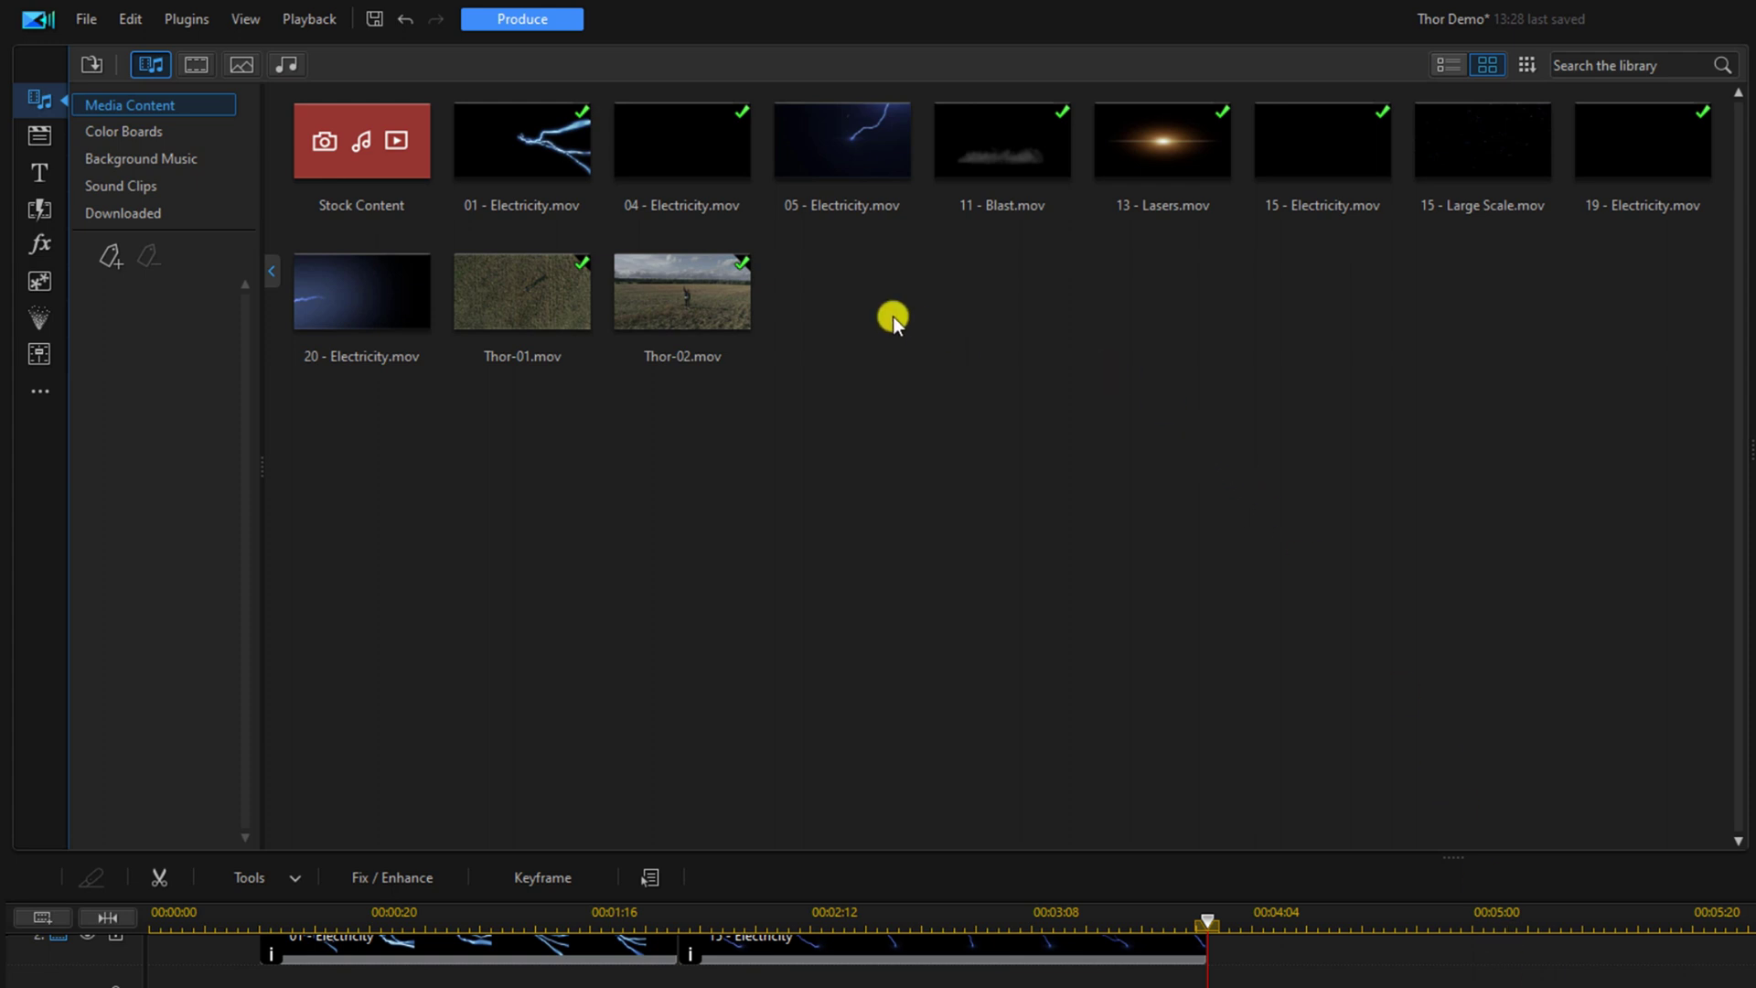
Place 05 - Electricity.mov on video track 7, starting at 00:00:02:00 and trimmed to end at 00:00:04:00
left_click(847, 156)
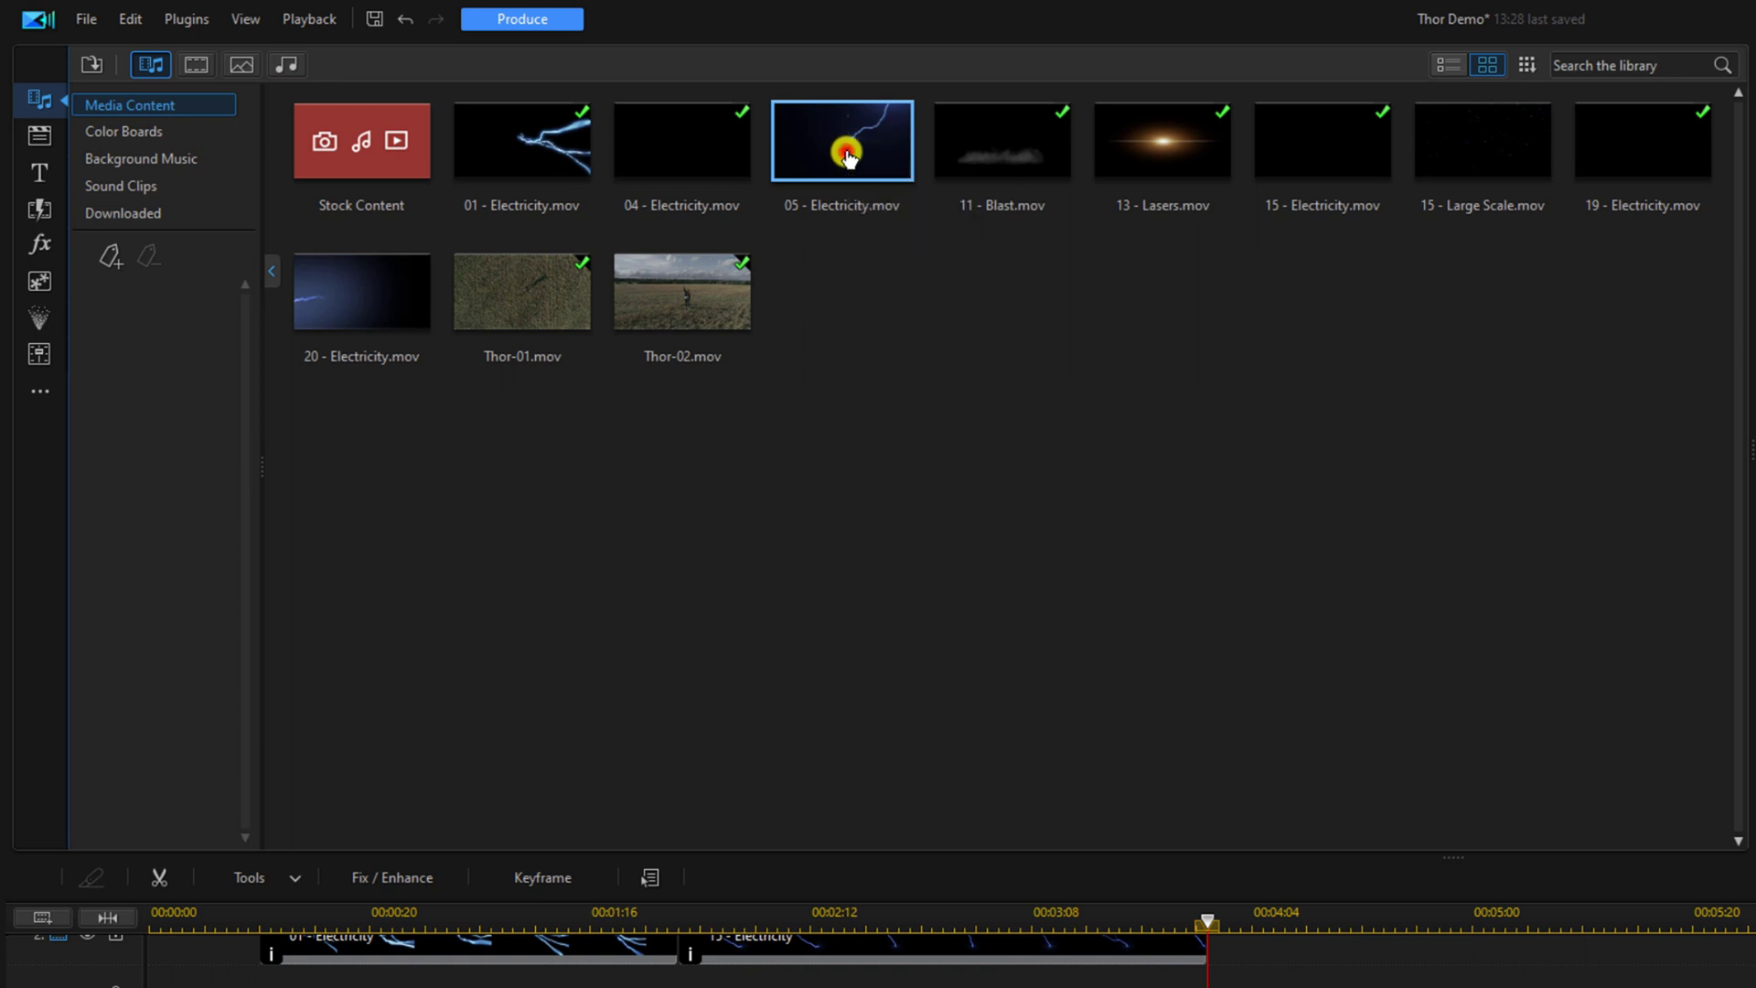
left_click_drag(847, 155, 707, 987)
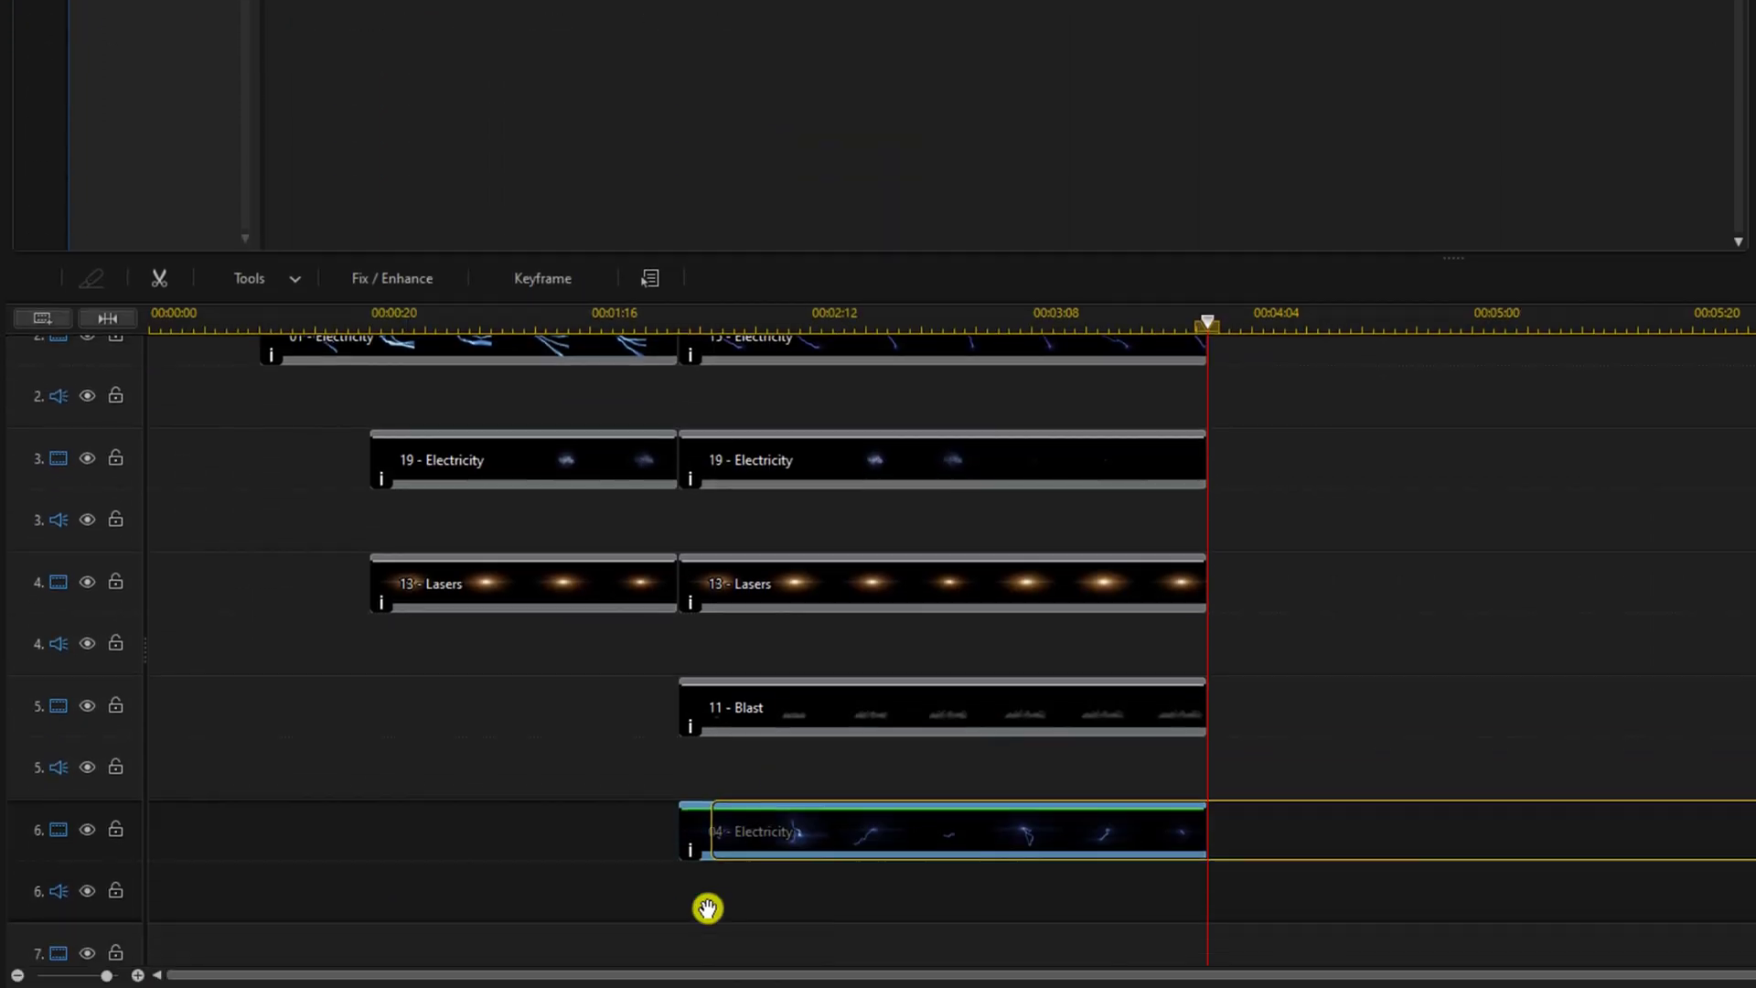
left_click_drag(707, 909, 684, 931)
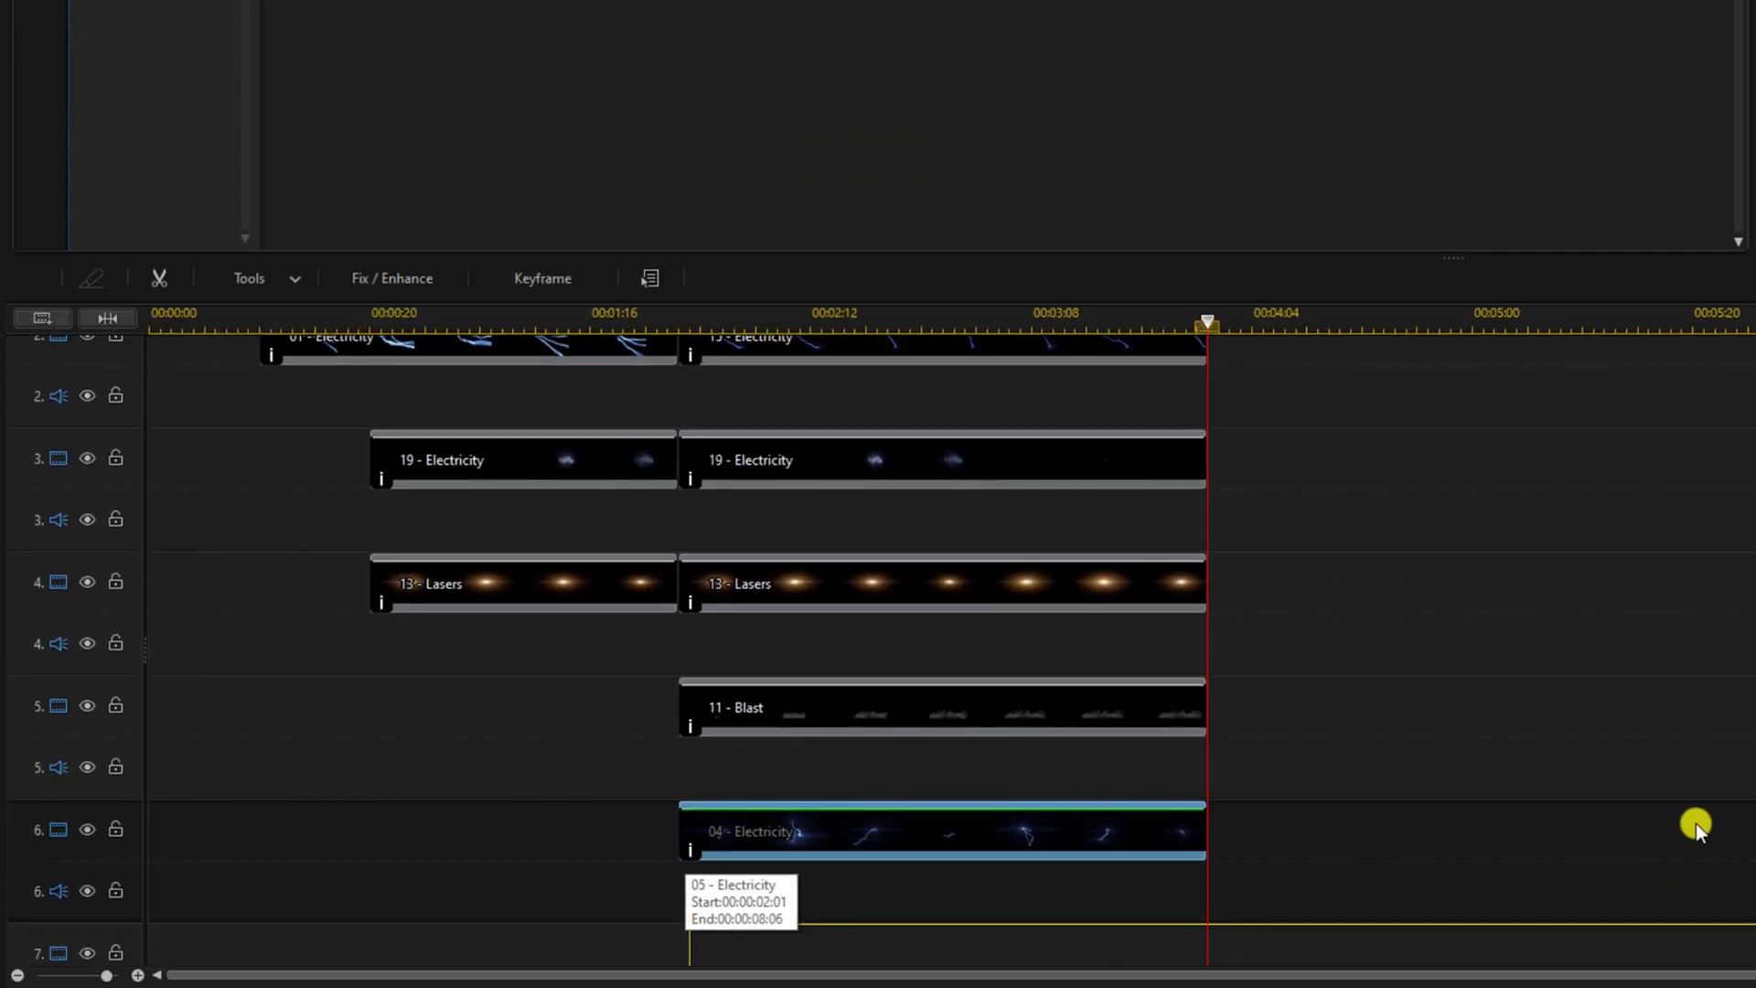
left_click_drag(1696, 823, 1695, 824)
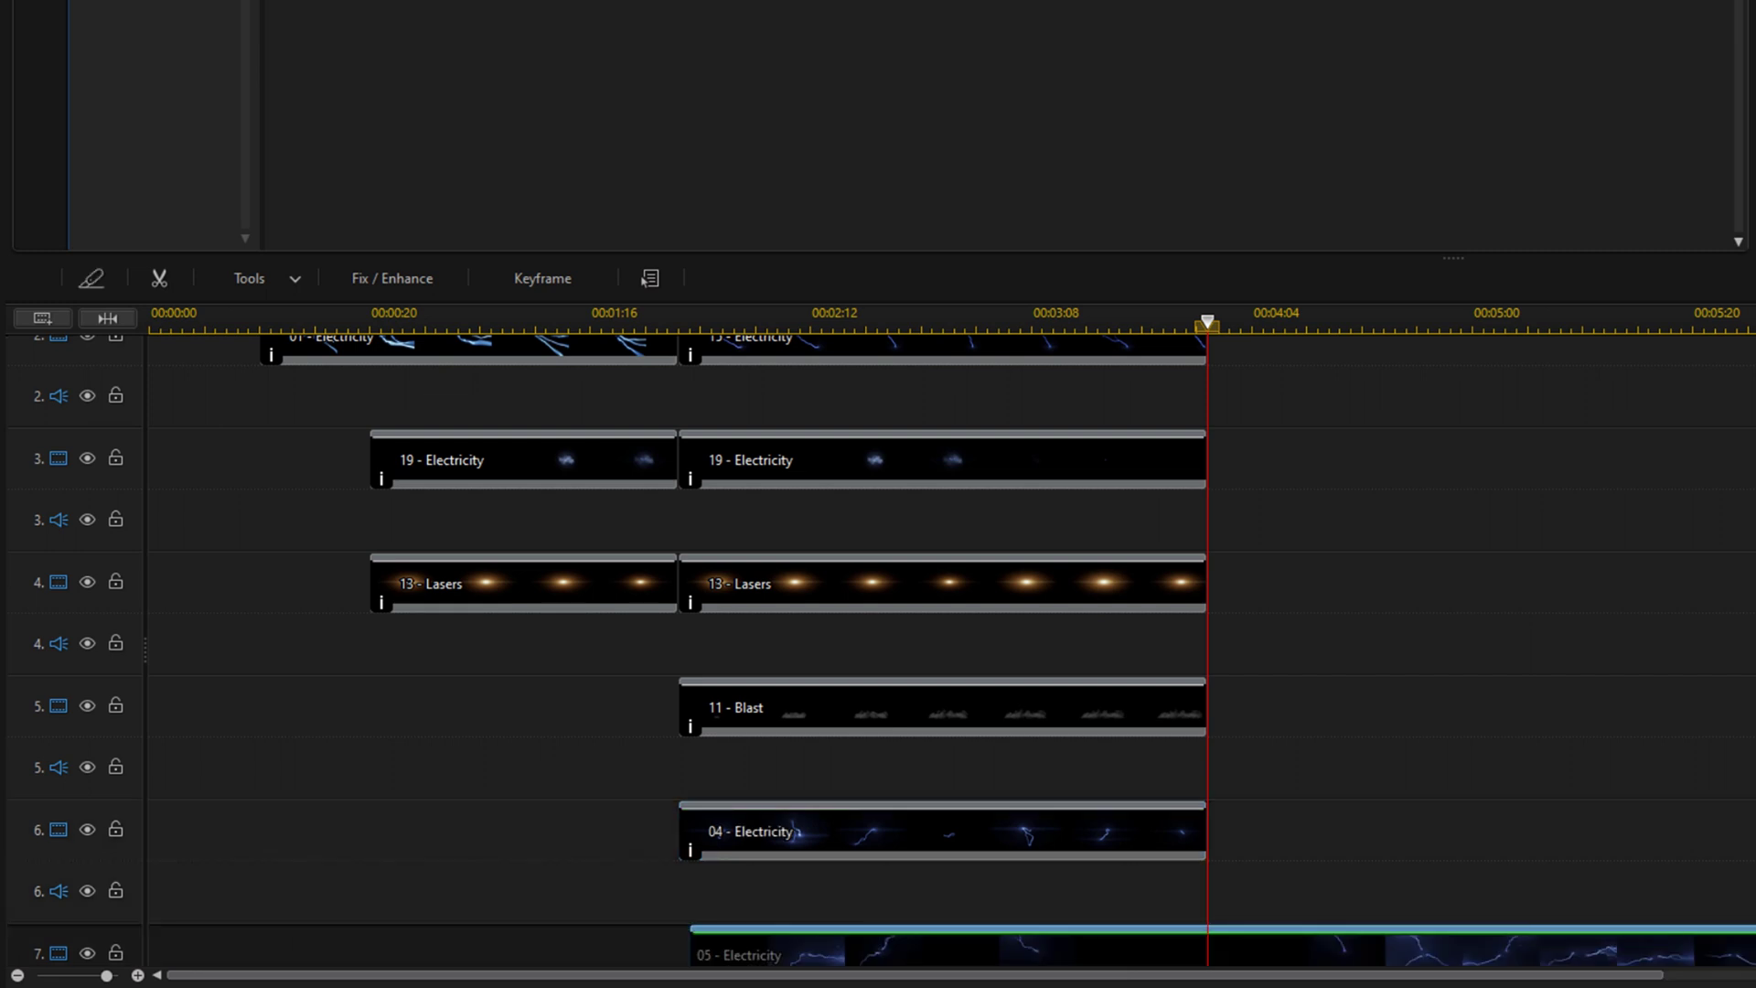
scroll(951, 641, "down", 1)
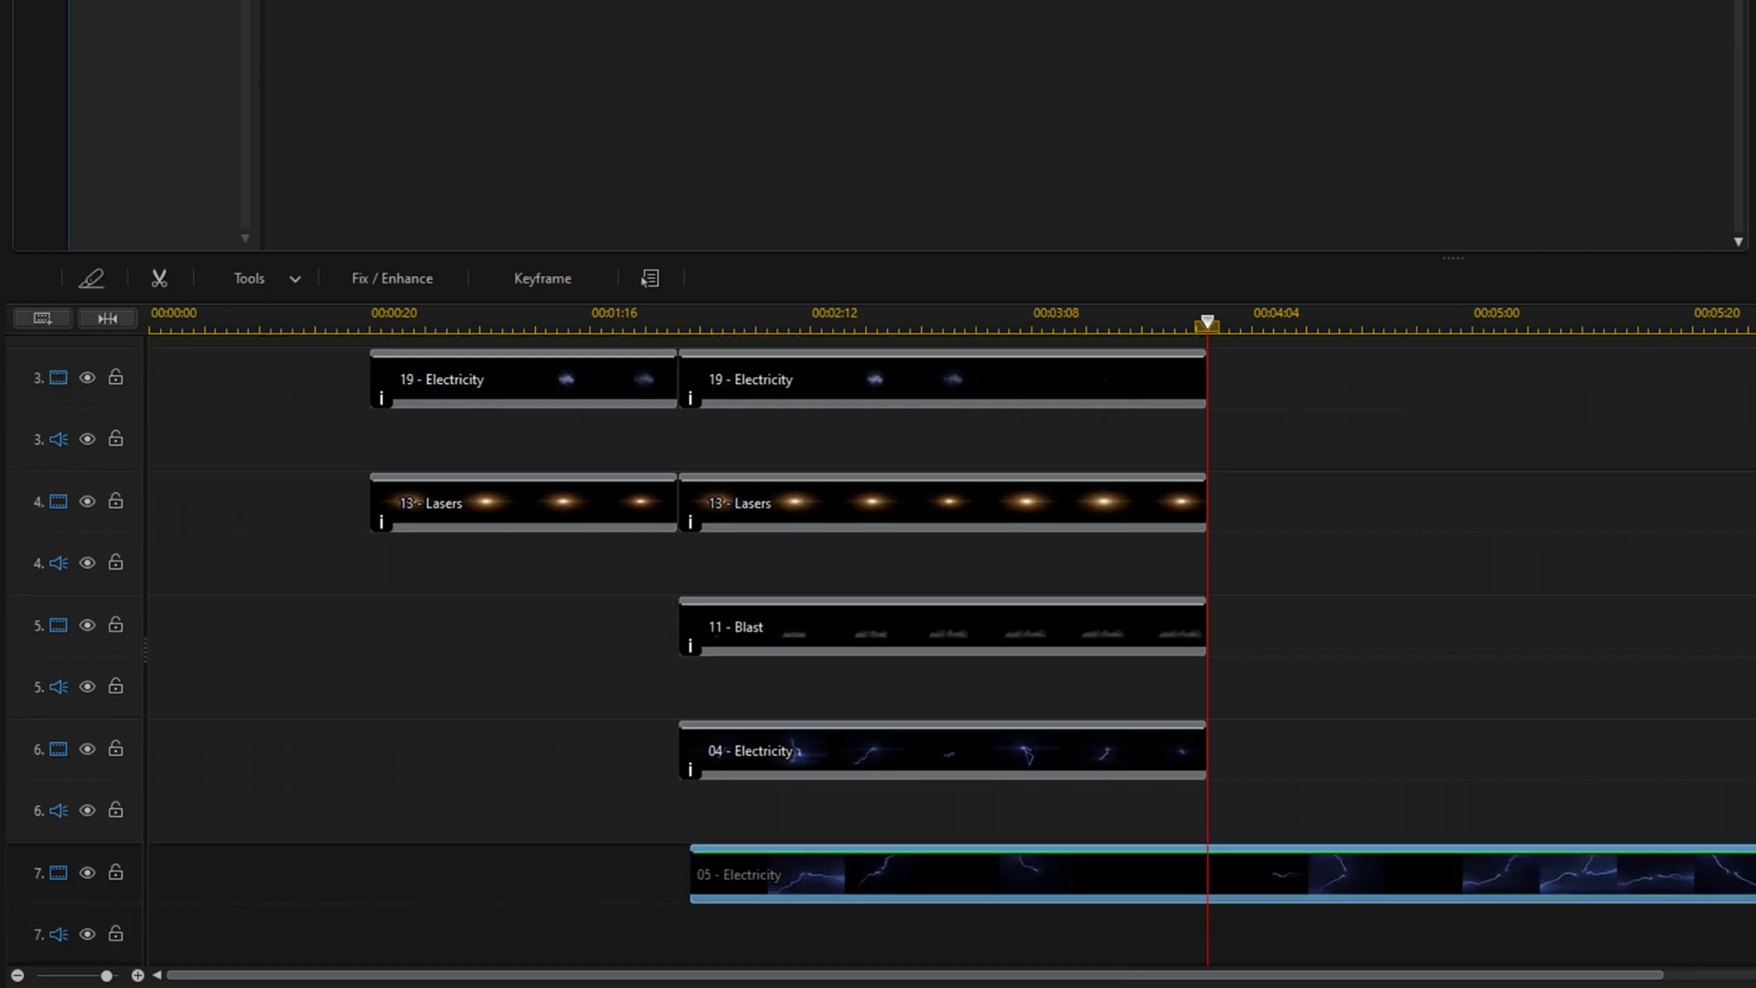
left_click_drag(1749, 894, 1211, 894)
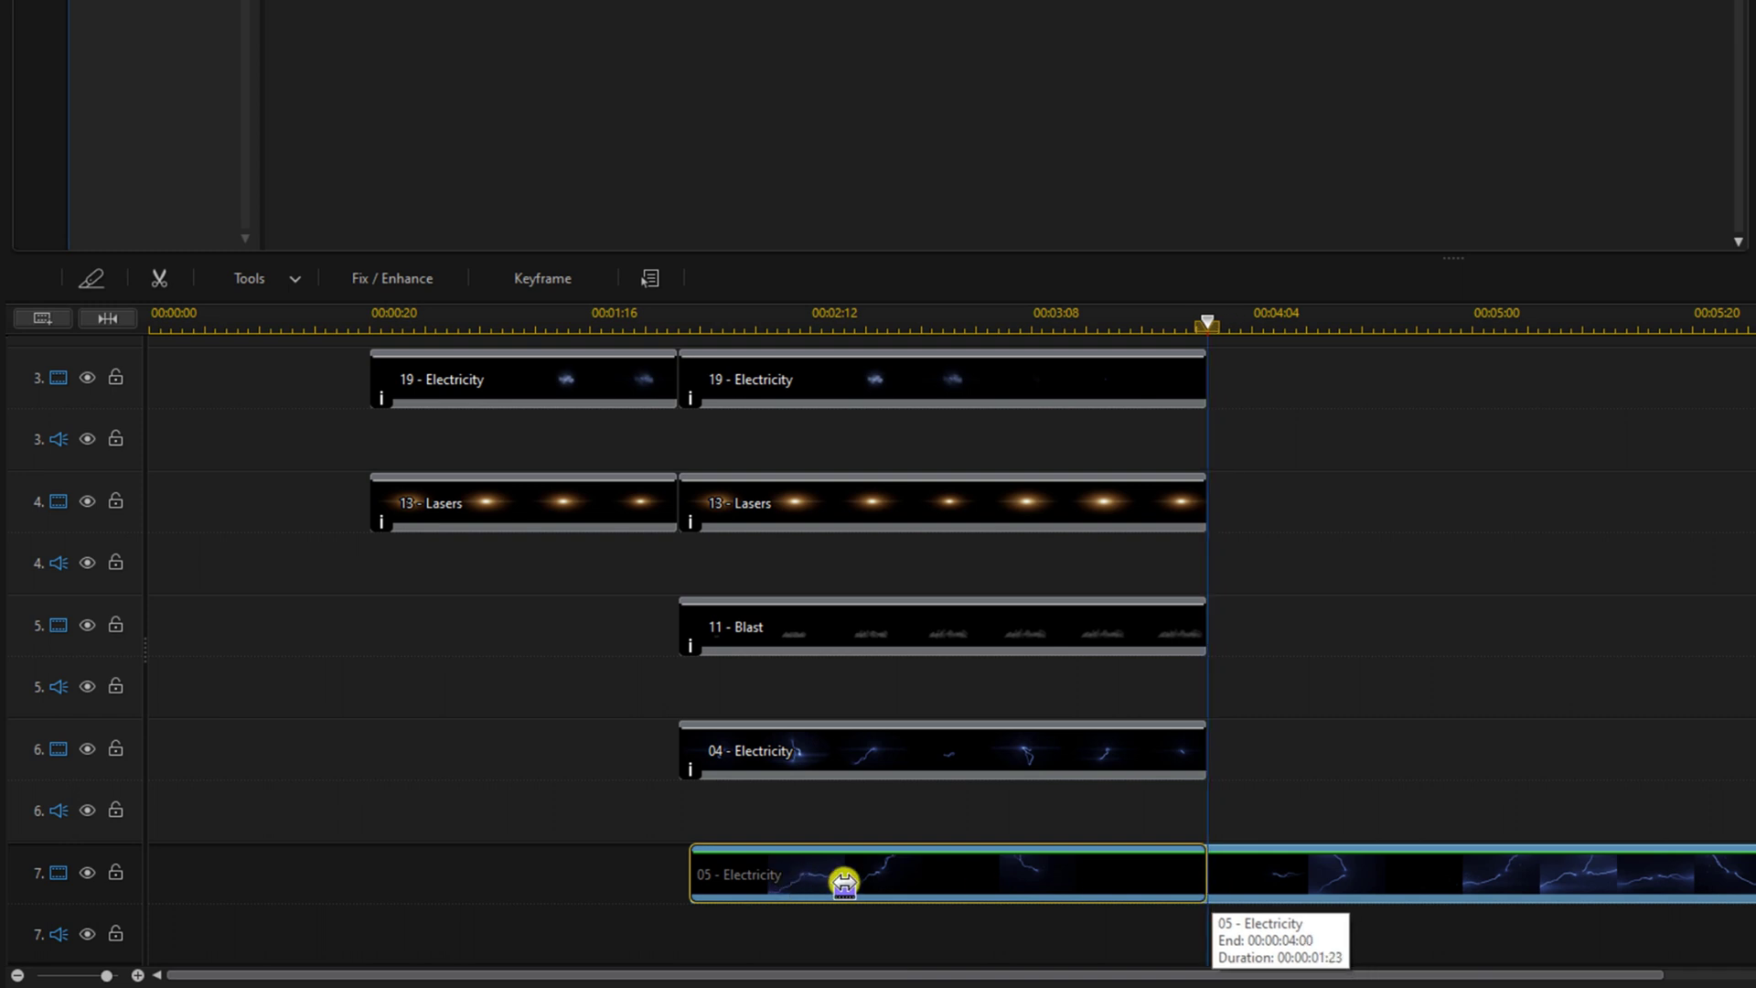
left_click_drag(849, 880, 833, 882)
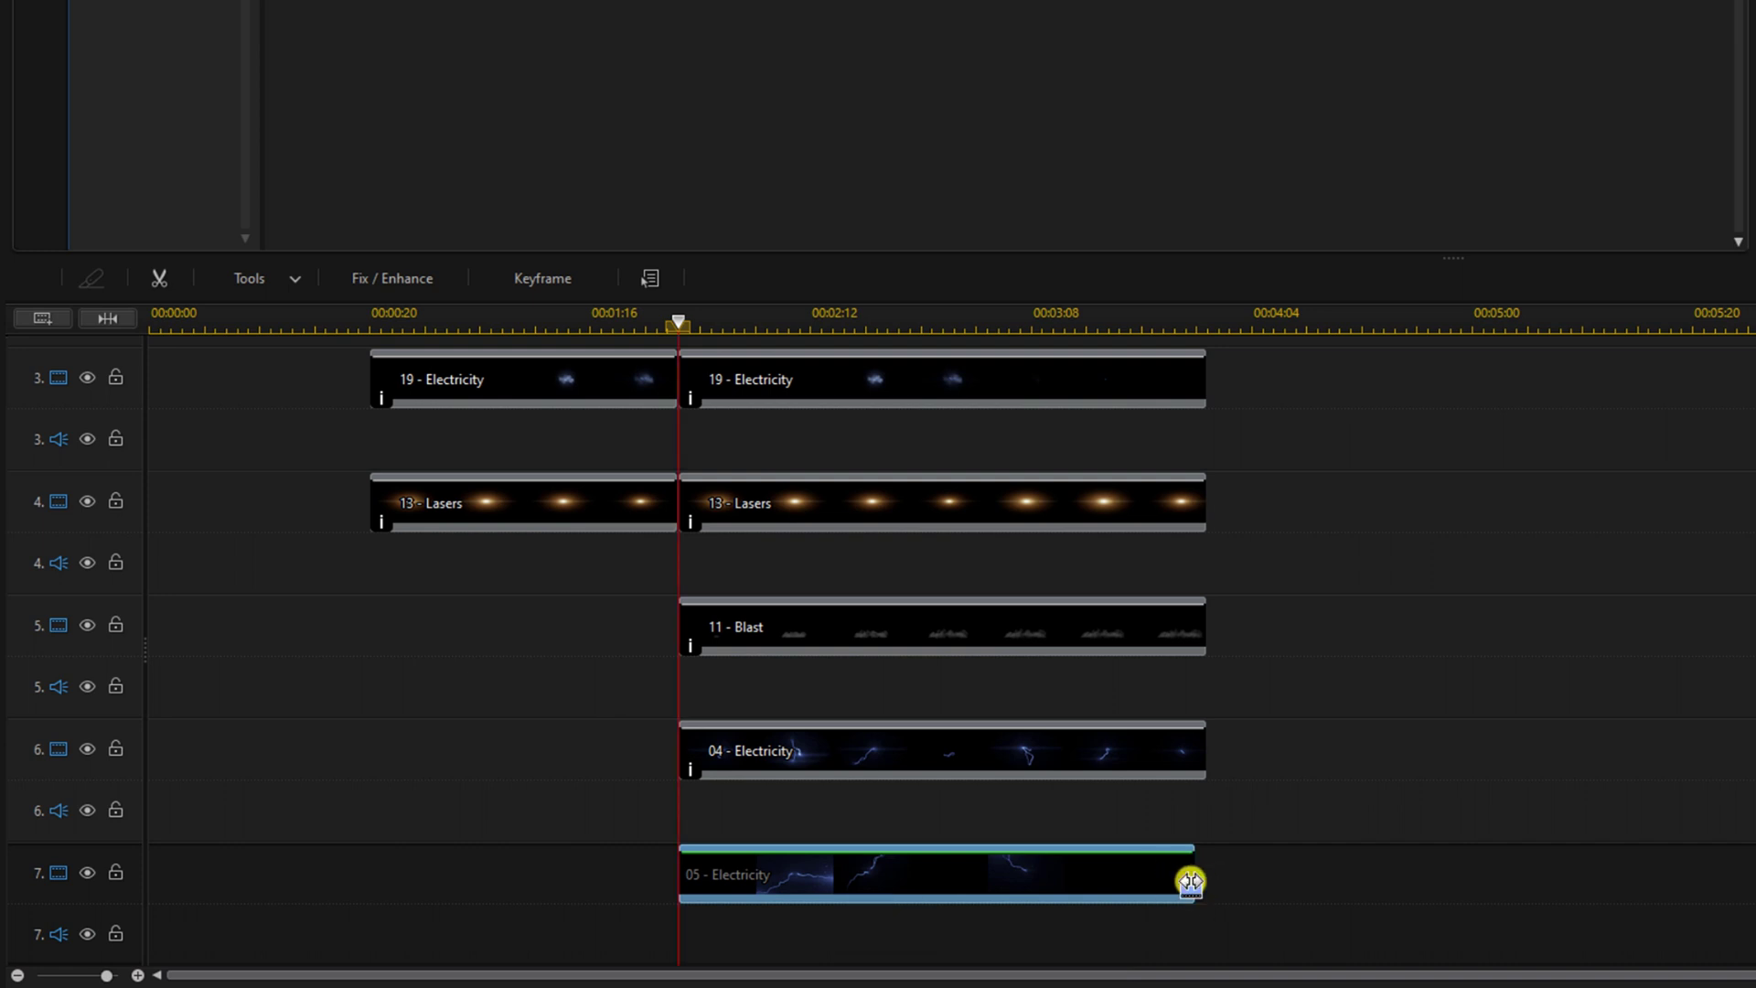
left_click_drag(1190, 881, 1204, 881)
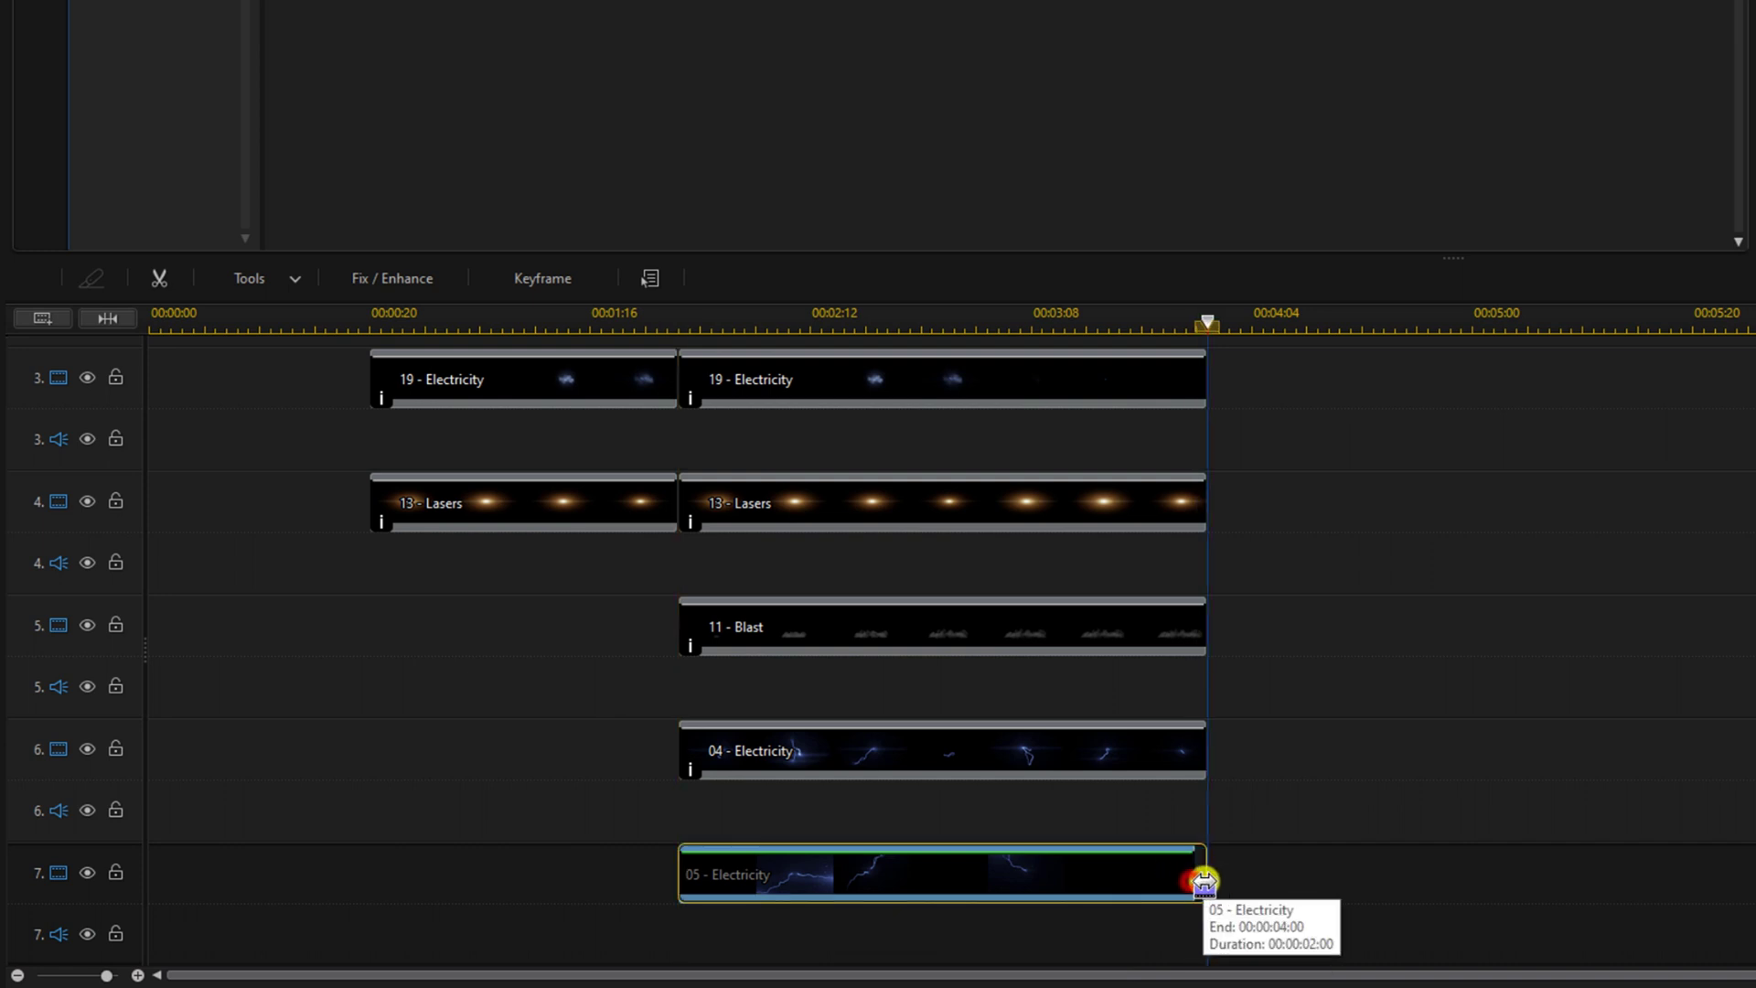
Open the 05 - Electricity clip for editing and, at 00:00:00:10, scale it to 1.151 with the aspect ratio maintained
left_click(893, 870)
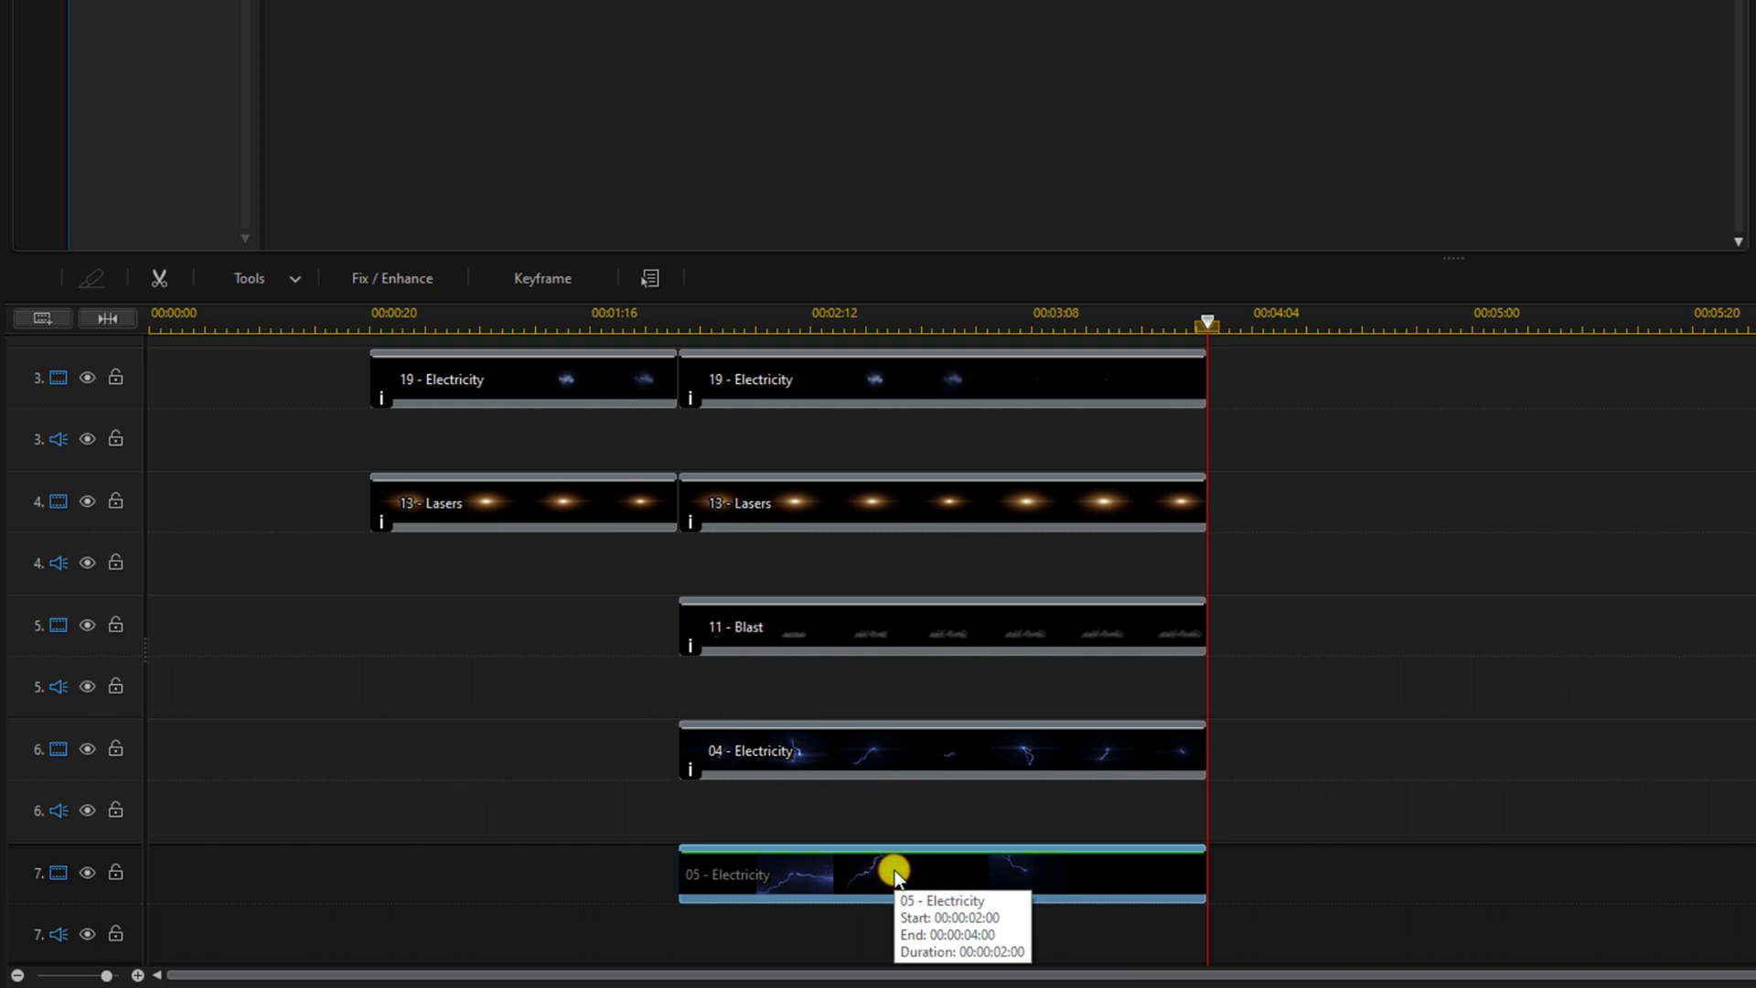
double_click(894, 869)
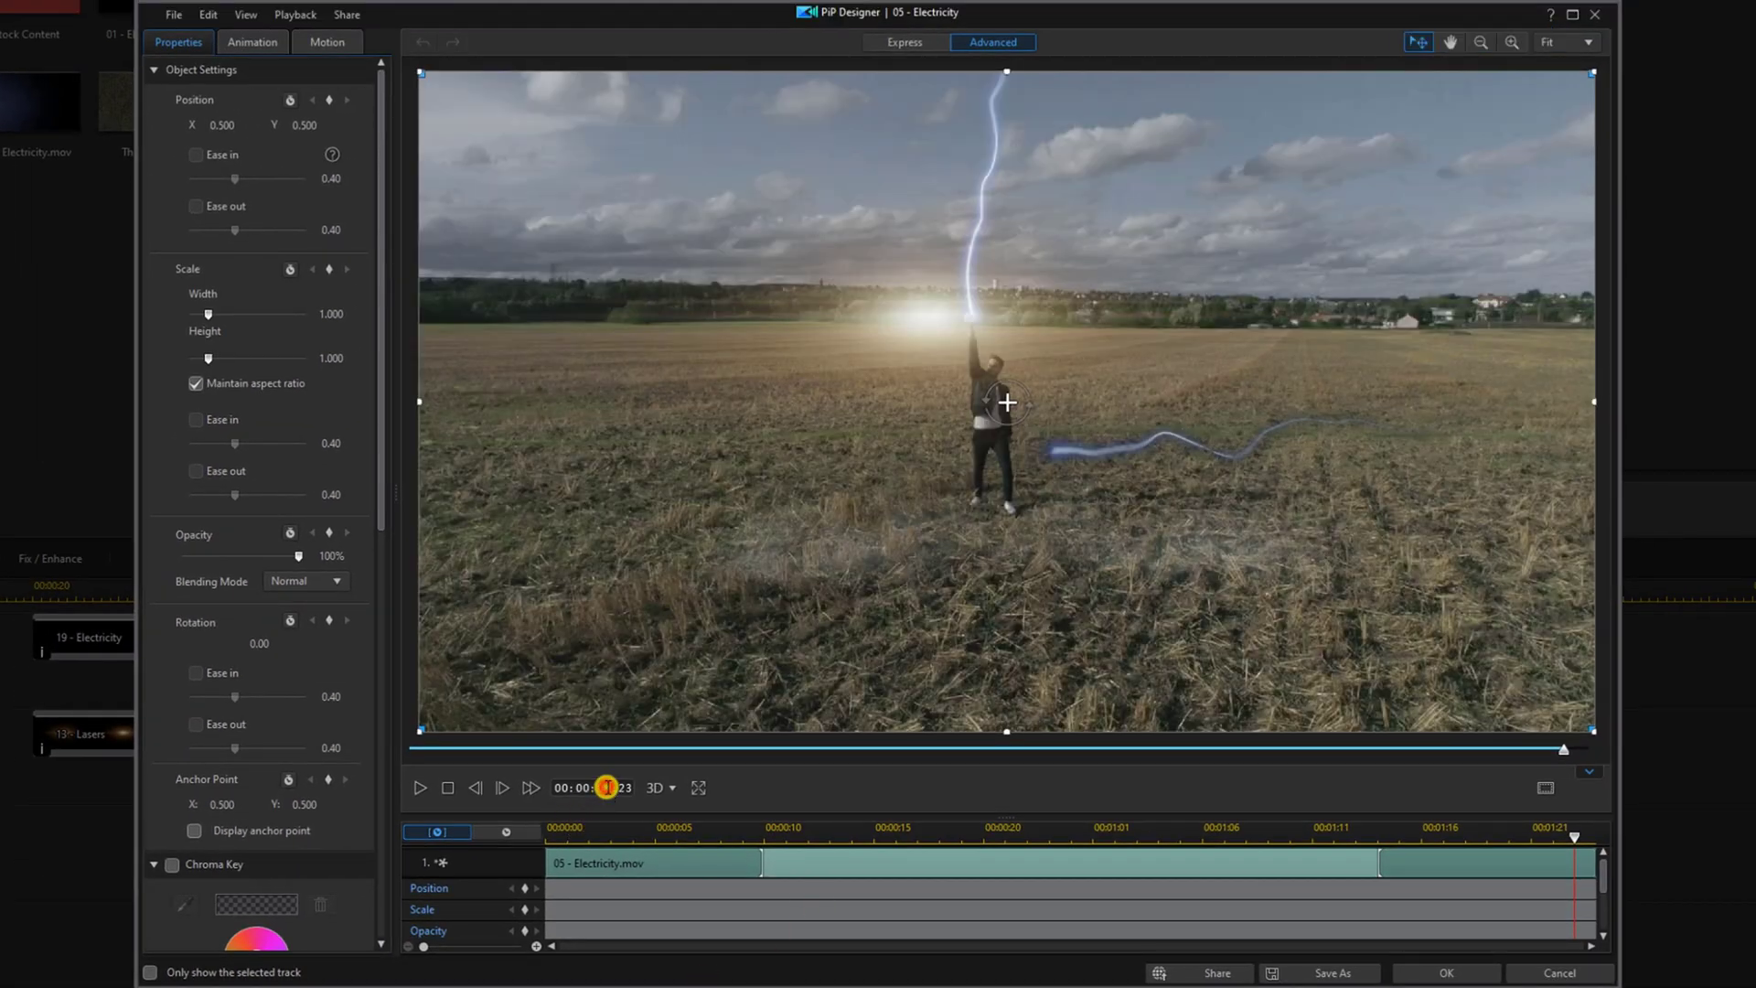
key("Return")
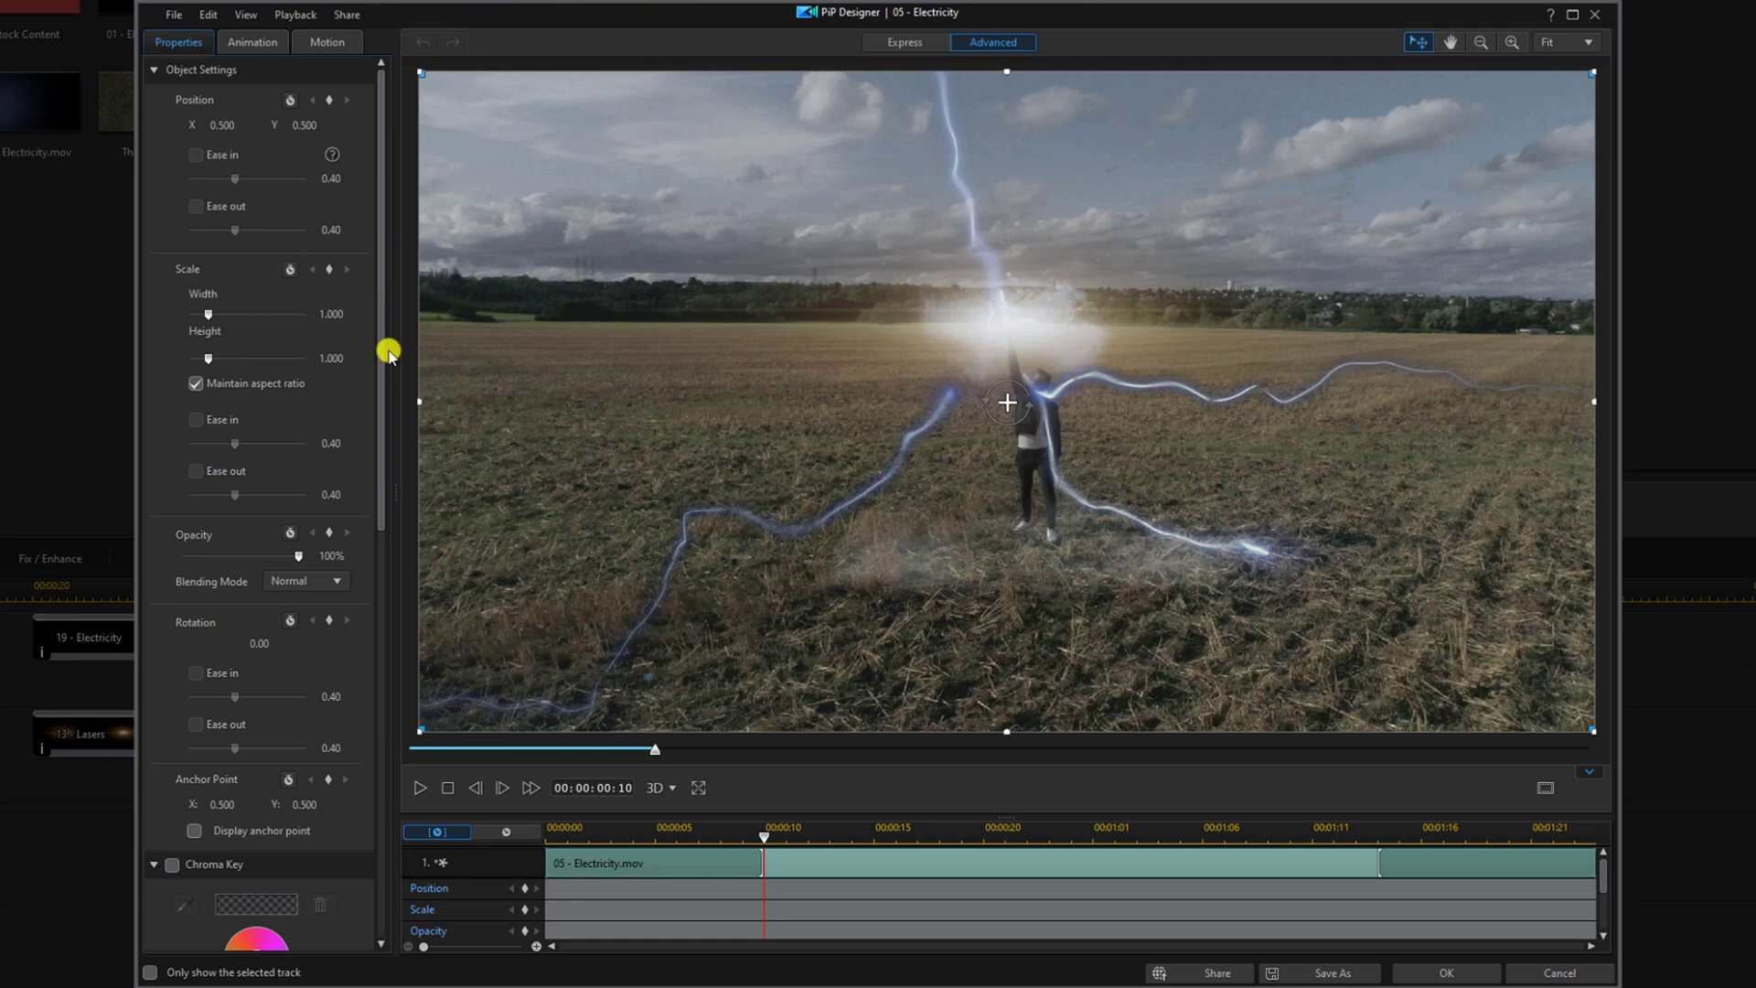
left_click(315, 306)
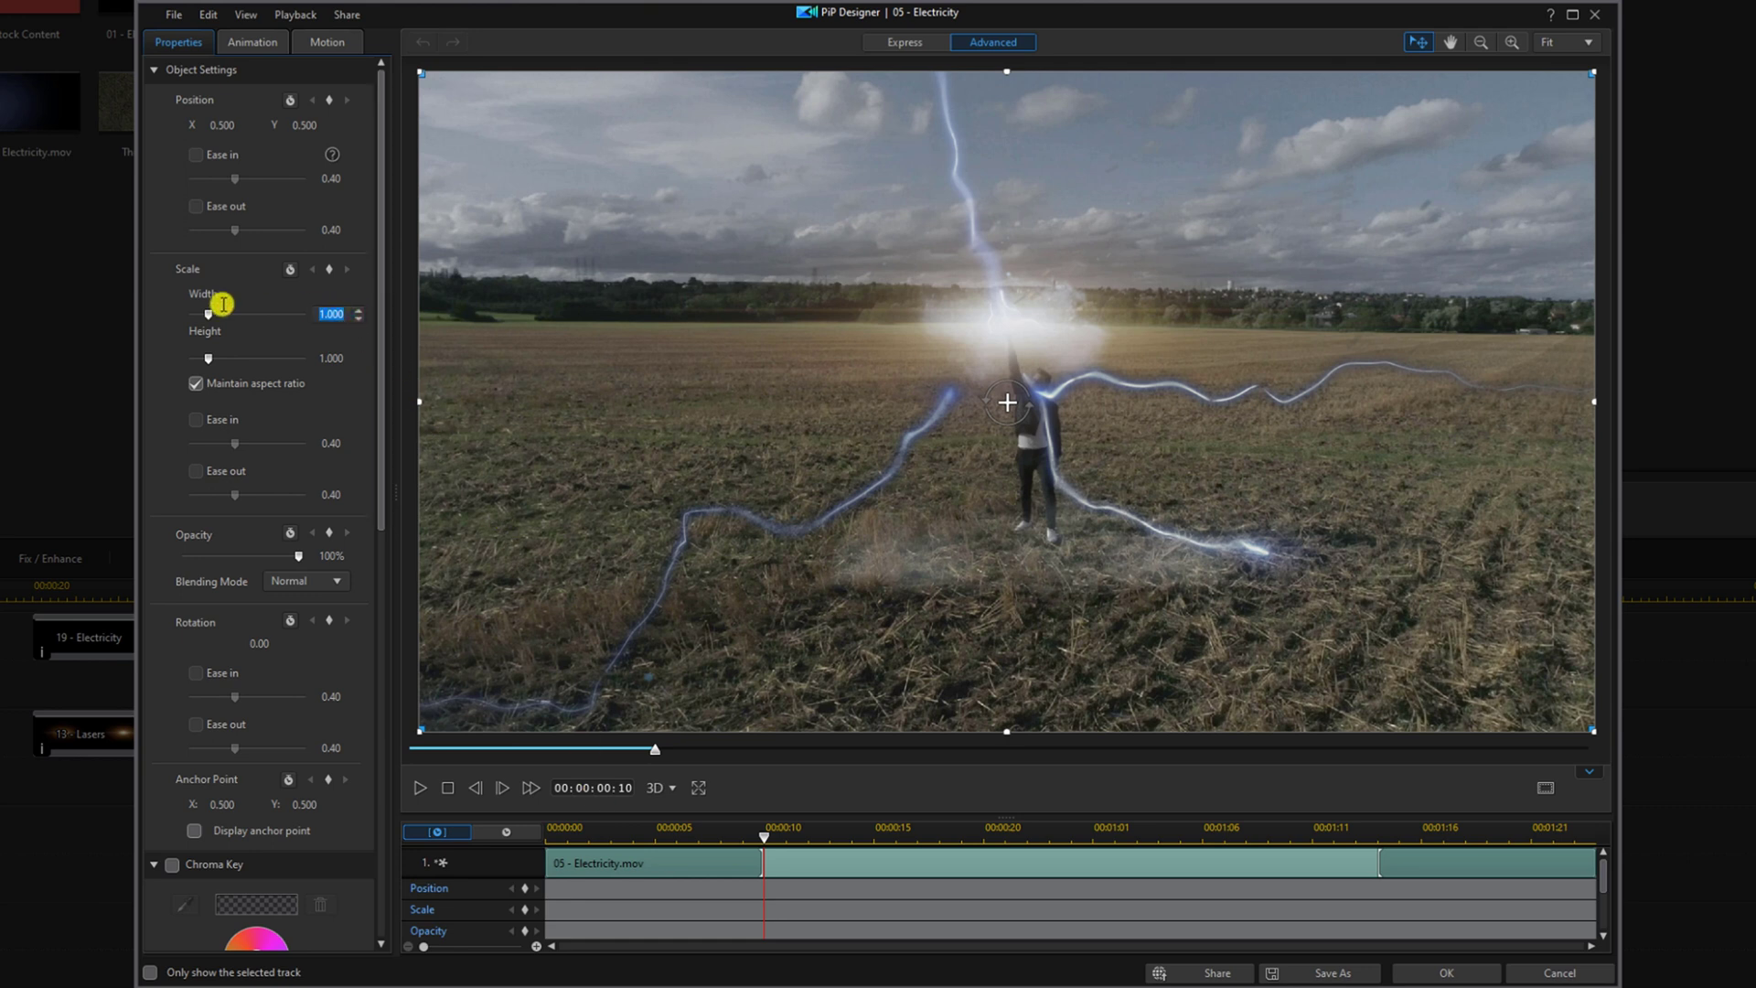
type("1.151")
key("Return")
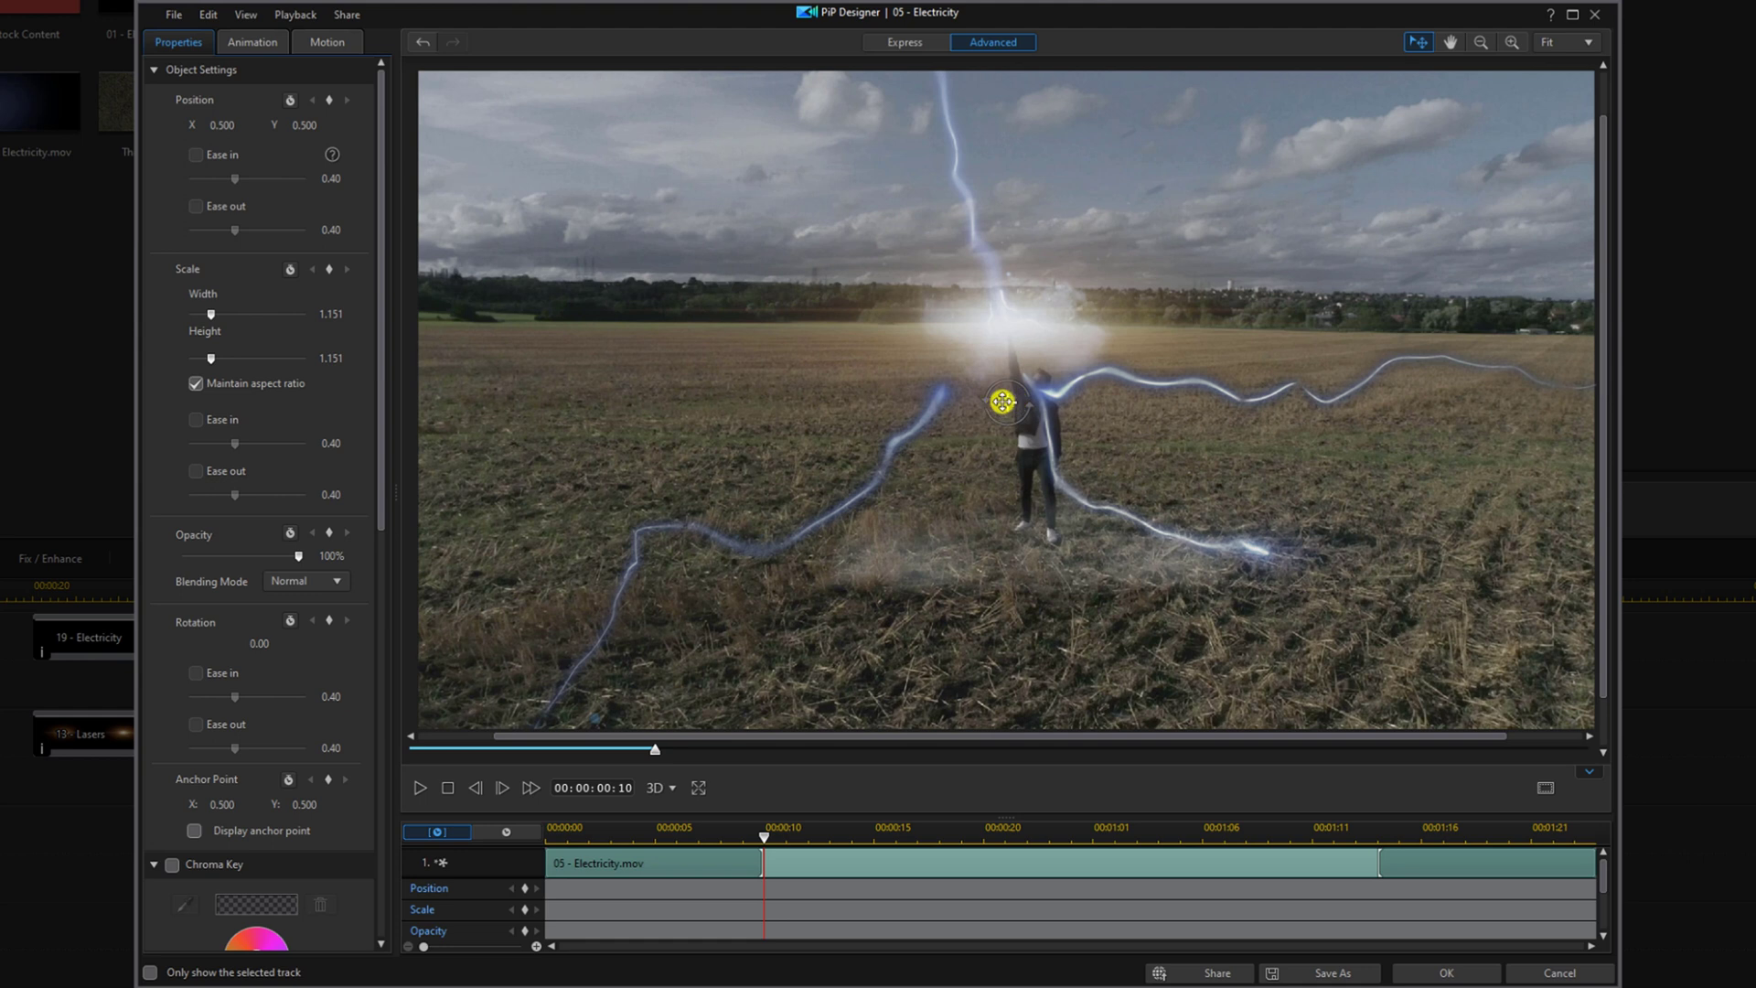
Move the 05 - Electricity clip so its bolts centre on the man, at X 0.532 and Y 0.546
left_click_drag(1003, 403, 1049, 433)
left_click(219, 128)
type("0.532")
key("Return")
left_click(289, 130)
type("0.546")
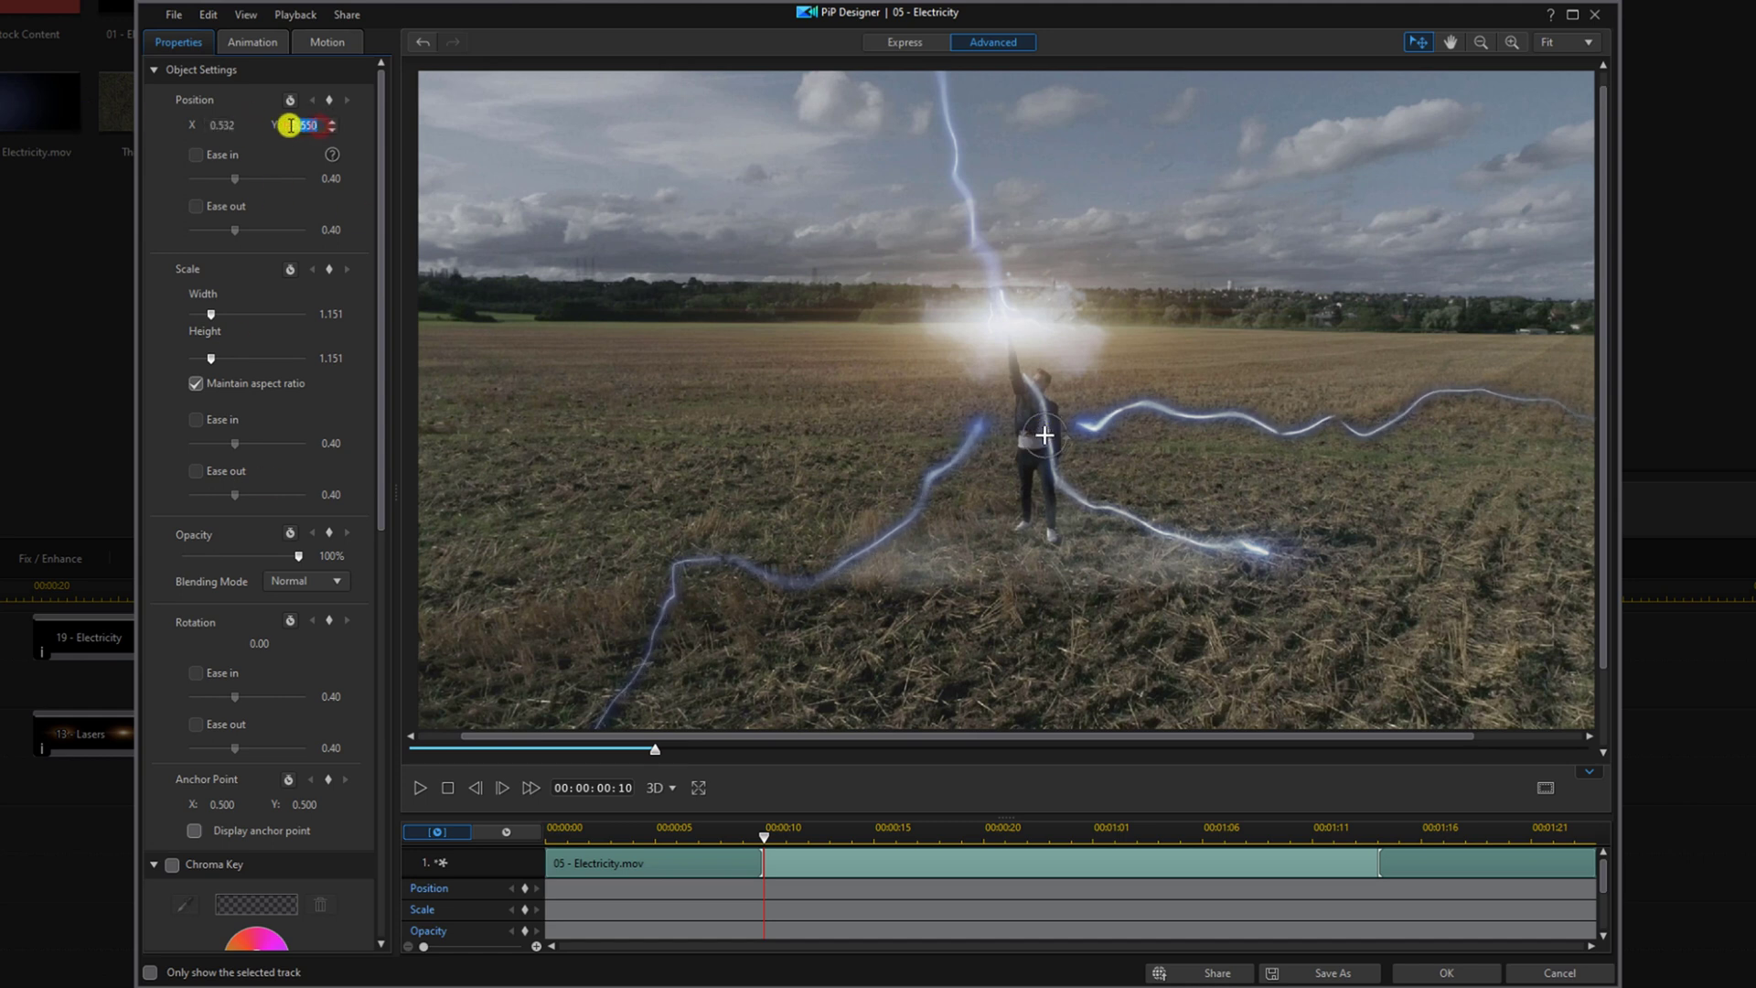
key("Return")
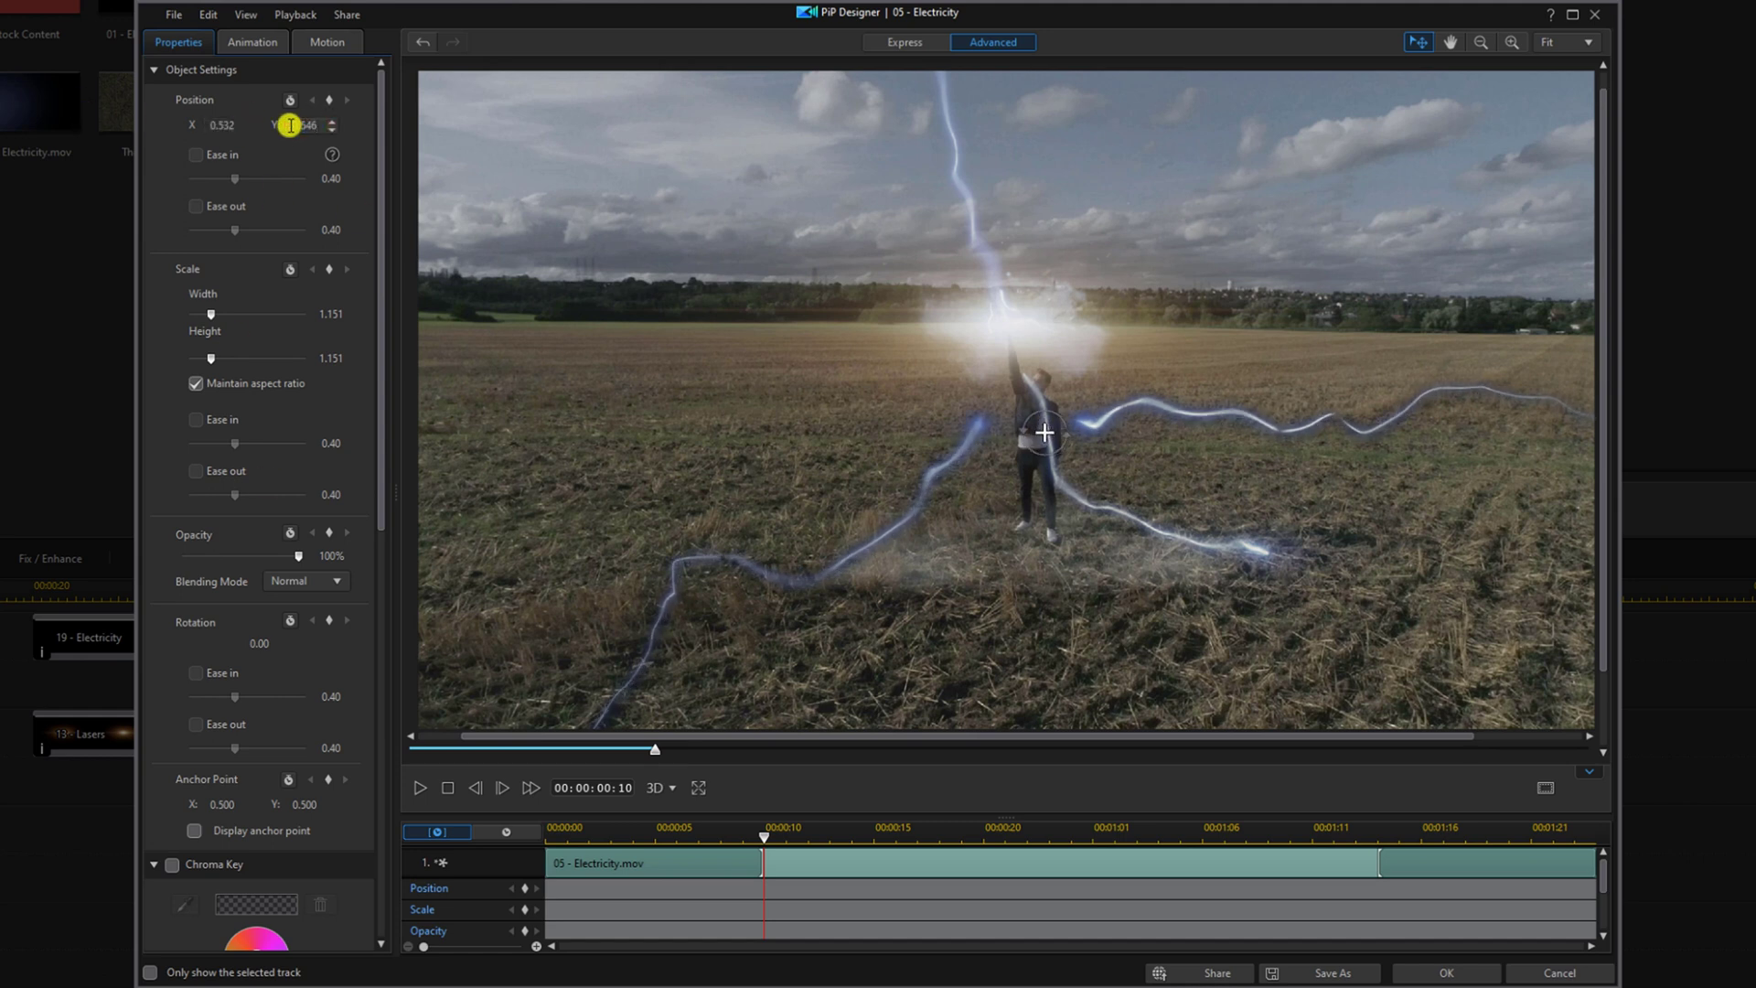
Set the 05 - Electricity clip's blending mode to Screen and apply the changes
left_click(338, 582)
left_click(311, 673)
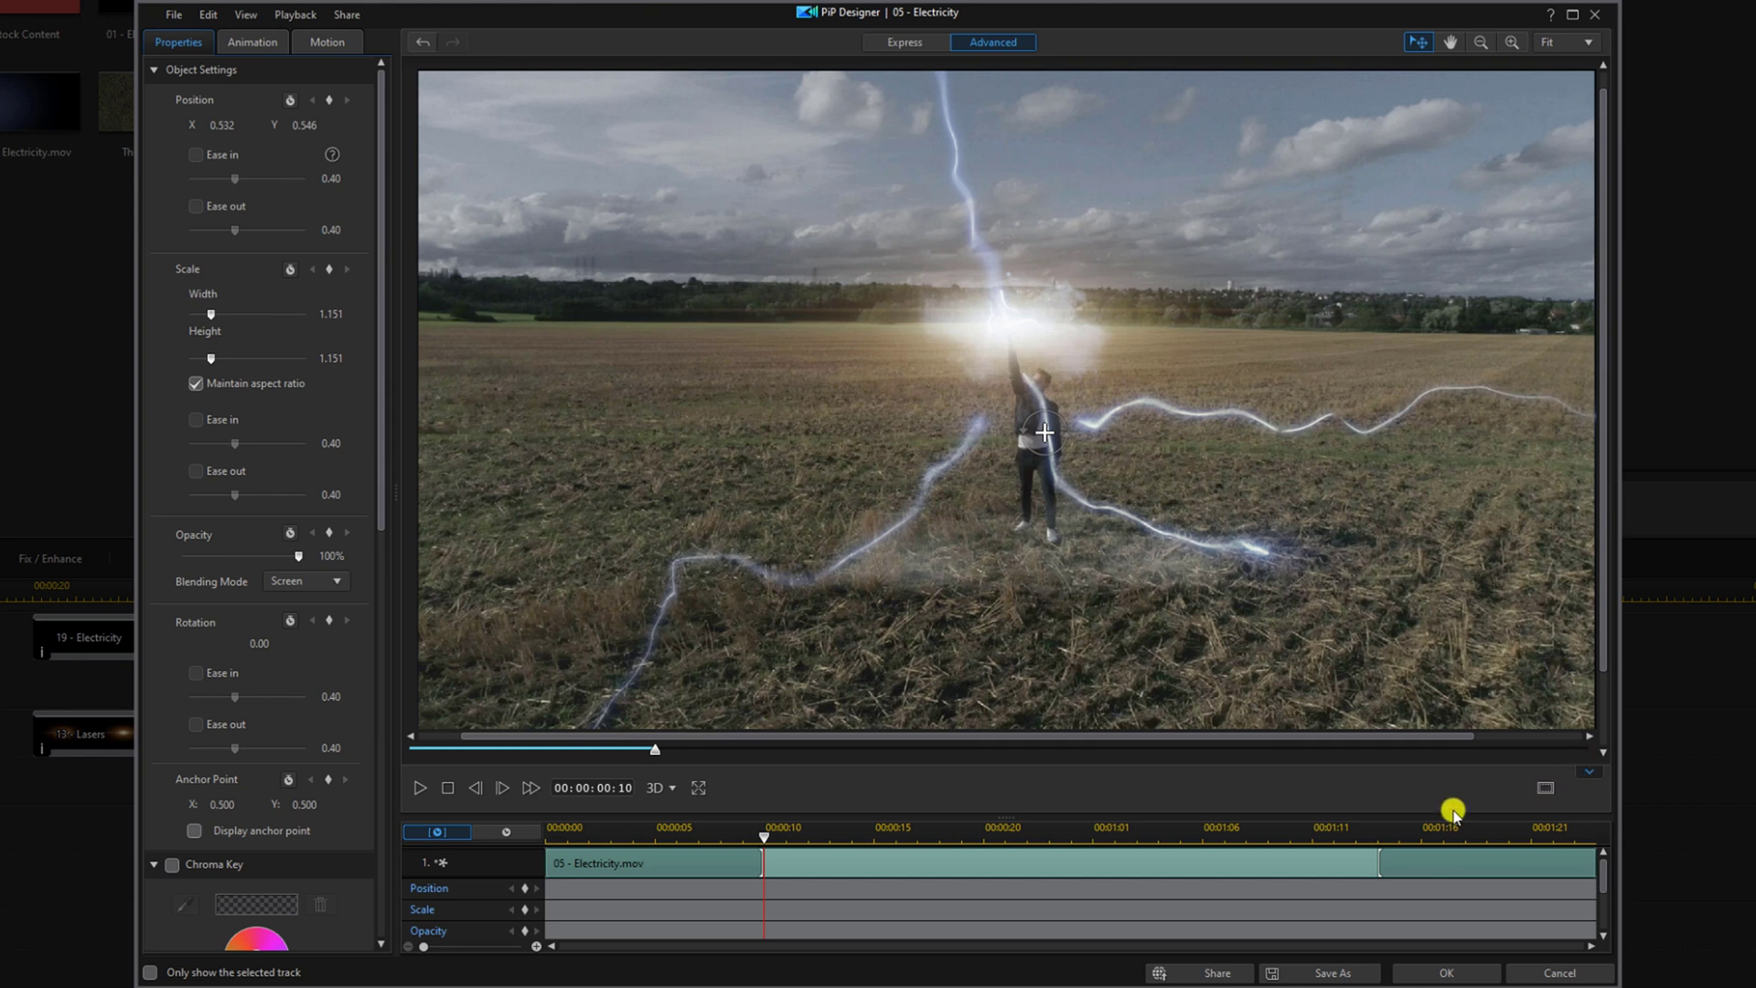
left_click(1438, 972)
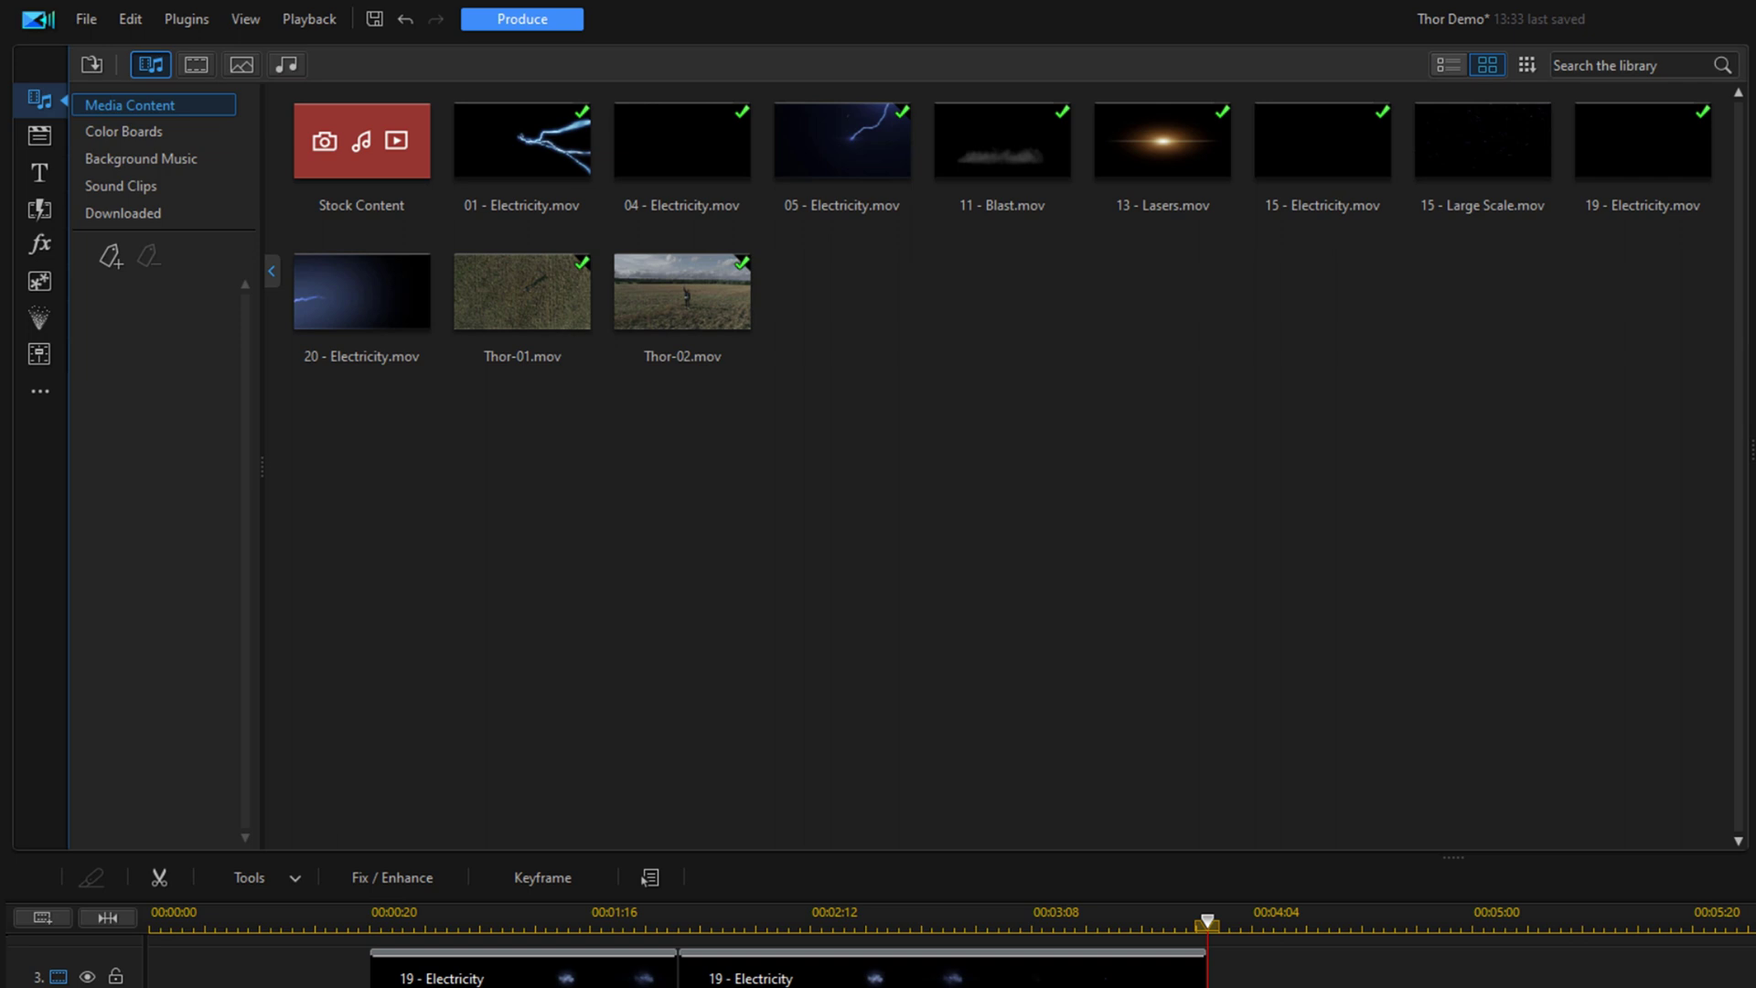
Place 15 - Large Scale.mov on video track 8 at 00:00:02:00 and trim its end to 00:00:04:00
left_click(1517, 184)
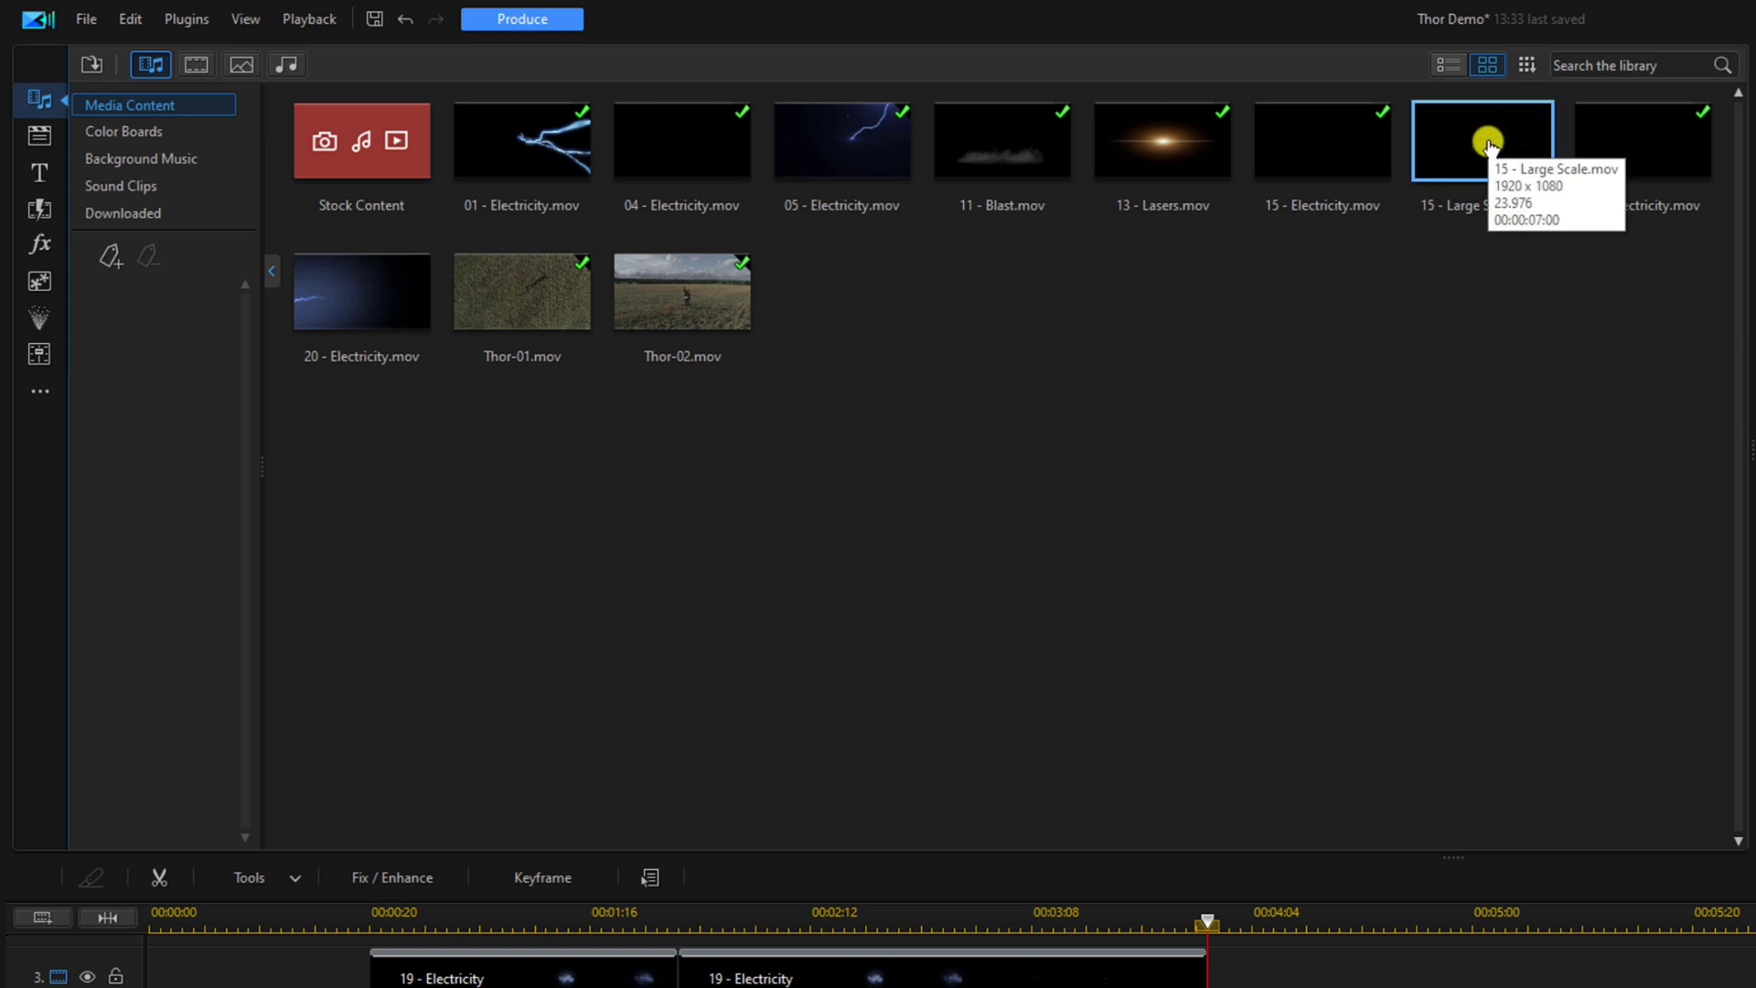
left_click_drag(1487, 143, 840, 904)
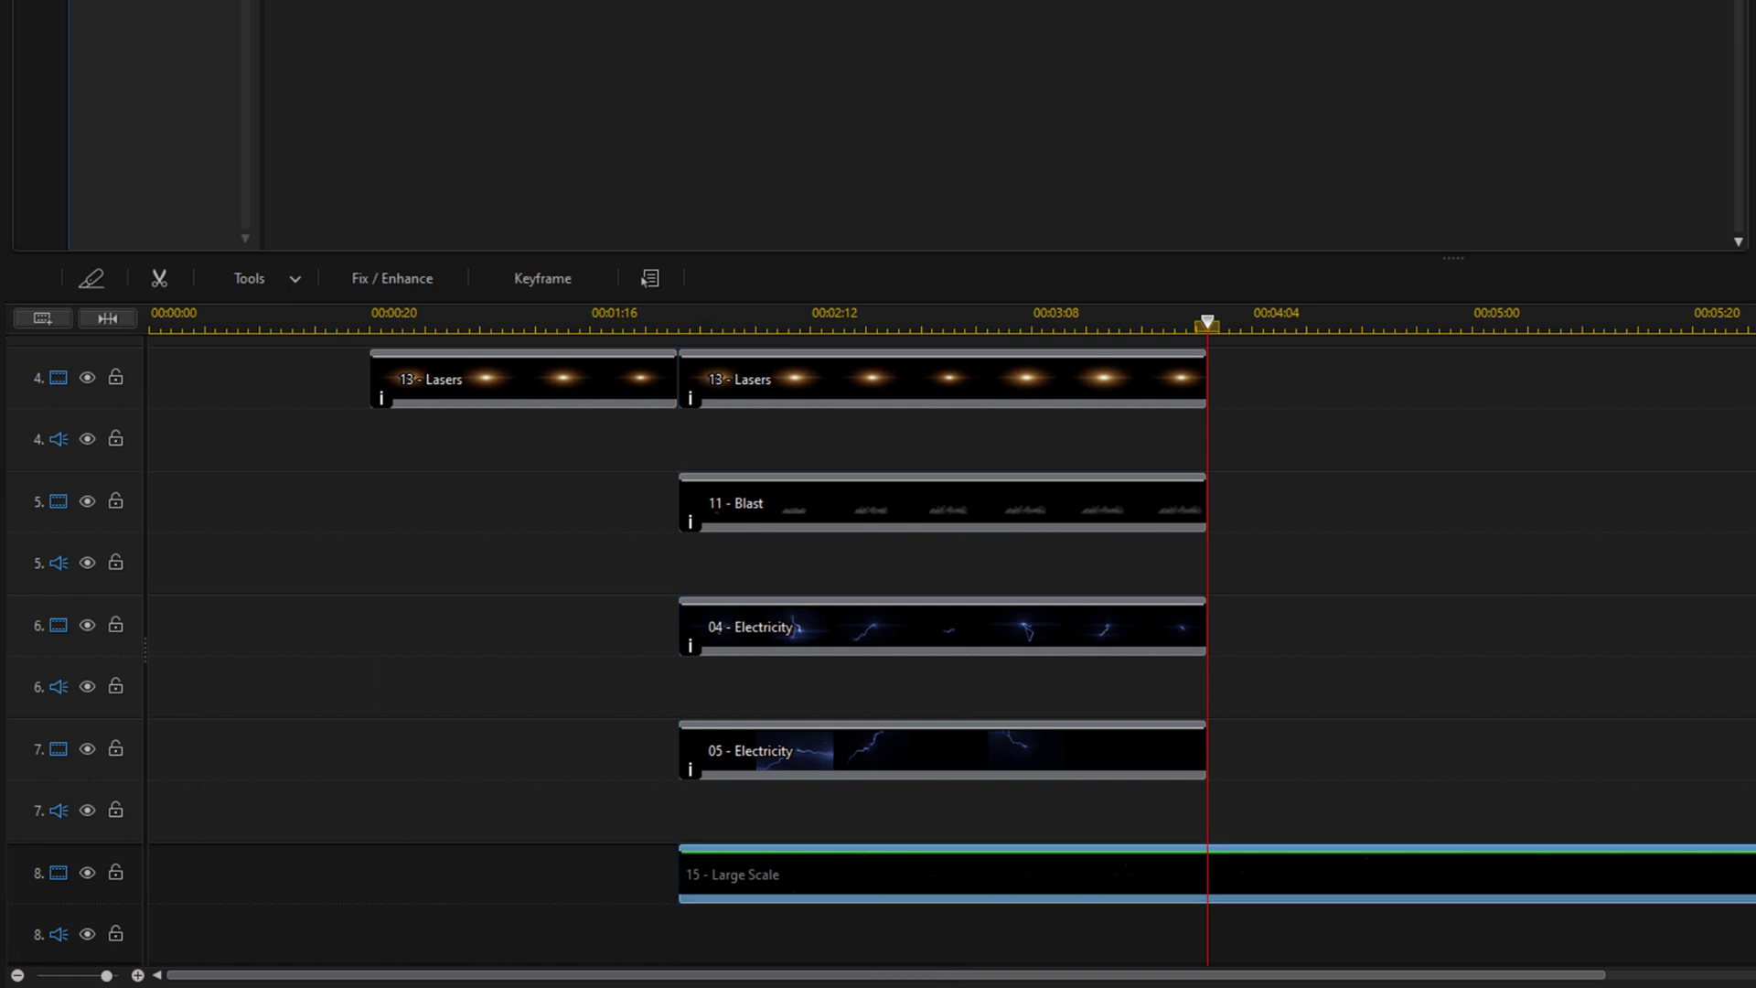
left_click_drag(1750, 863, 1207, 863)
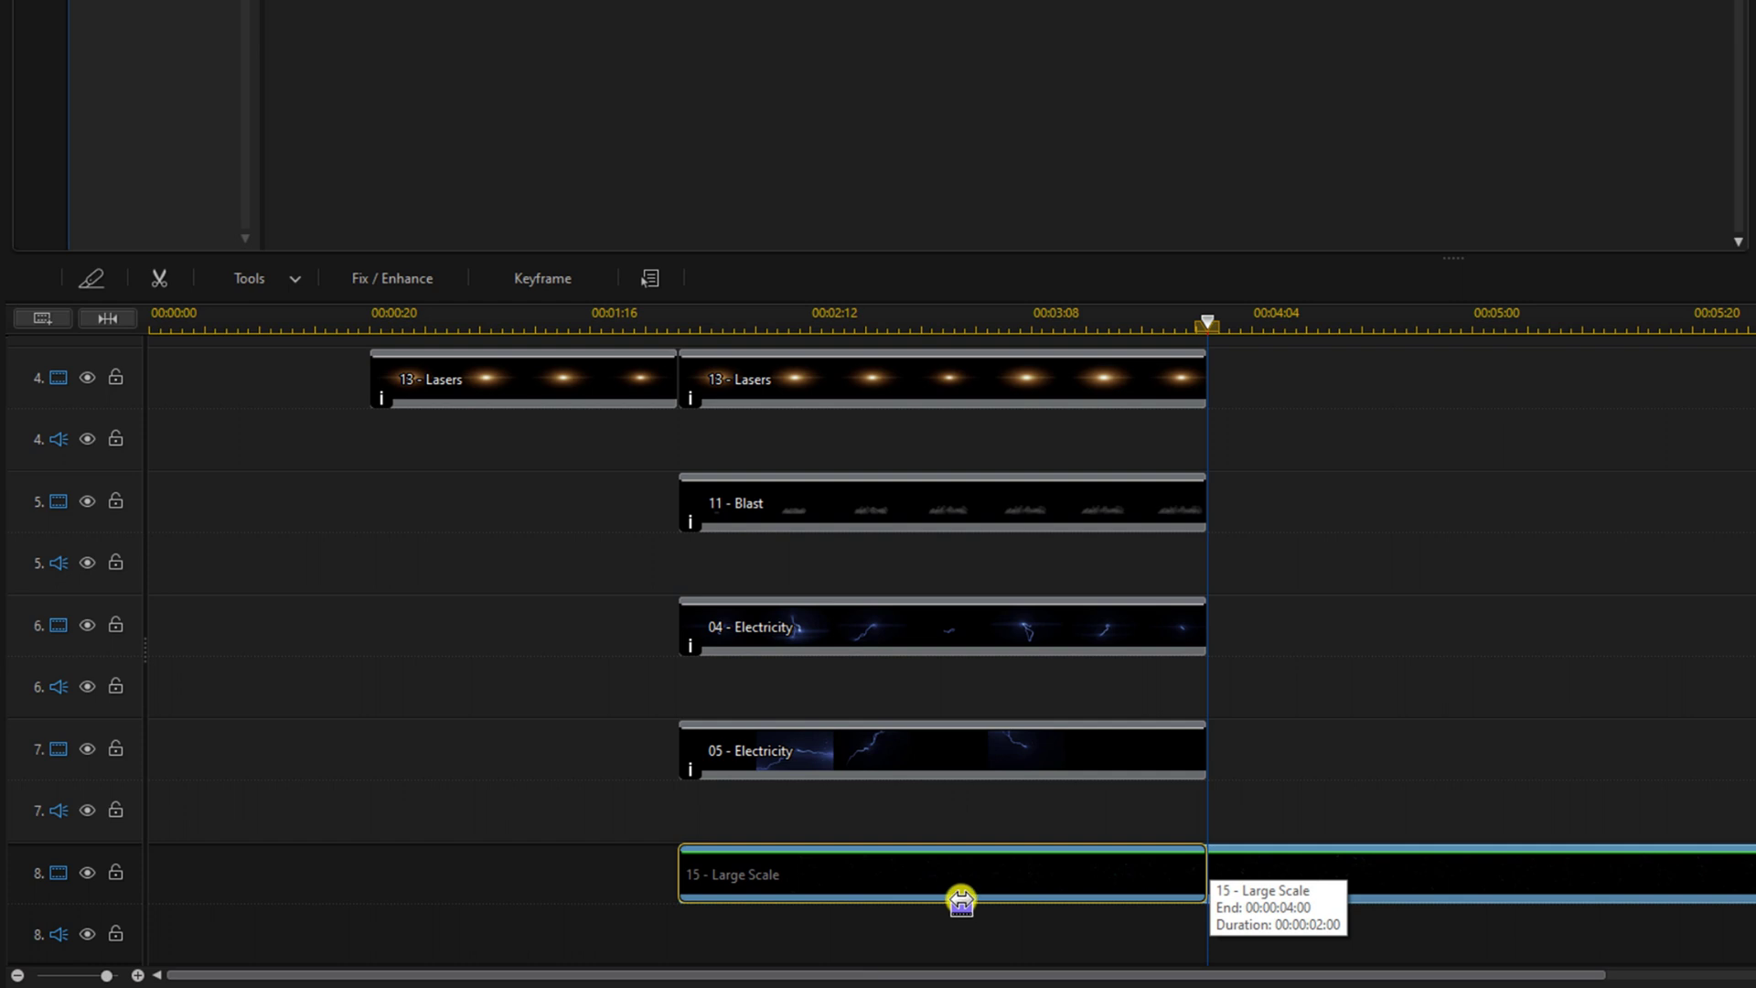
Open the 15 - Large Scale clip on track 8 for editing, set its blending mode to Screen and apply the changes
left_click_drag(960, 900, 996, 869)
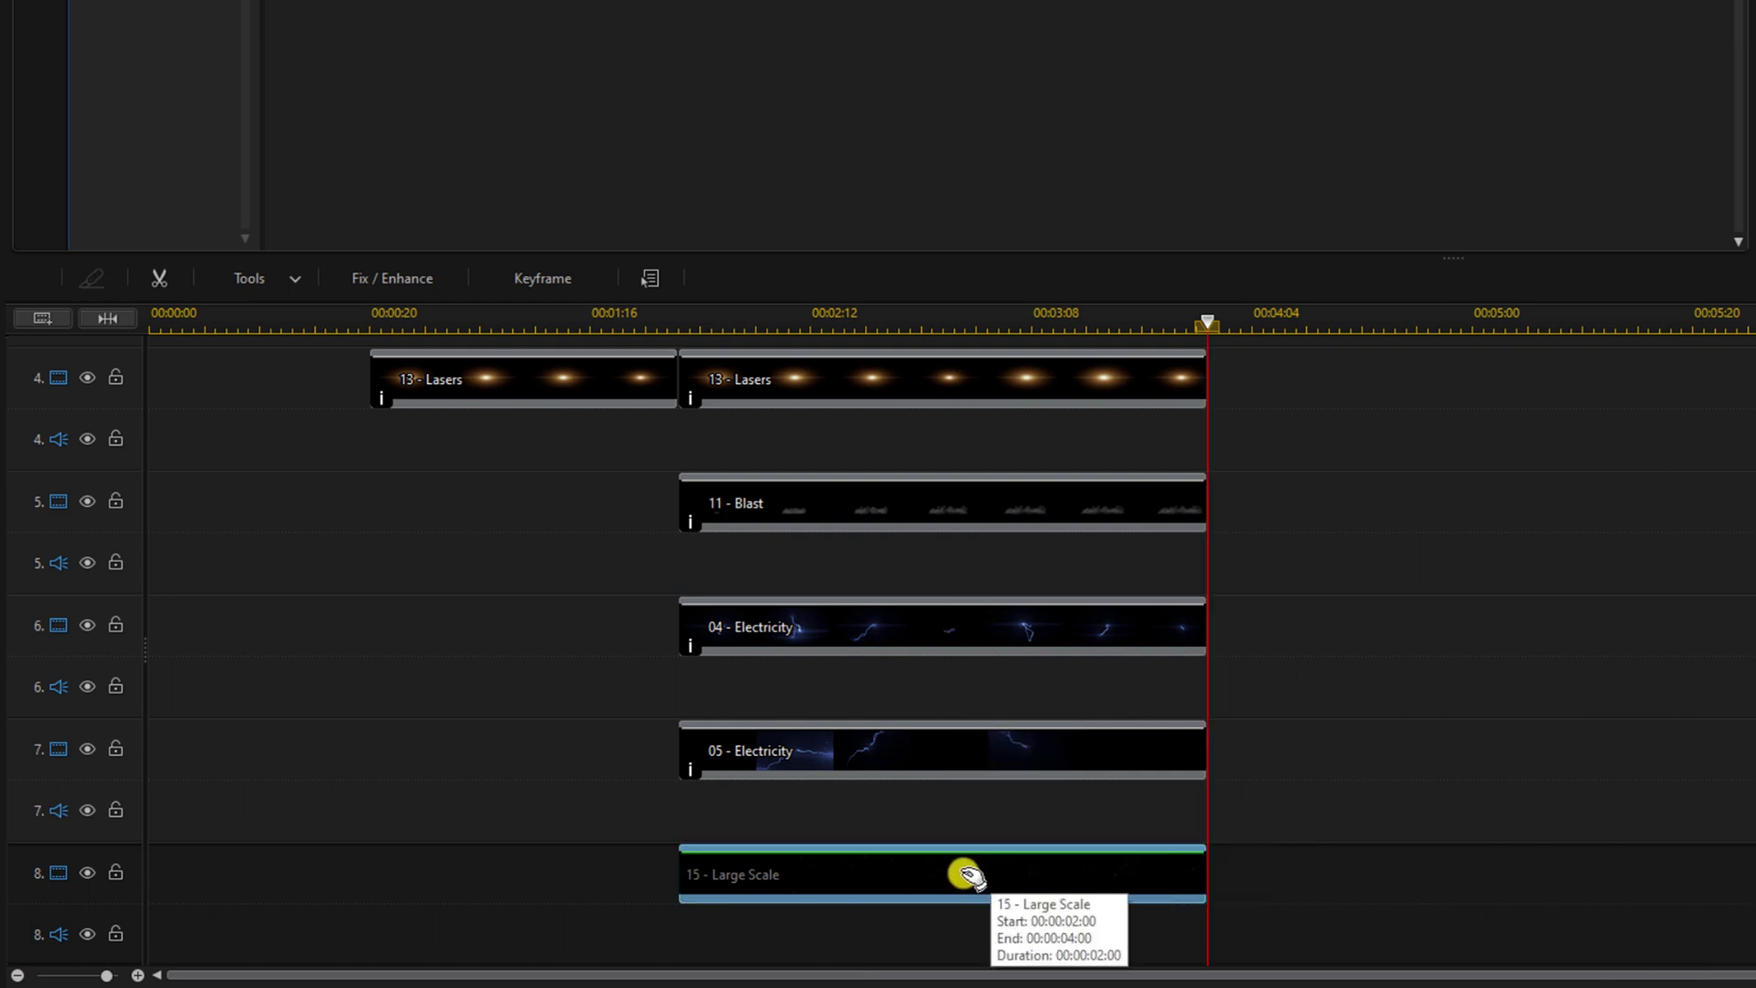
left_click(964, 874)
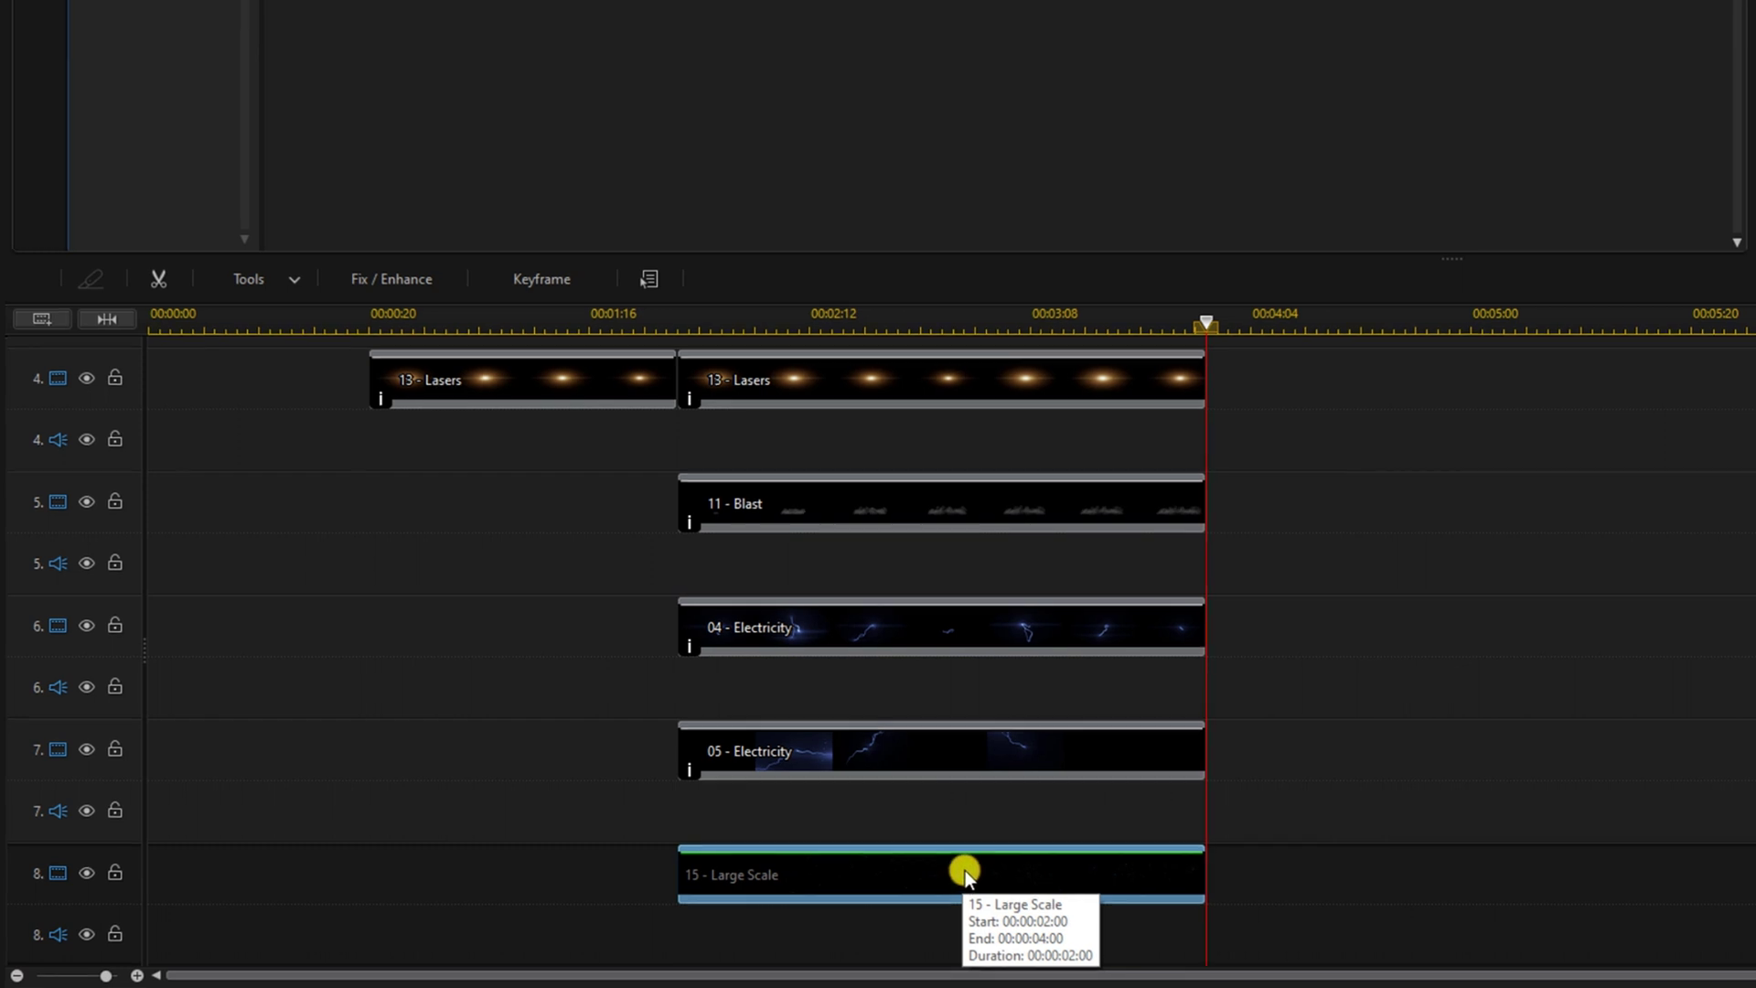
double_click(966, 869)
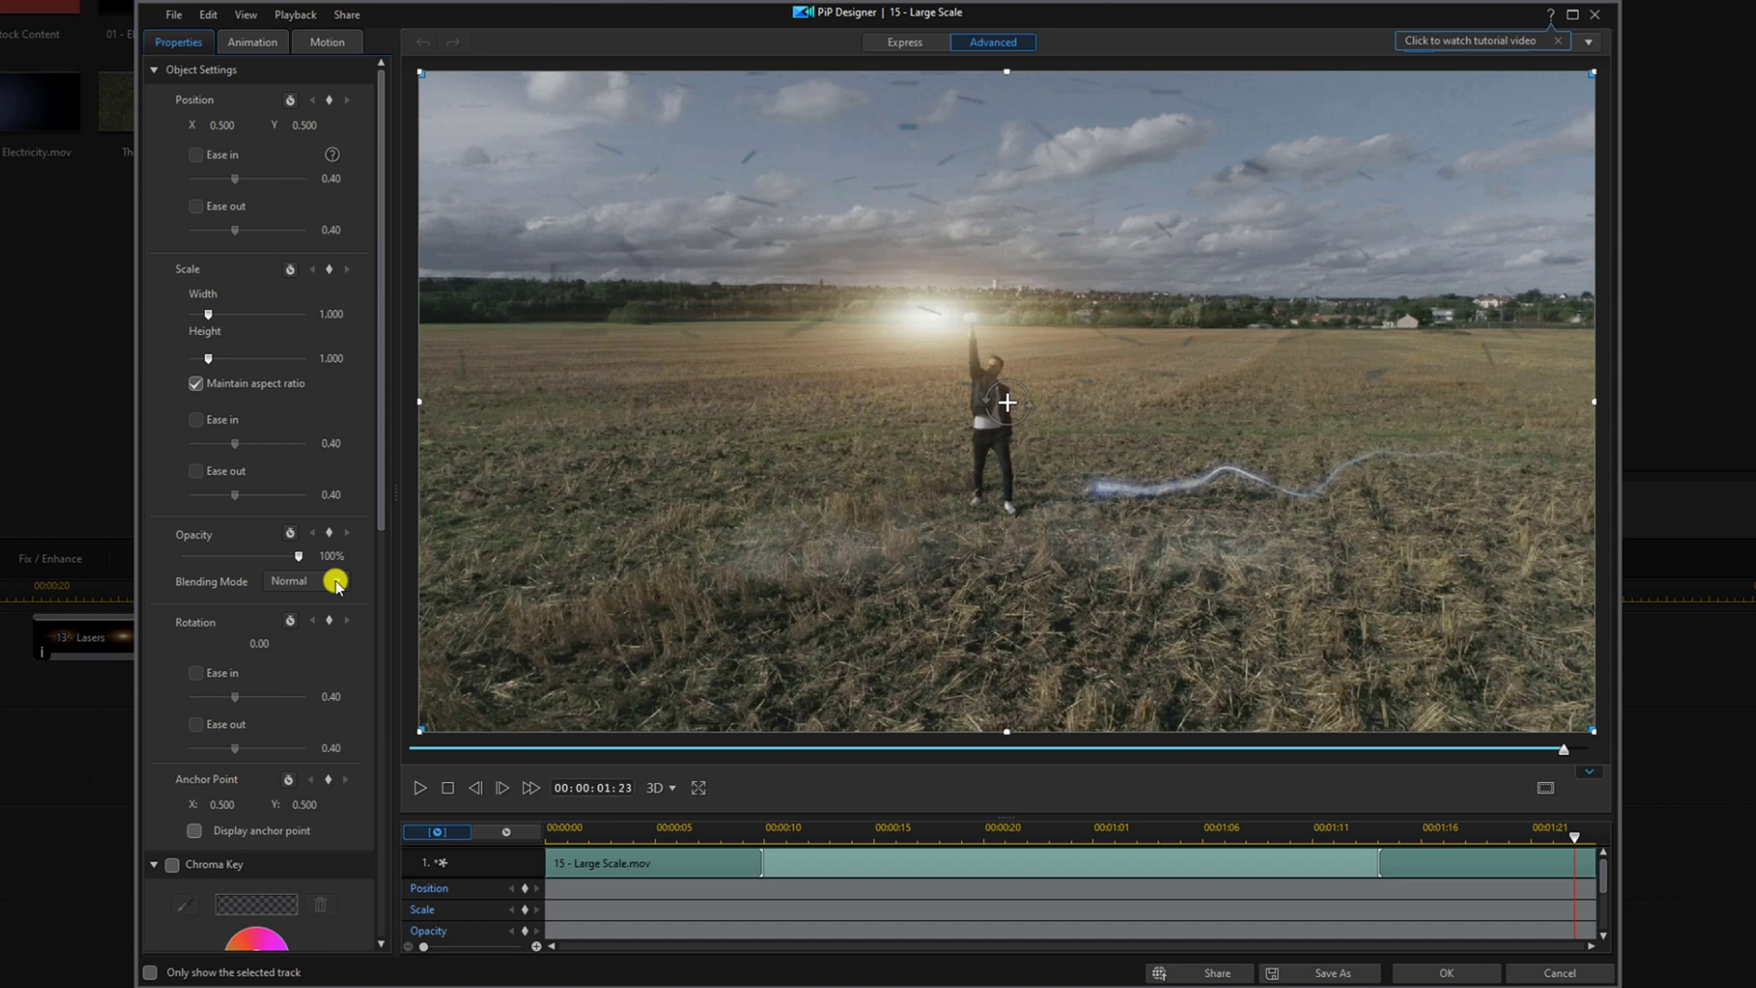
left_click(337, 582)
left_click(326, 675)
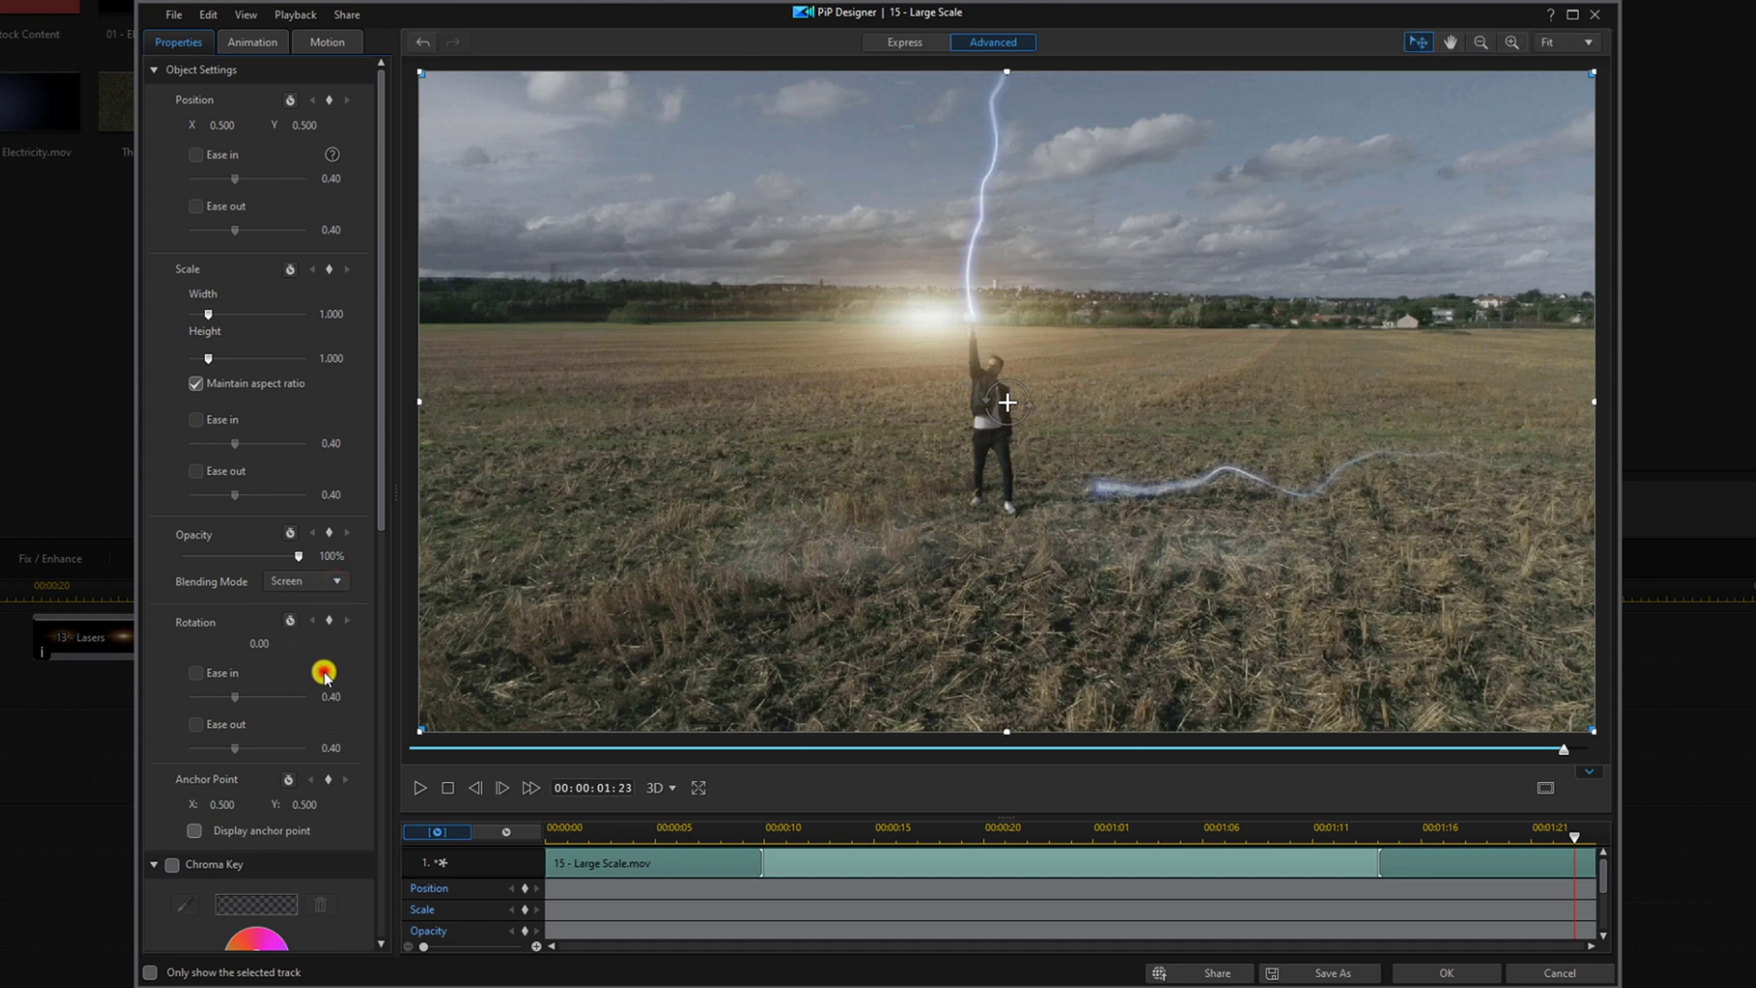
left_click(1424, 973)
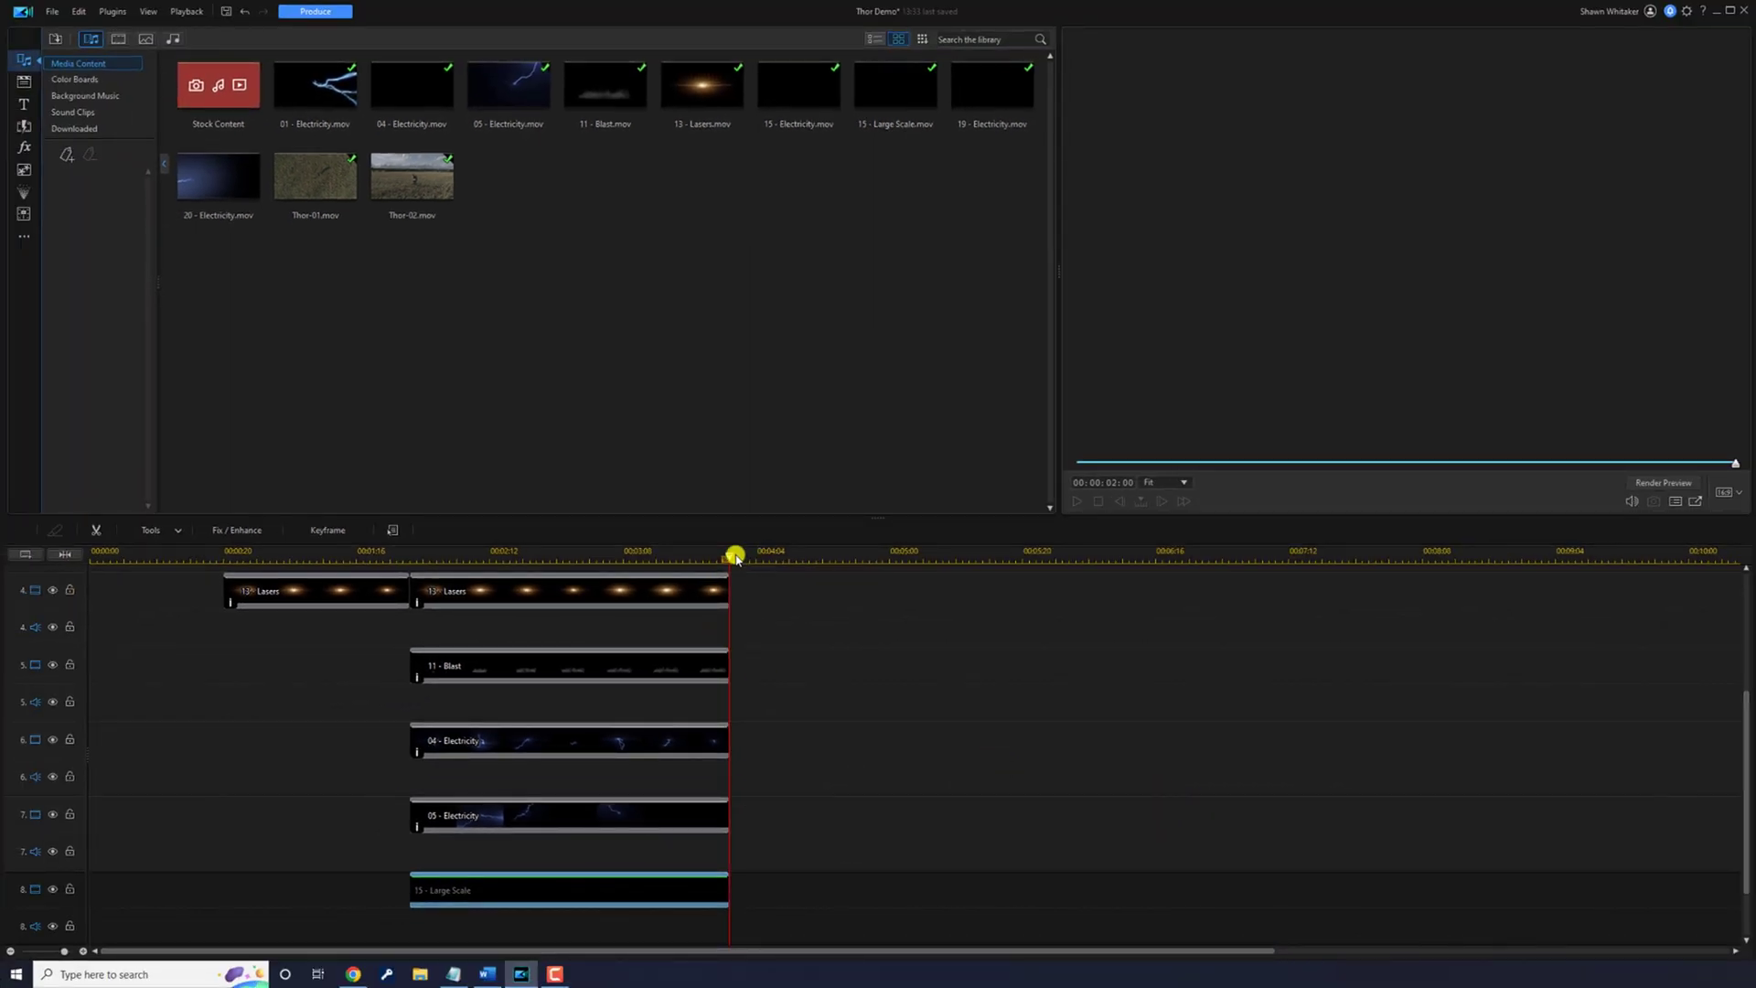
Play the whole composite from the start of the timeline to review the layered lightning effects
key("Home")
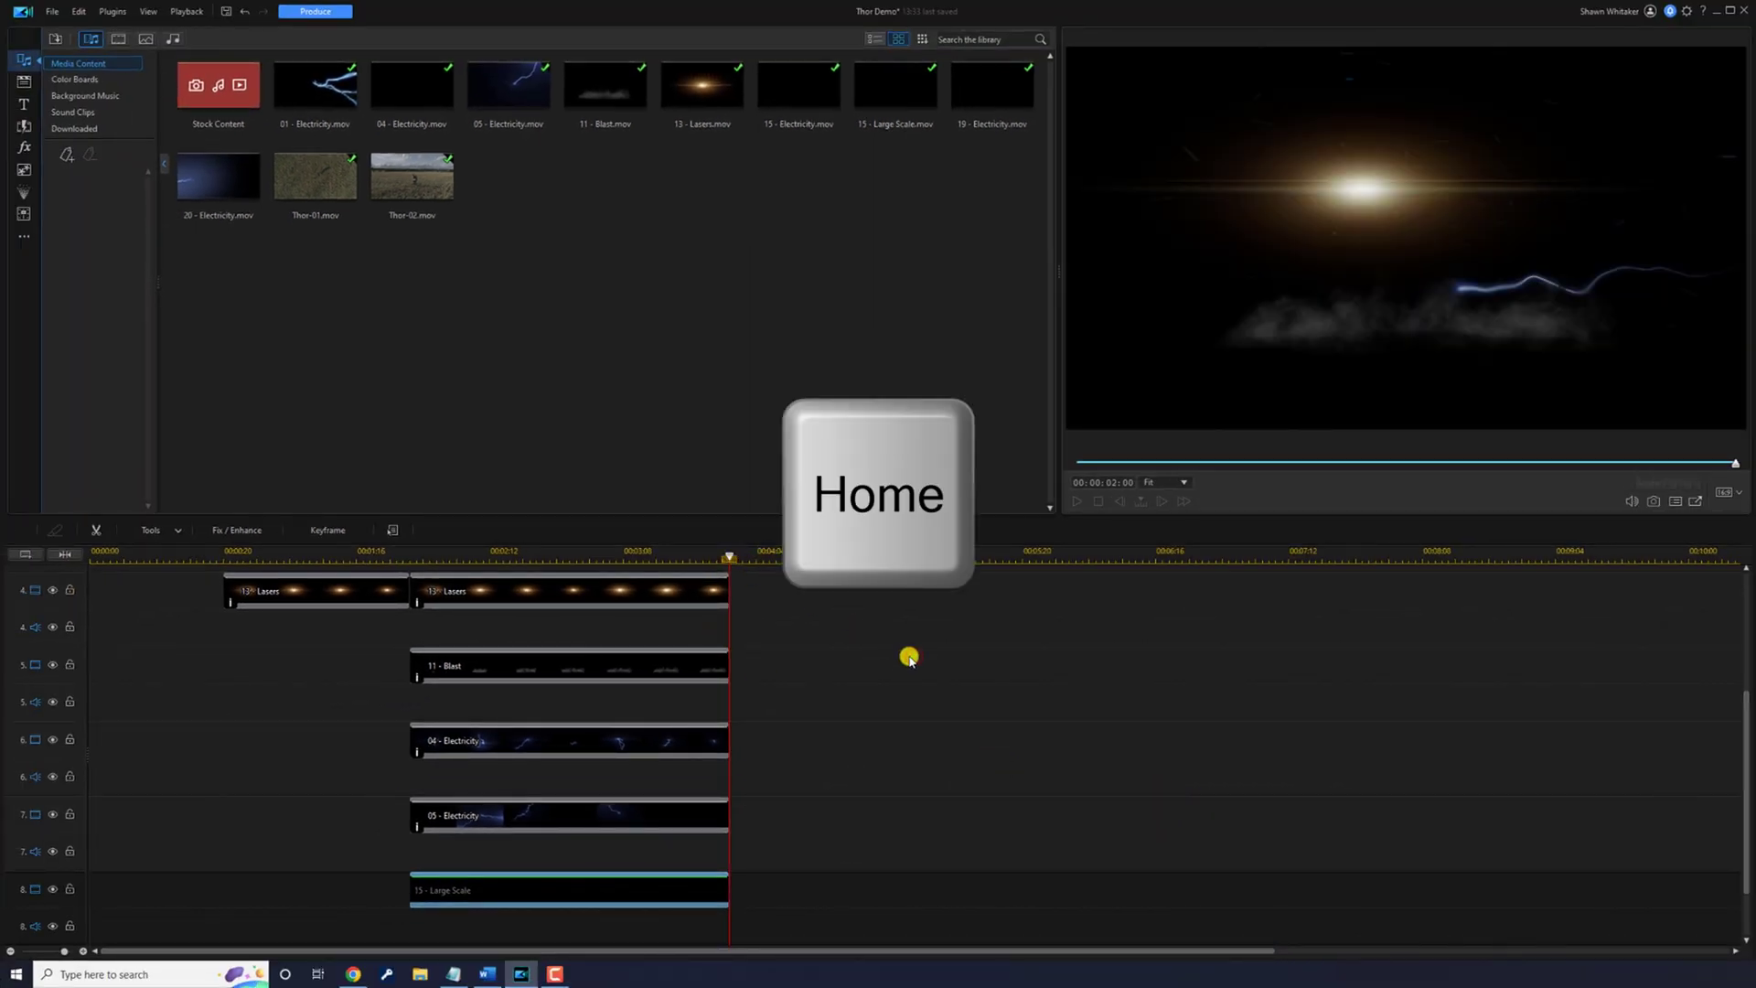
left_click(1059, 705)
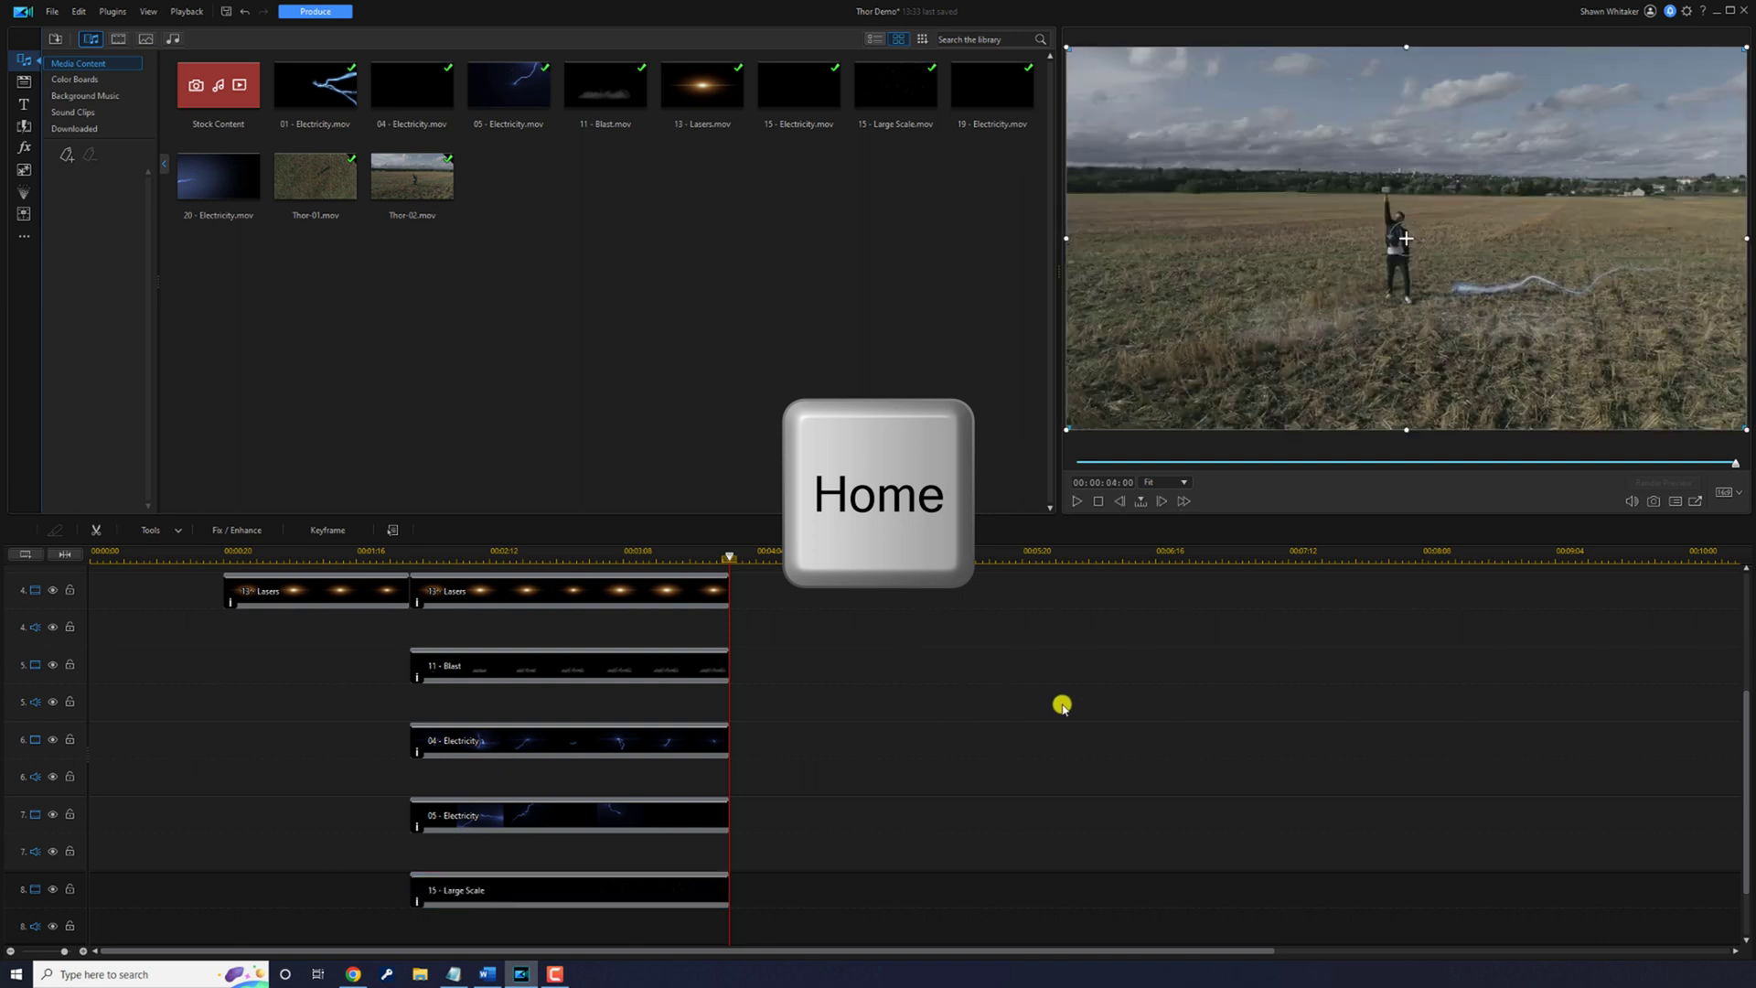
left_click(1080, 501)
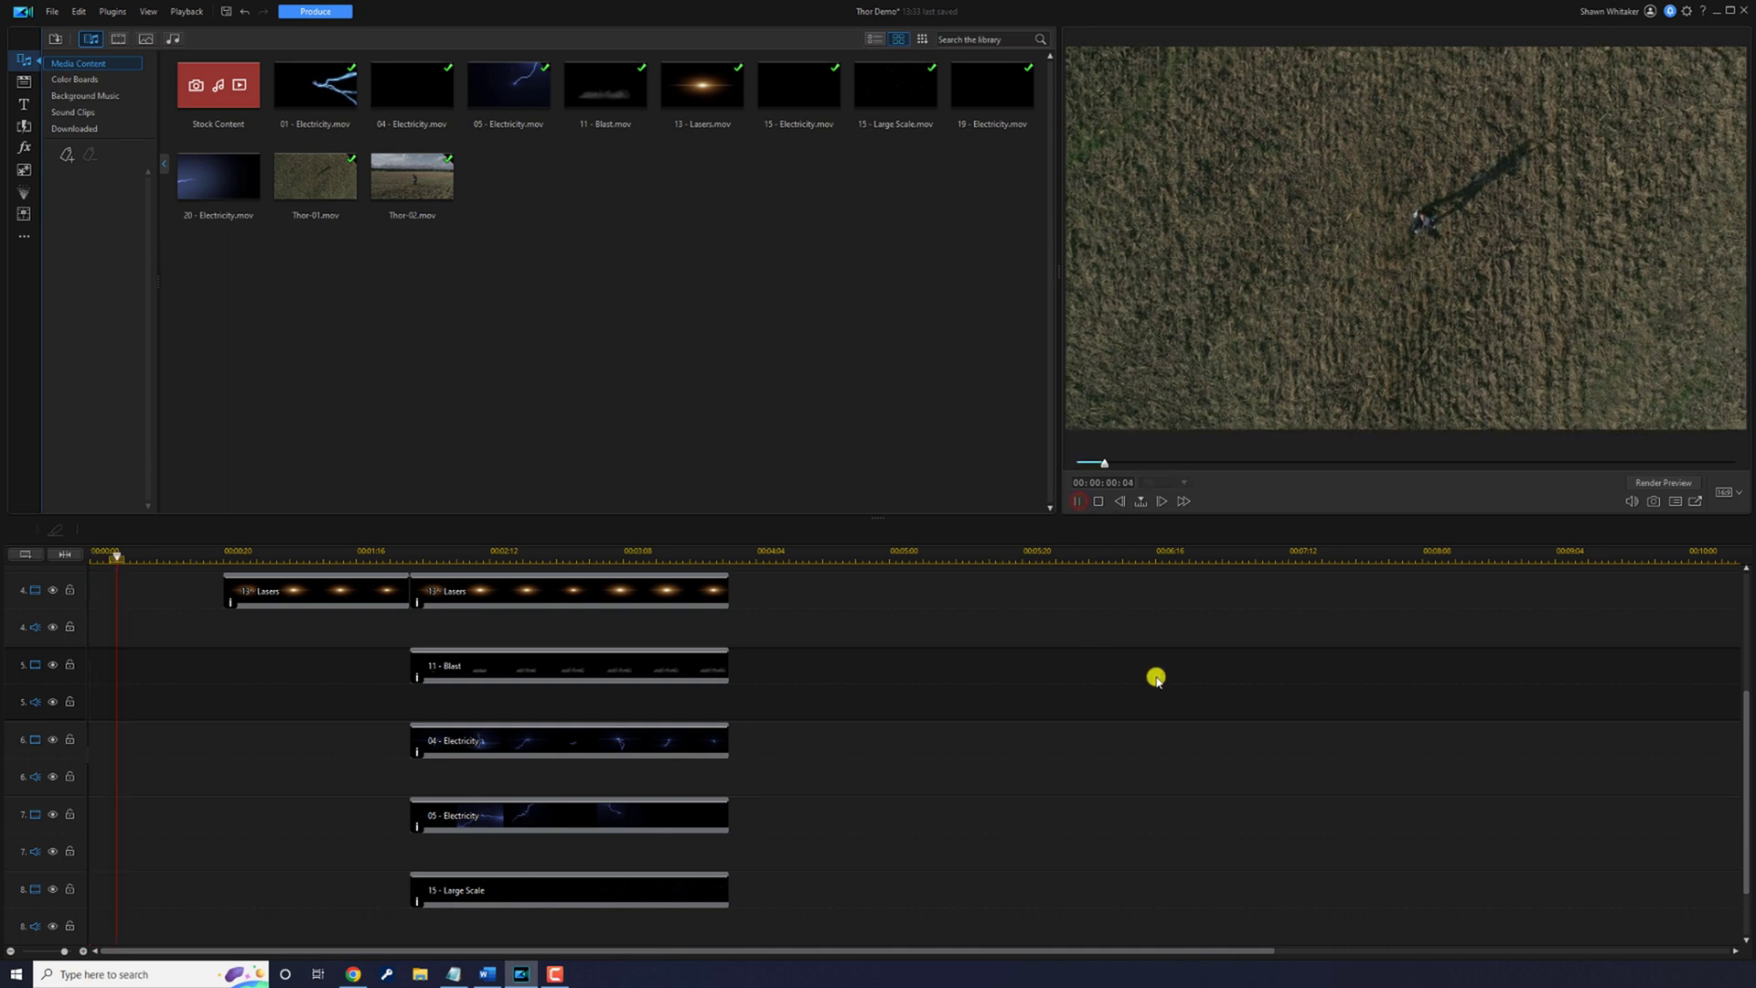